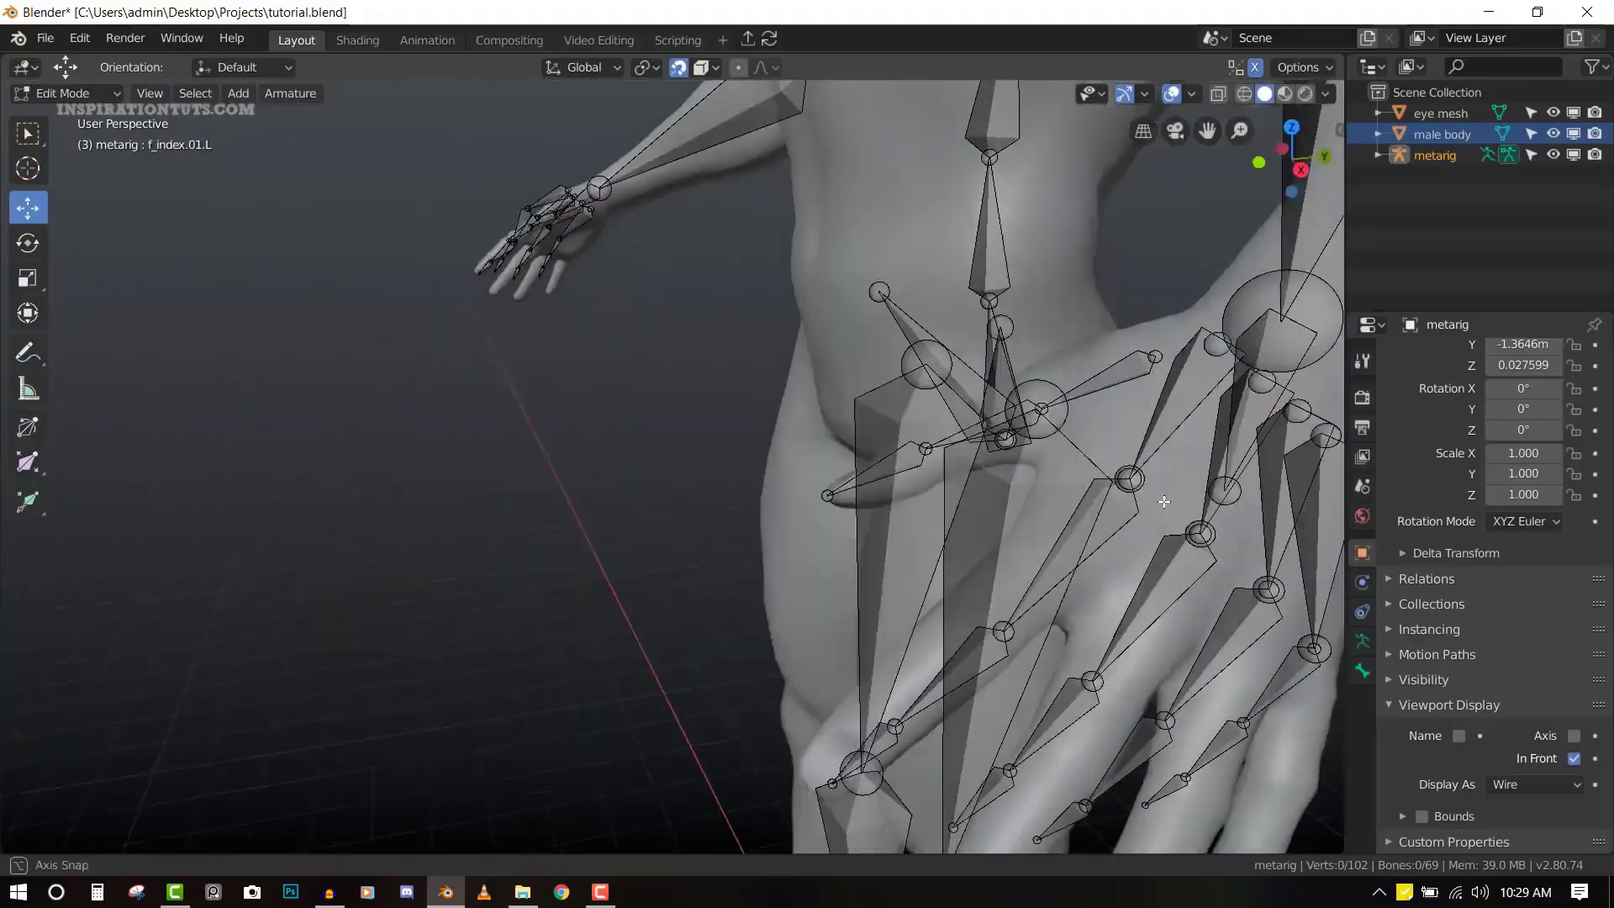
Move an octopus tentacle bone to the right in Pose Mode, then play the snail animation
key("Escape")
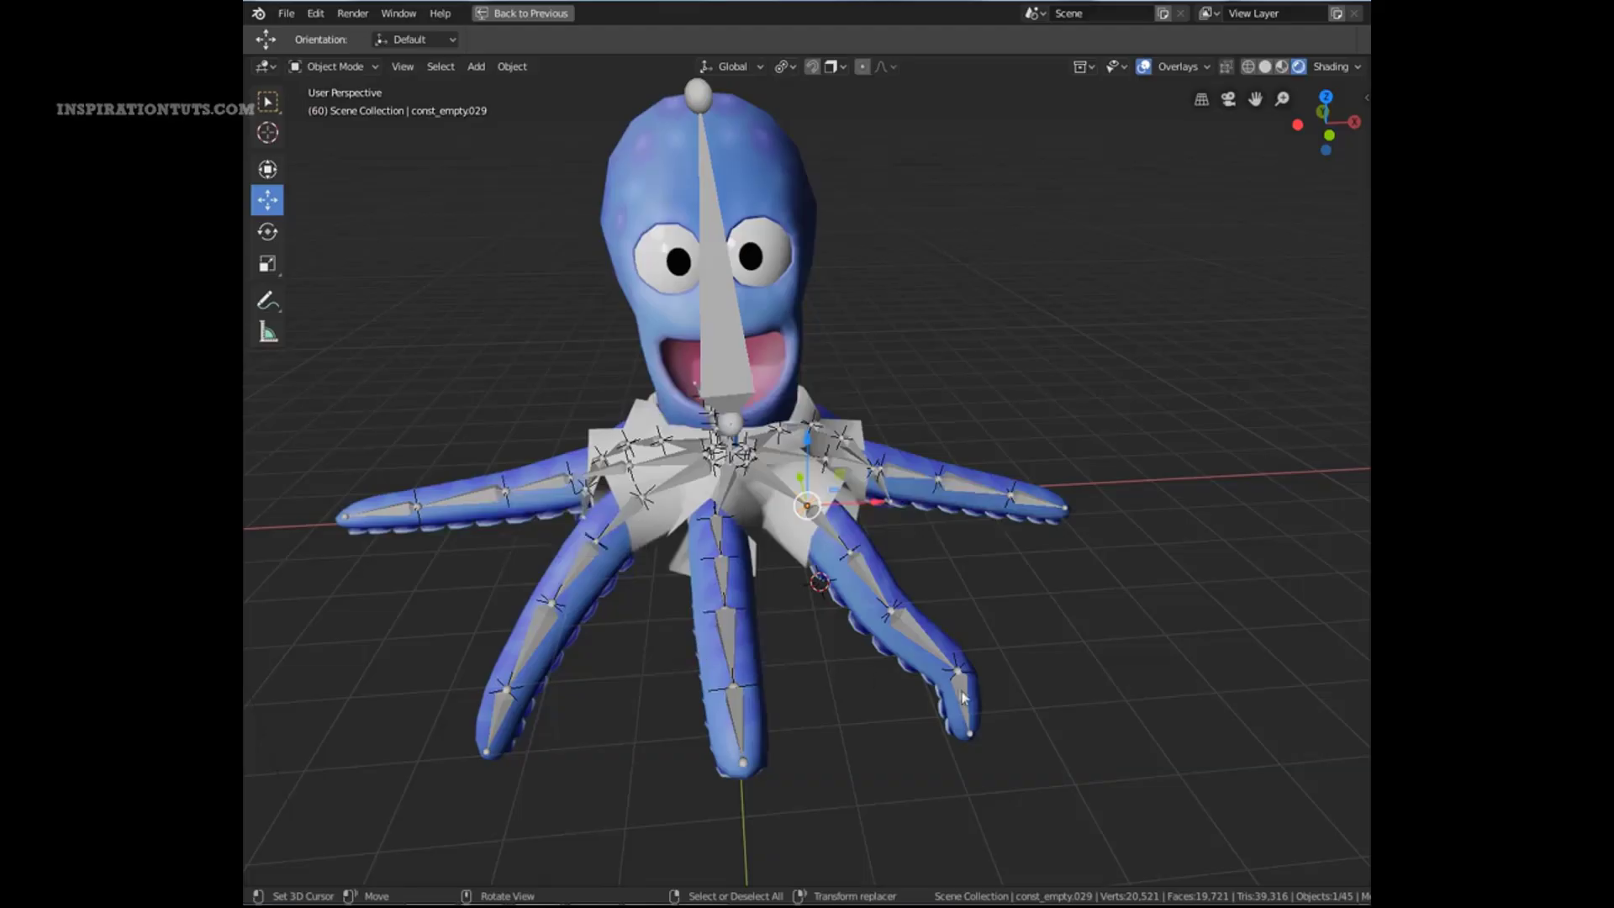
left_click(964, 698)
key("ctrl+Tab")
left_click(1176, 767)
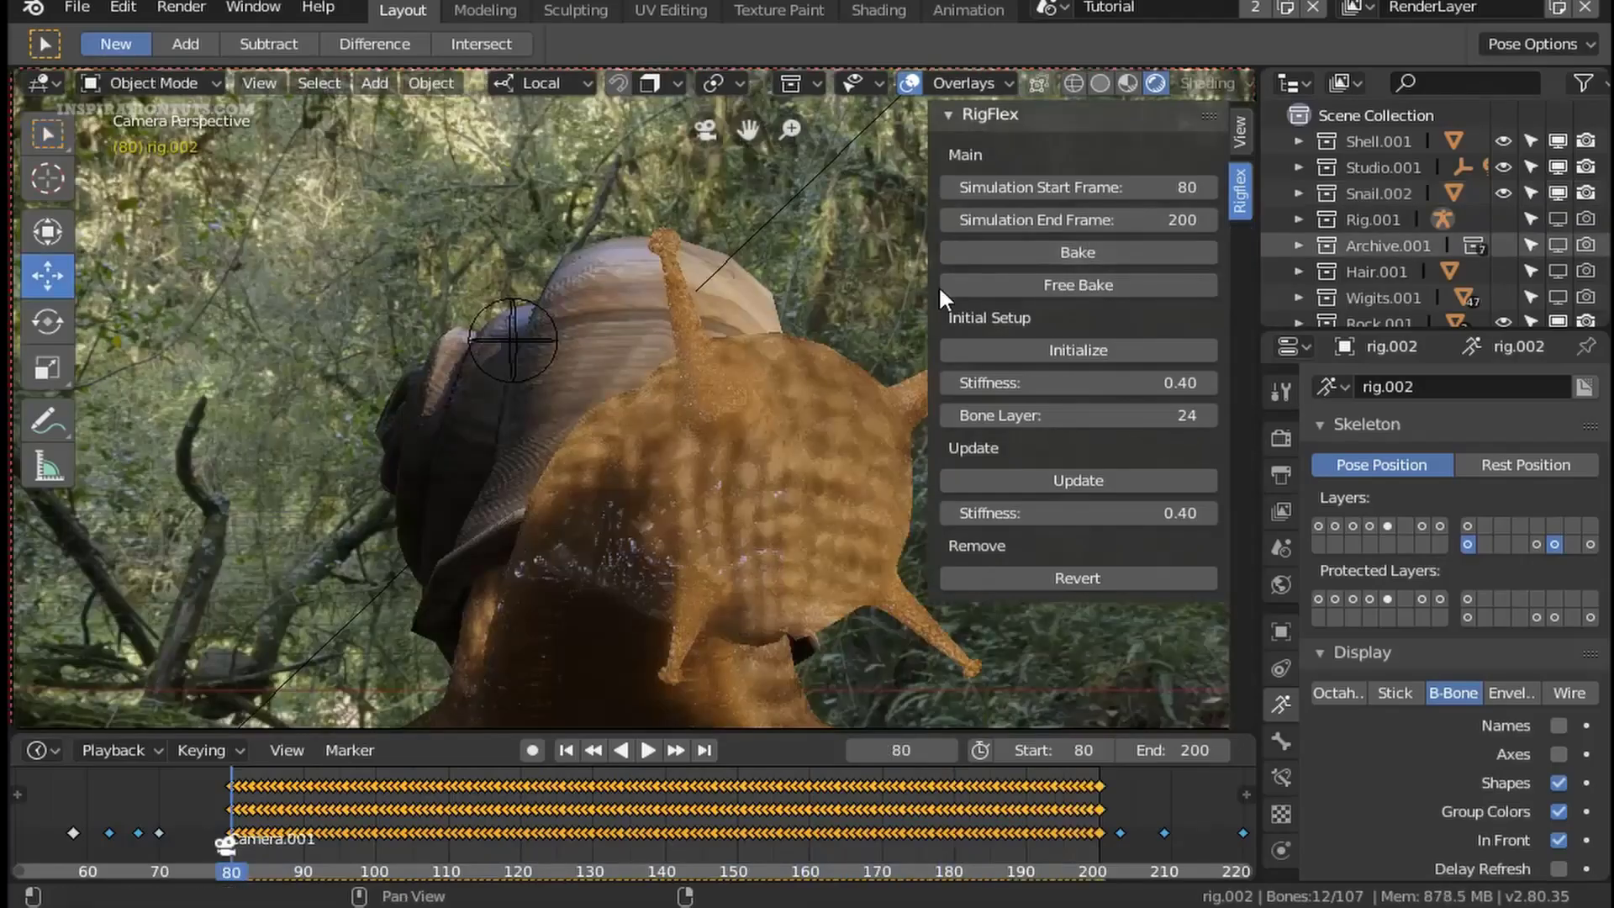
key("n")
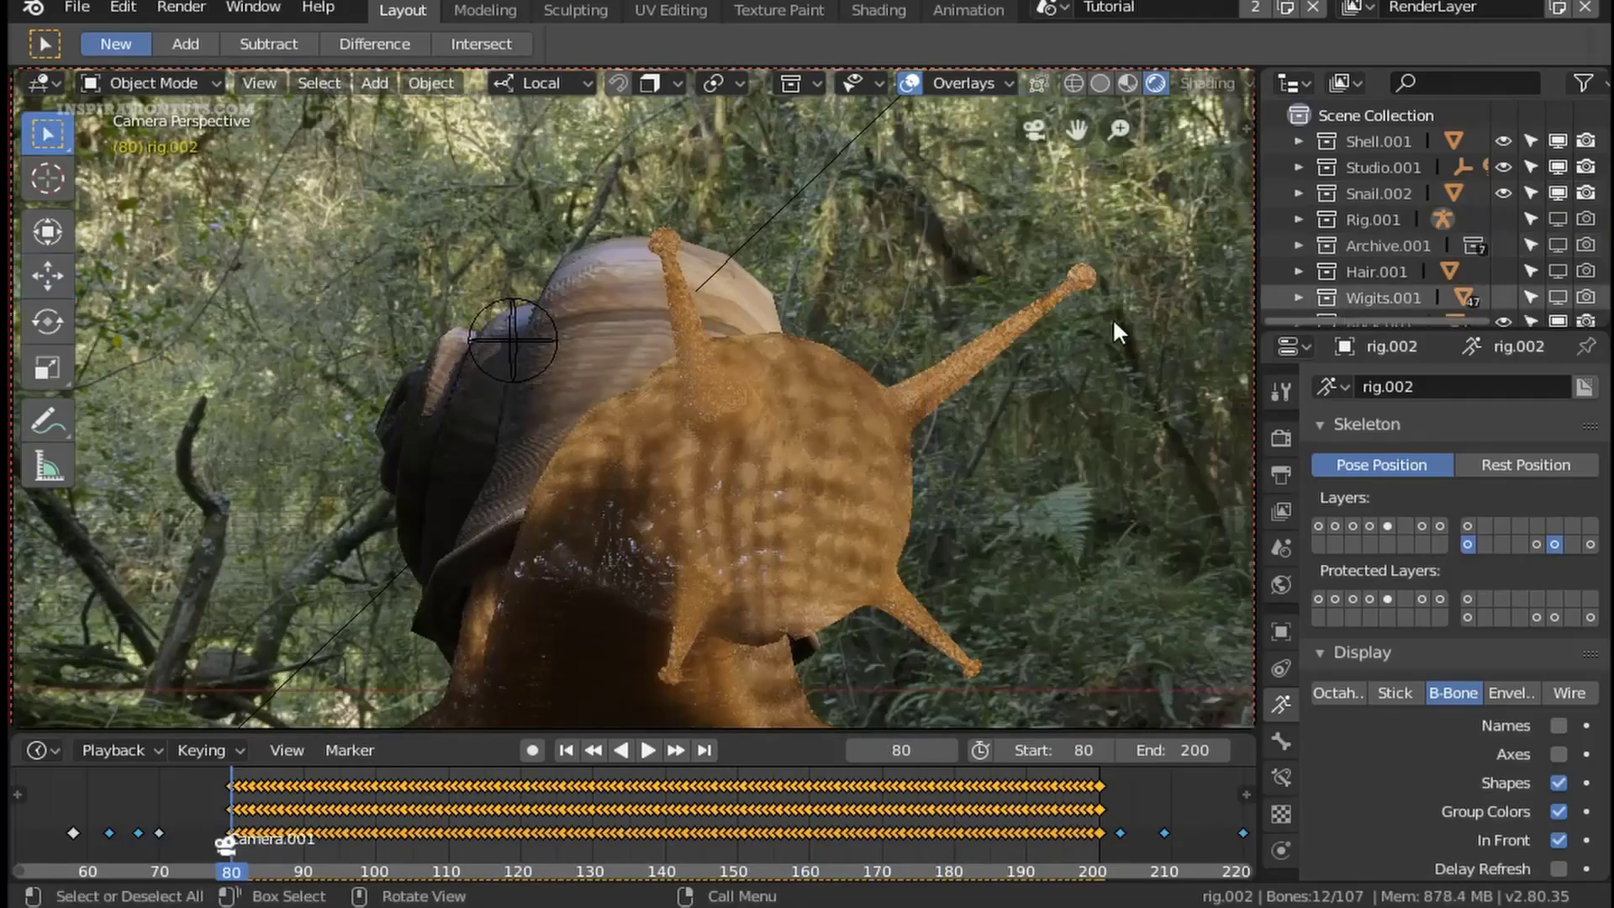
key("space")
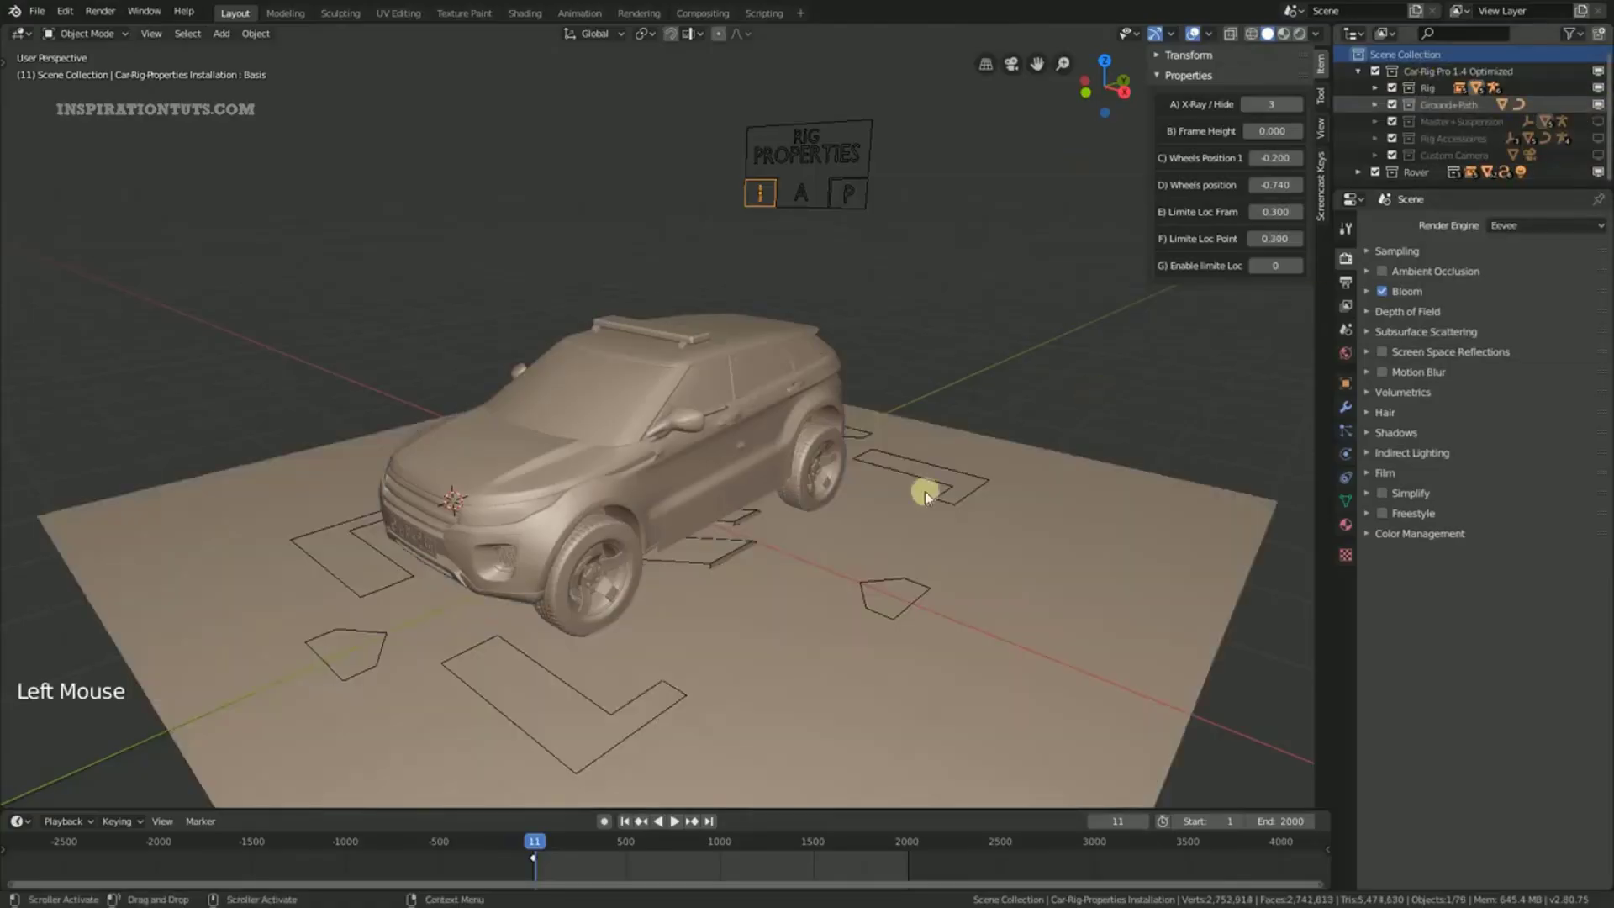
Orbit to a front-on view of the car and select its Trajectoire path curve
scroll(892, 513, "down", 2)
scroll(873, 512, "down", 1)
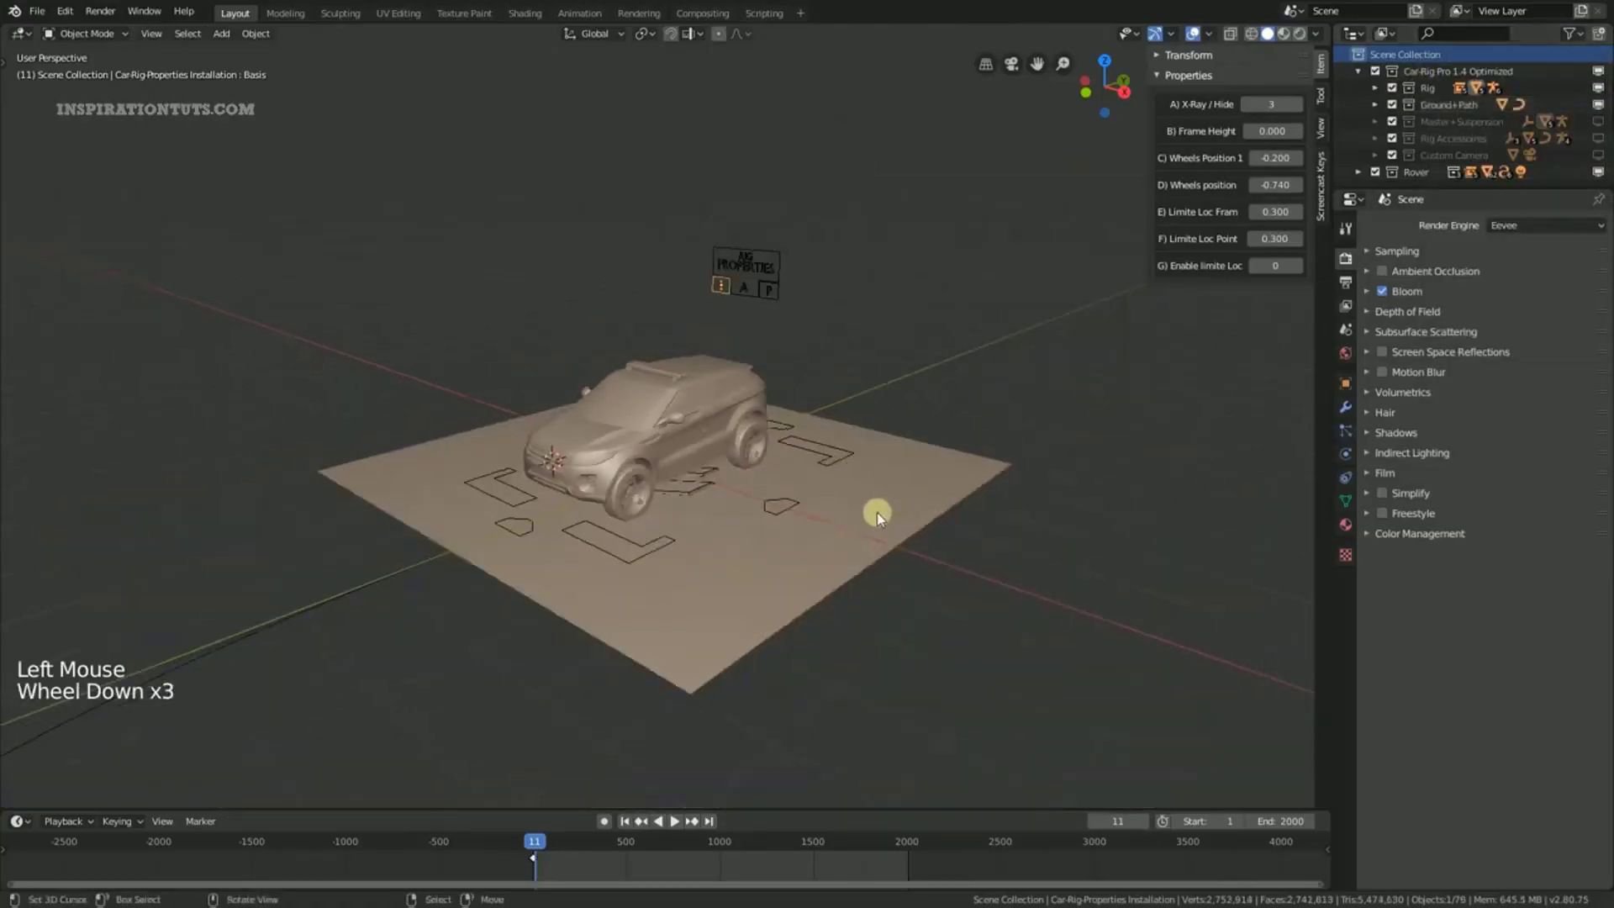
middle_click_drag(872, 512, 734, 580)
mouse_move(349, 596)
middle_mouse_down()
mouse_move(295, 620)
mouse_move(172, 506)
middle_mouse_up()
right_click(178, 514)
scroll(656, 538, "down", 4)
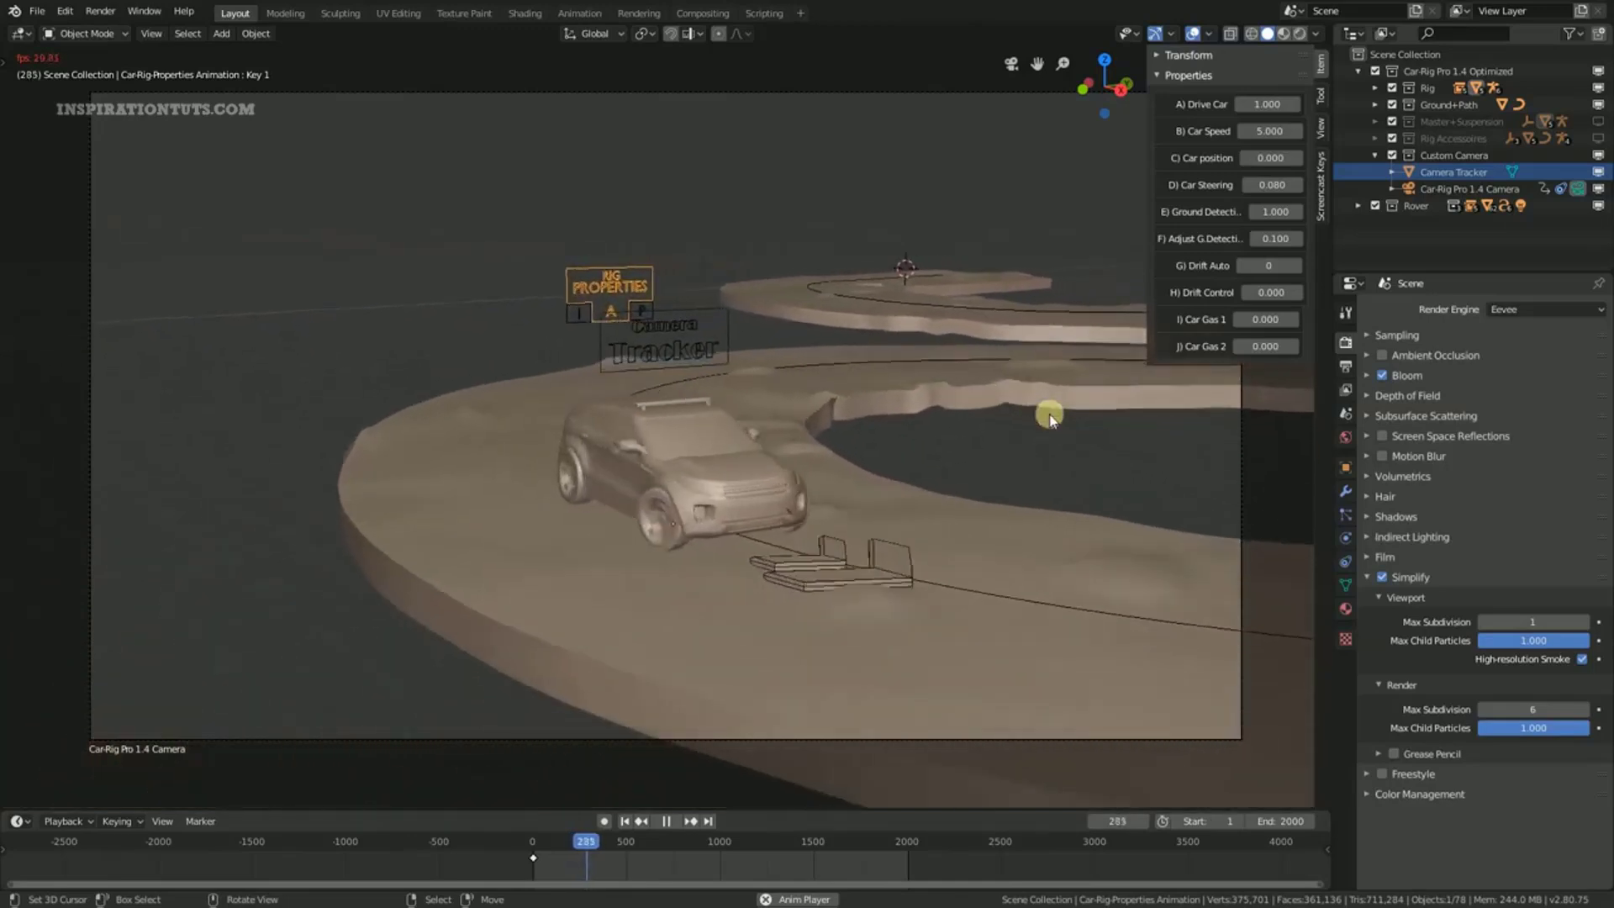
Set Car Gas to 0.5 and the animation end frame to 500
left_click(1267, 318)
type("5")
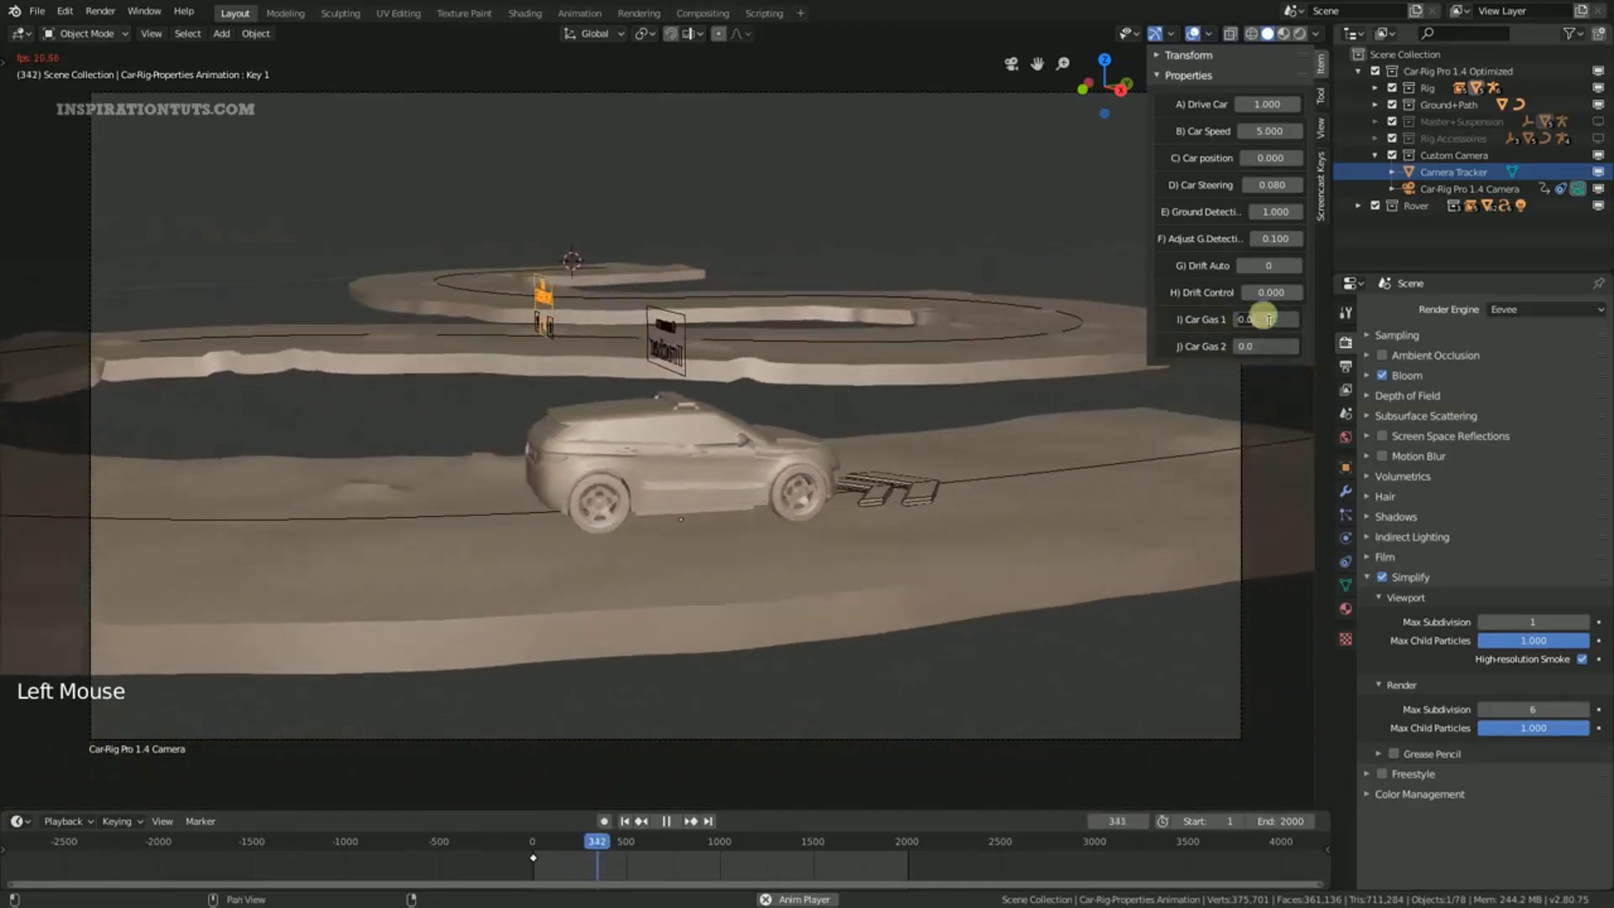
key("Return")
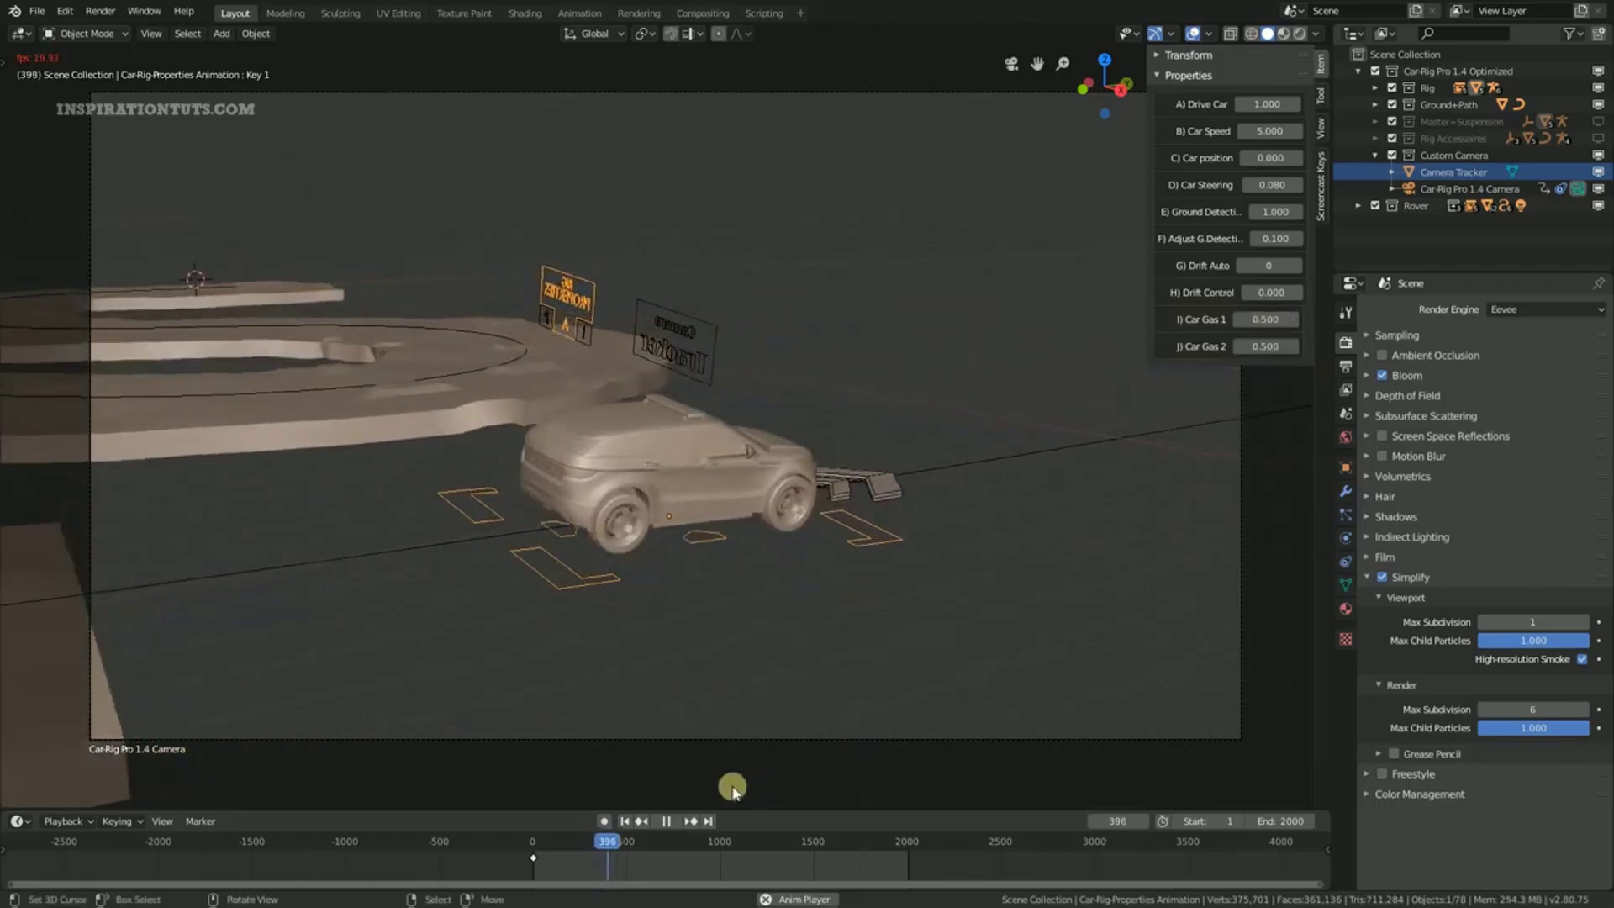
left_click(624, 820)
double_click(1299, 823)
type("500")
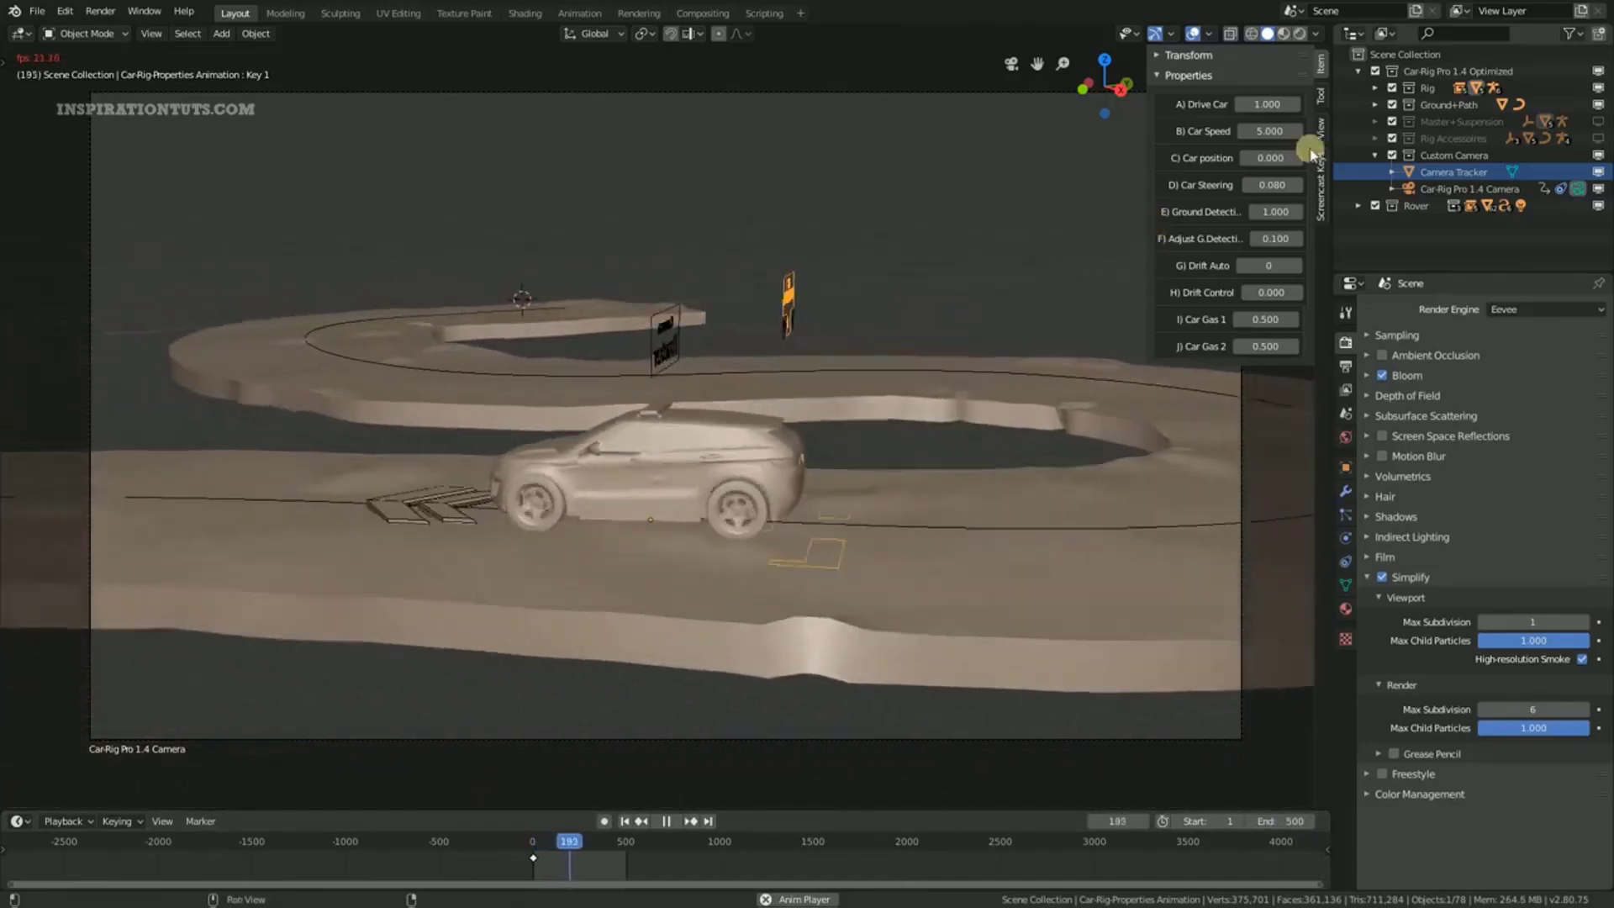
Set Car Speed to 10, play the car animation, then select the ground mesh
left_click(1264, 130)
type("10")
key("Return")
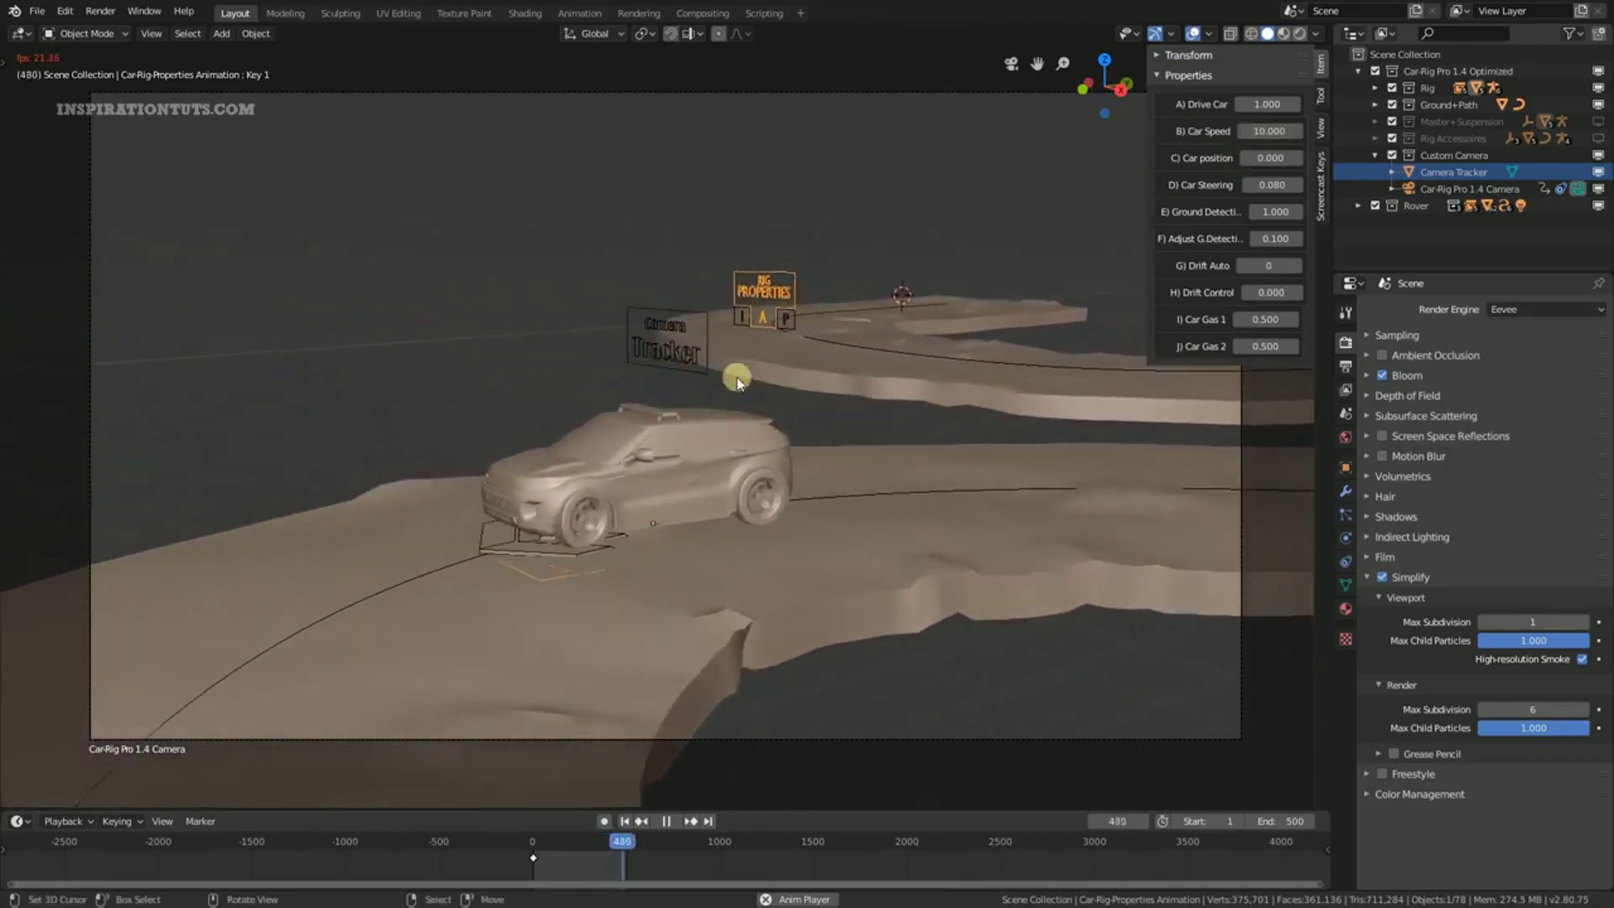
key("space")
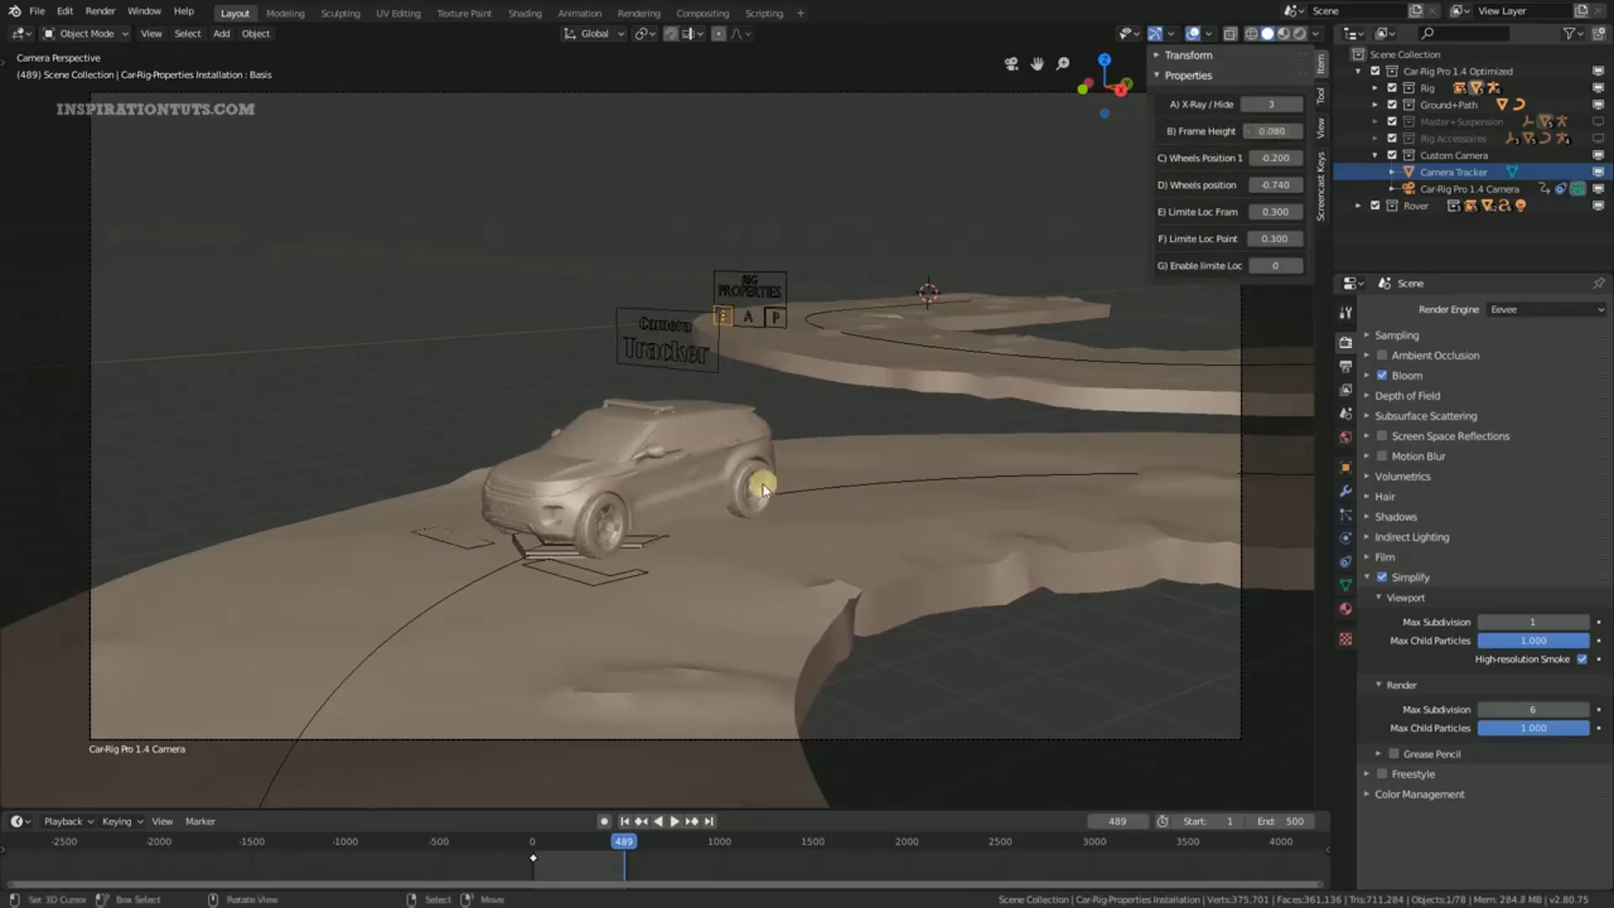
key("space")
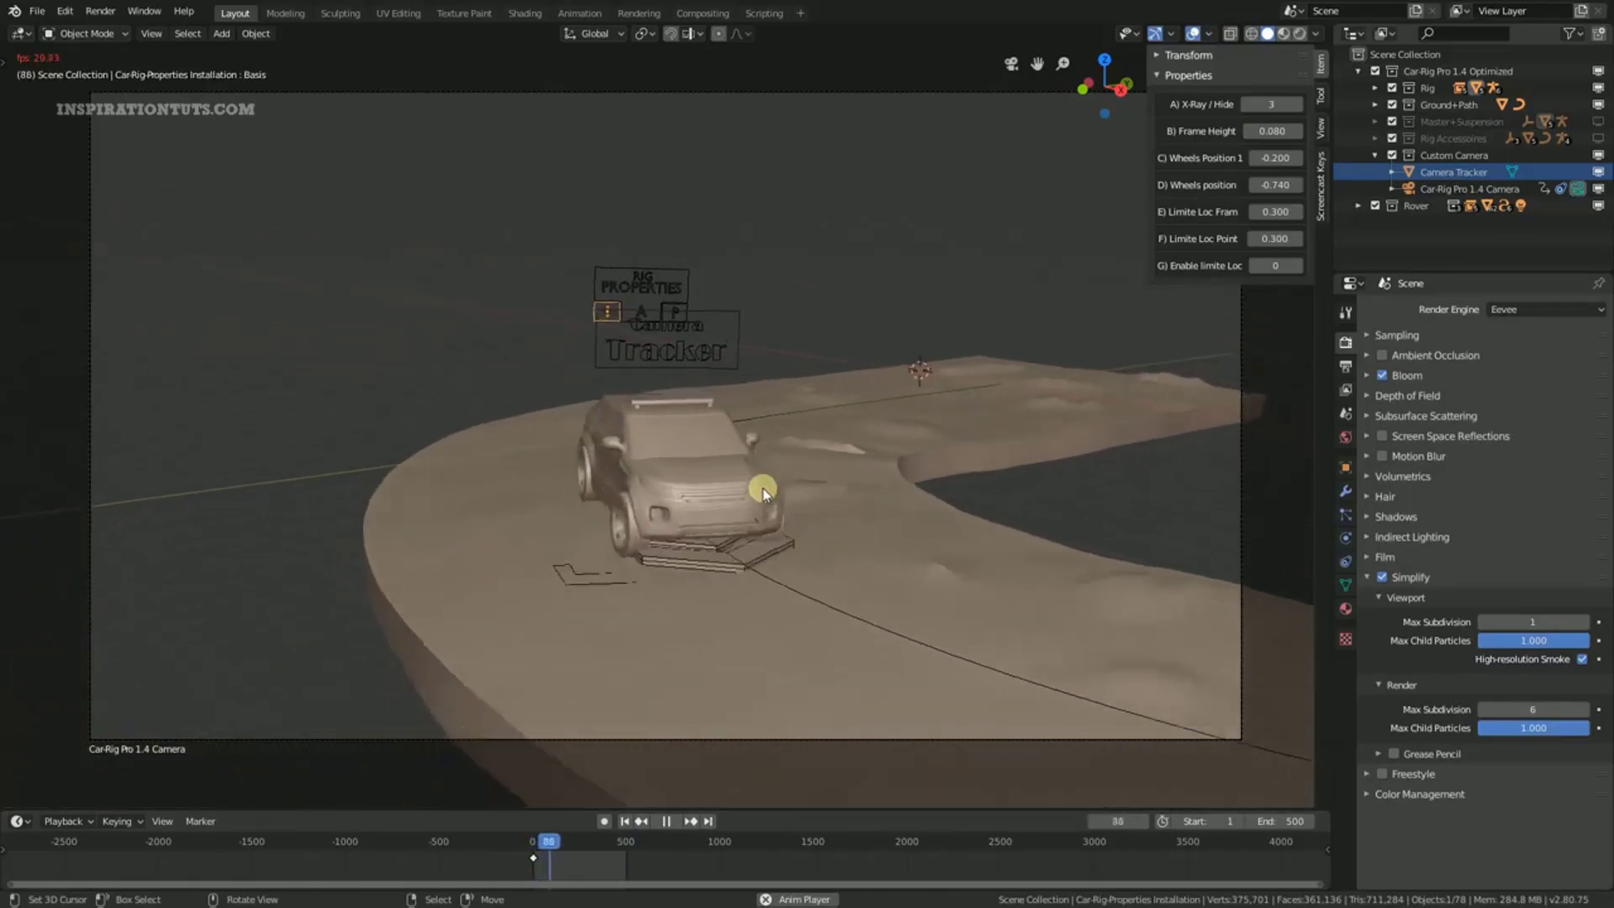
key("space")
right_click(945, 530)
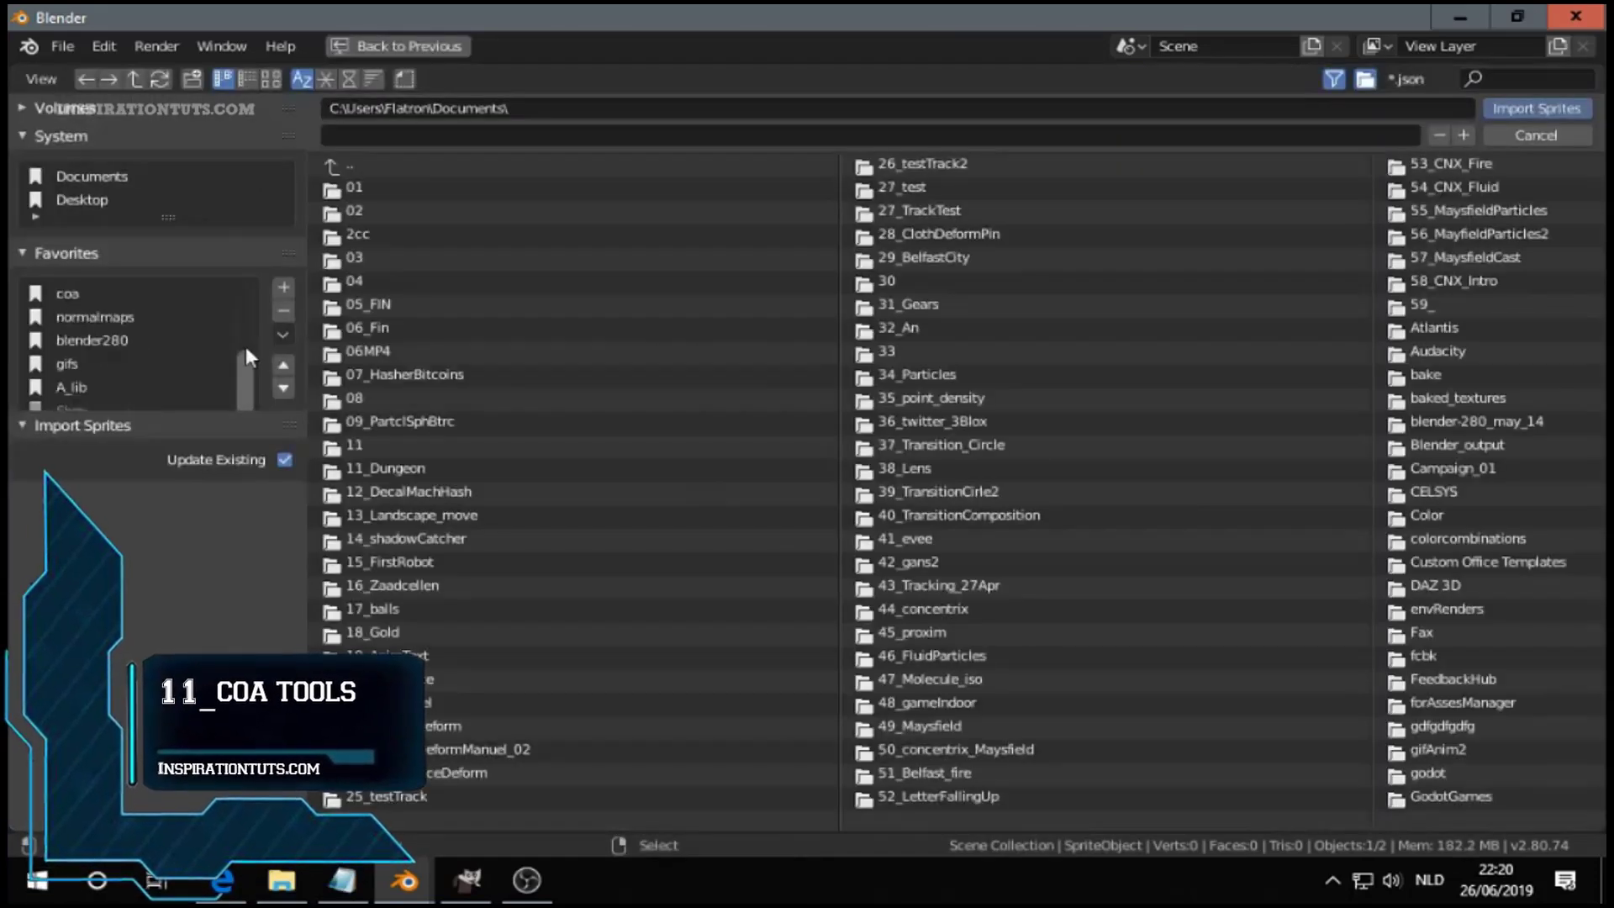
Import the sprites from the coa folder and switch to 2D viewing
scroll(245, 360, "down", 5)
left_click(72, 363)
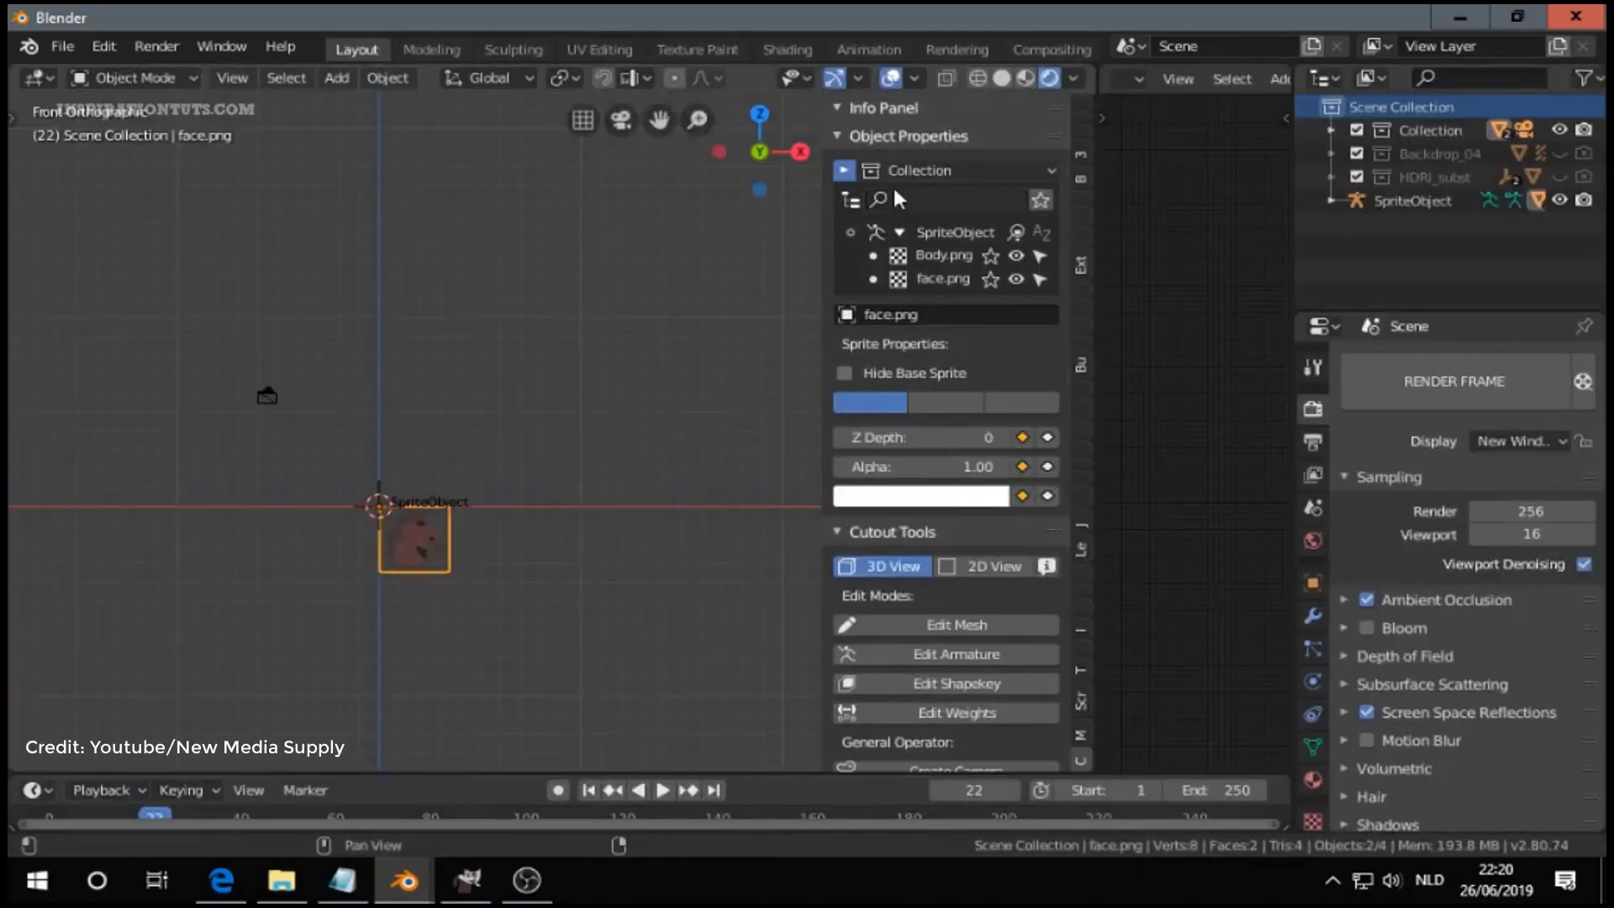
scroll(901, 375, "down", 5)
left_click(985, 426)
Move the face sprite above the body and start editing the sprite armature
middle_click_drag(315, 481, 290, 360, "shift")
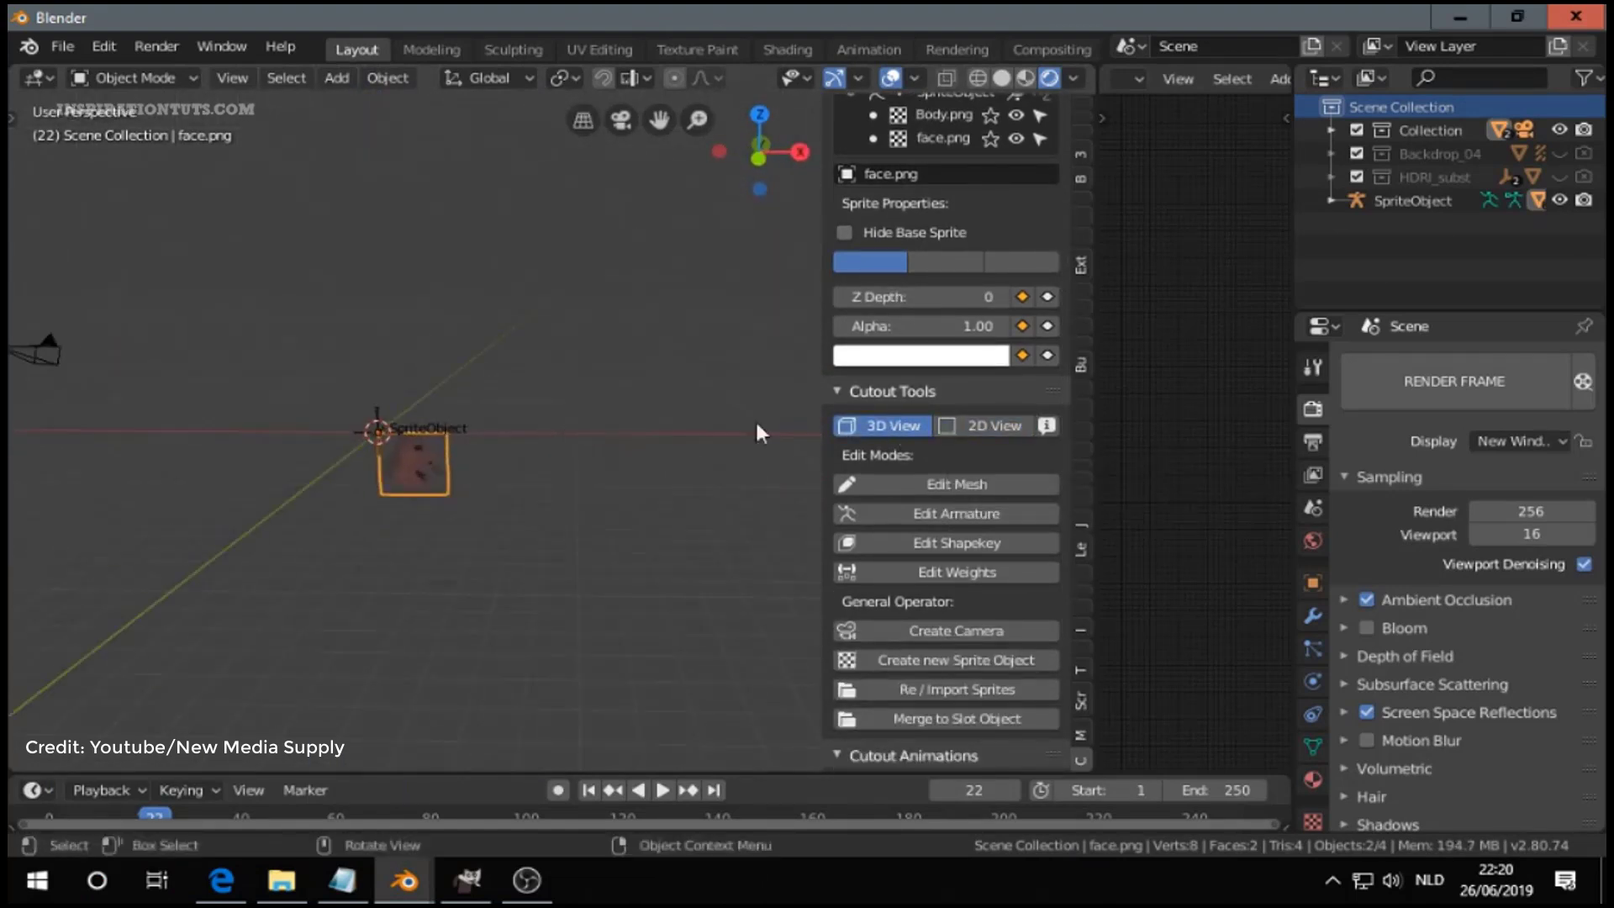
scroll(815, 383, "up", 4)
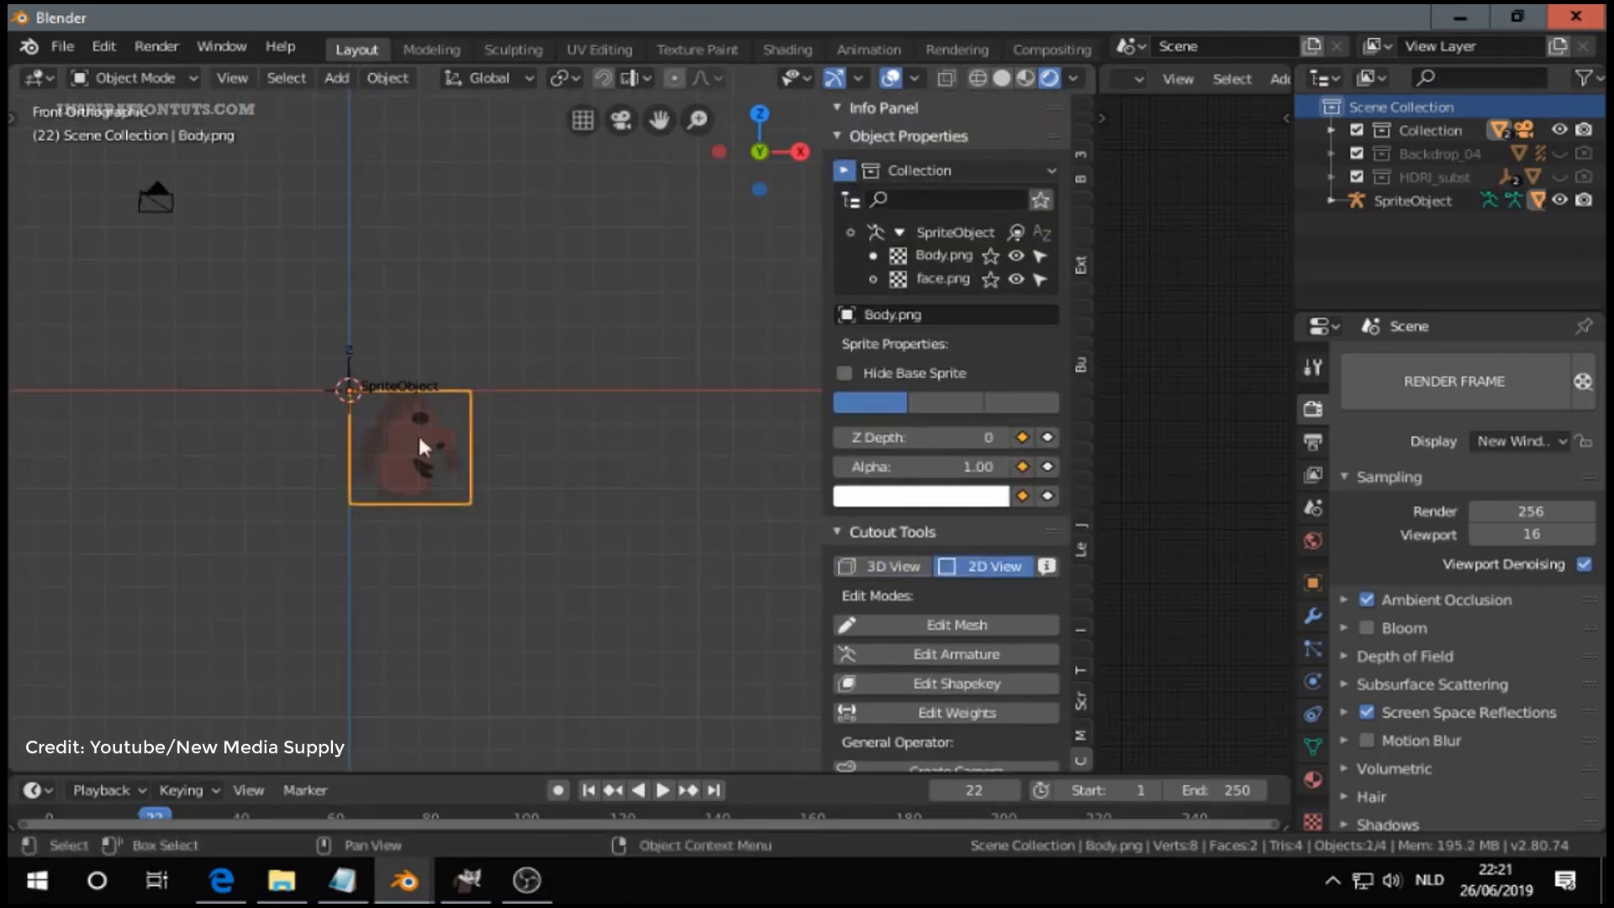
left_click_drag(435, 455, 377, 223)
scroll(427, 286, "up", 4)
scroll(427, 286, "down", 1)
mouse_move(427, 286)
middle_mouse_down("shift")
mouse_move(618, 533)
mouse_move(562, 478)
middle_mouse_up("shift")
scroll(947, 437, "down", 2)
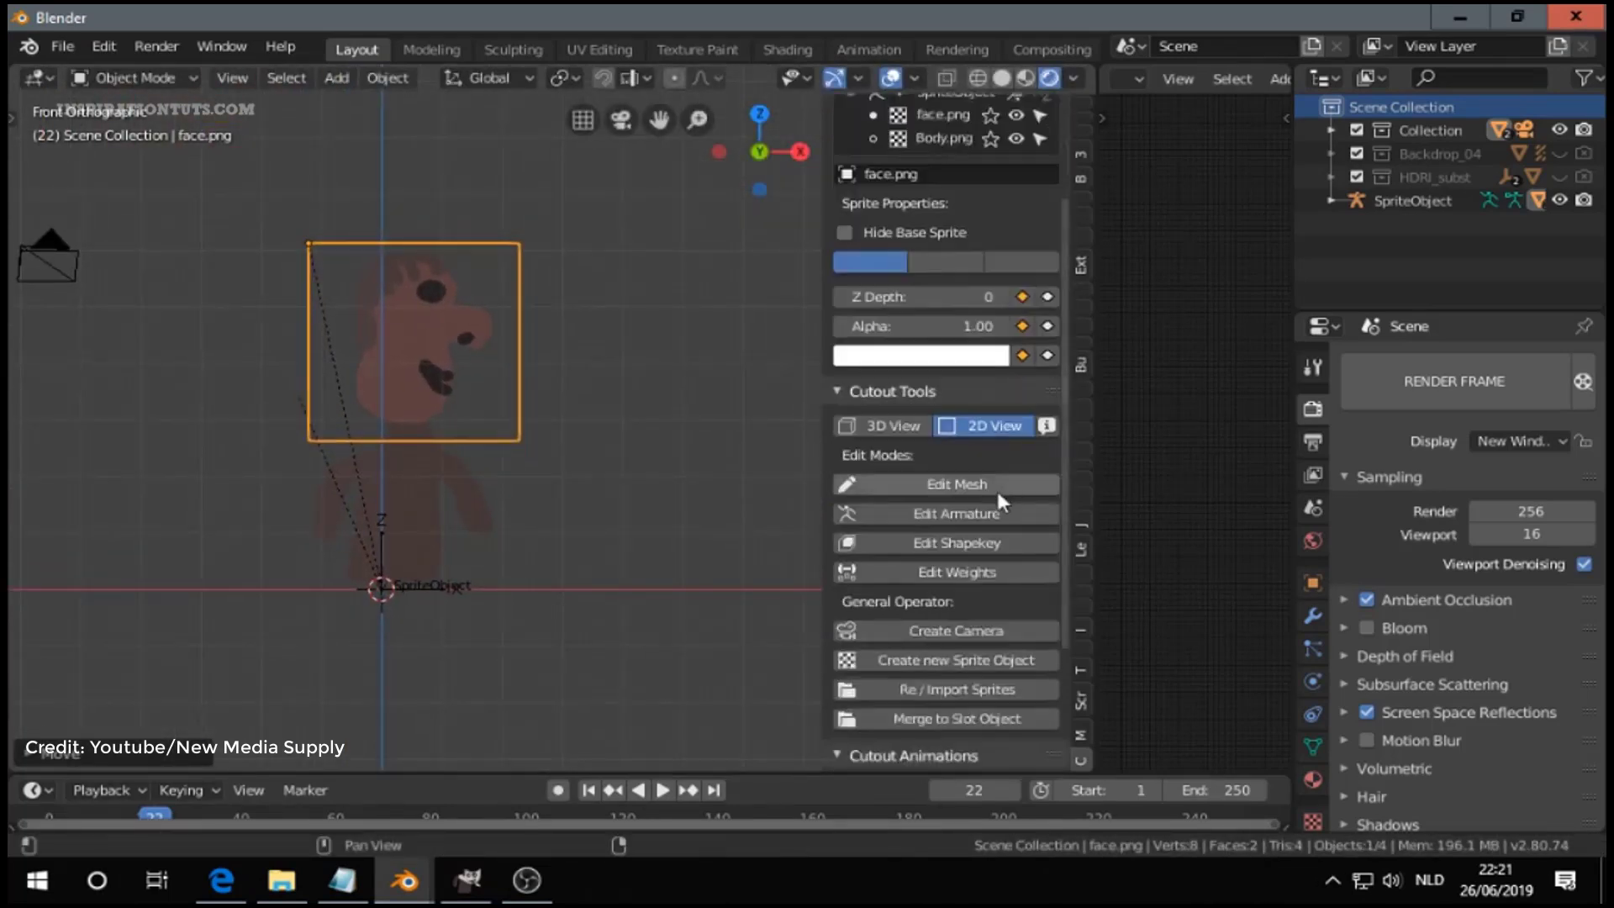
left_click(944, 511)
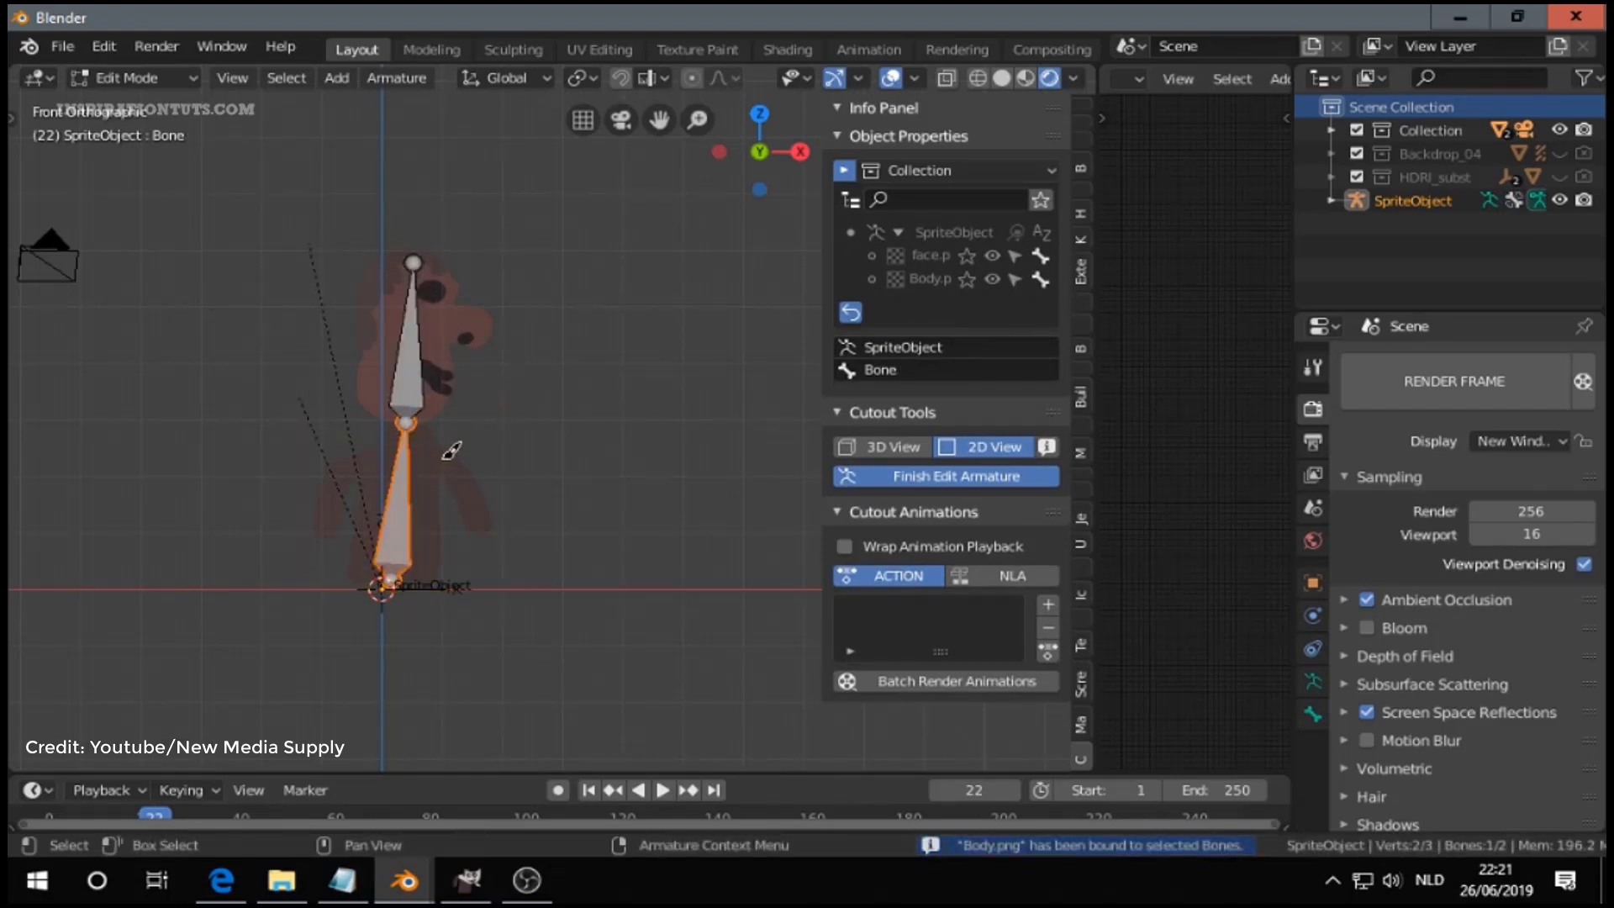
Finish the armature, test a bone rotation, and add a camera for the sprite scene
left_click(947, 476)
key("r")
key("Escape")
scroll(970, 527, "down", 1)
left_click(955, 570)
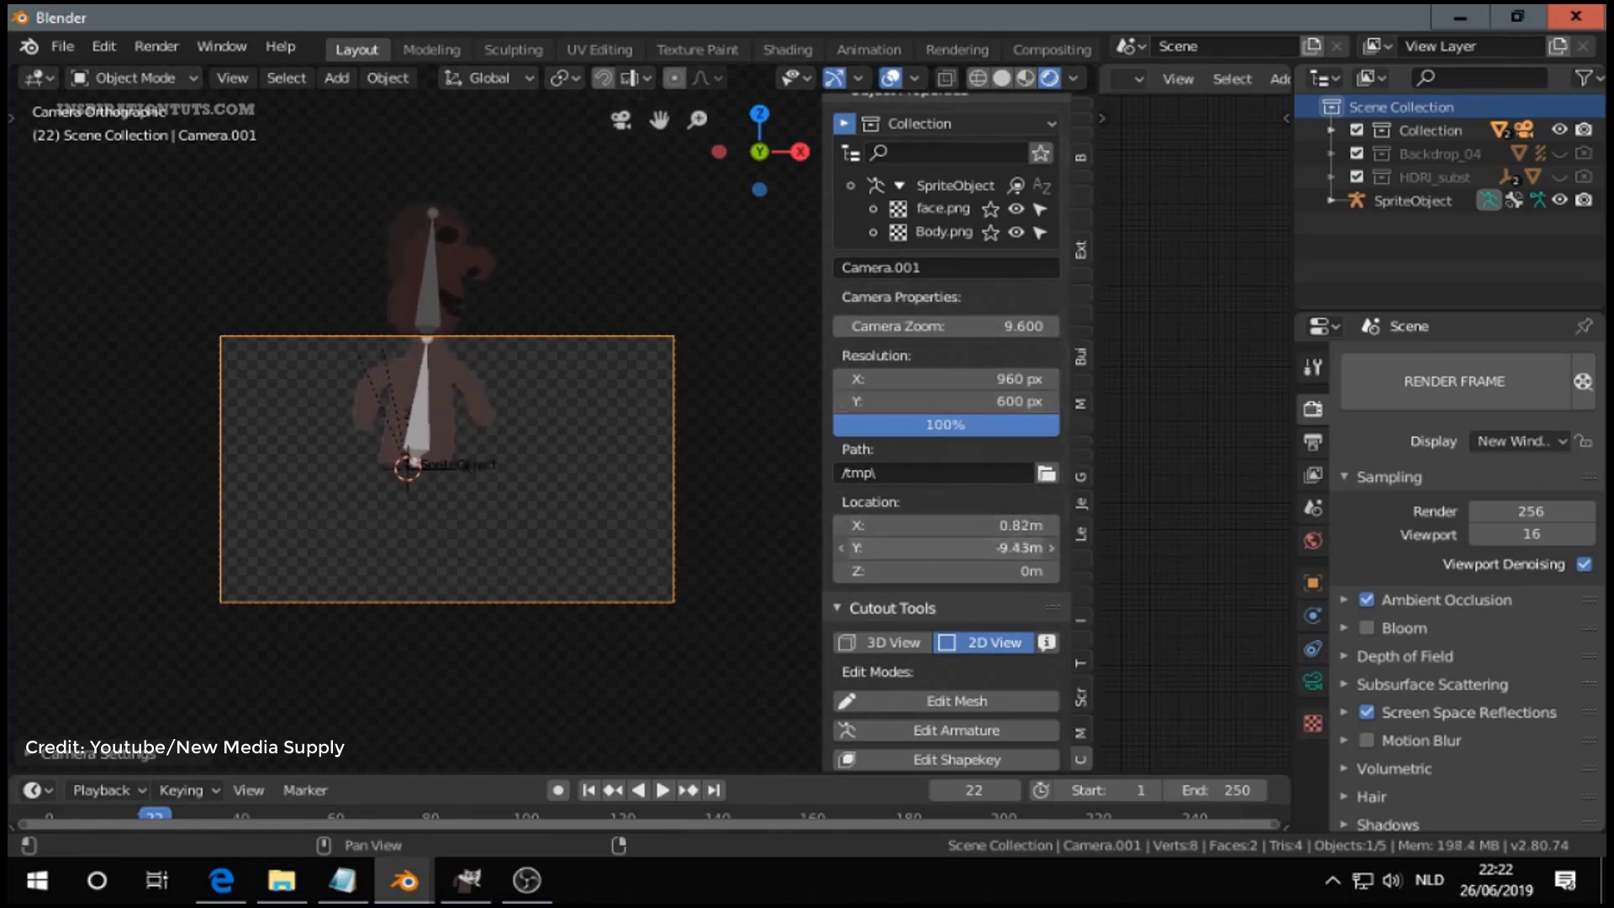
Key the character's starting pose with both bones selected at frame 1 in Pose Mode
scroll(876, 599, "up", 1)
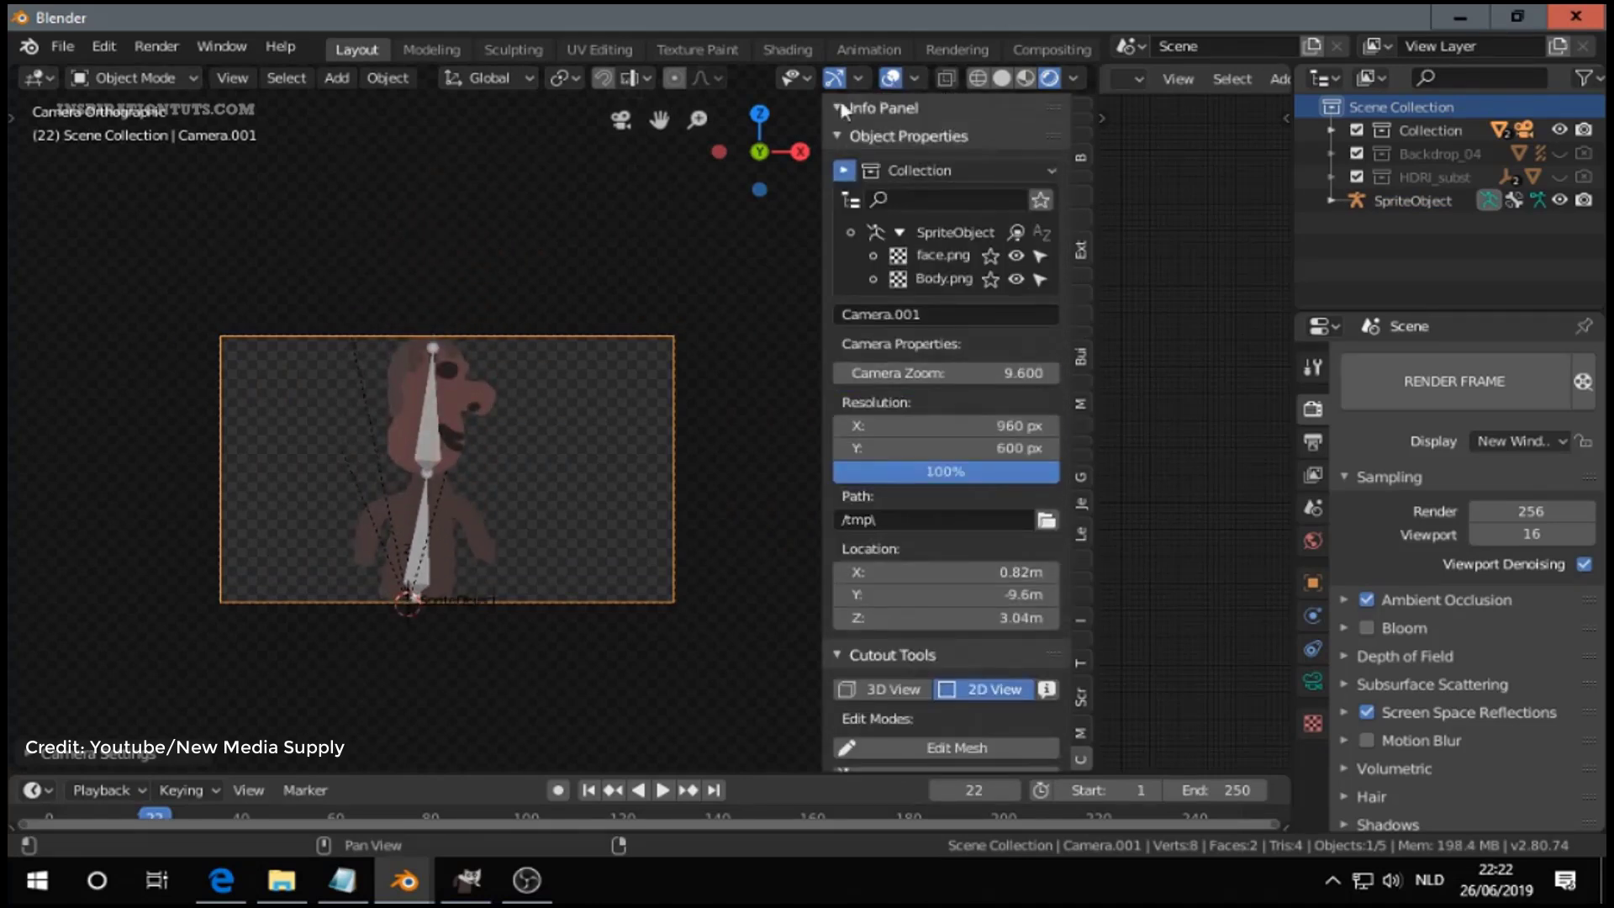
scroll(891, 546, "down", 3)
scroll(921, 481, "down", 6)
scroll(959, 454, "down", 2)
scroll(960, 454, "up", 3)
left_click(425, 449)
key("ctrl+Tab")
key("a")
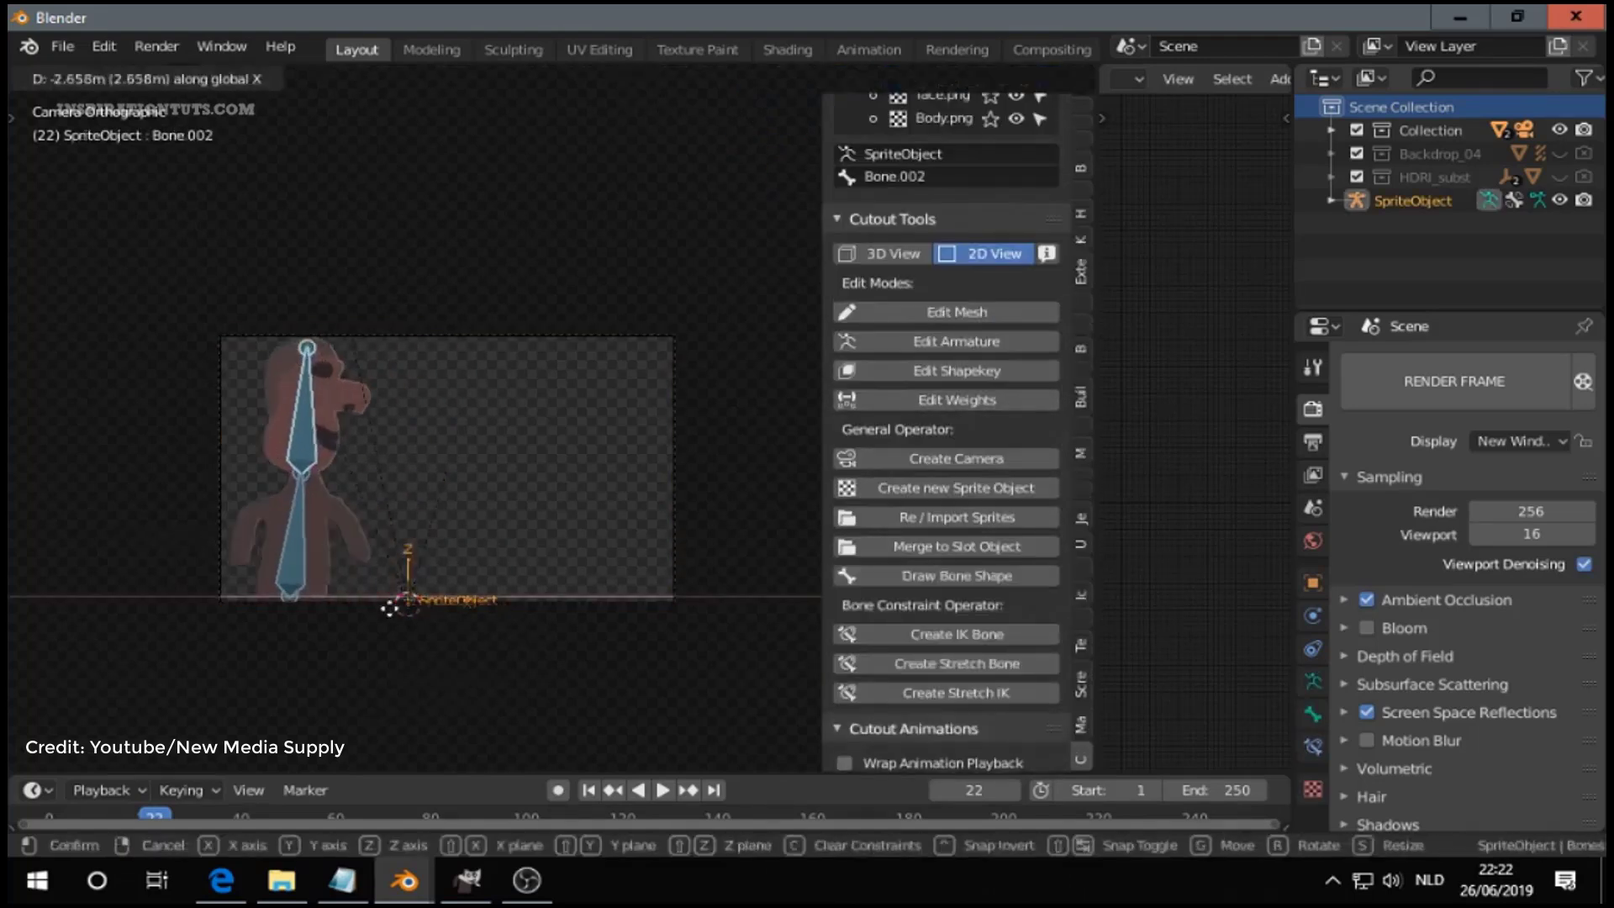
key("shift+Left")
left_click_drag(420, 773, 420, 685)
key("i")
left_click(446, 518)
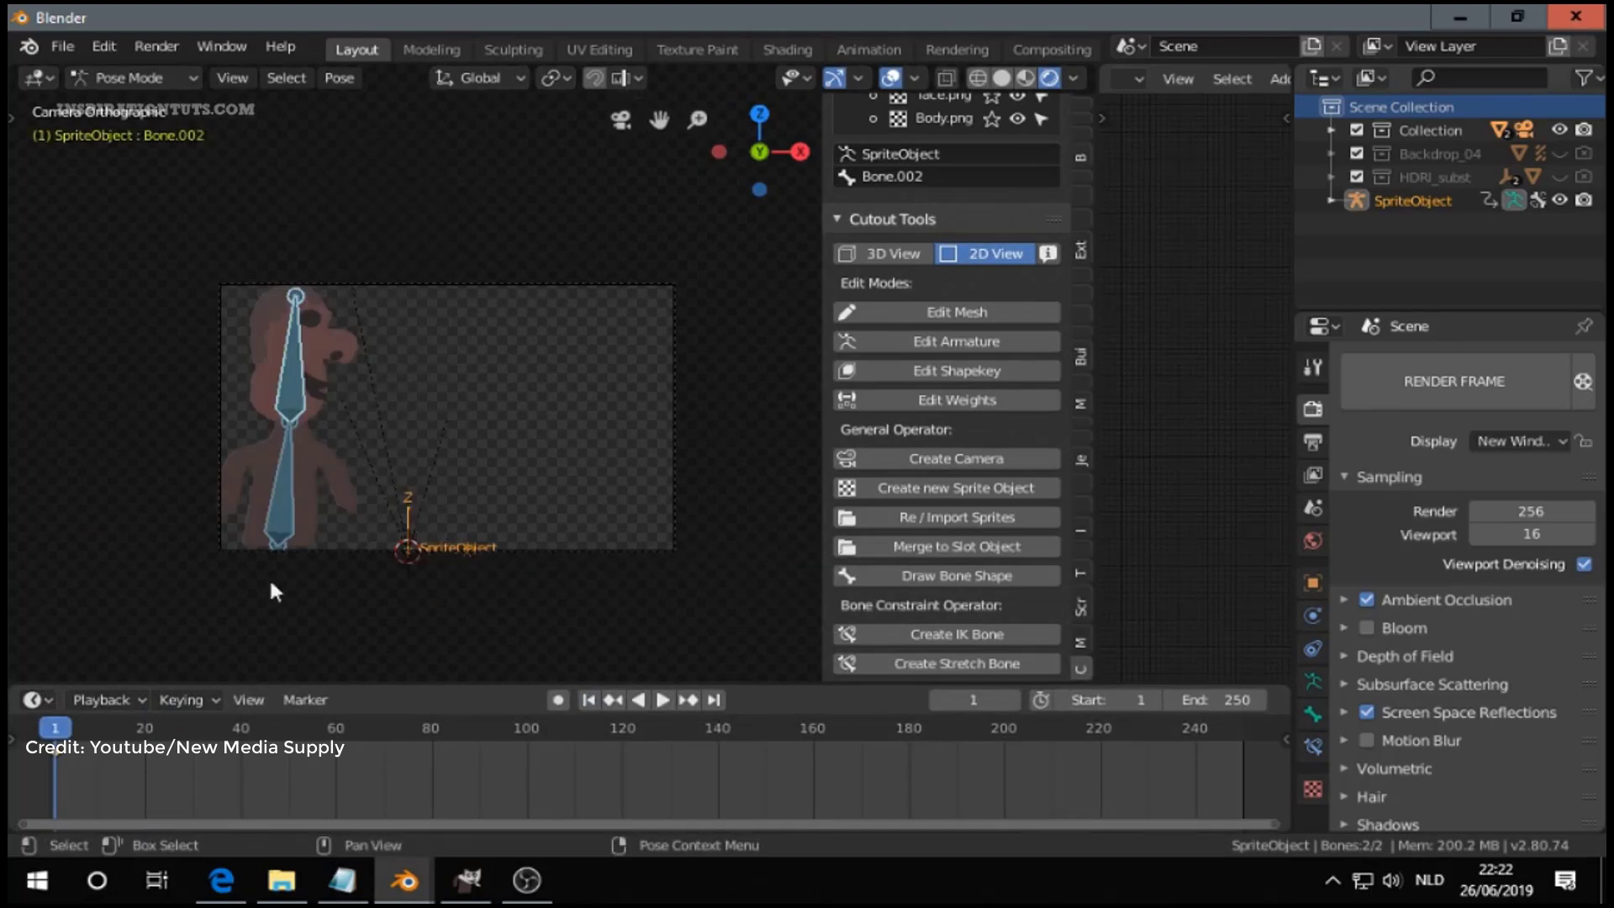
Tilt the upper head bone and key that pose at frame 21
left_click(290, 369)
key("r")
left_click(336, 395)
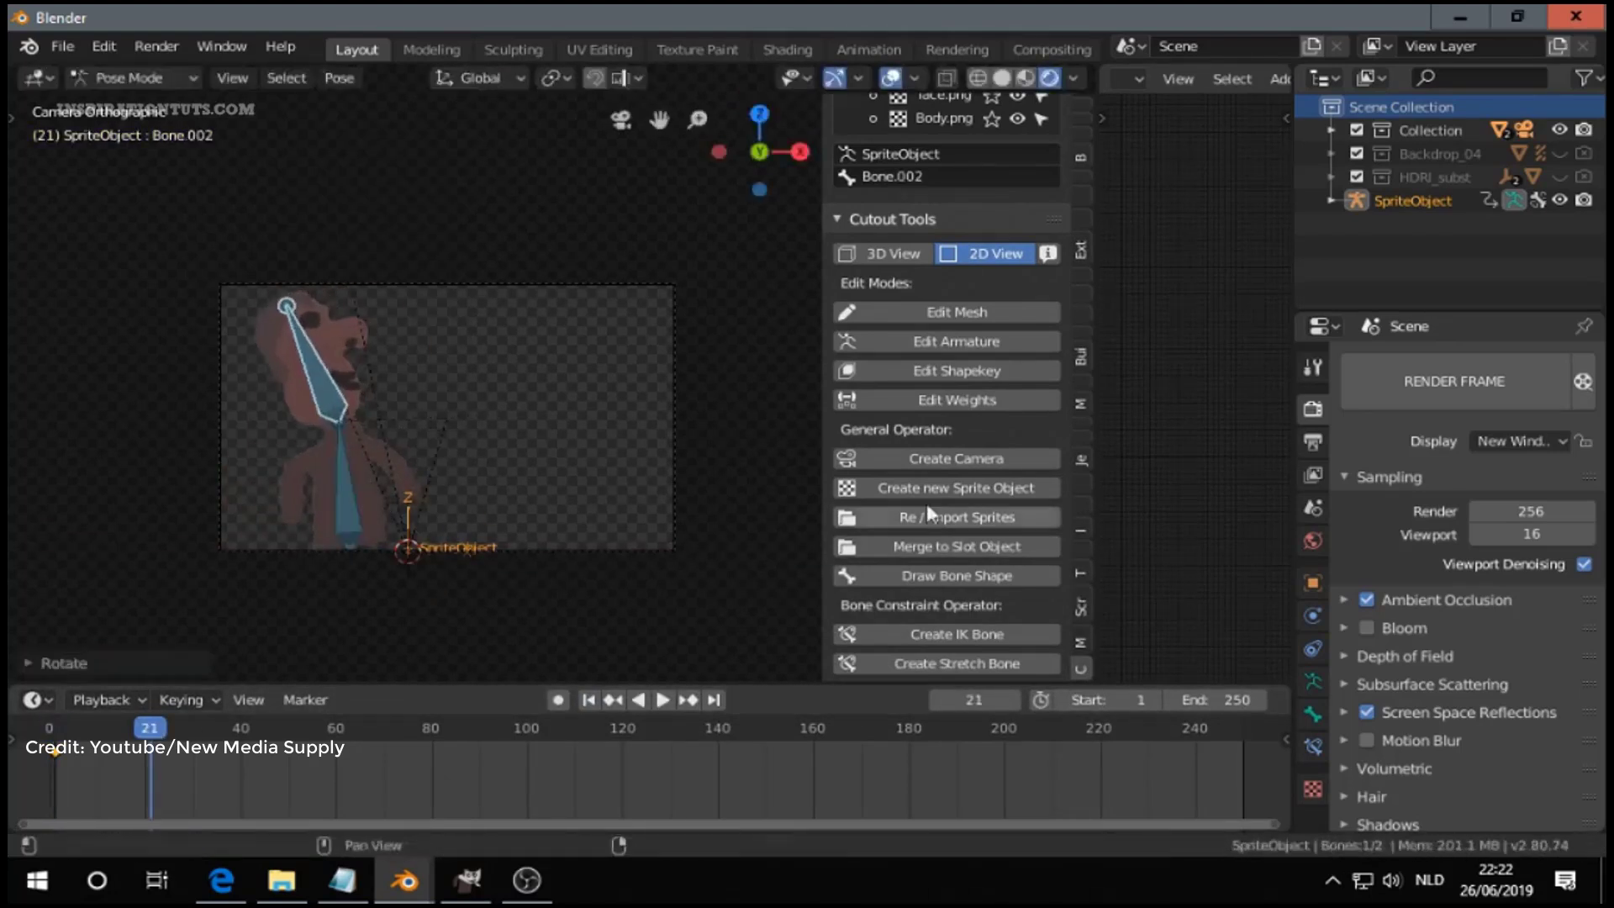
scroll(956, 488, "down", 1)
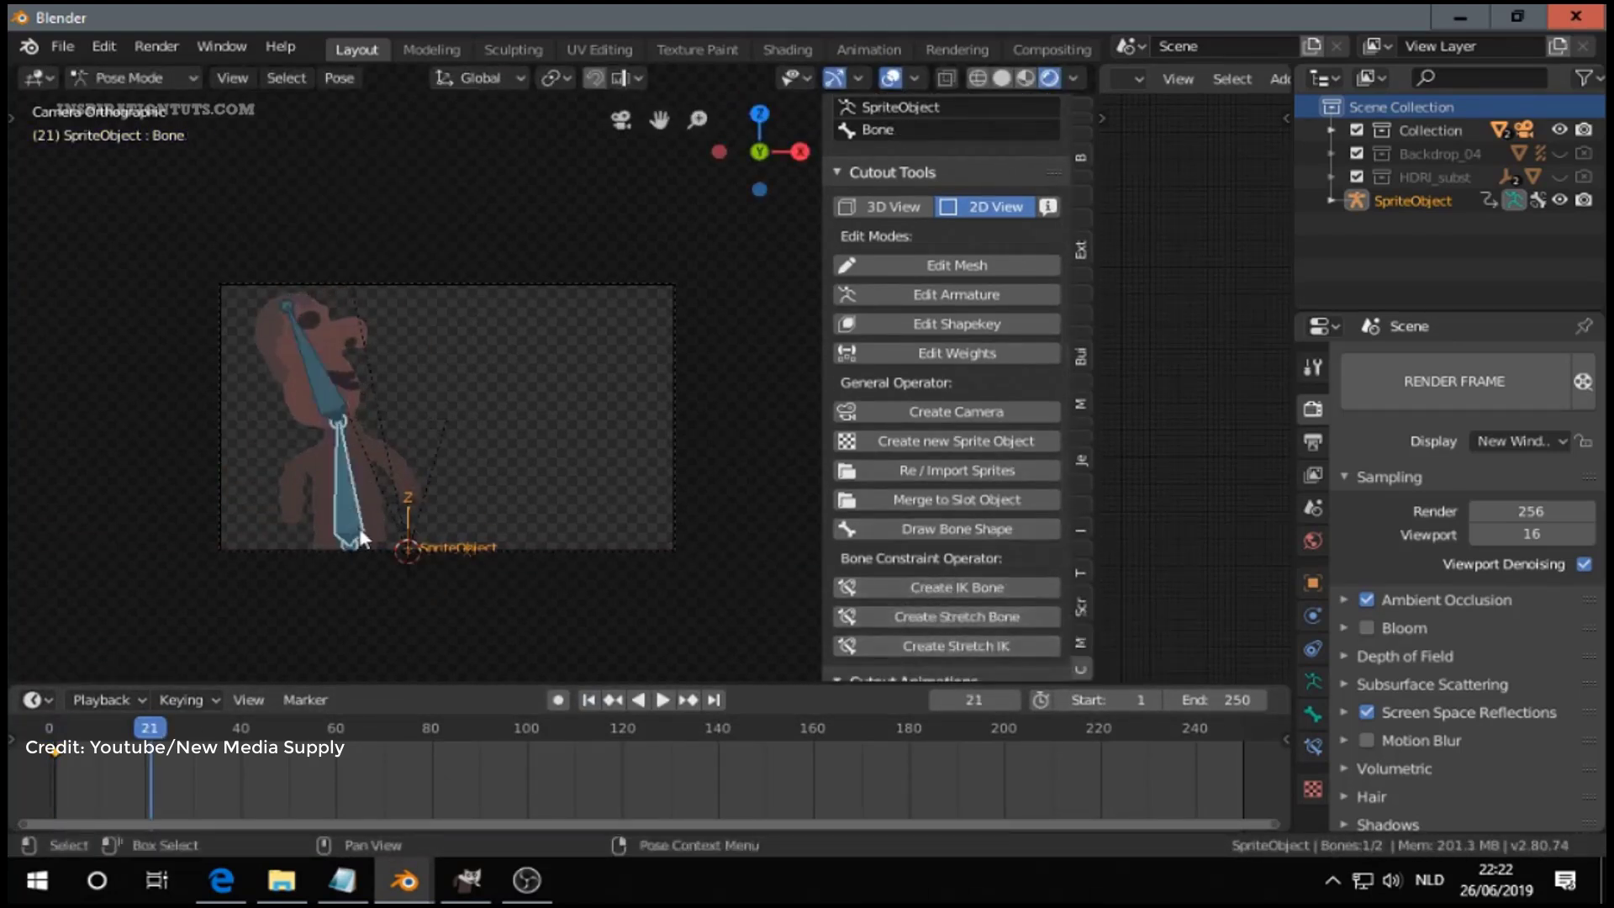
key("i")
left_click(415, 509)
Move the character to the right and key the pose at frame 41
key("Up")
key("Up")
key("g")
left_click(444, 527)
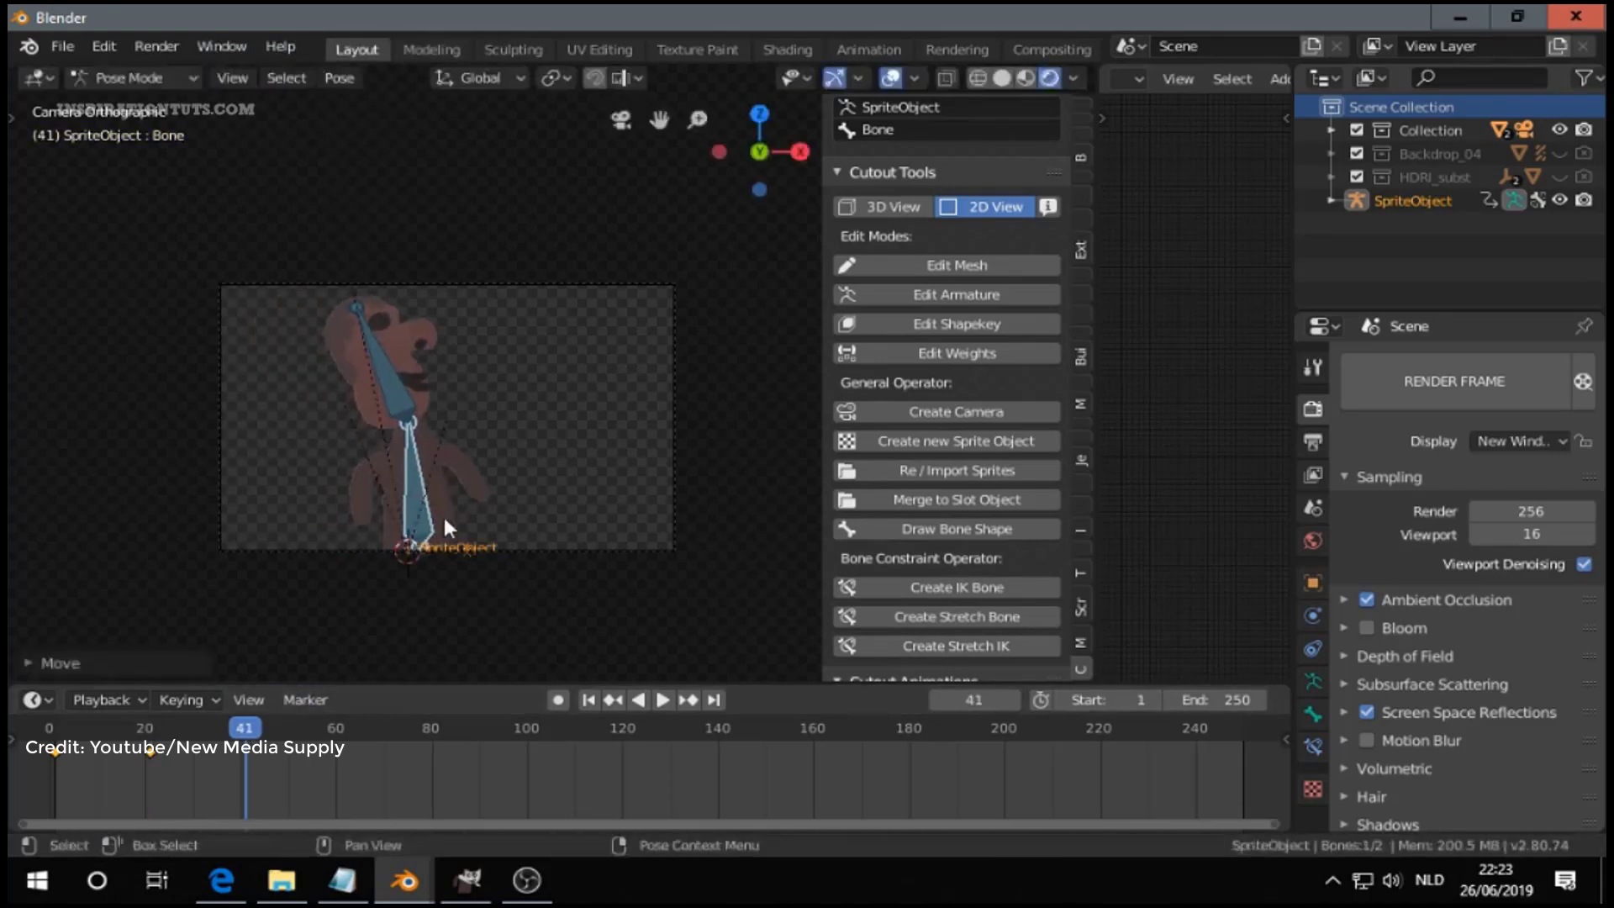
left_click(387, 362)
key("i")
Rotate and stretch the upper bone along X and key it at frame 63
left_click(503, 489)
left_click(350, 729)
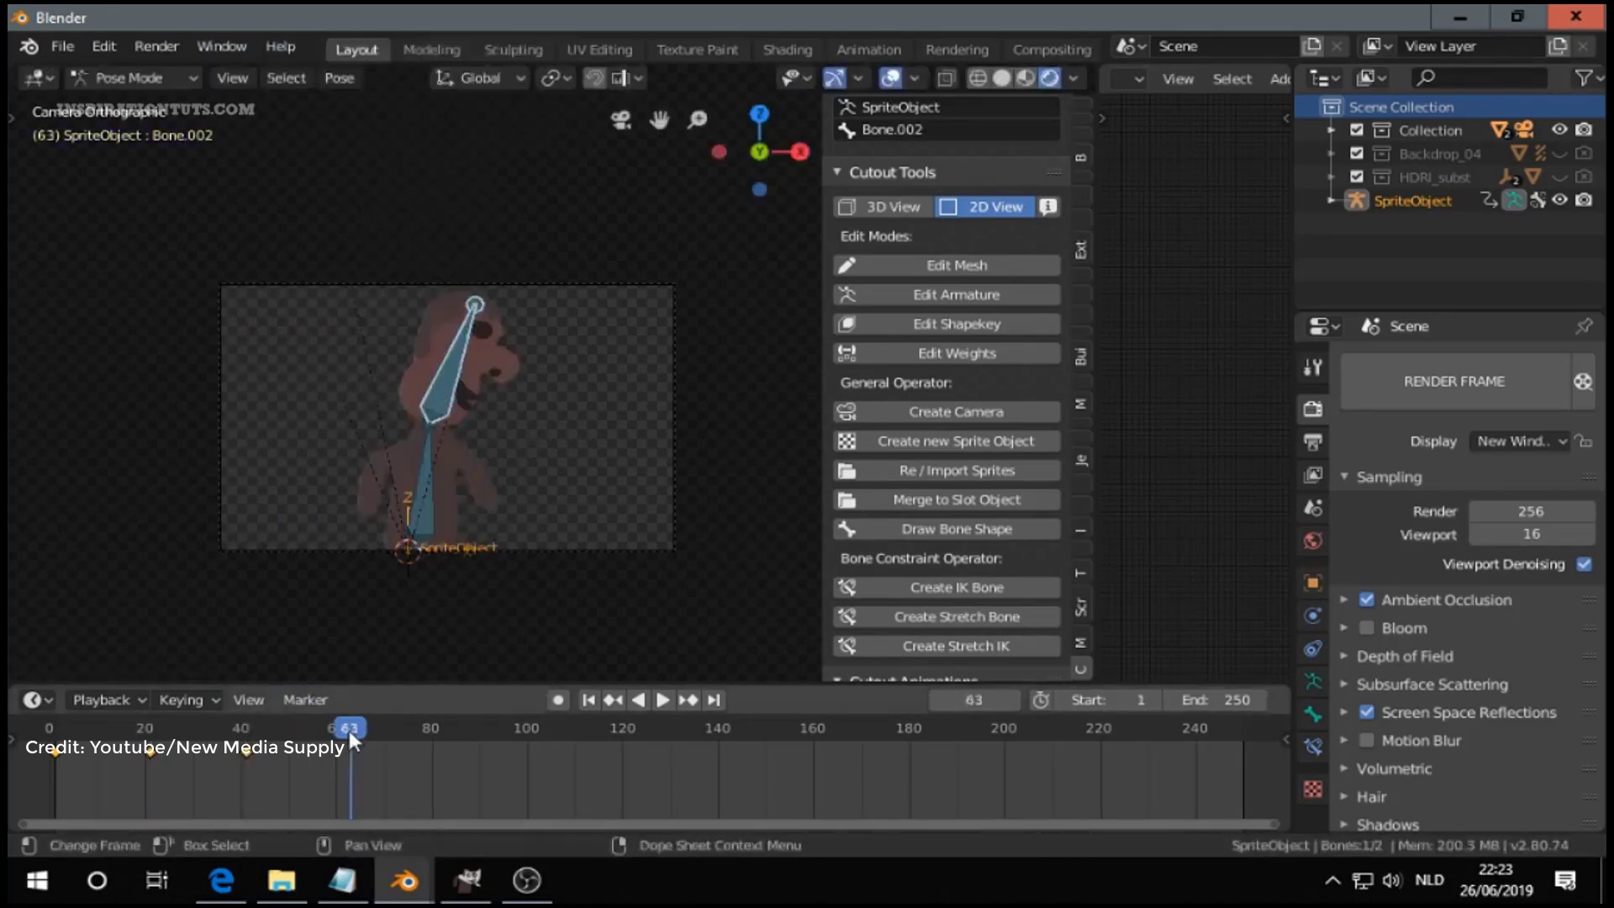
left_click(506, 481)
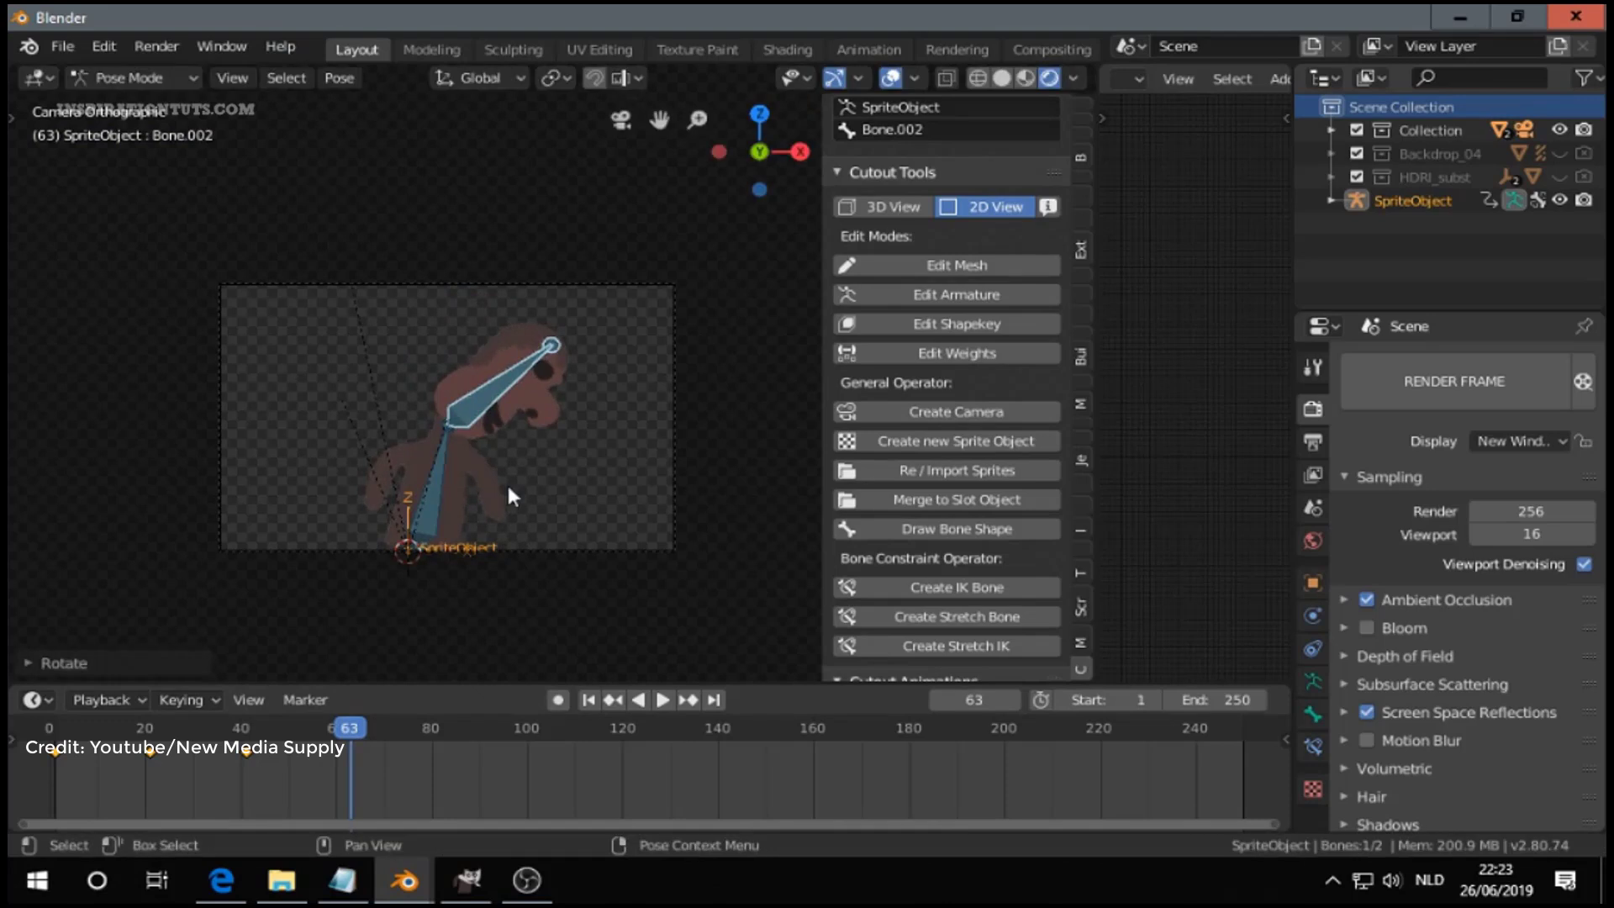
key("s")
key("x")
key("x")
left_click(543, 486)
key("i")
left_click(612, 471)
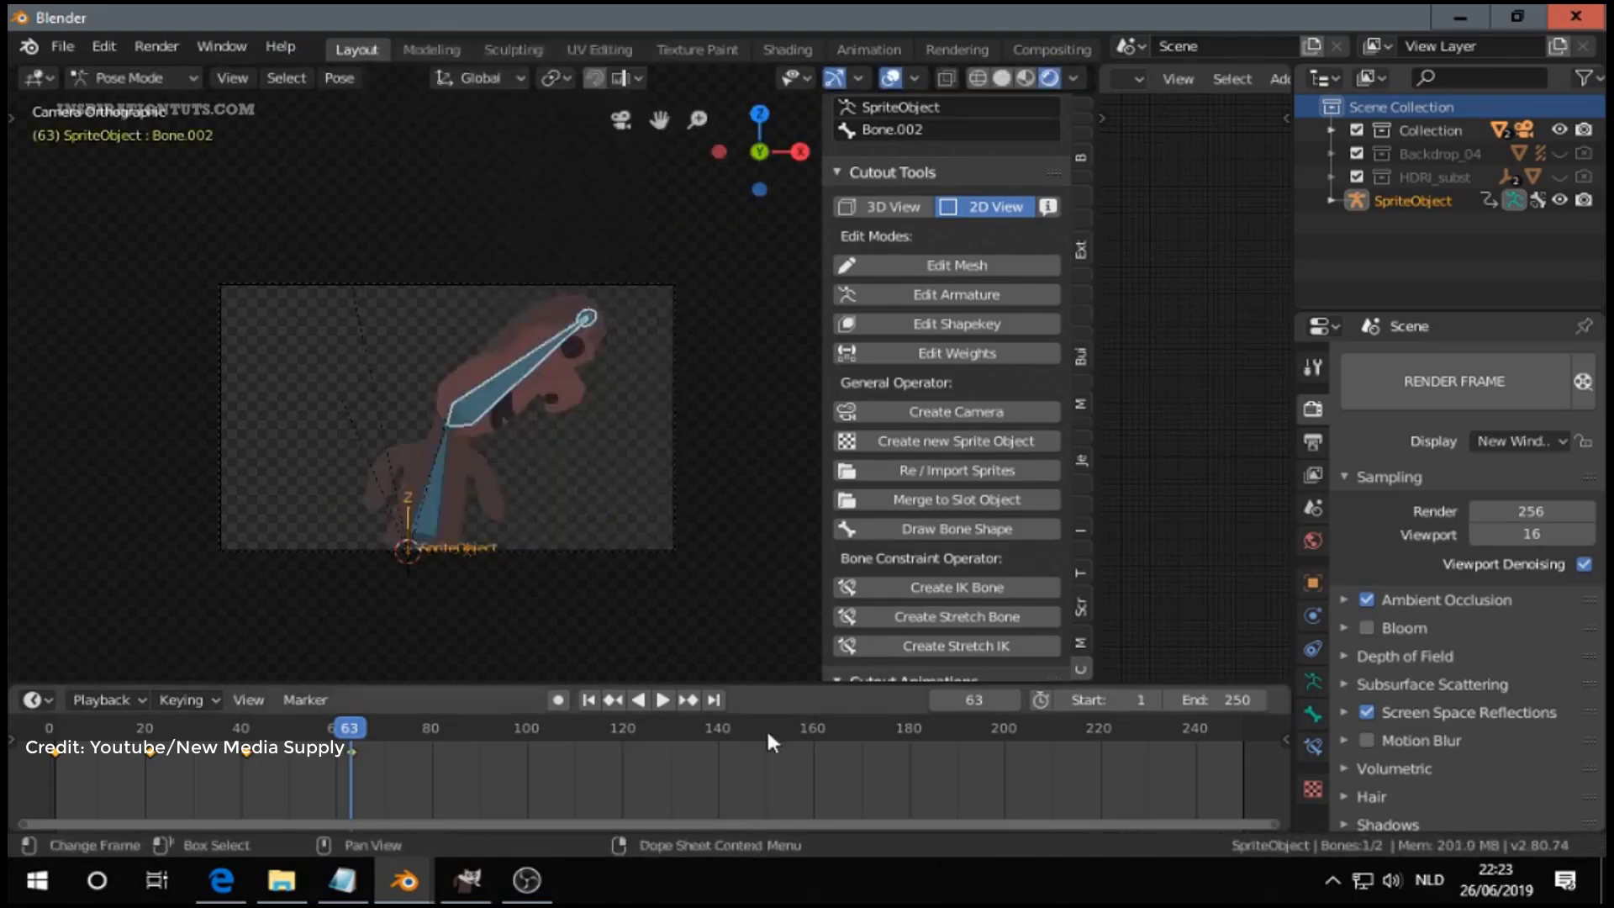
Set the animation end frame to 63 and play it back
type("63")
key("Return")
left_click(662, 699)
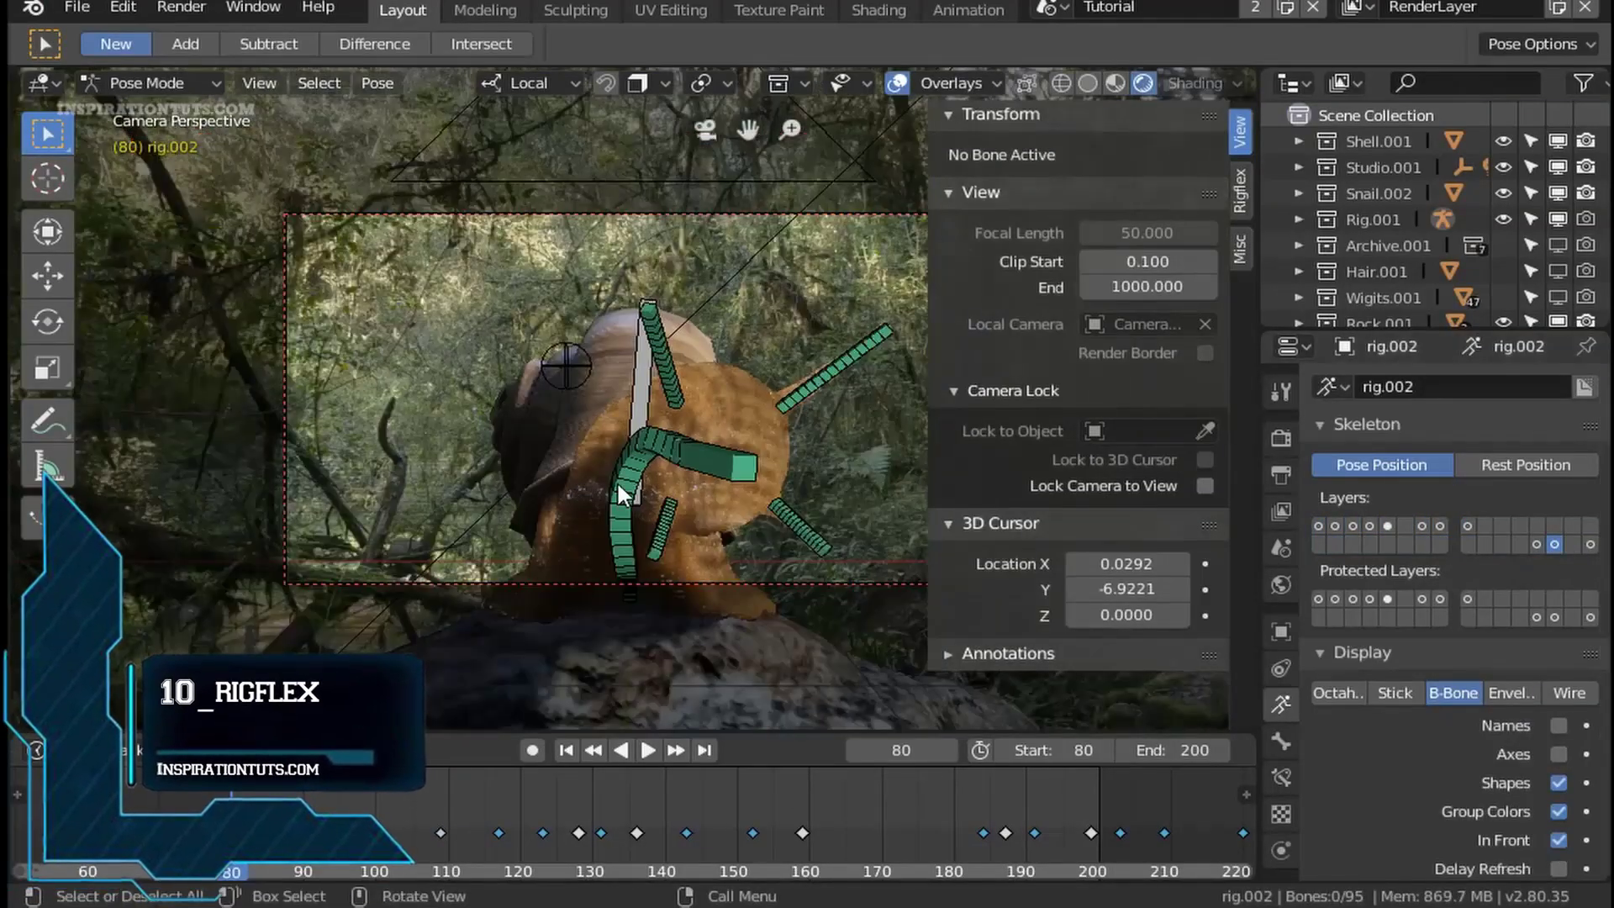
Select the snail's upper, diagonal and lower-right feeler bones
middle_click_drag(617, 481, 488, 505)
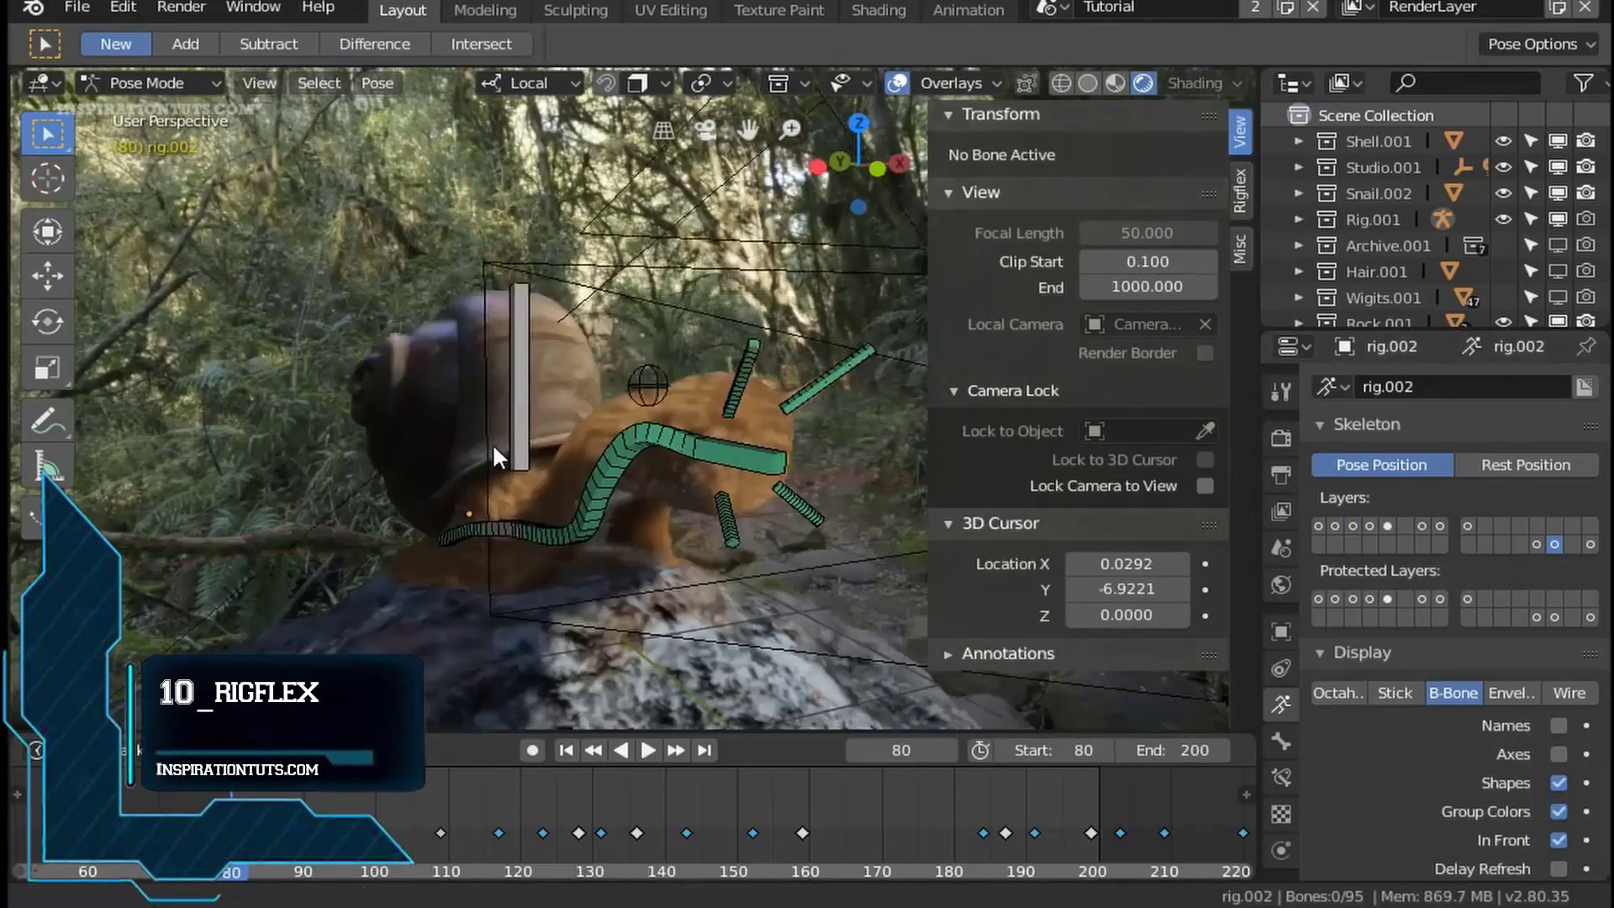
mouse_move(672, 332)
left_mouse_down()
mouse_move(688, 320)
mouse_move(547, 342)
left_mouse_up()
left_click(667, 470)
right_click(752, 471)
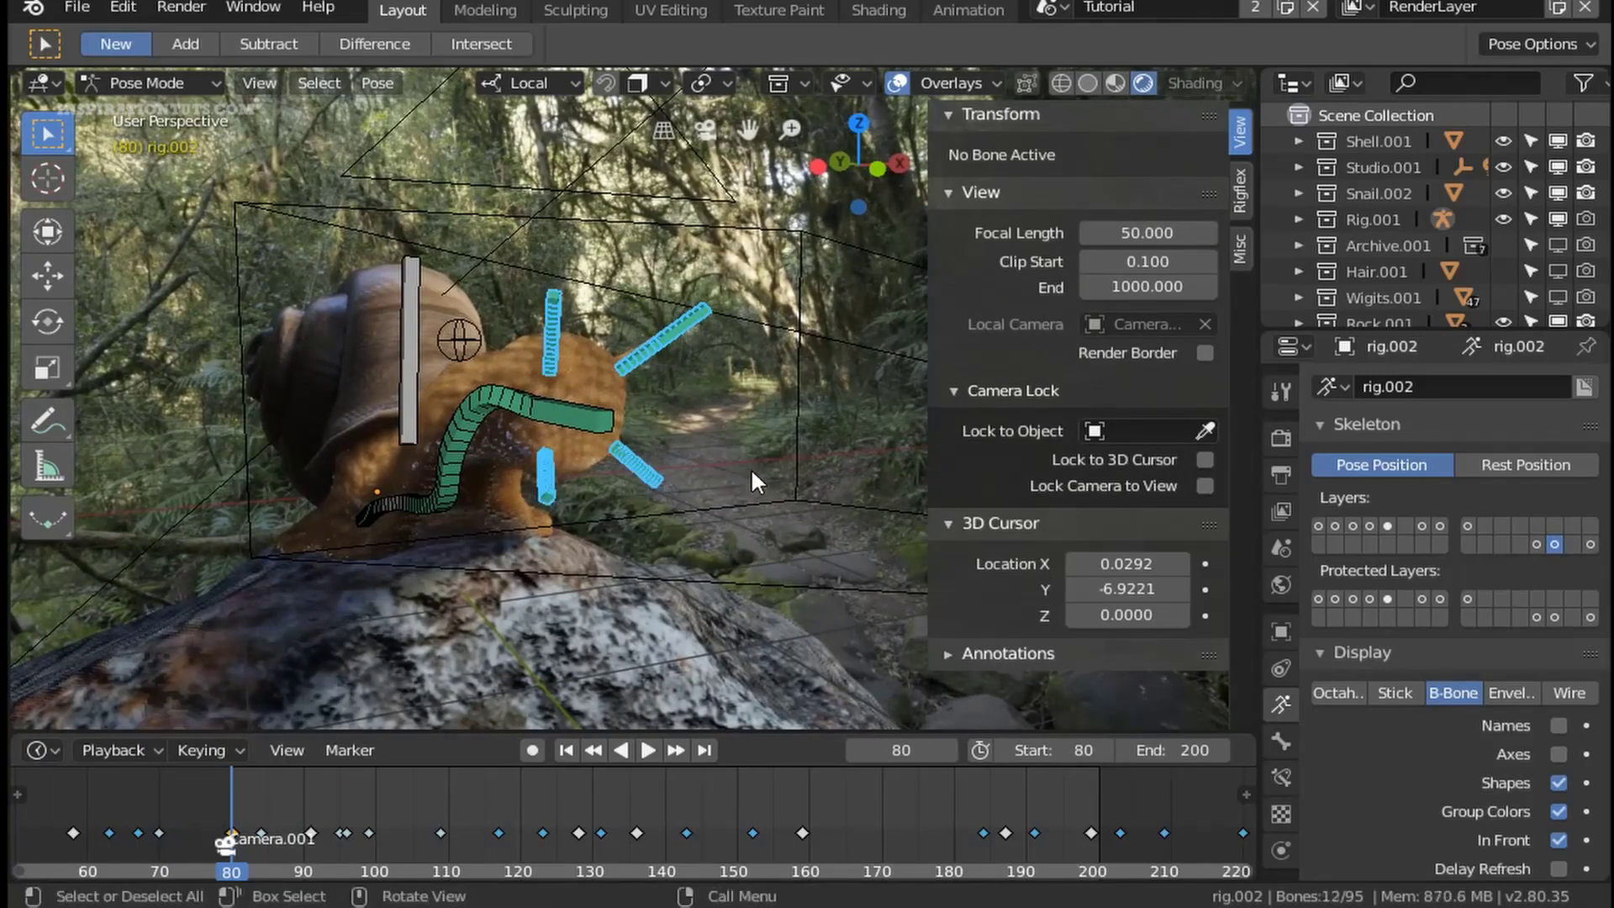
Set RigFlex stiffness to 0.40 and initialize it on the selected bones
left_click(1240, 191)
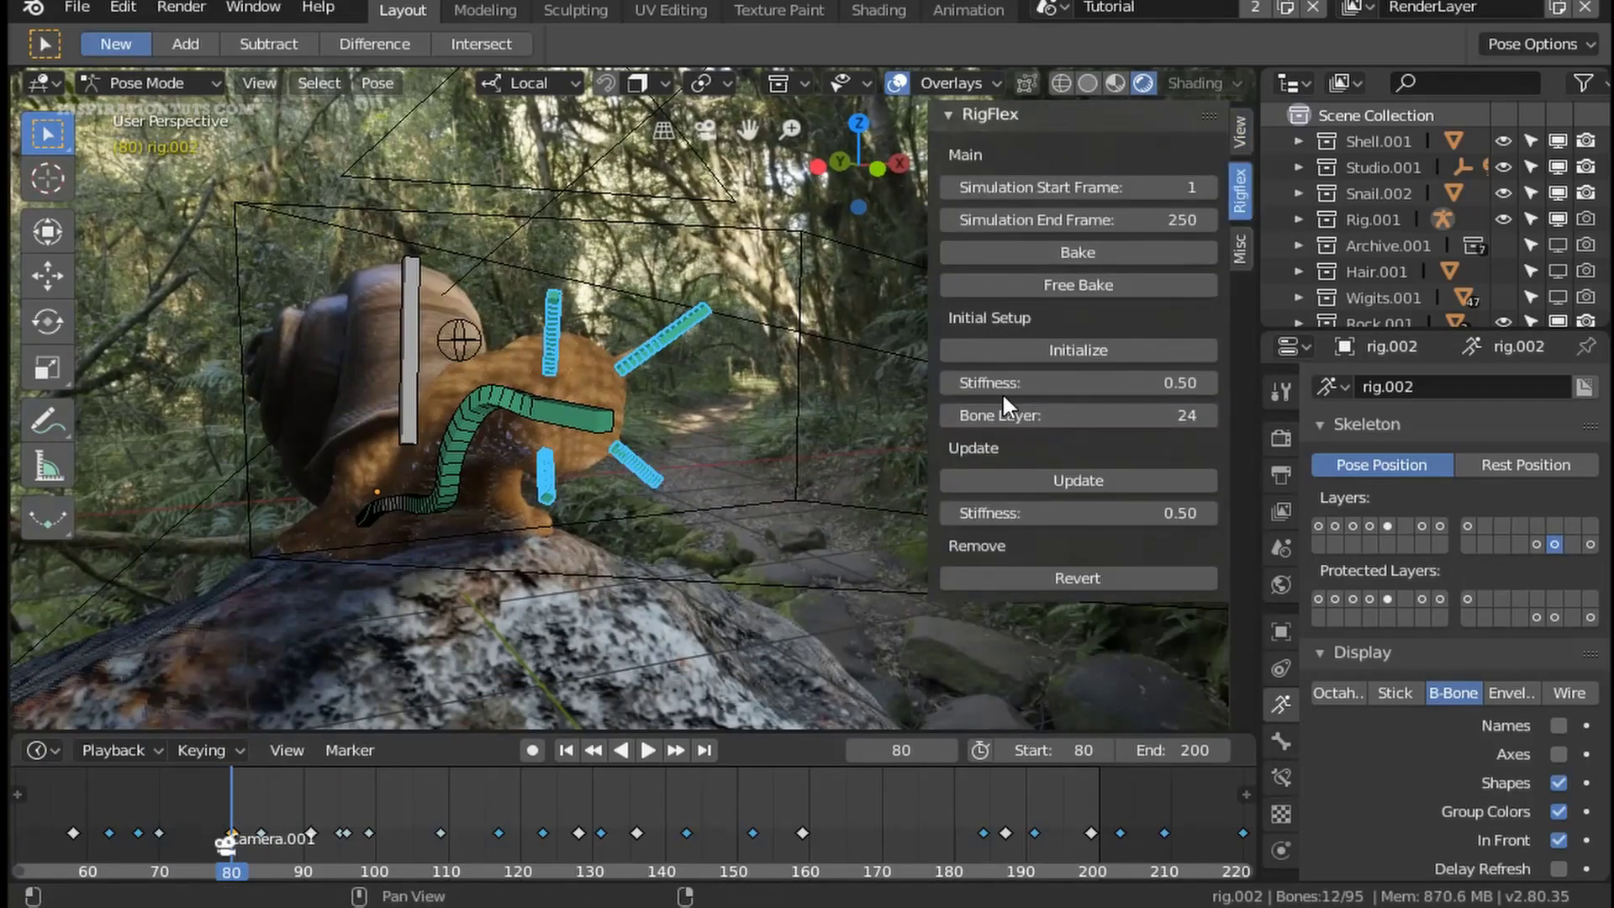
left_click(1032, 384)
type("0.4")
key("Return")
left_click(1037, 351)
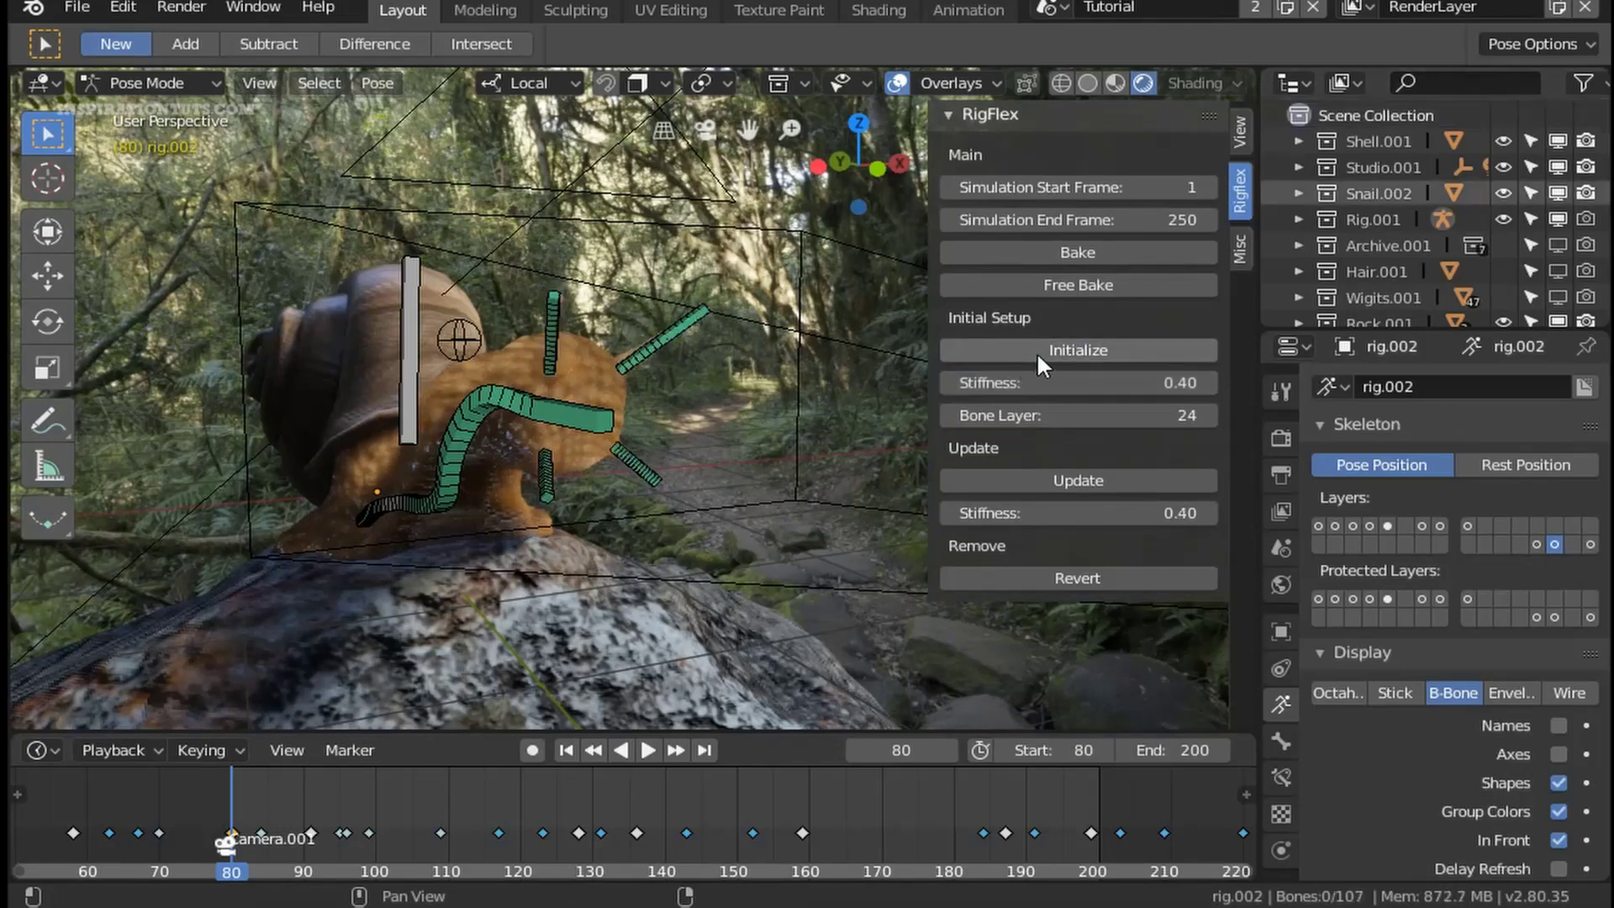
Show the simulation and green bone layers, then bake the RigFlex simulation
left_click(1467, 544)
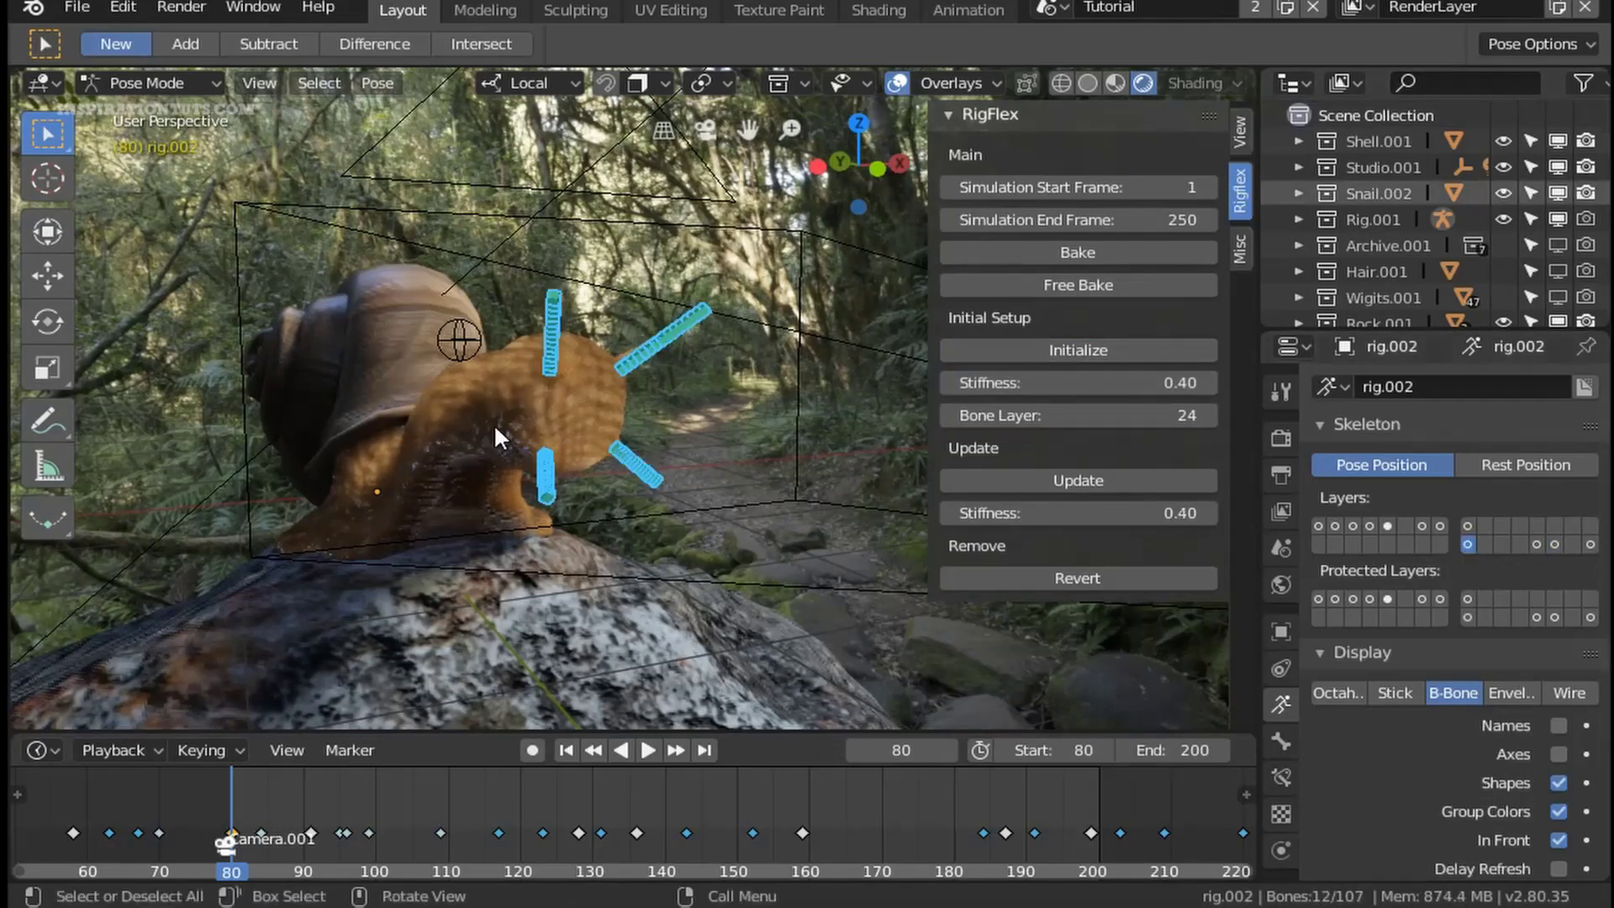
left_click(1553, 543, "shift")
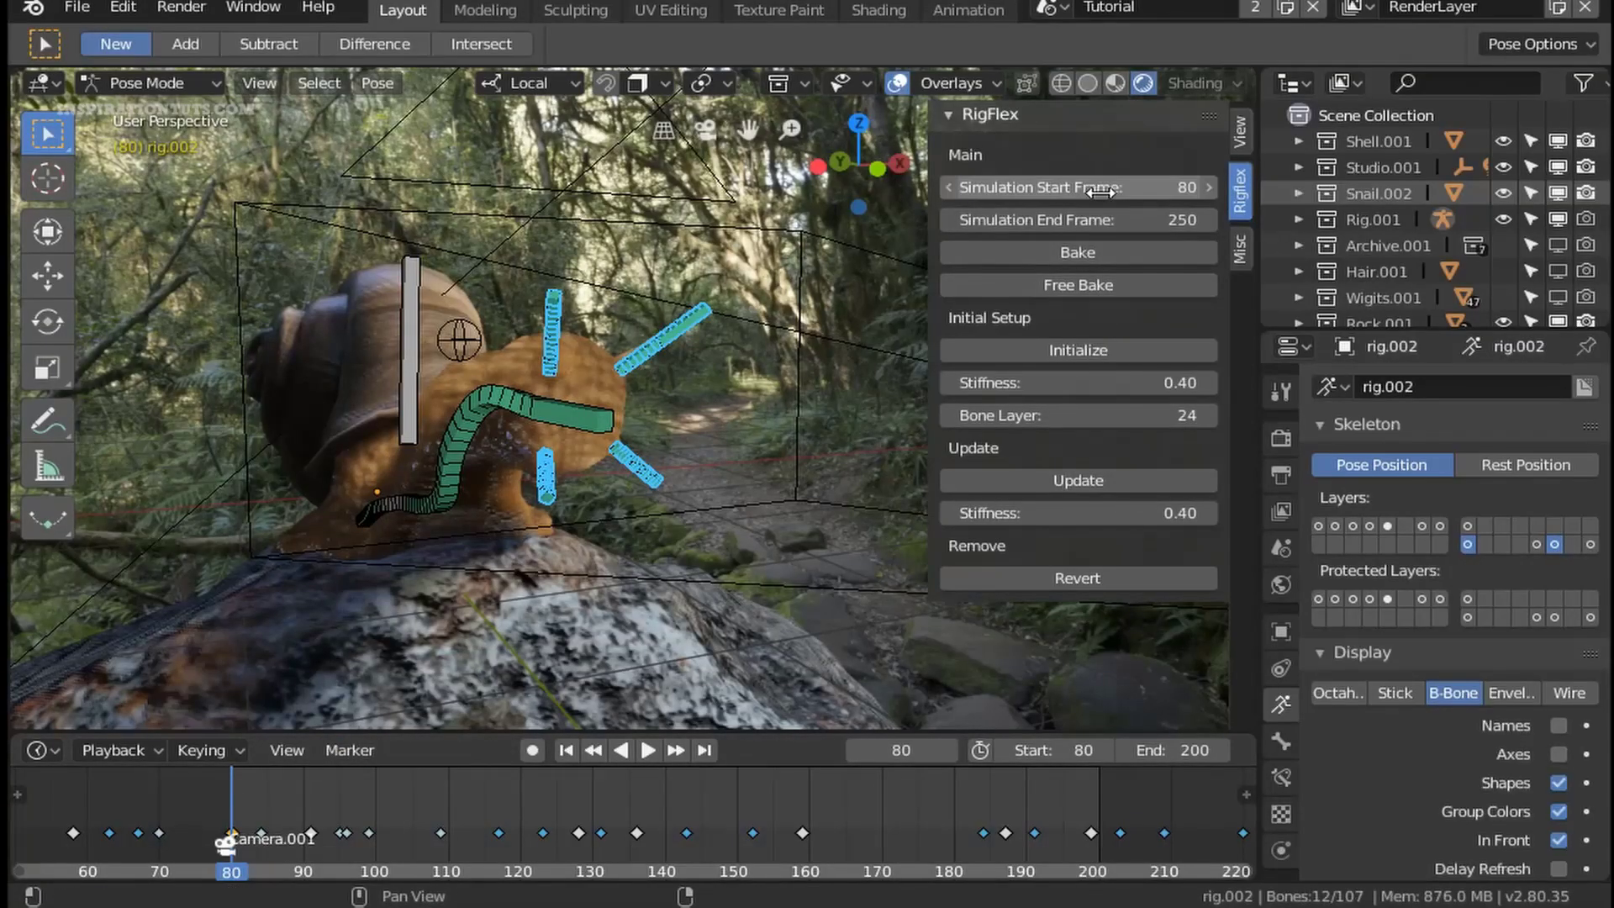
left_click(1104, 250)
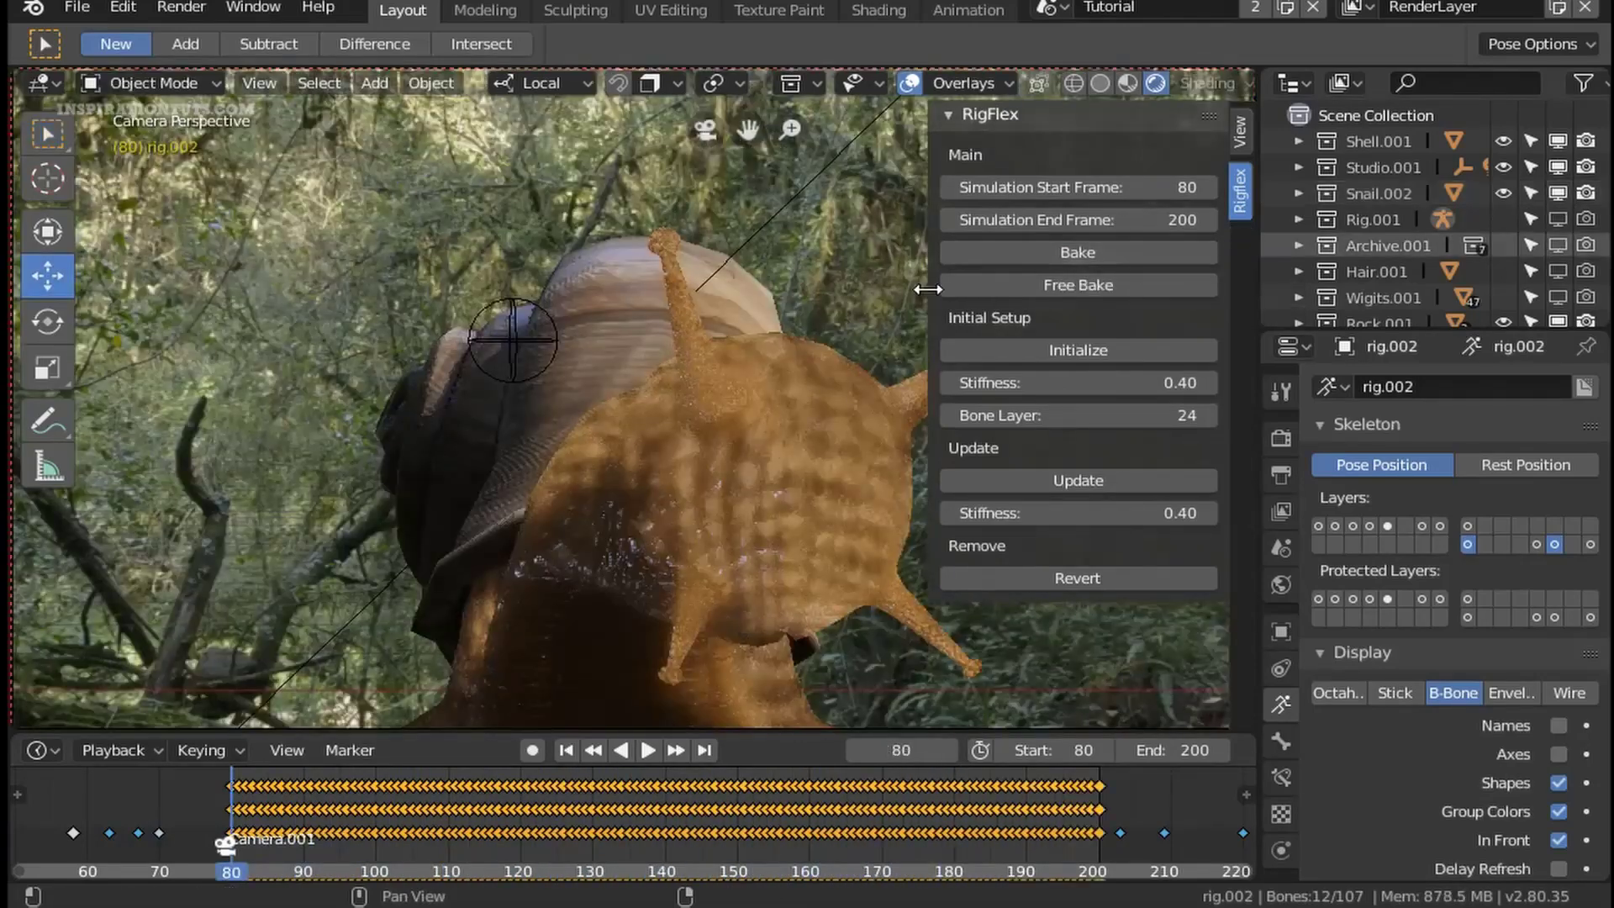
Play the baked feeler jiggle, then show Rig.001 and put it into Pose Mode
key("n")
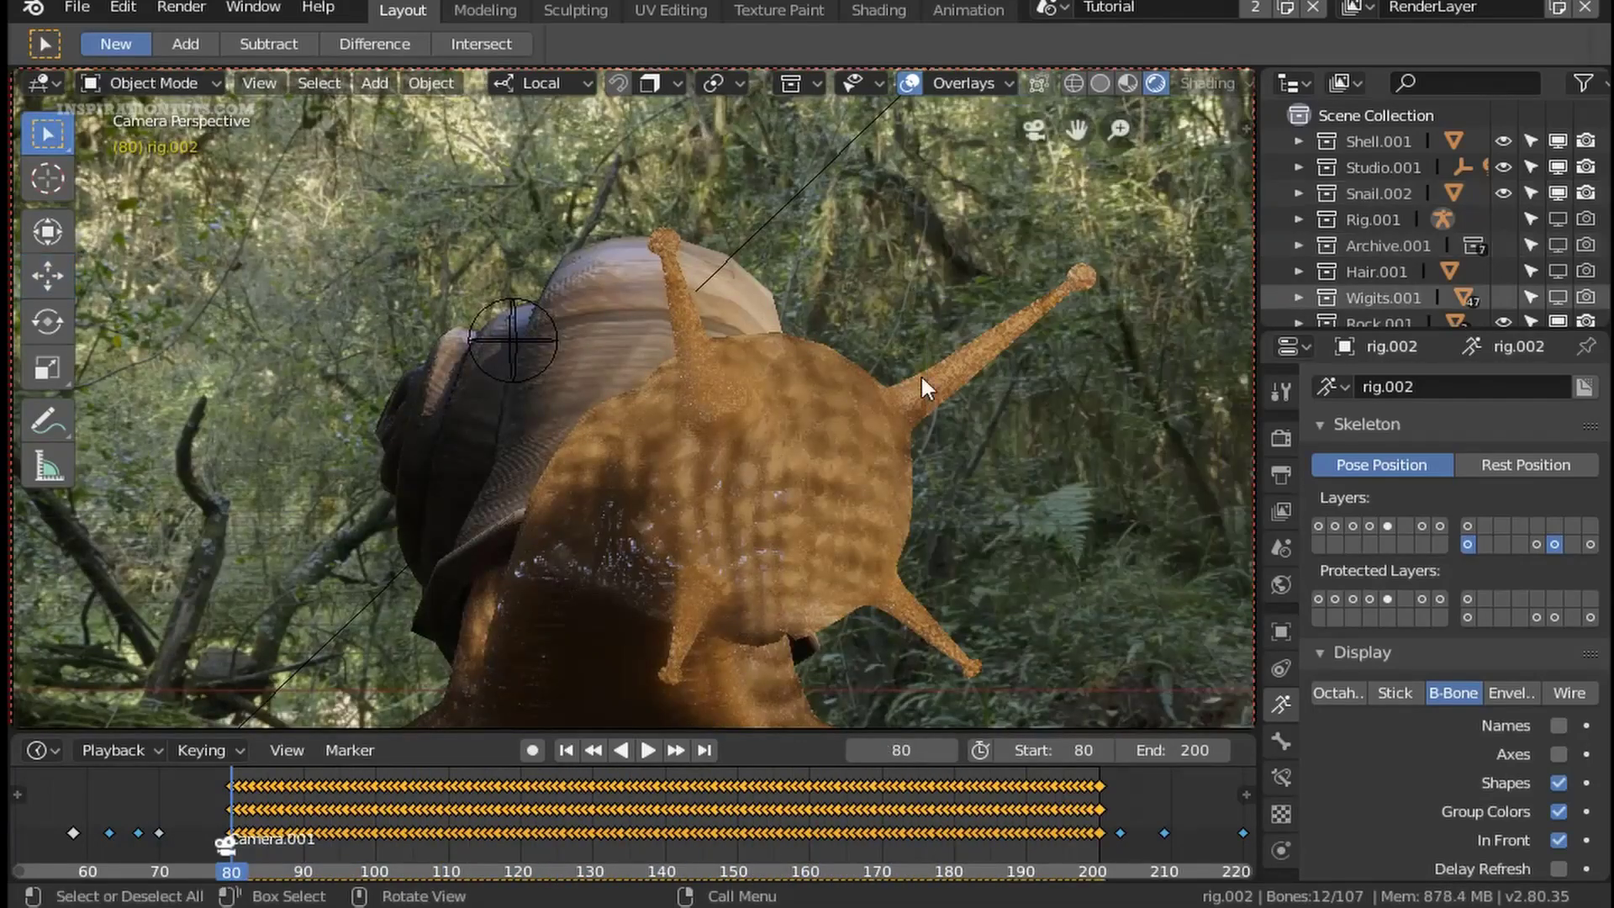
key("space")
key("space")
left_click(1557, 218)
key("ctrl+Tab")
key("n")
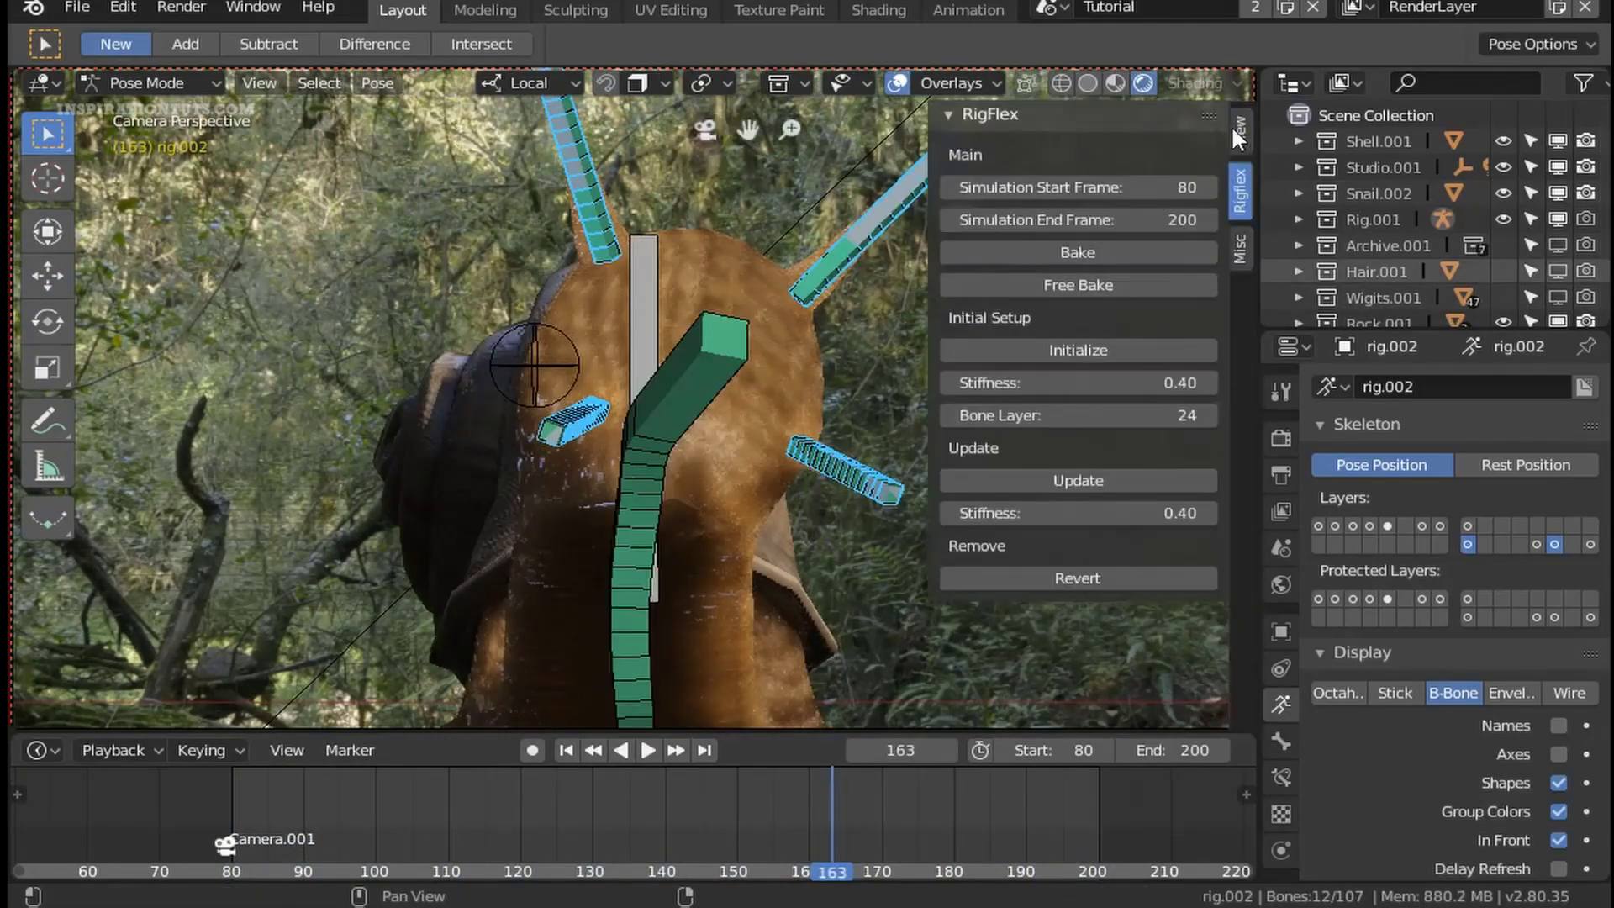
key("space")
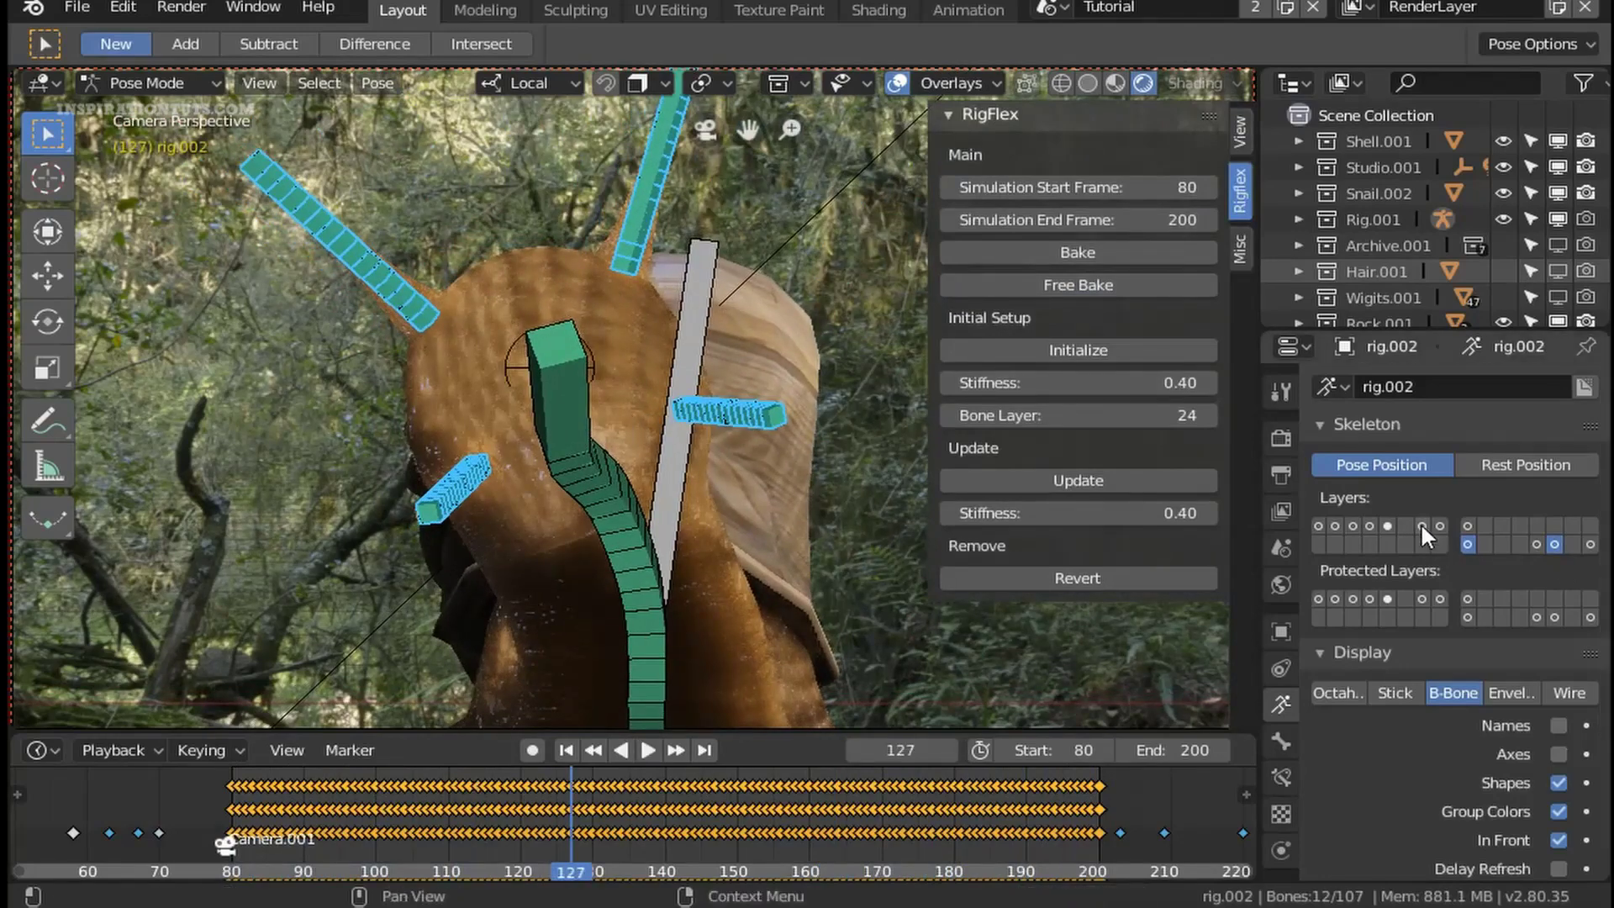
Rotate the snail's head bones, then revert the RigFlex bake and hide the bone layers
left_click(1242, 257)
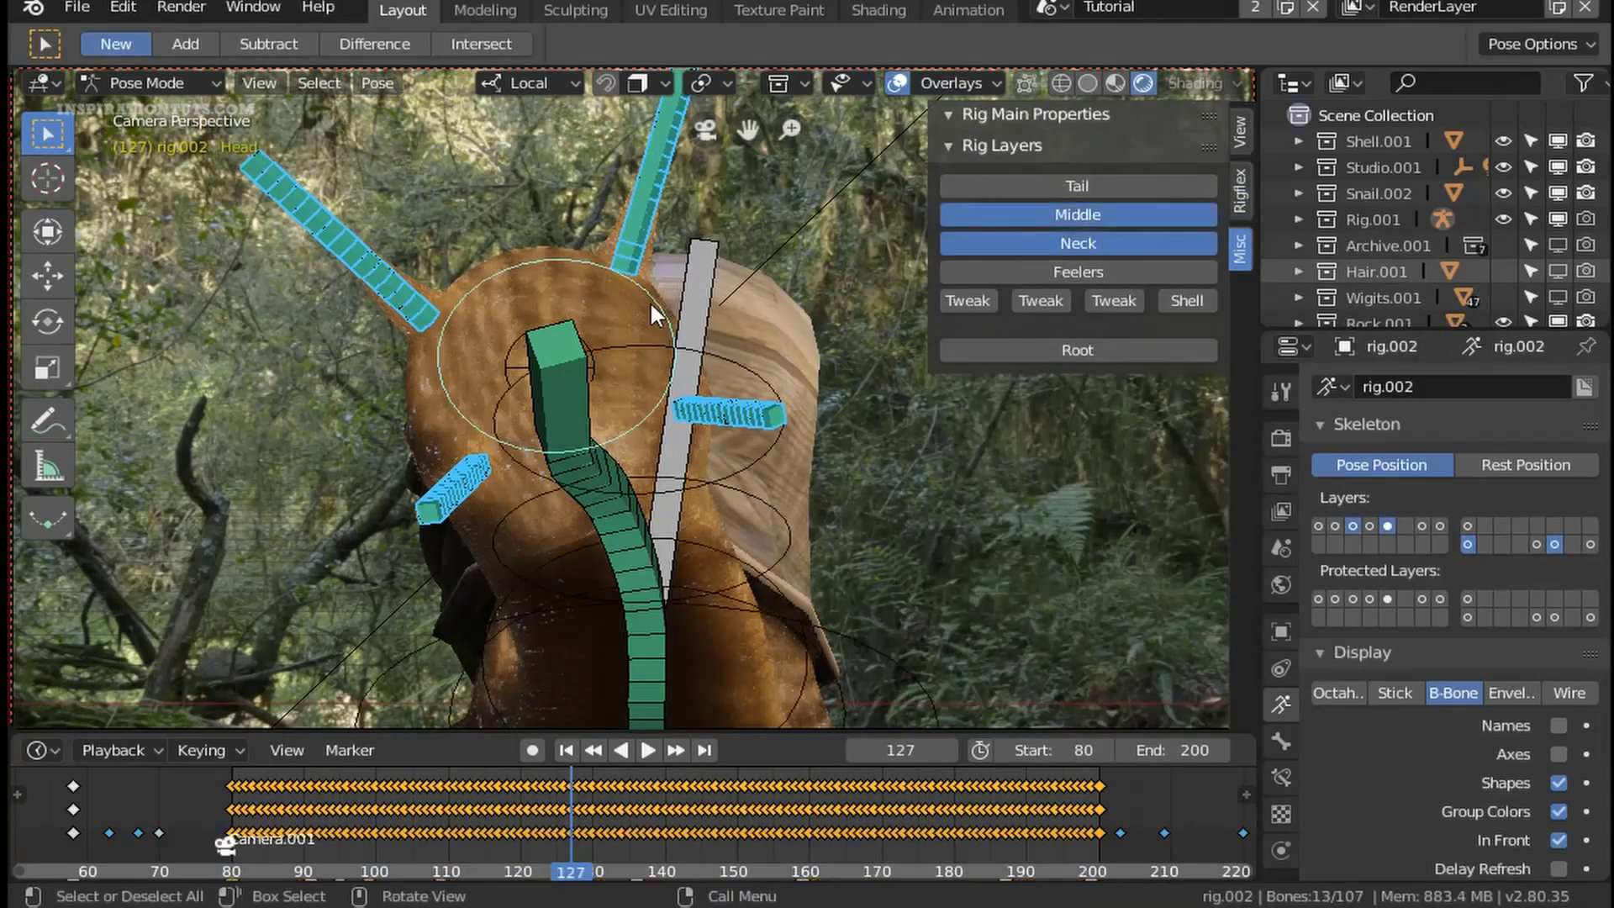
key("r")
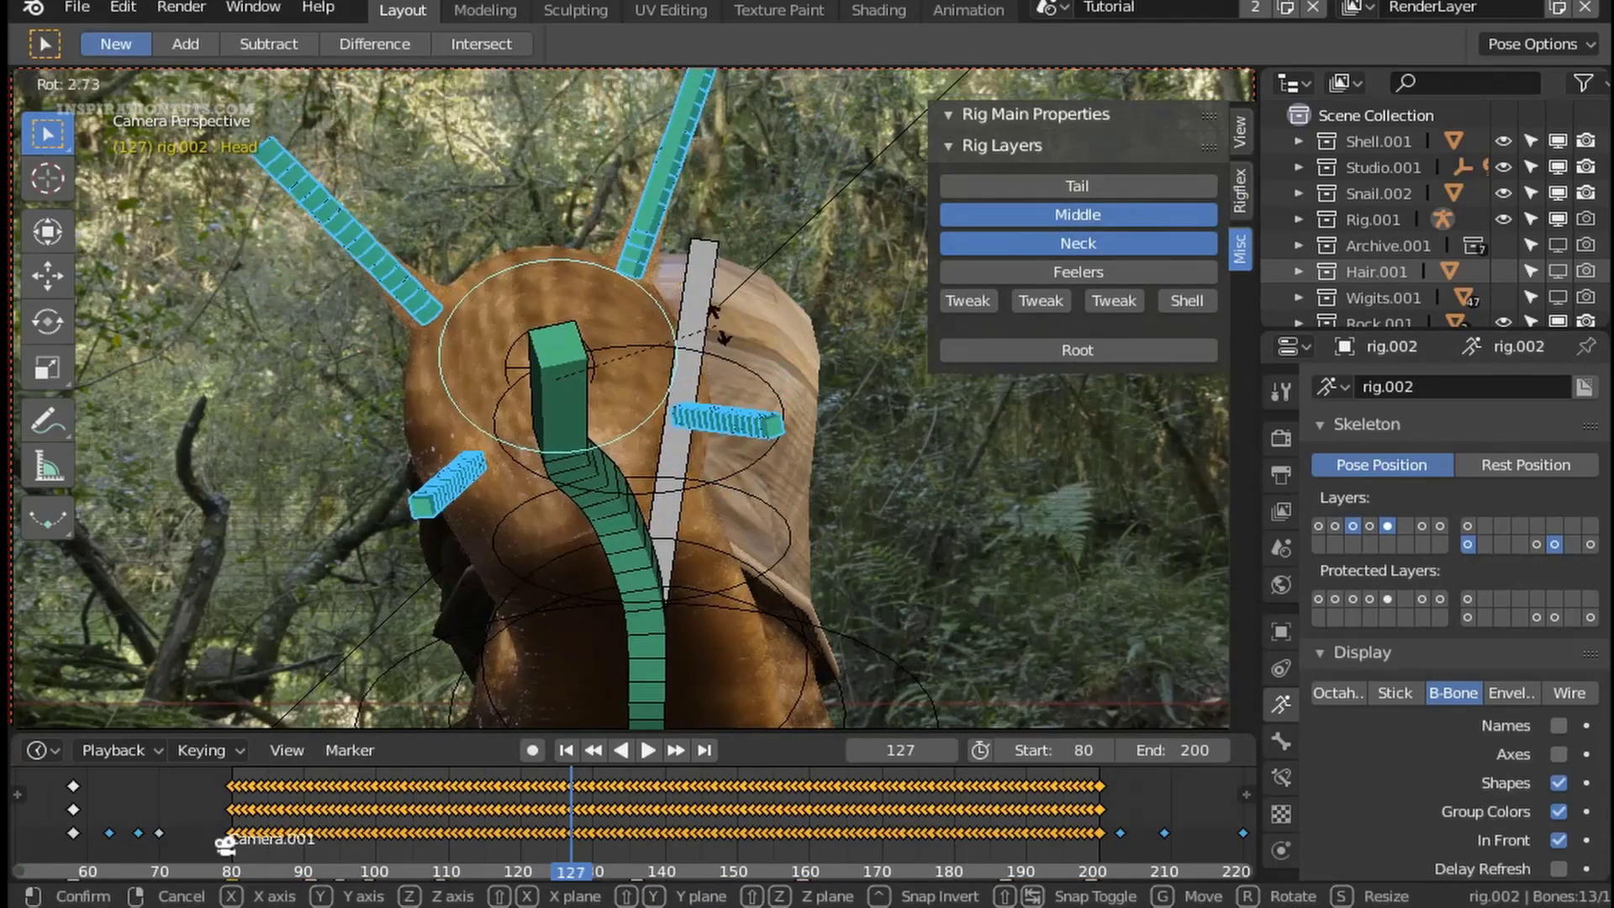
left_click(716, 321)
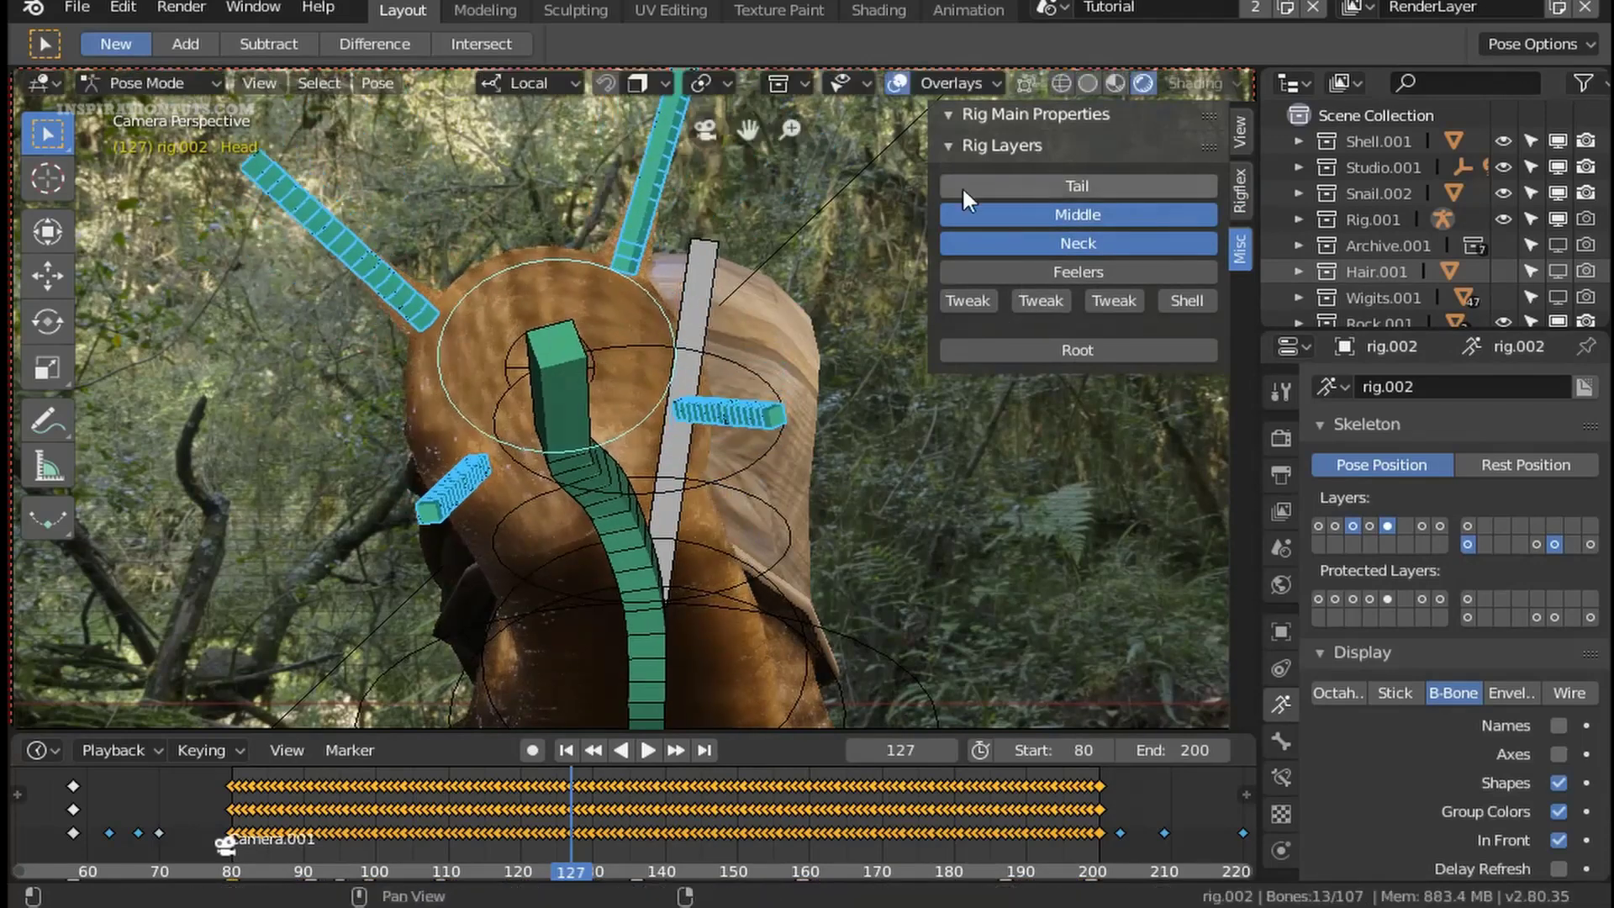
left_click(1241, 200)
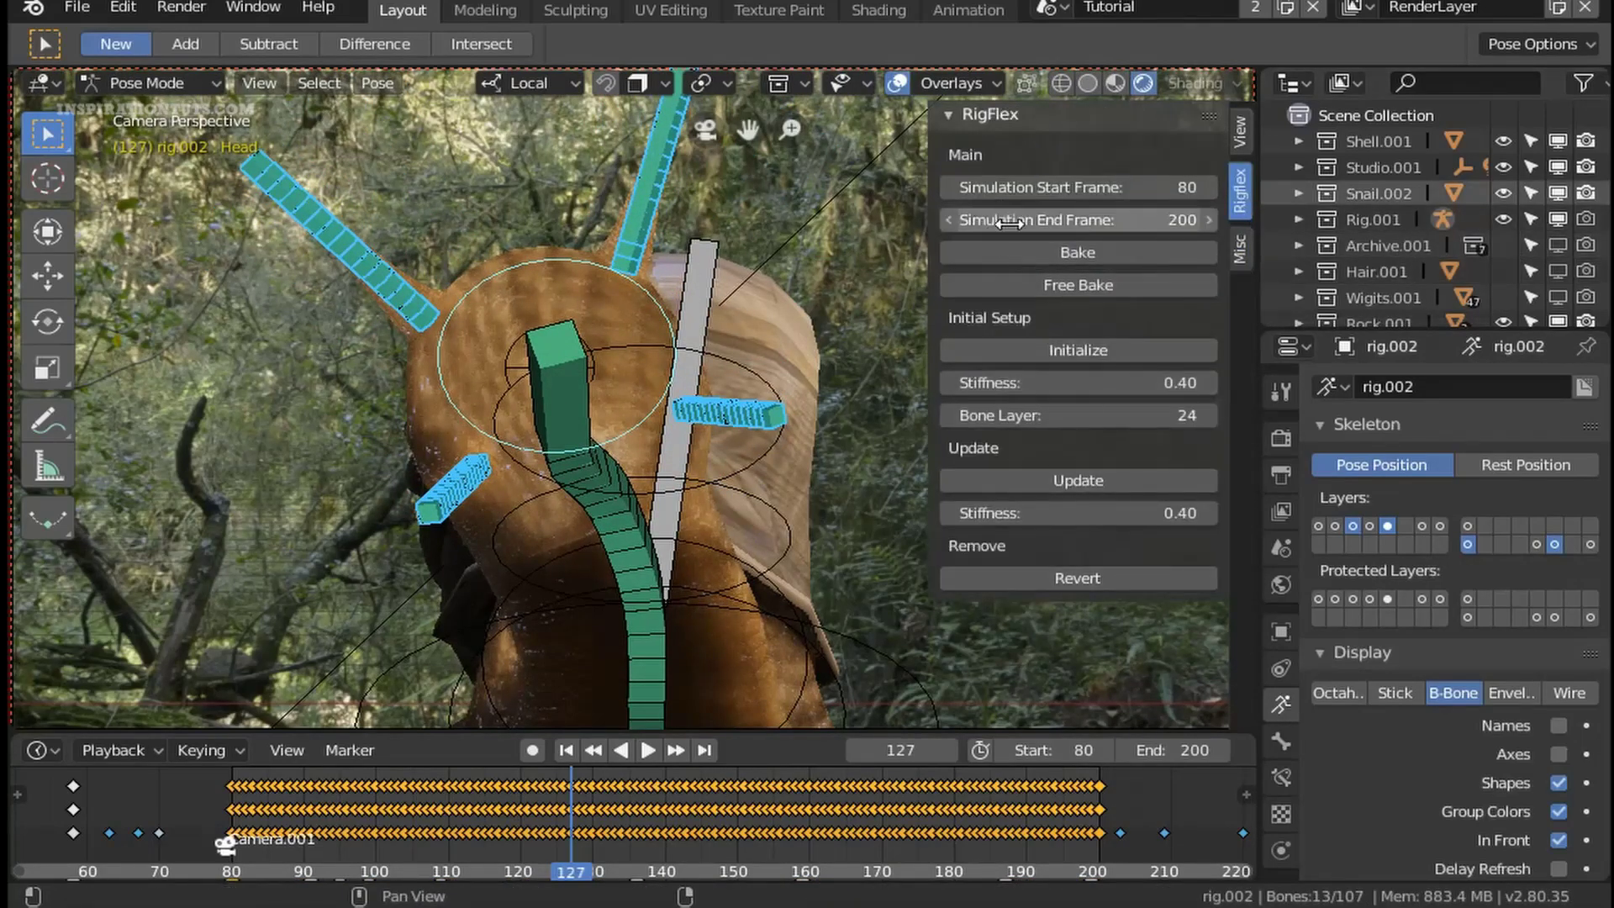
left_click(1026, 579)
left_click(1465, 542)
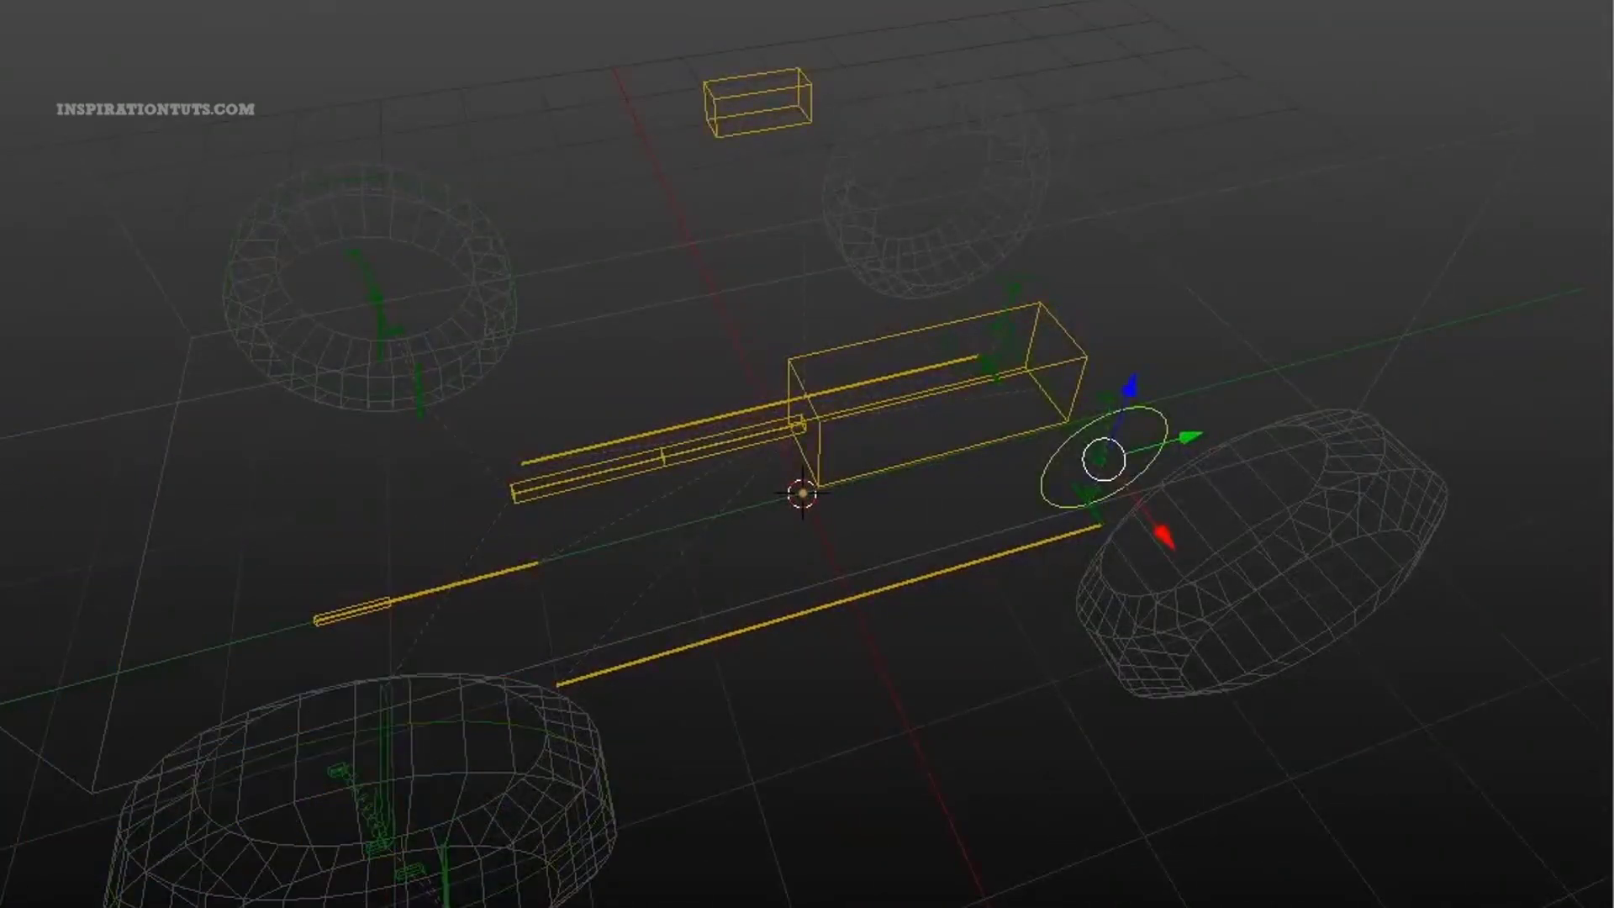
Stretch the metarig body bones along Y to the car's length and inspect the generated rig
mouse_move(36, 401)
middle_mouse_down()
mouse_move(857, 540)
mouse_move(1194, 532)
middle_mouse_up()
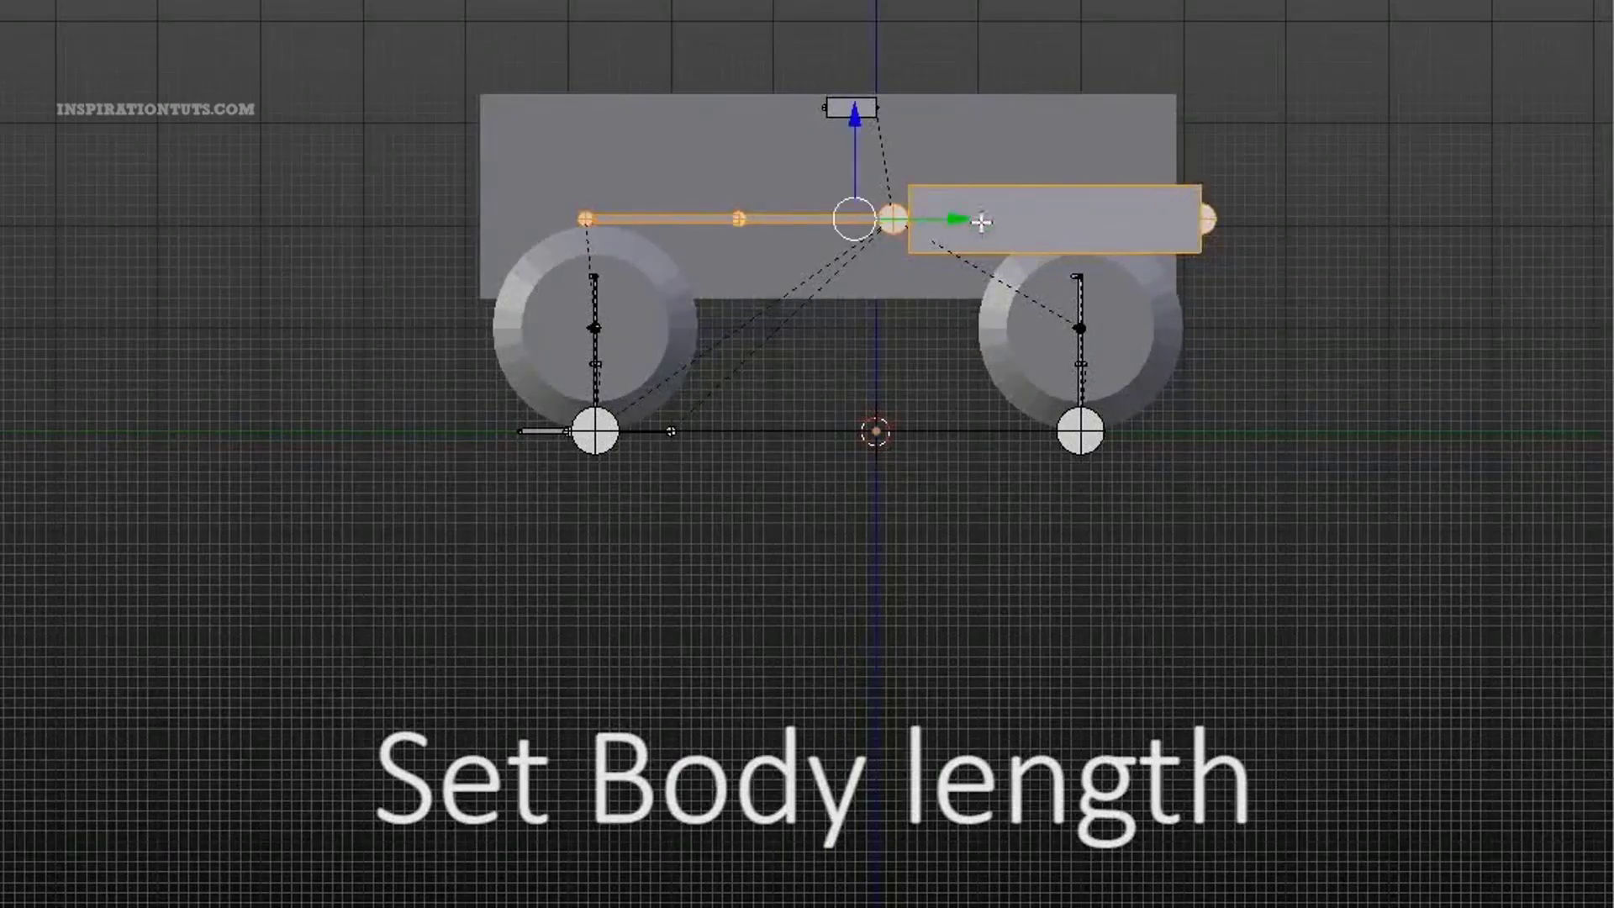
key("y")
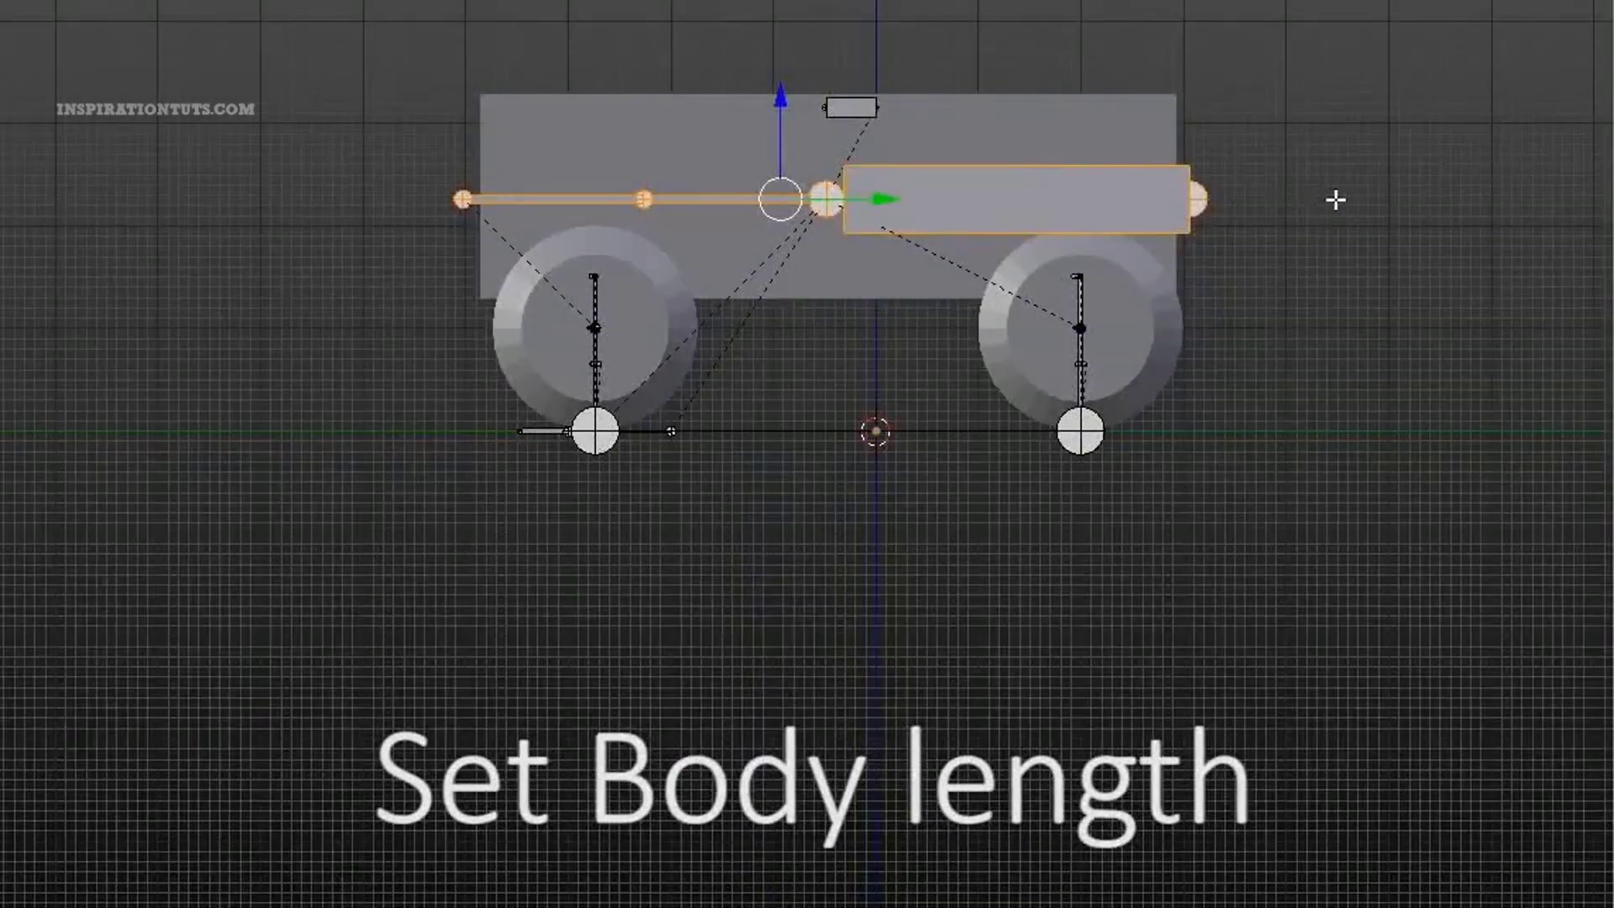
left_click(1334, 199)
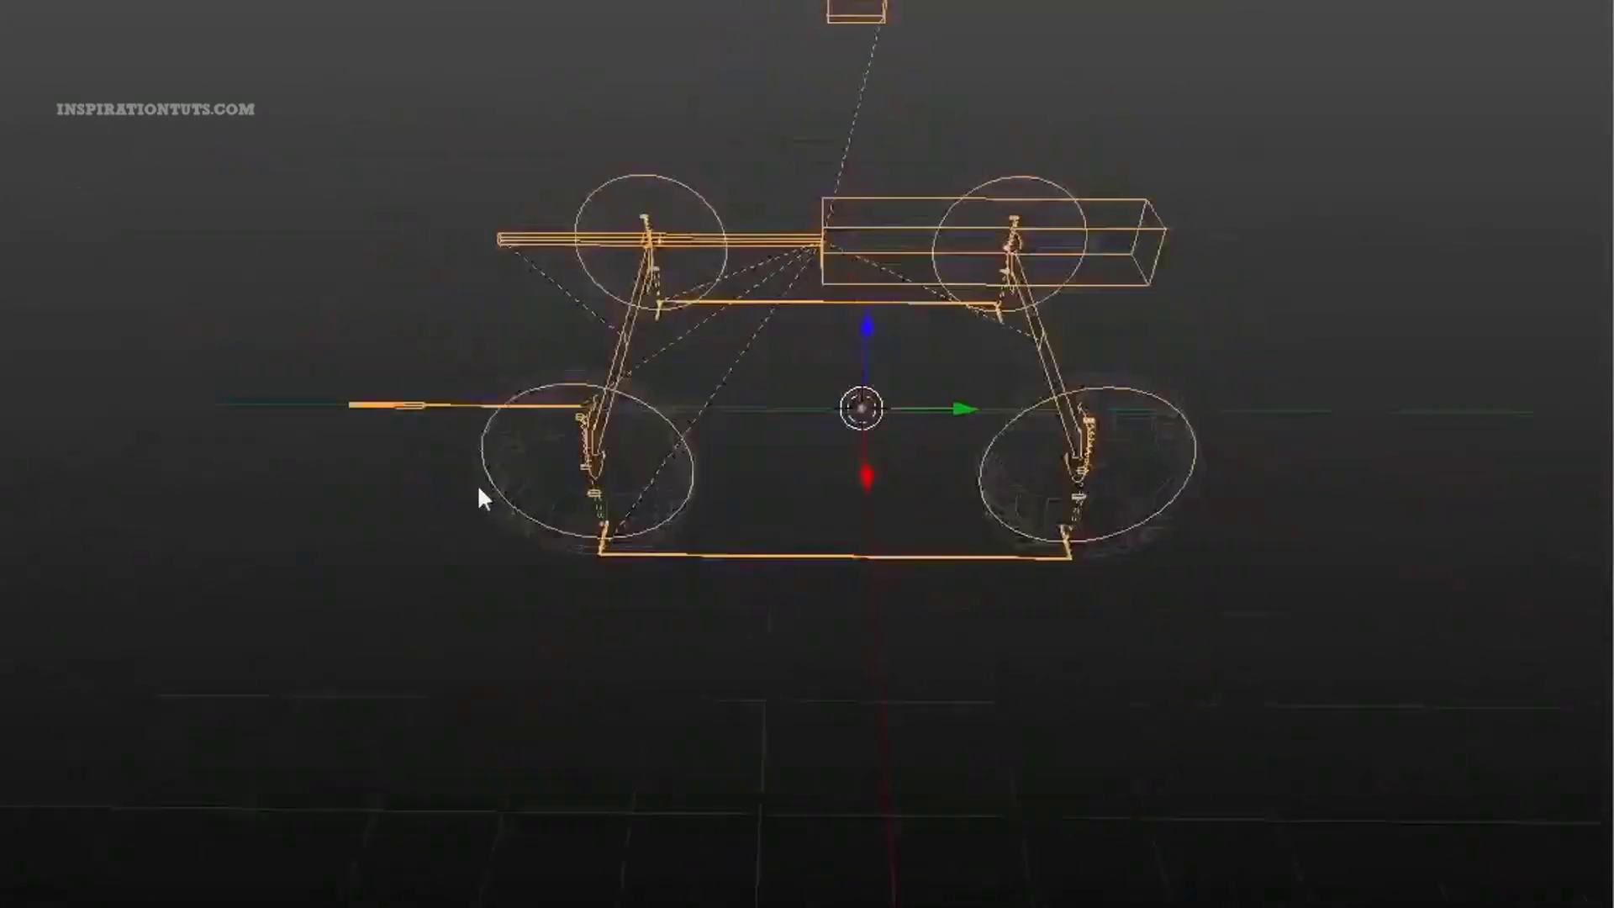
middle_click_drag(479, 497, 655, 420)
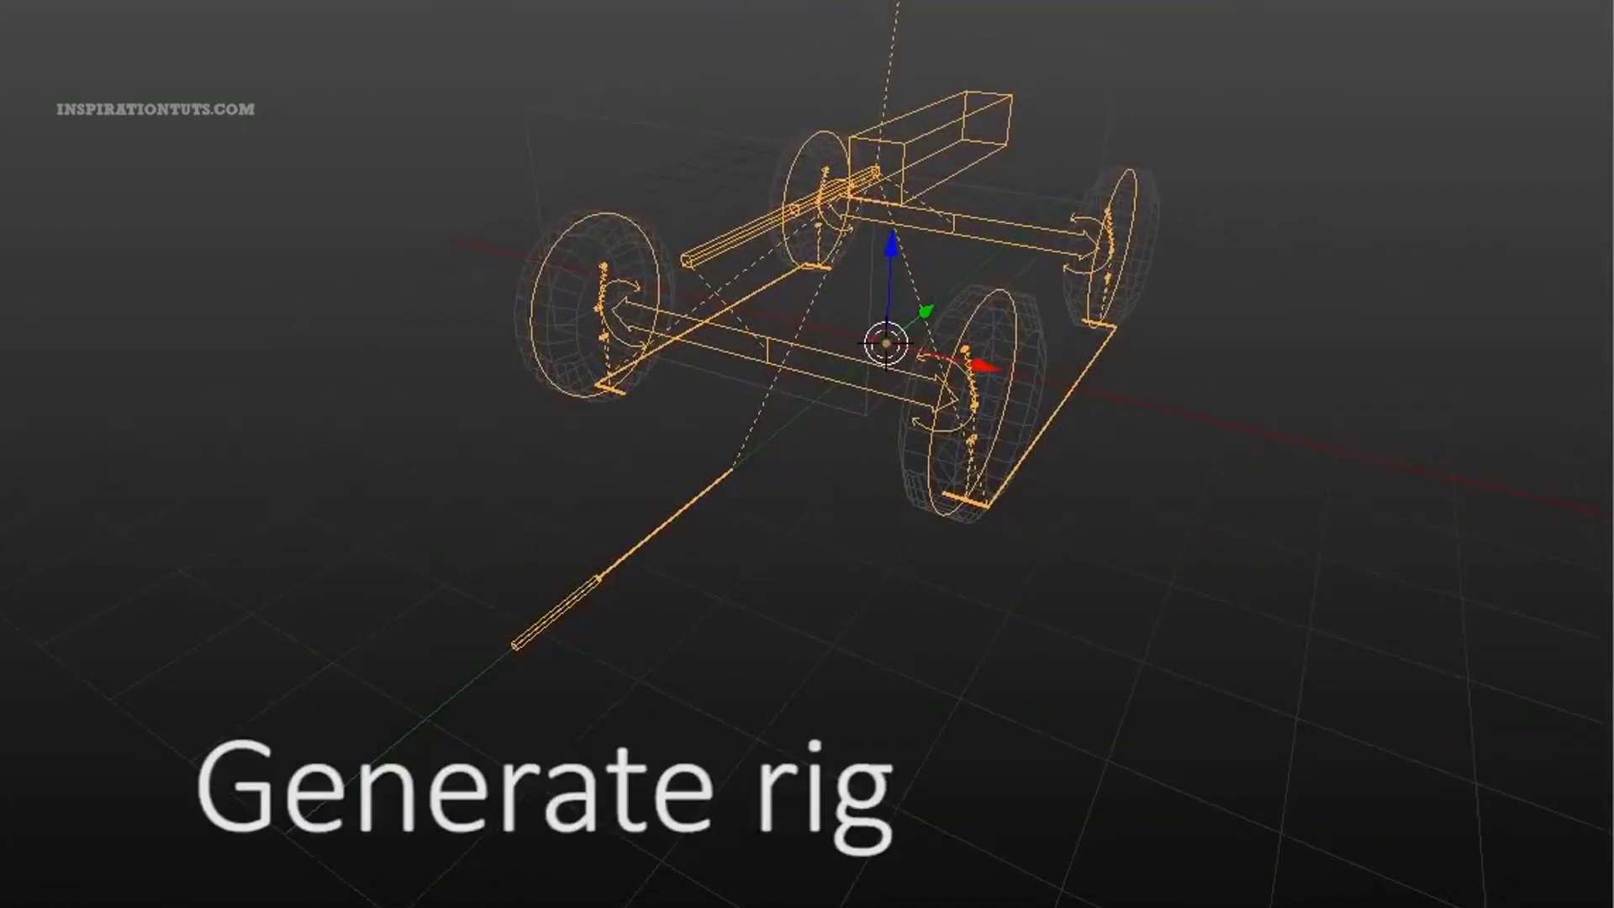
middle_click_drag(887, 472, 700, 502)
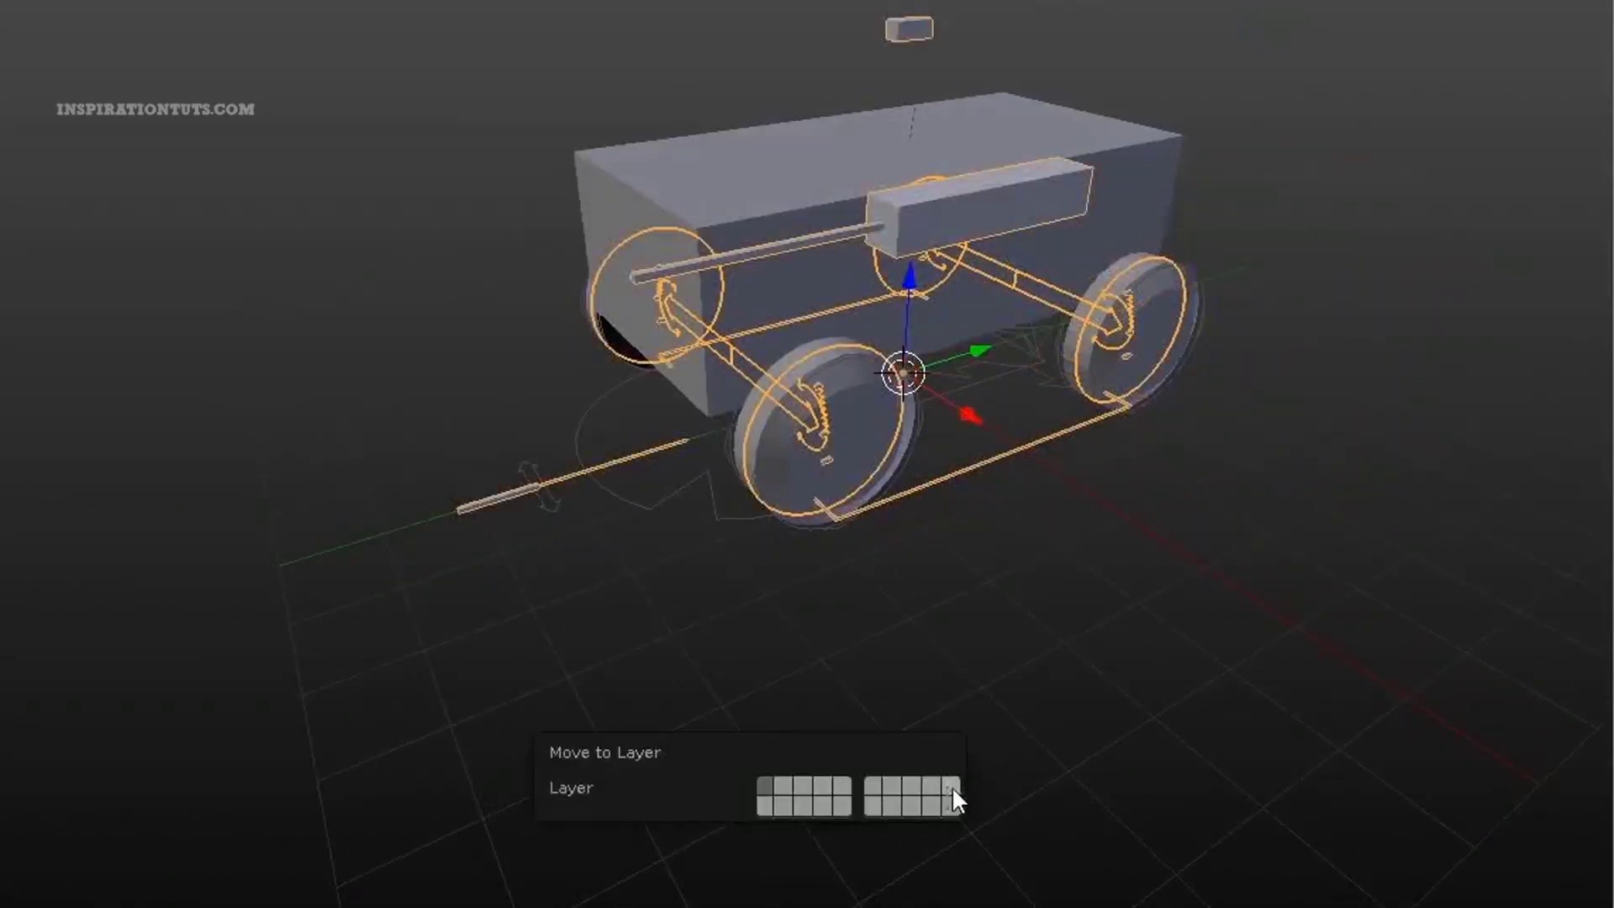
mouse_move(953, 798)
middle_mouse_down()
mouse_move(551, 506)
mouse_move(738, 405)
middle_mouse_up()
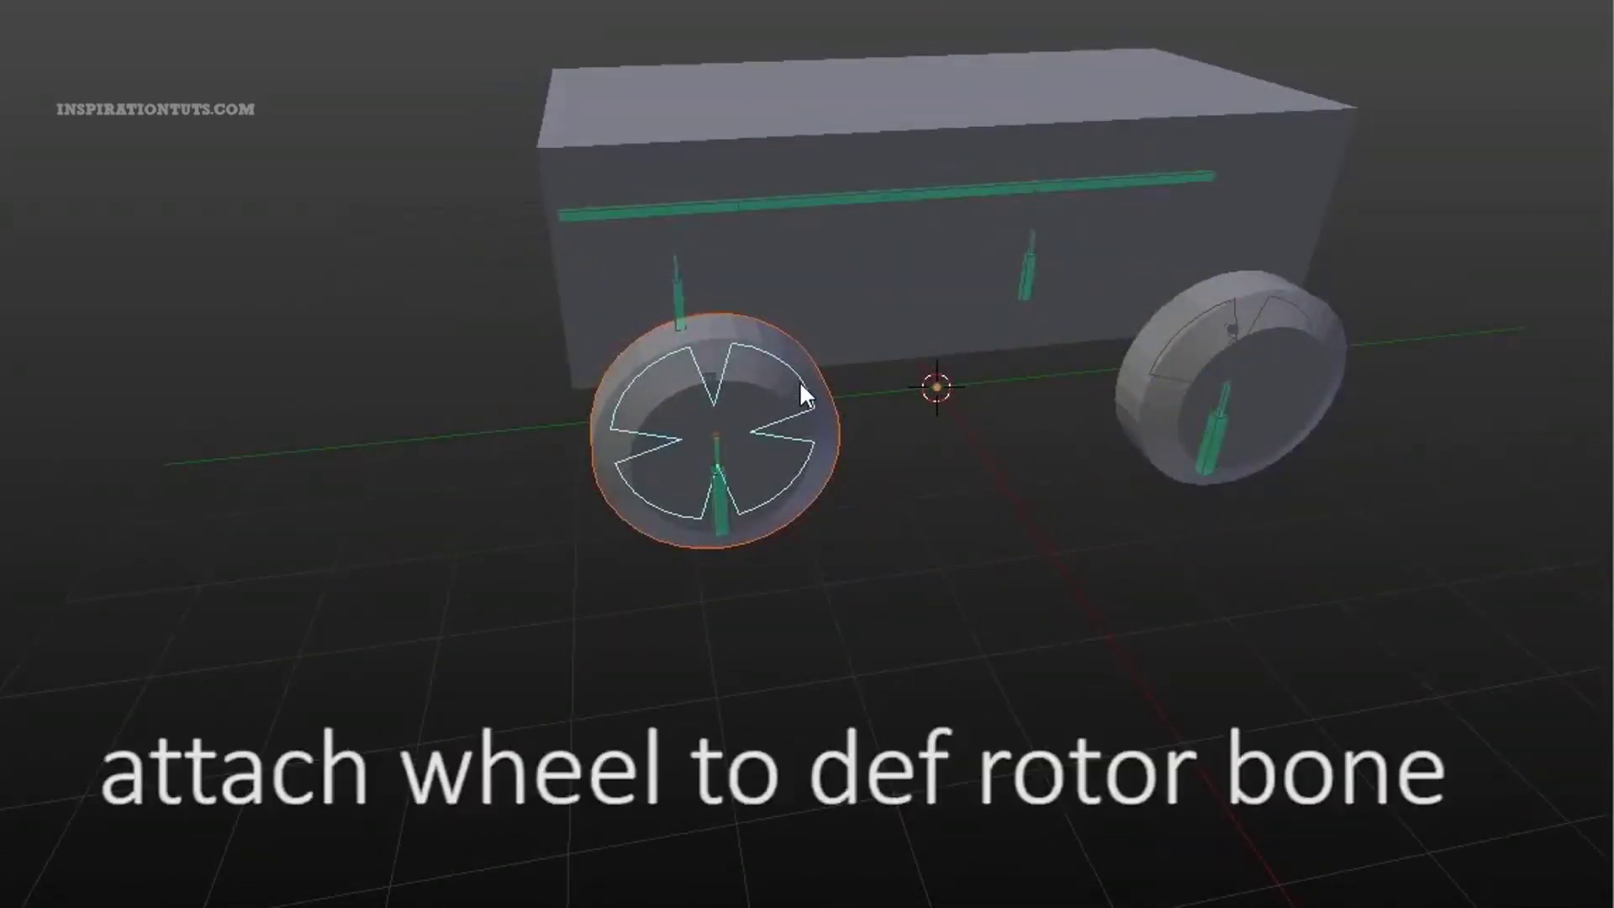
Parent the left and right wheels to their rotor bones with Ctrl+P > Bone
key("ctrl+p")
left_click(588, 554)
left_click(1309, 316)
key("ctrl+p")
left_click(1309, 325)
mouse_move(1309, 325)
middle_mouse_down()
mouse_move(1119, 325)
mouse_move(1065, 361)
middle_mouse_up()
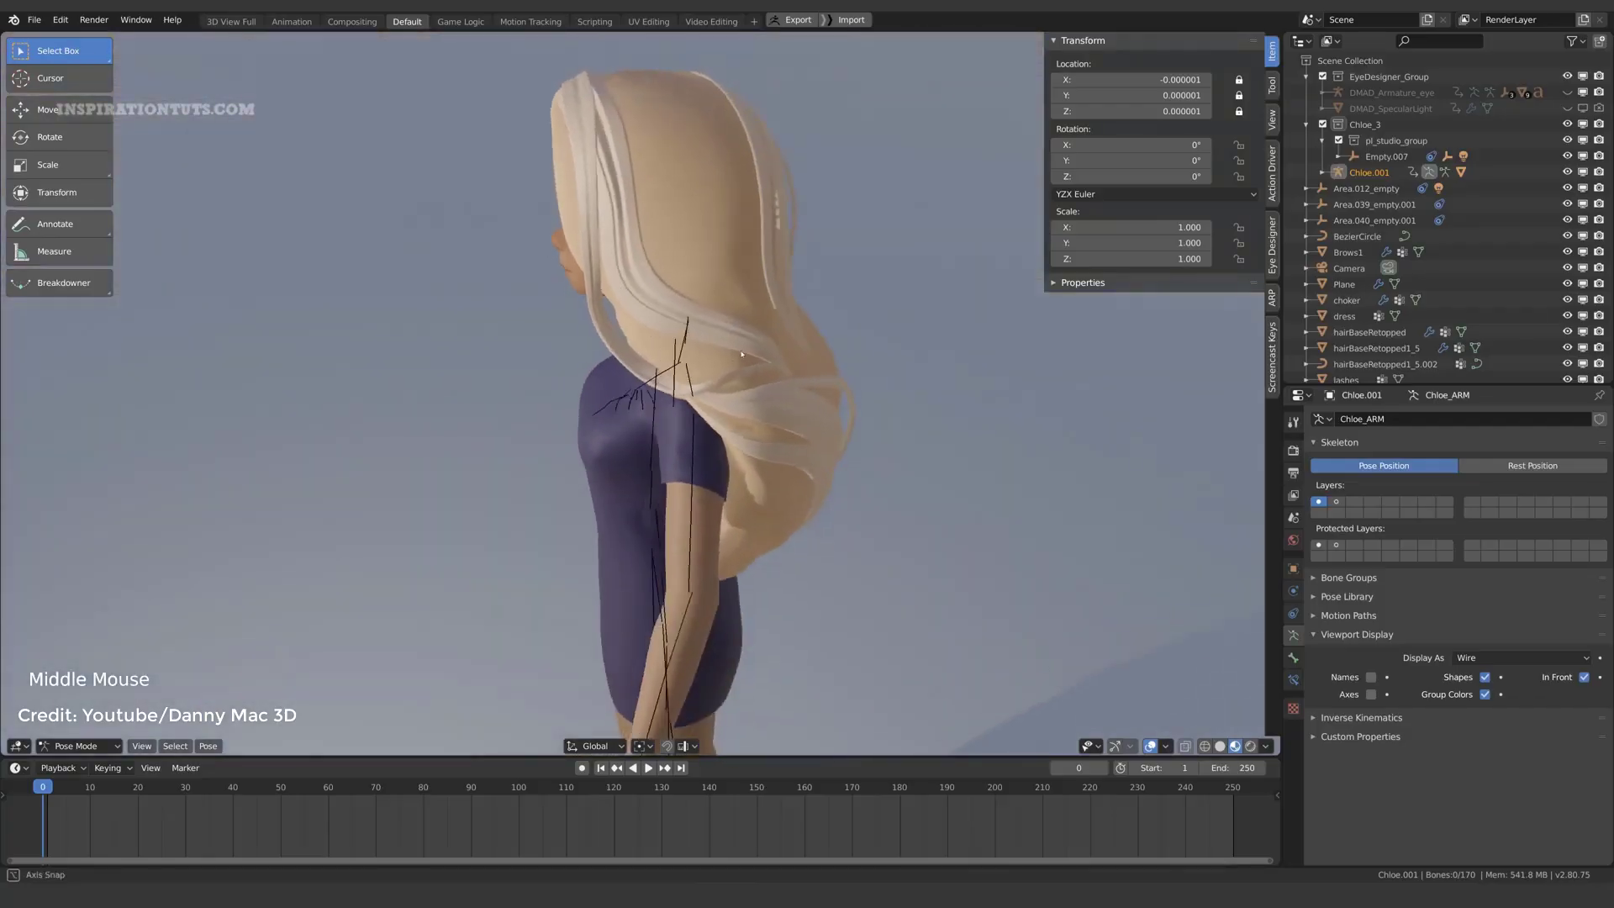
Select the Chloe mesh and add a Basis shape key in its Object Data properties
mouse_move(741, 354)
middle_mouse_down()
mouse_move(706, 437)
mouse_move(676, 389)
middle_mouse_up()
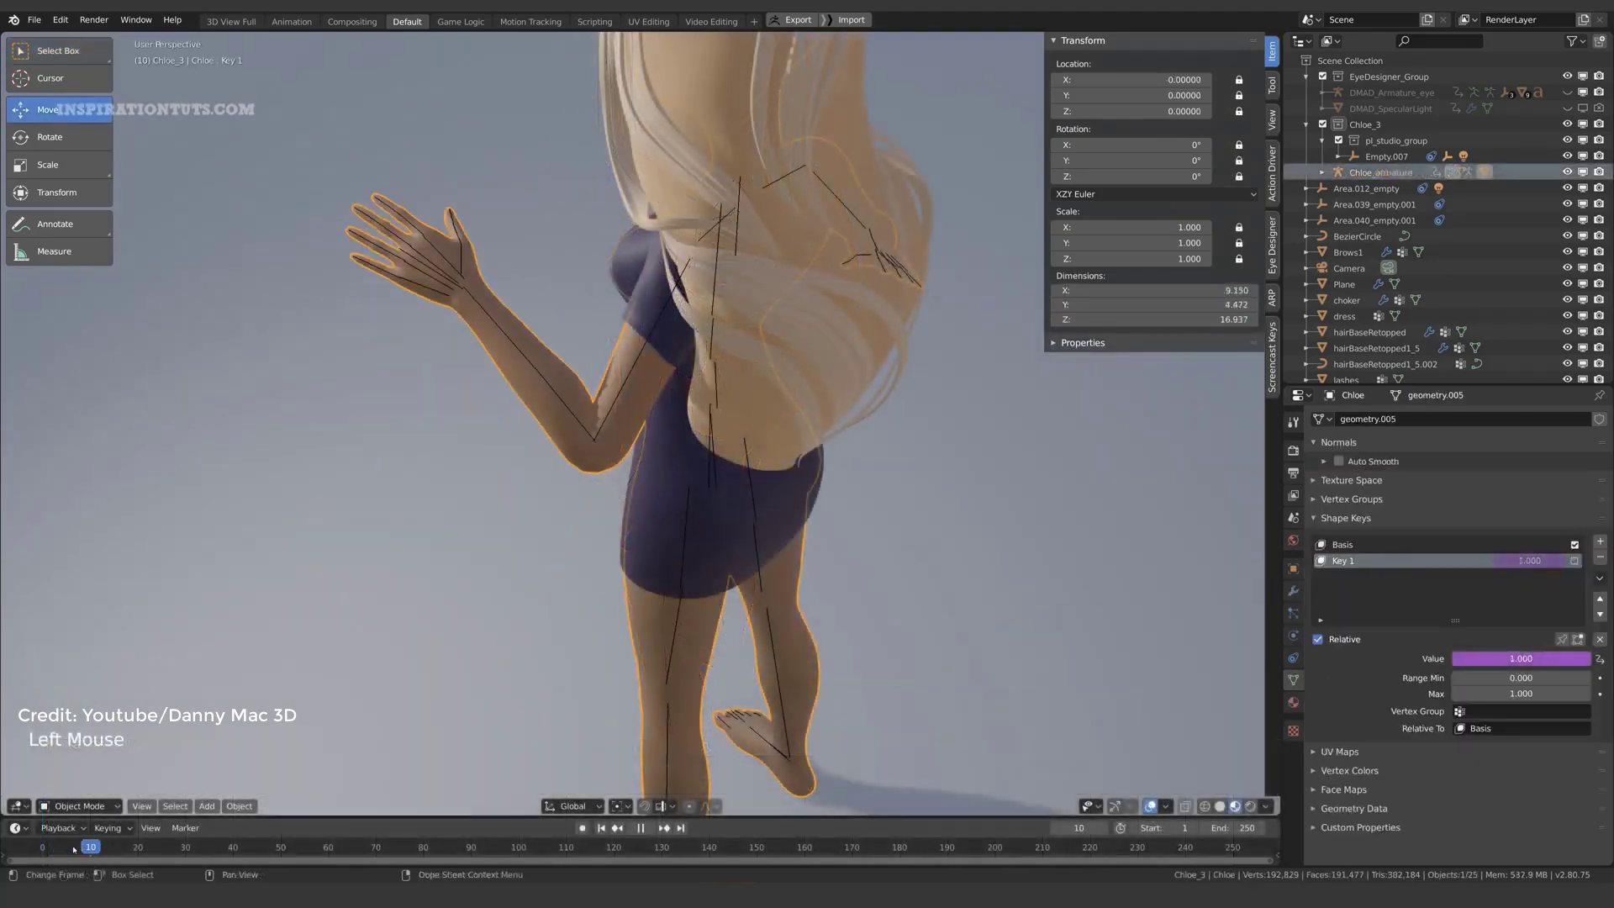
mouse_move(74, 849)
left_mouse_down()
mouse_move(37, 853)
mouse_move(95, 858)
left_mouse_up()
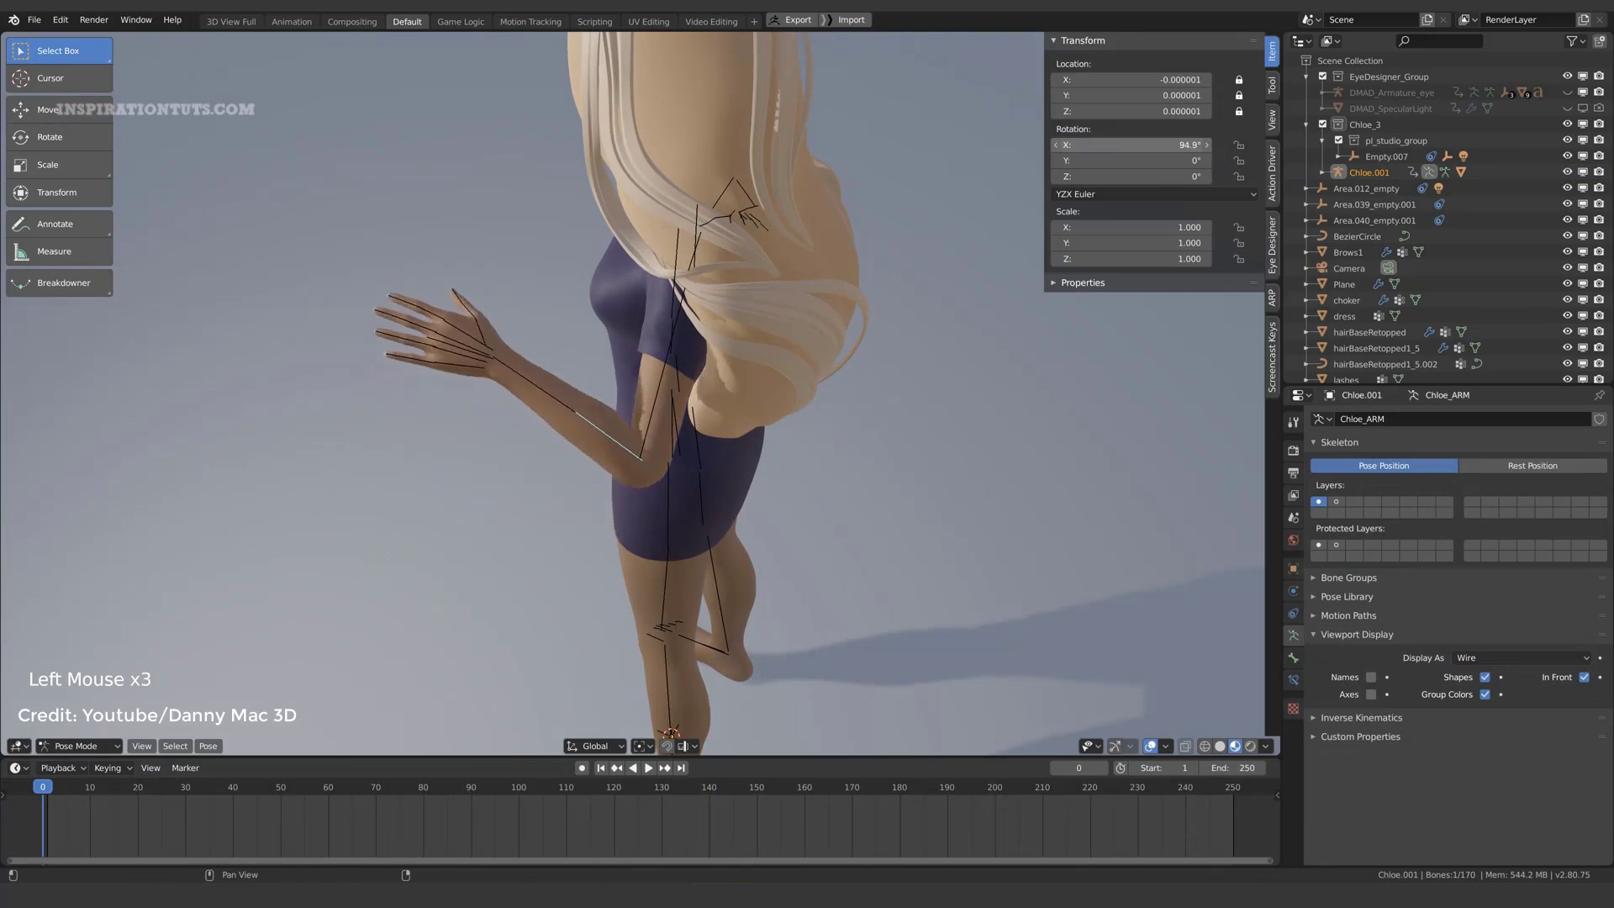
mouse_move(639, 471)
middle_mouse_down()
mouse_move(577, 440)
mouse_move(620, 521)
middle_mouse_up()
scroll(576, 439, "up", 2)
scroll(577, 439, "up", 1)
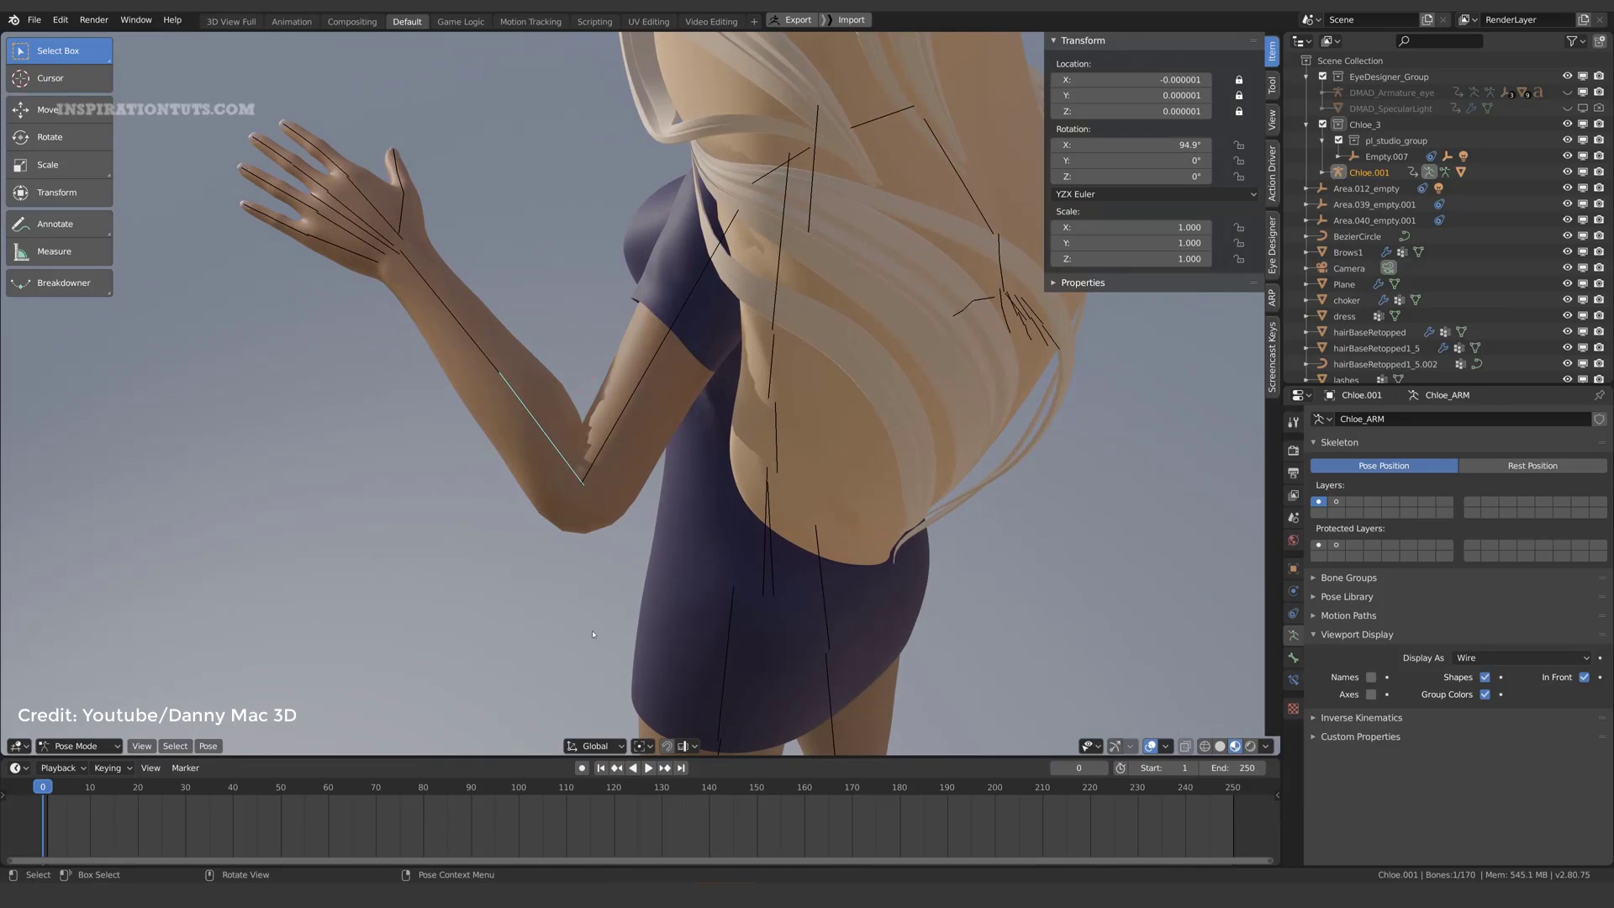
left_click(749, 543)
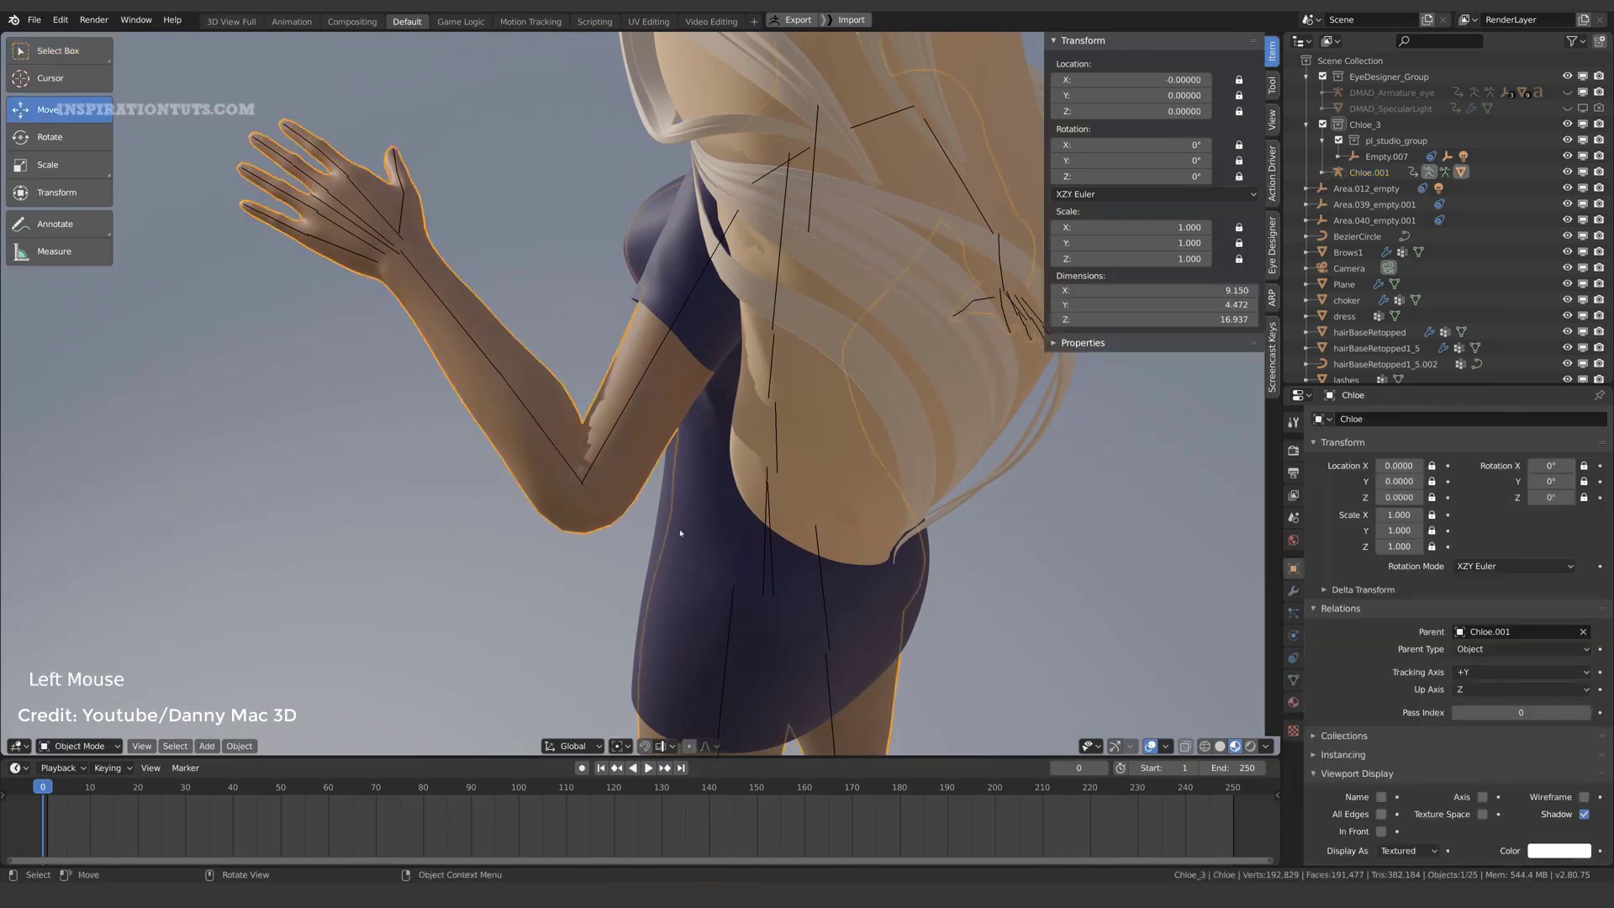
left_click(1293, 679)
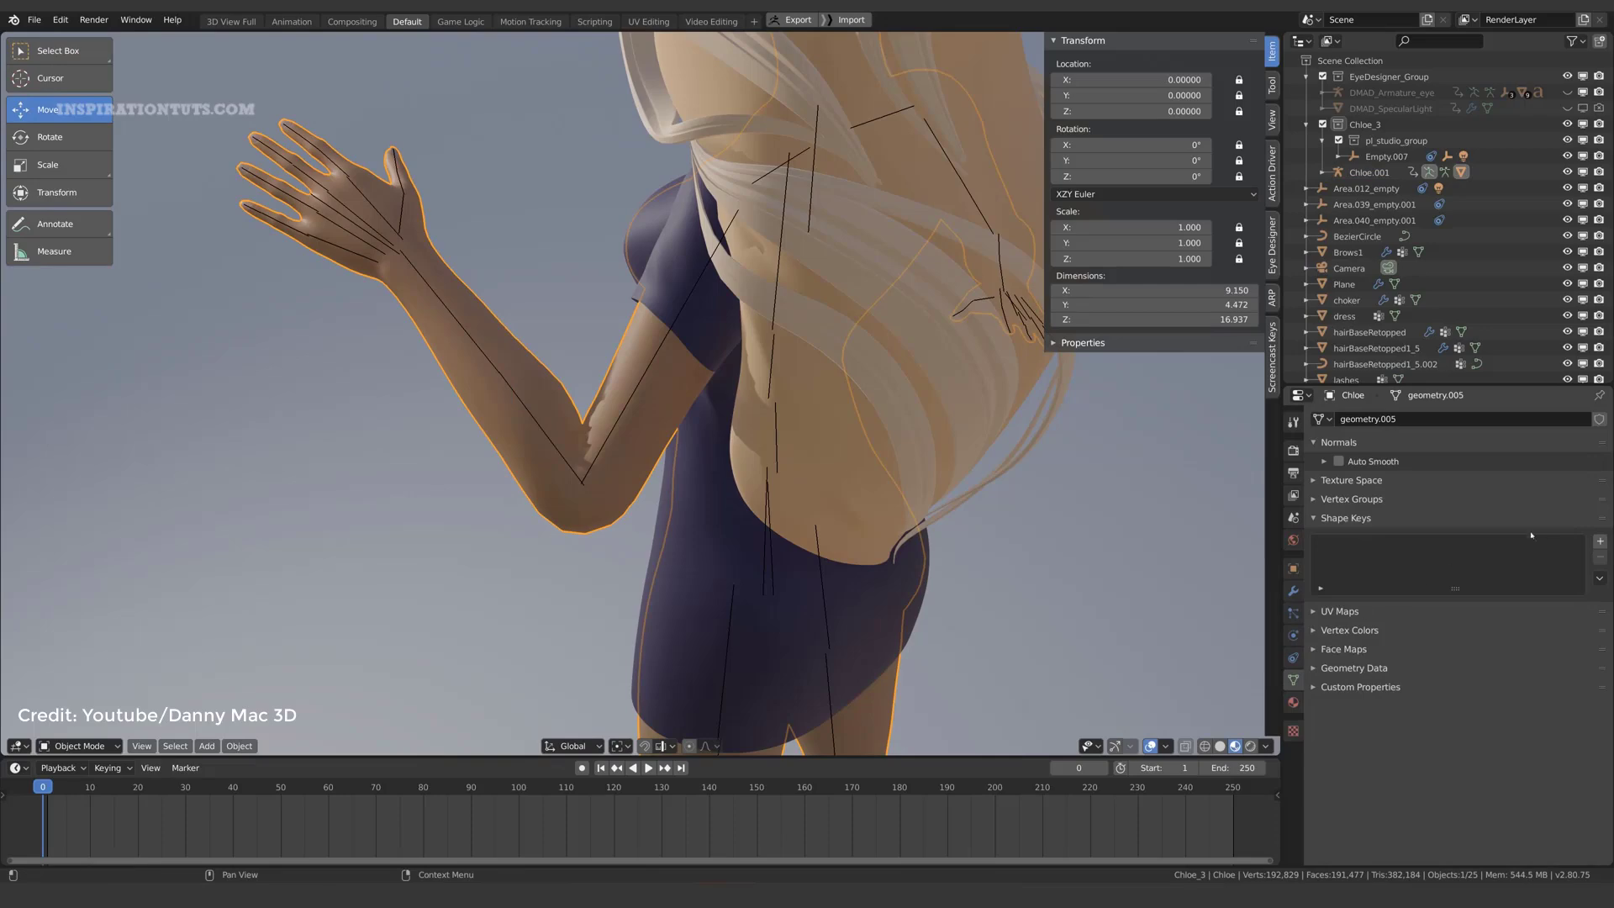
left_click(1600, 541)
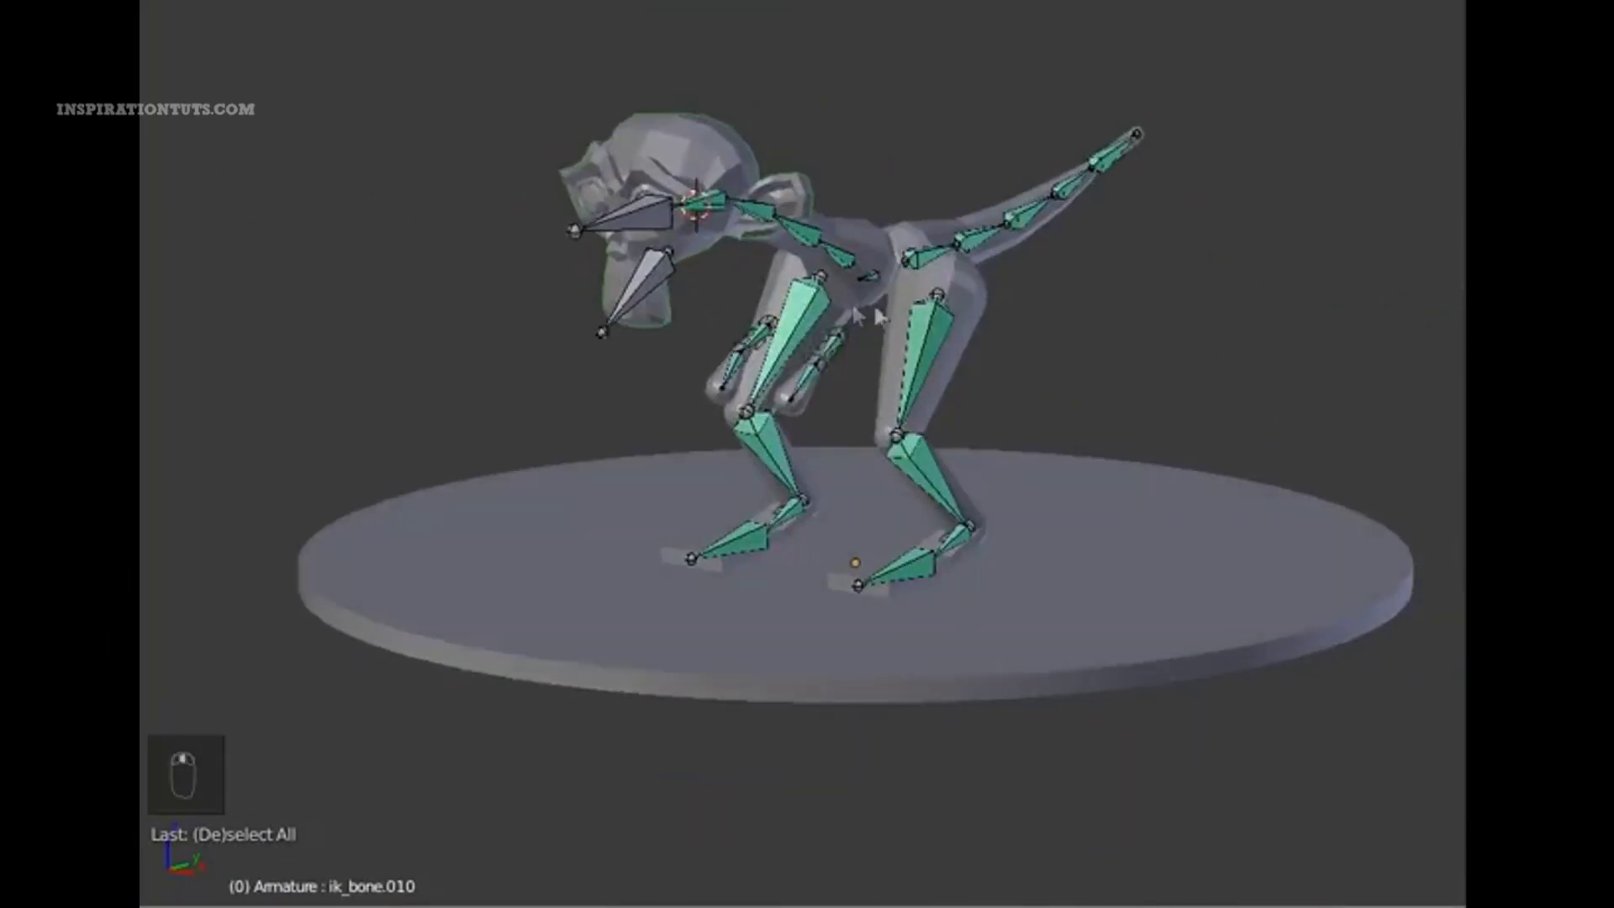
Select the grouped tail parts and loosen the tail joint's rigid body angle limits
key("shift+g")
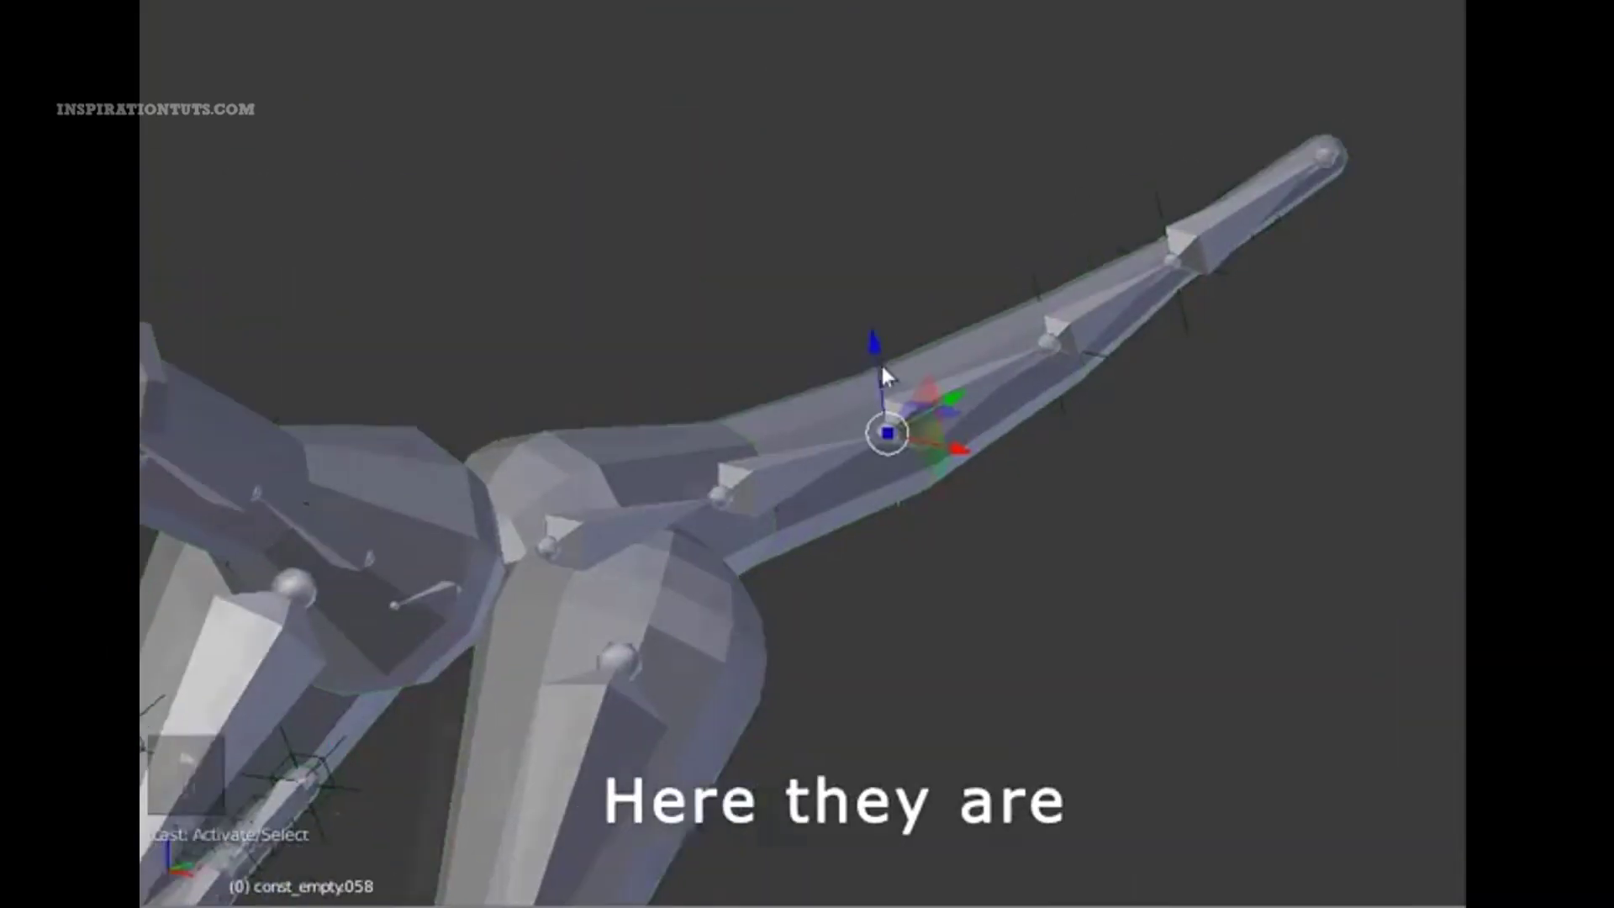
key("space")
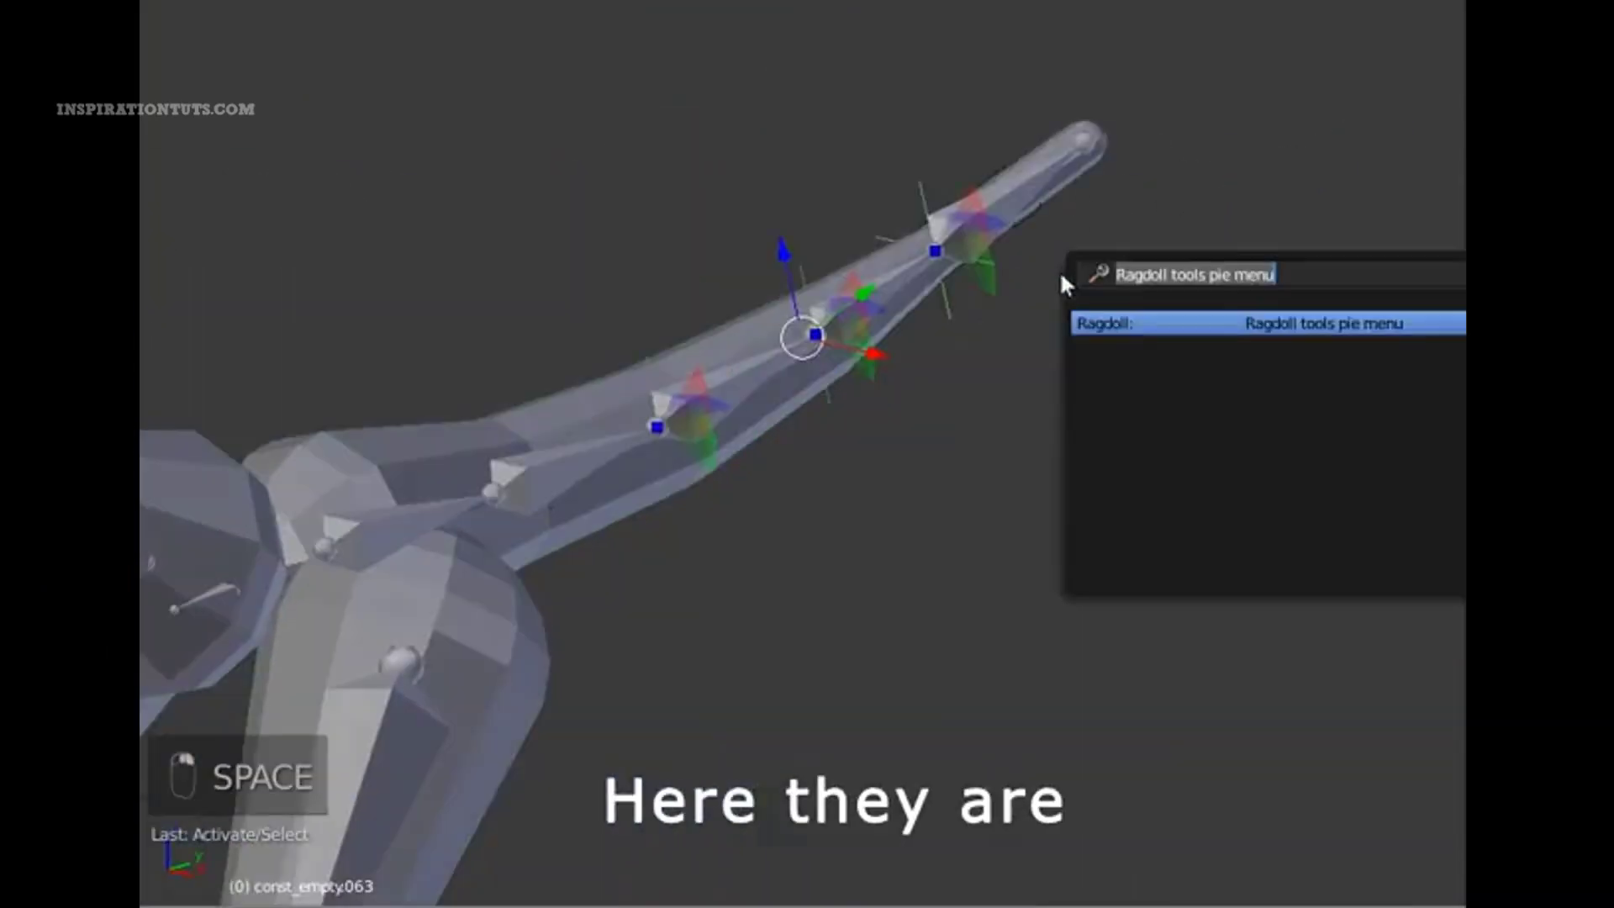
key("Return")
left_click(1063, 432)
key("F6")
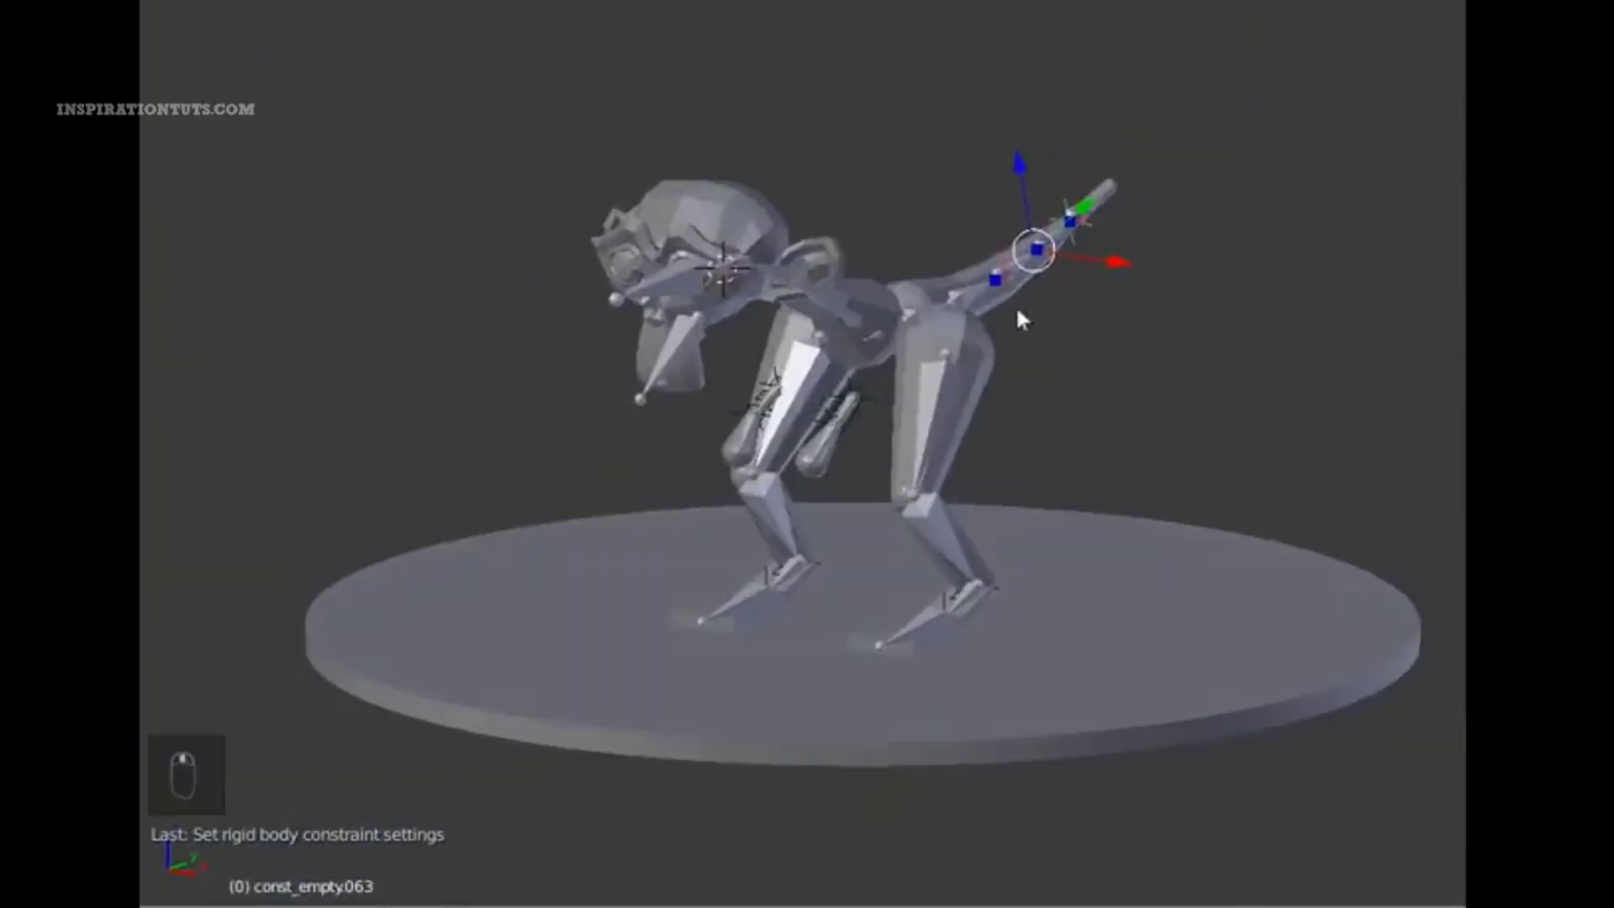
Move the rig and ground circle to other layers and play the ragdoll simulation
key("a")
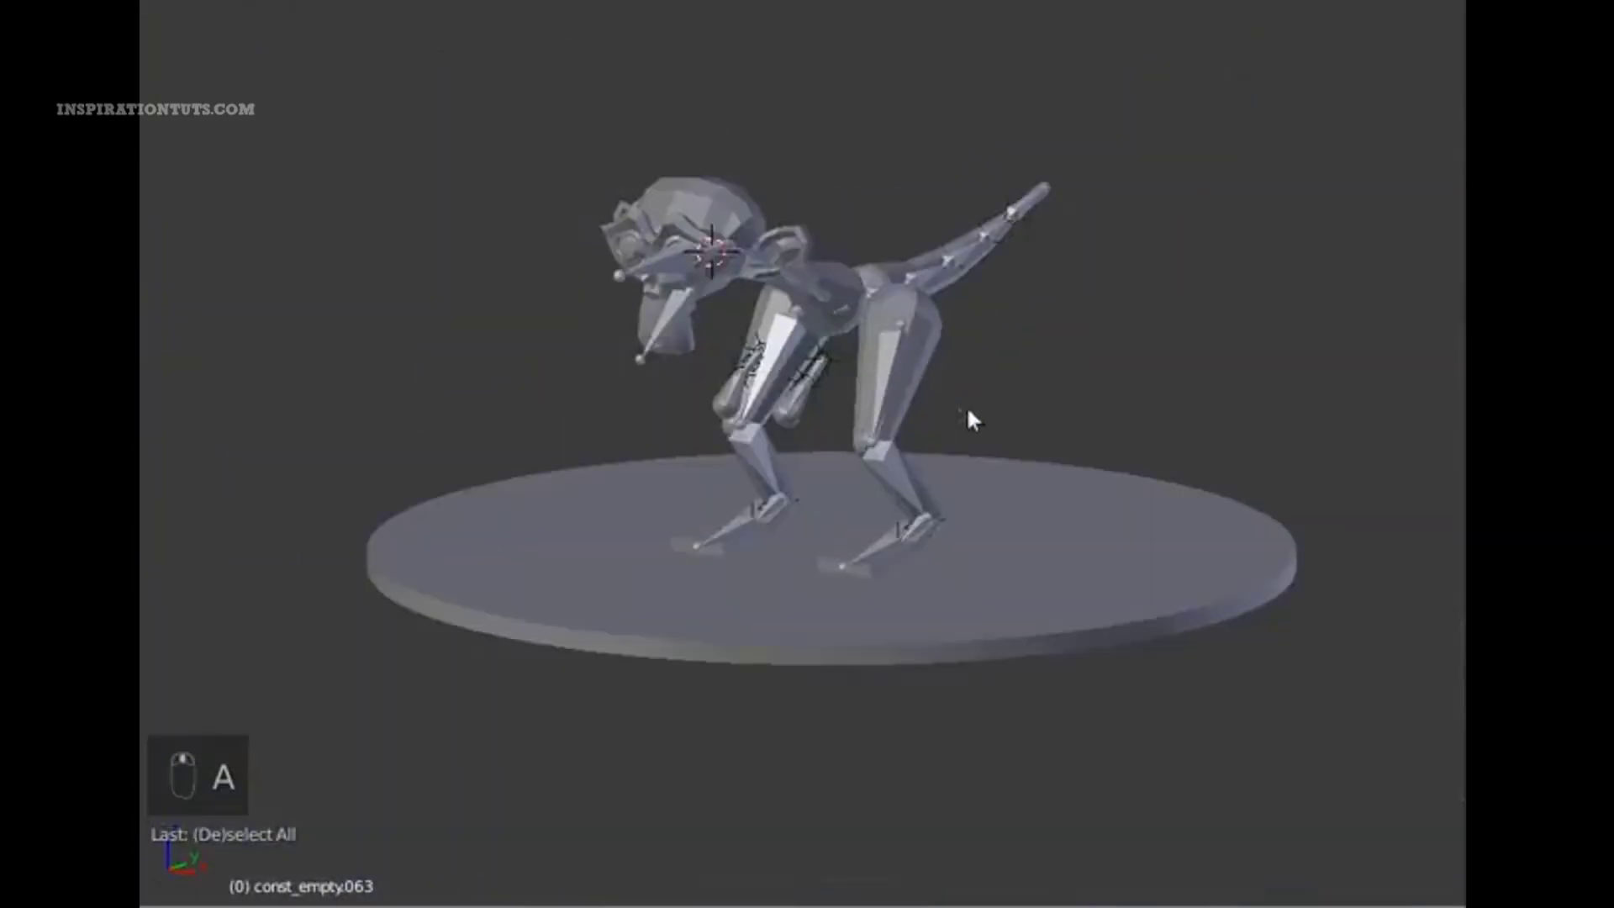
key("a")
key("m")
left_click(1232, 400)
left_click(1013, 464)
key("m")
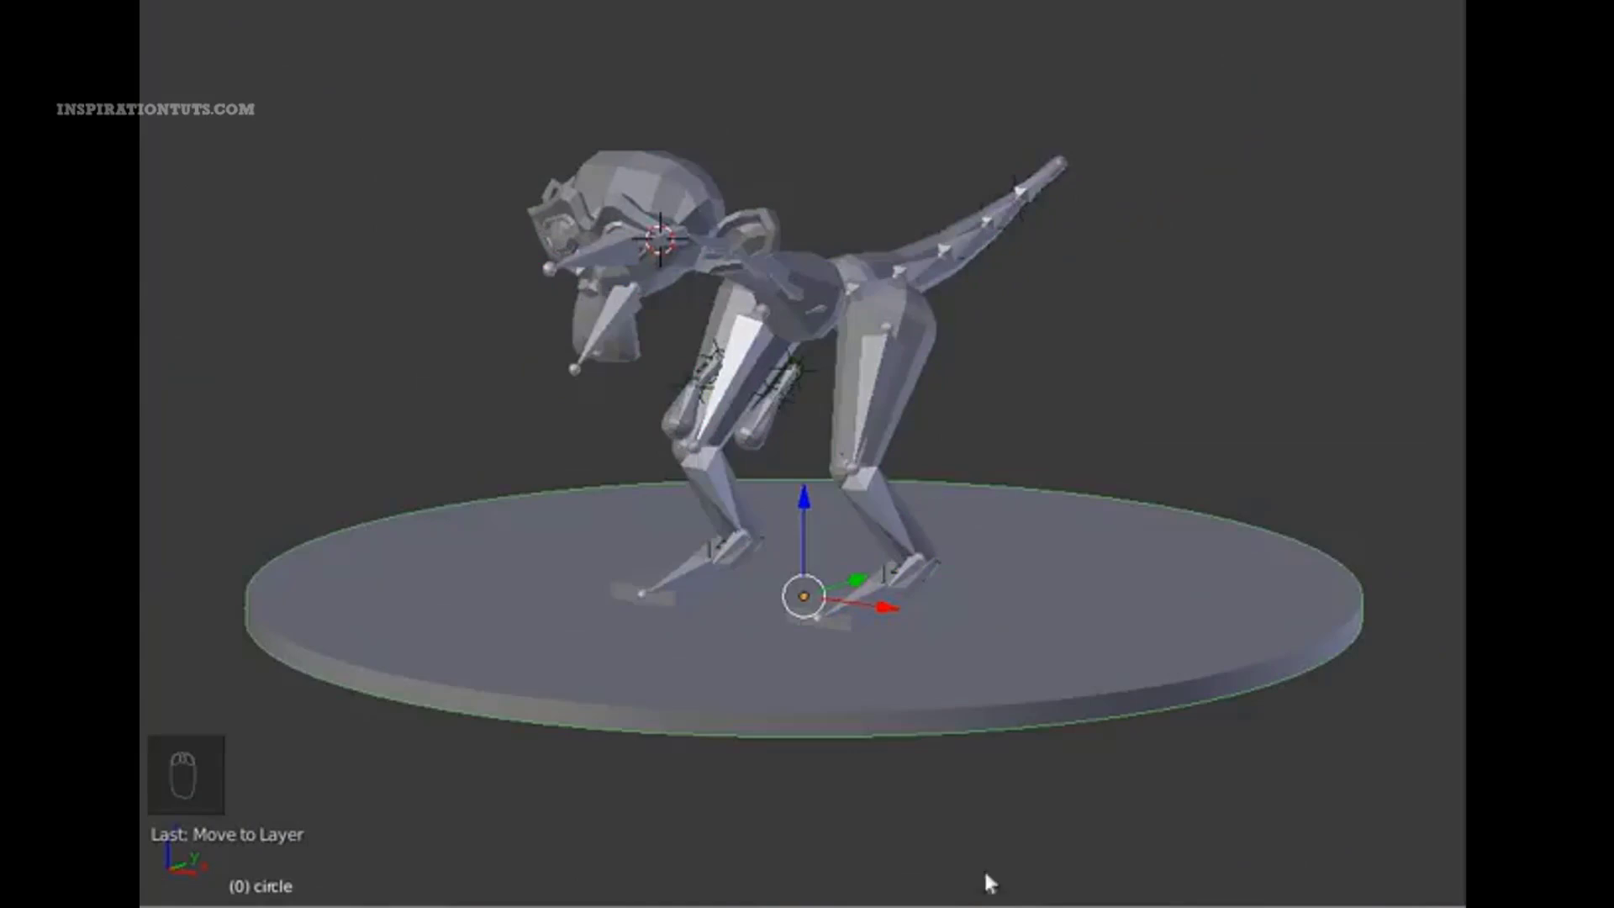
key("a")
key("alt+a")
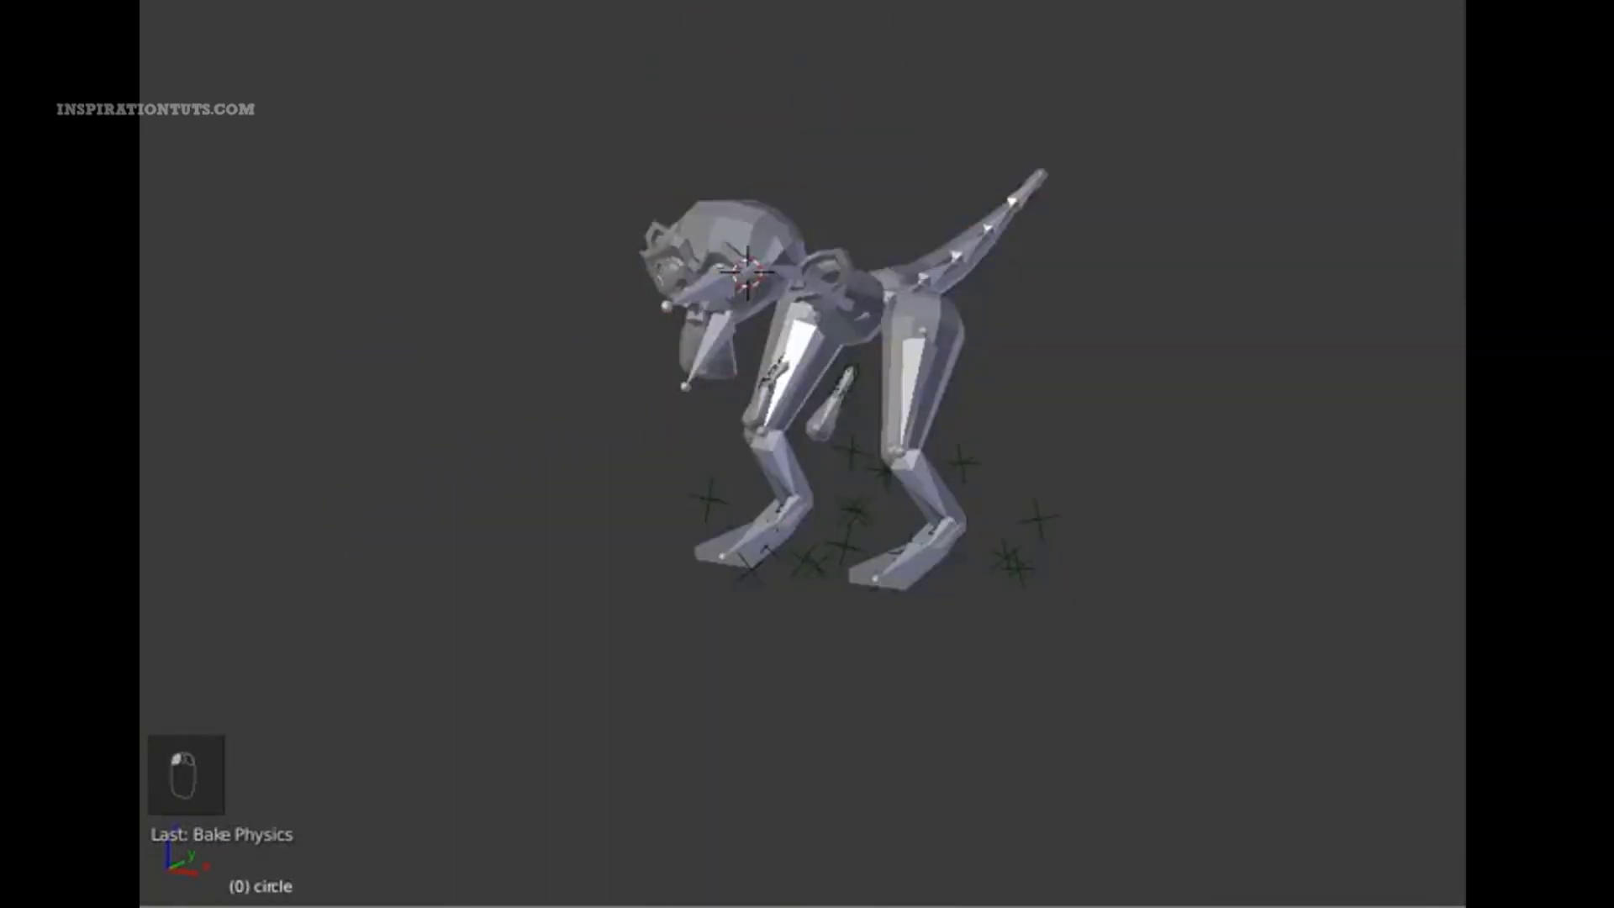
Bake the ragdoll simulation into all bones' animation for frames 1–250
key("a")
key("a")
key("a")
key("a")
key("space")
left_click(1092, 359)
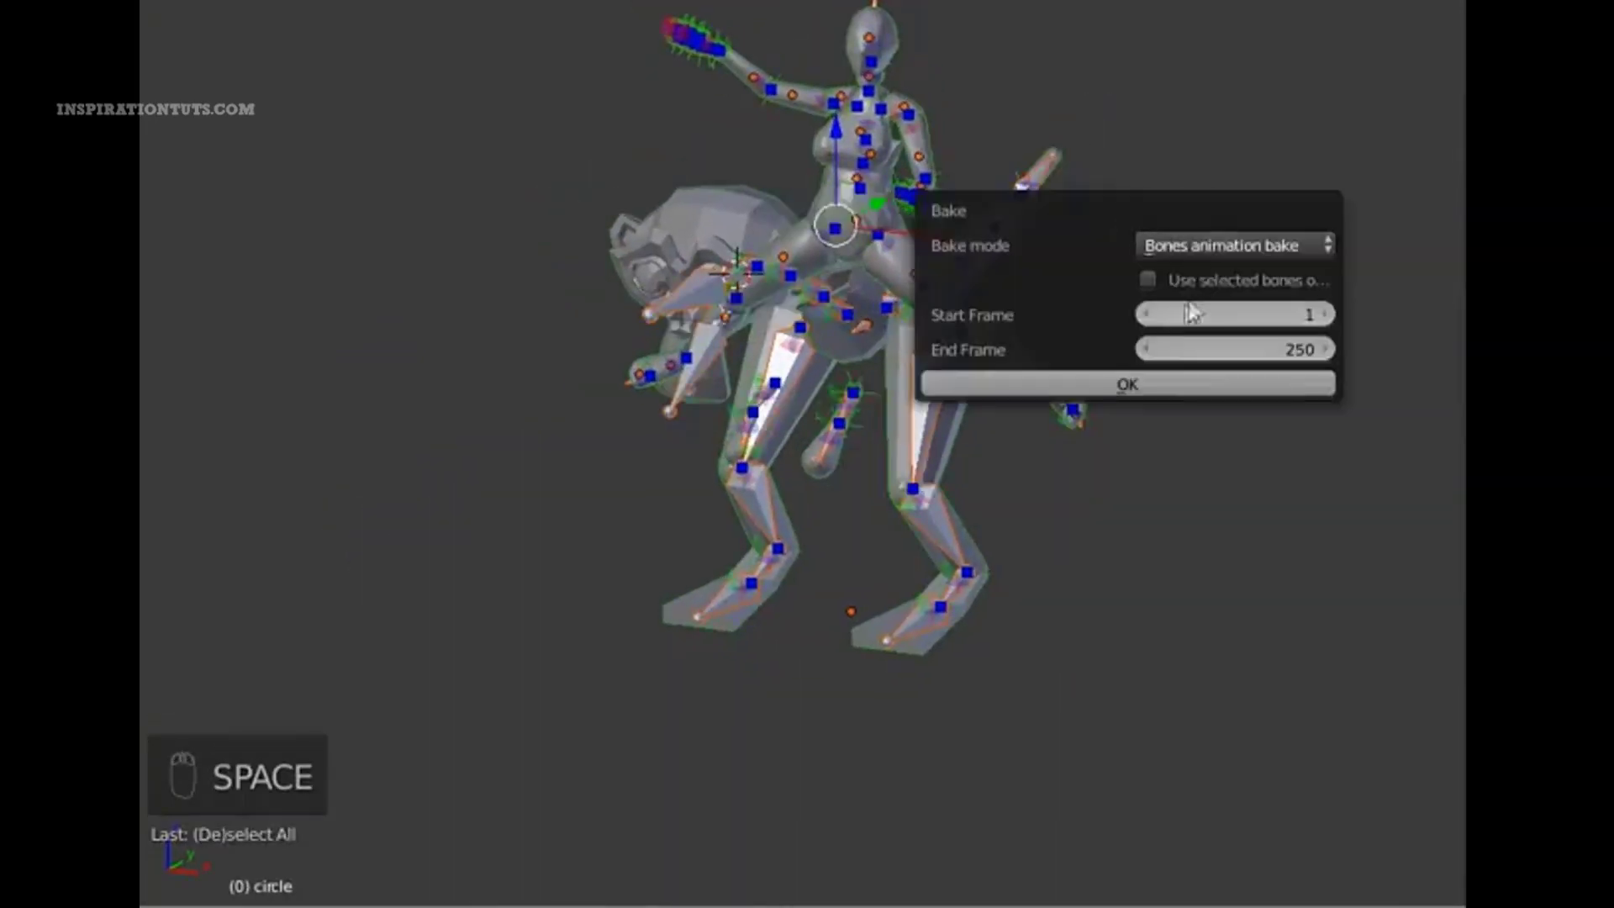
key("Return")
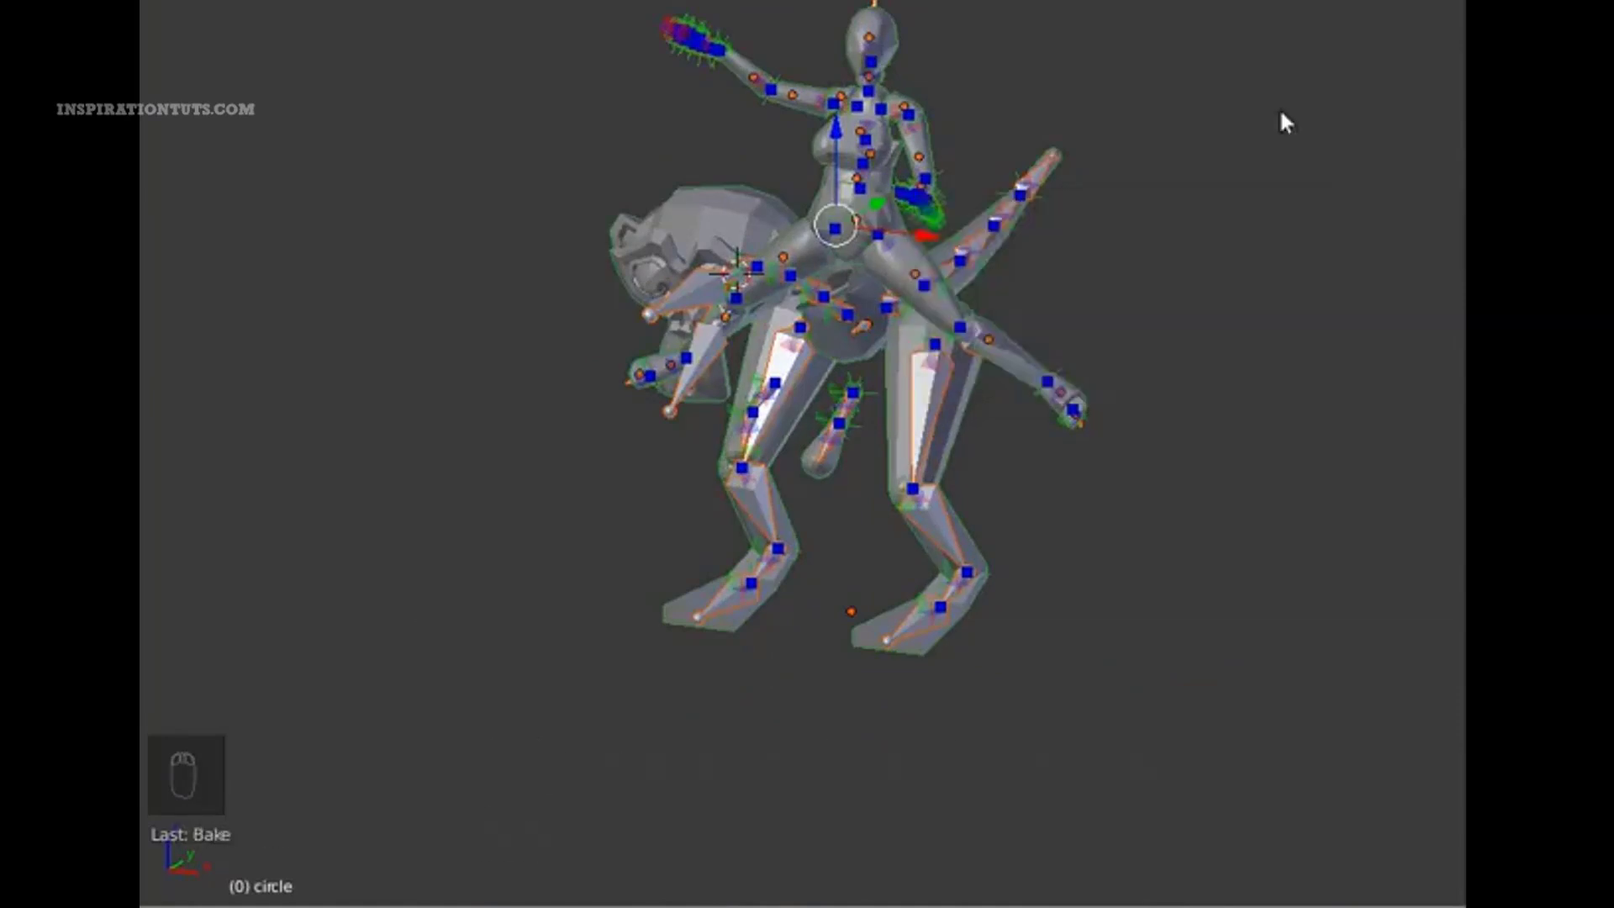
Disconnect the ragdoll hitboxes from the bones and play the baked animation
key("space")
left_click(1115, 139)
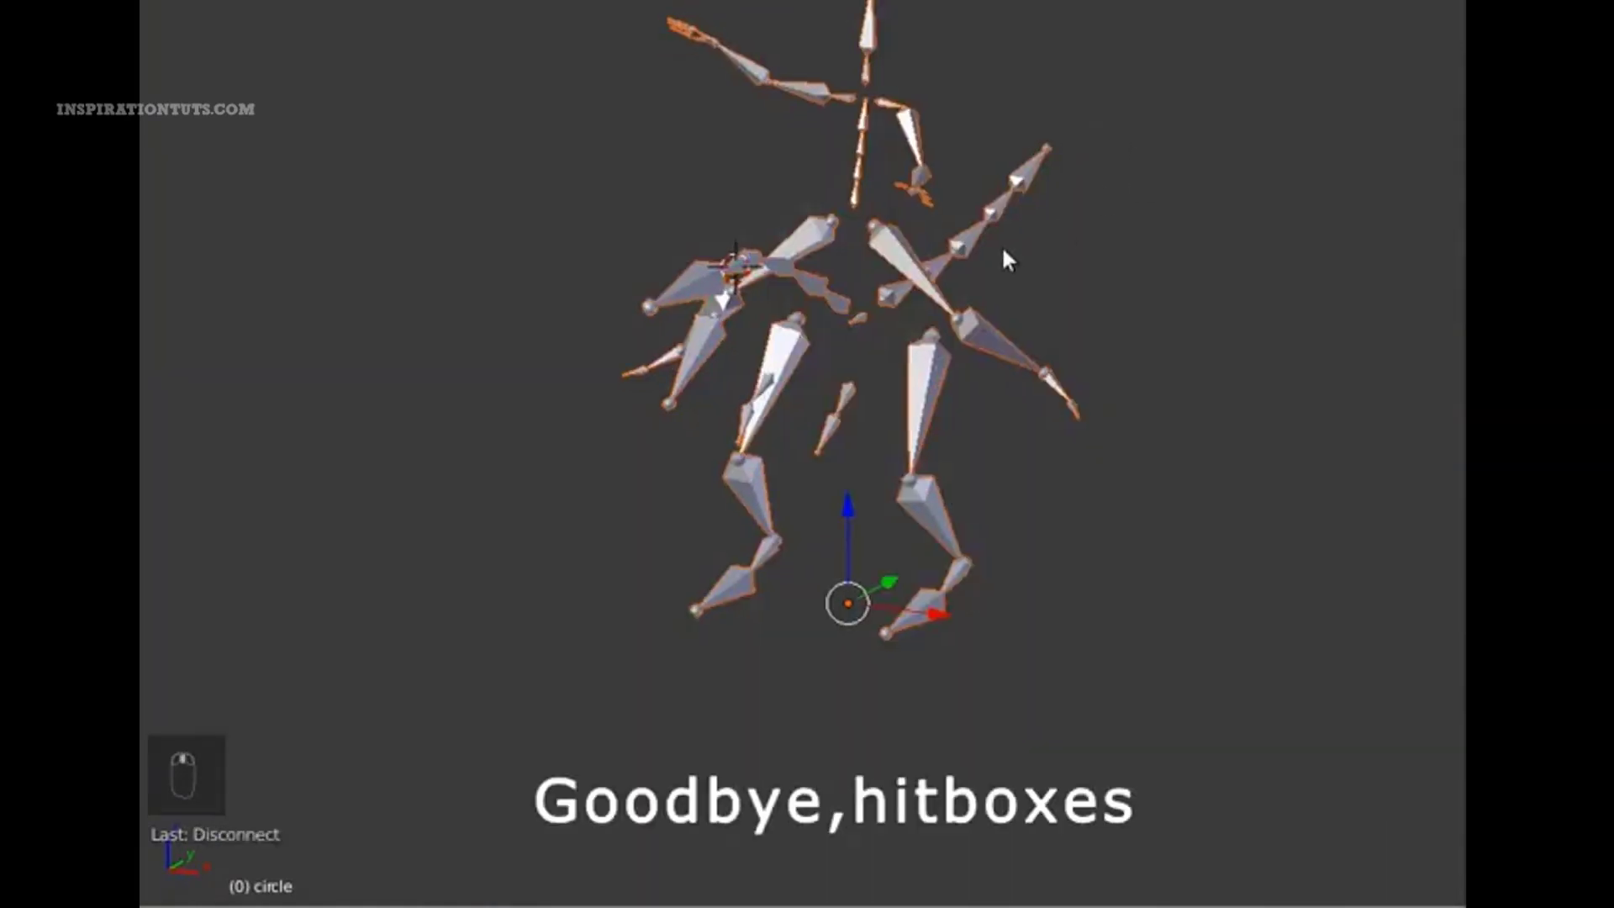
key("a")
key("alt+a")
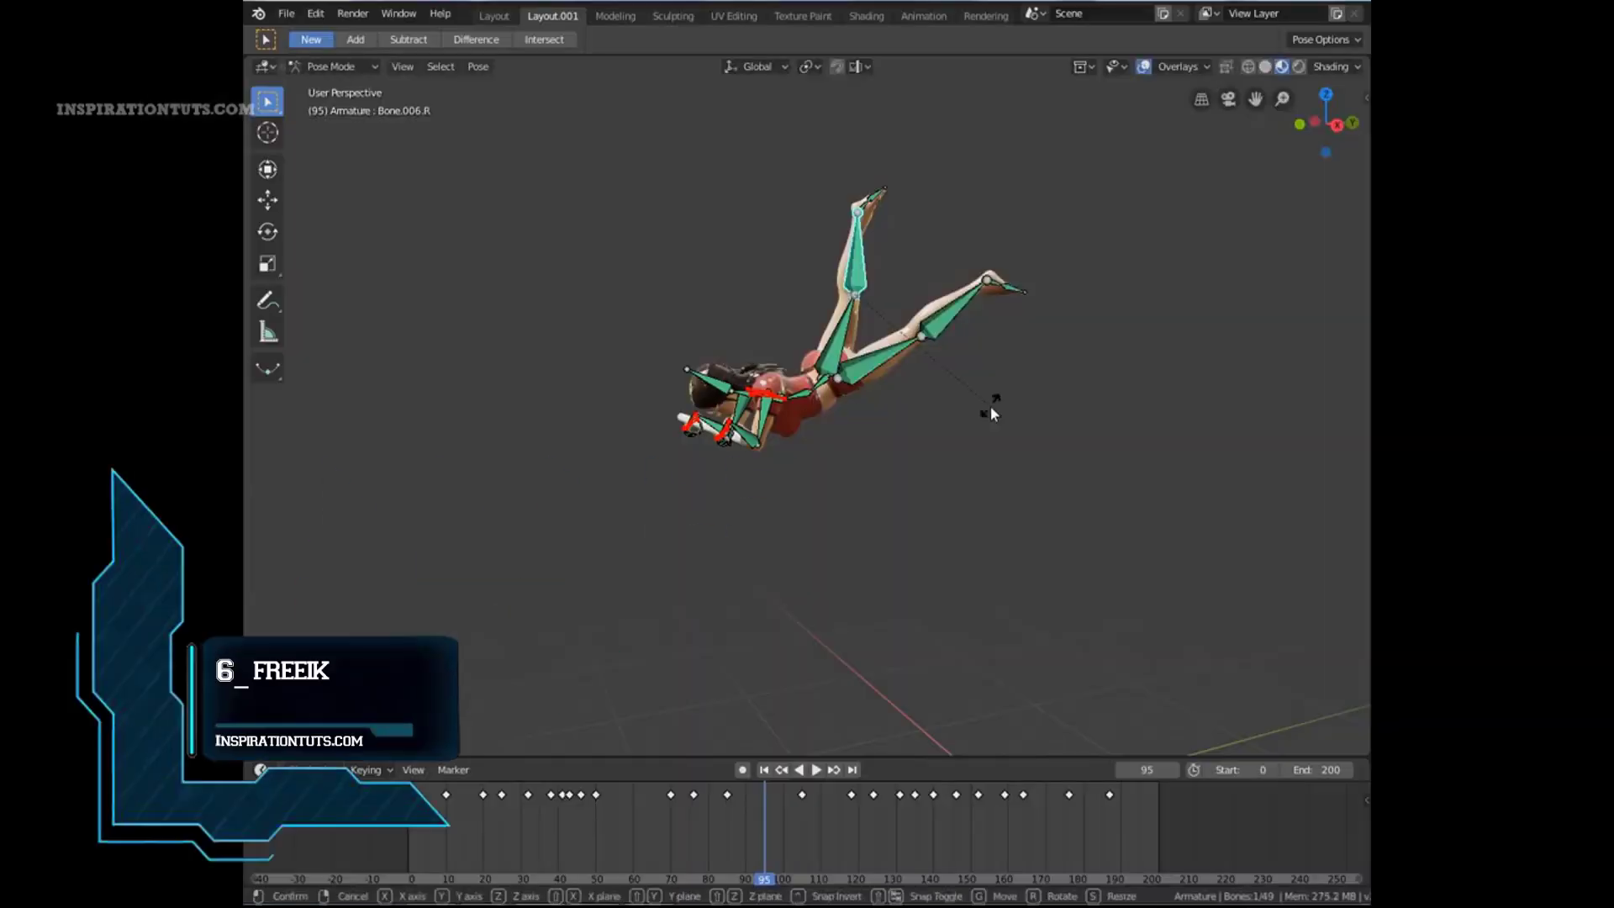
Rotate the raised leg bone down and test rotations on the octopus's central and tentacle bones
key("x")
left_click(879, 268)
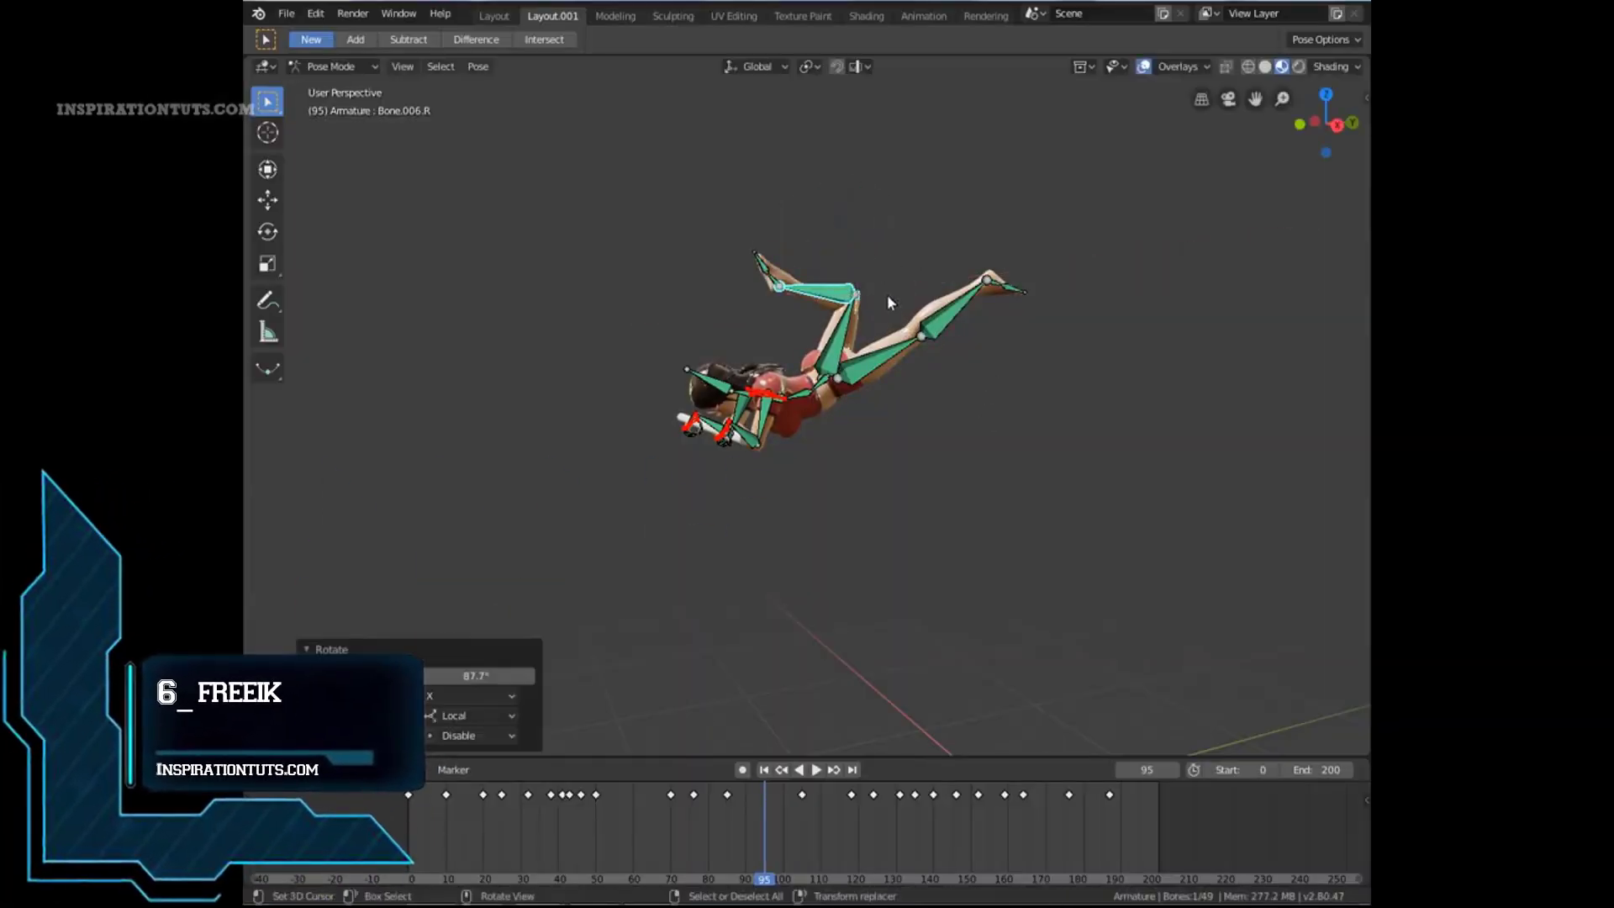
key("space")
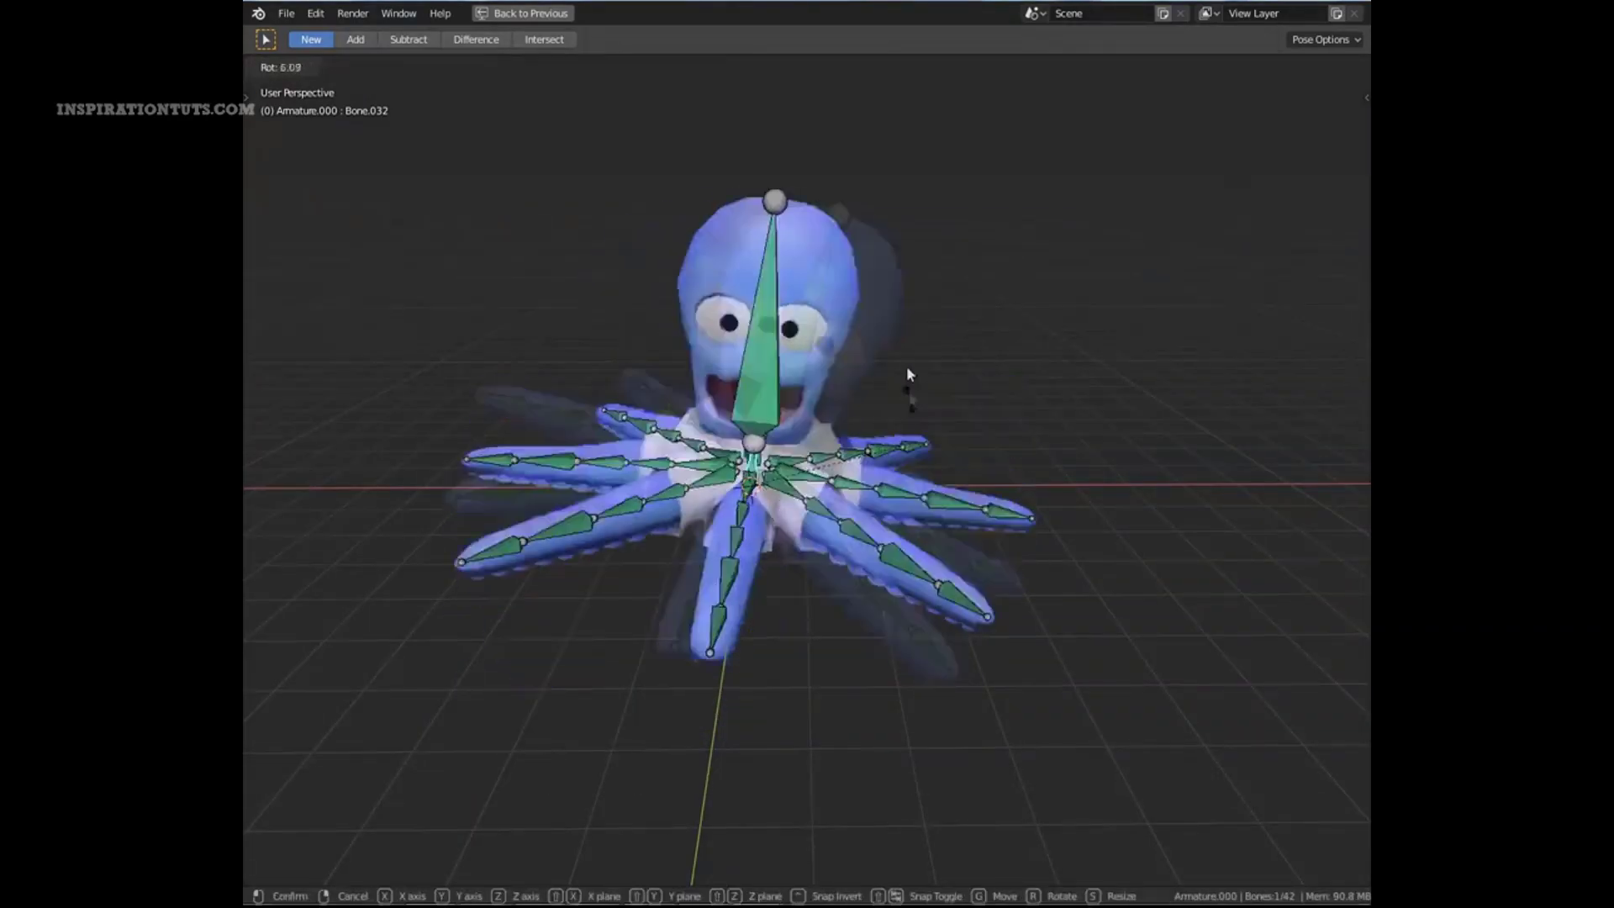
key("Escape")
key("r")
key("r")
key("Escape")
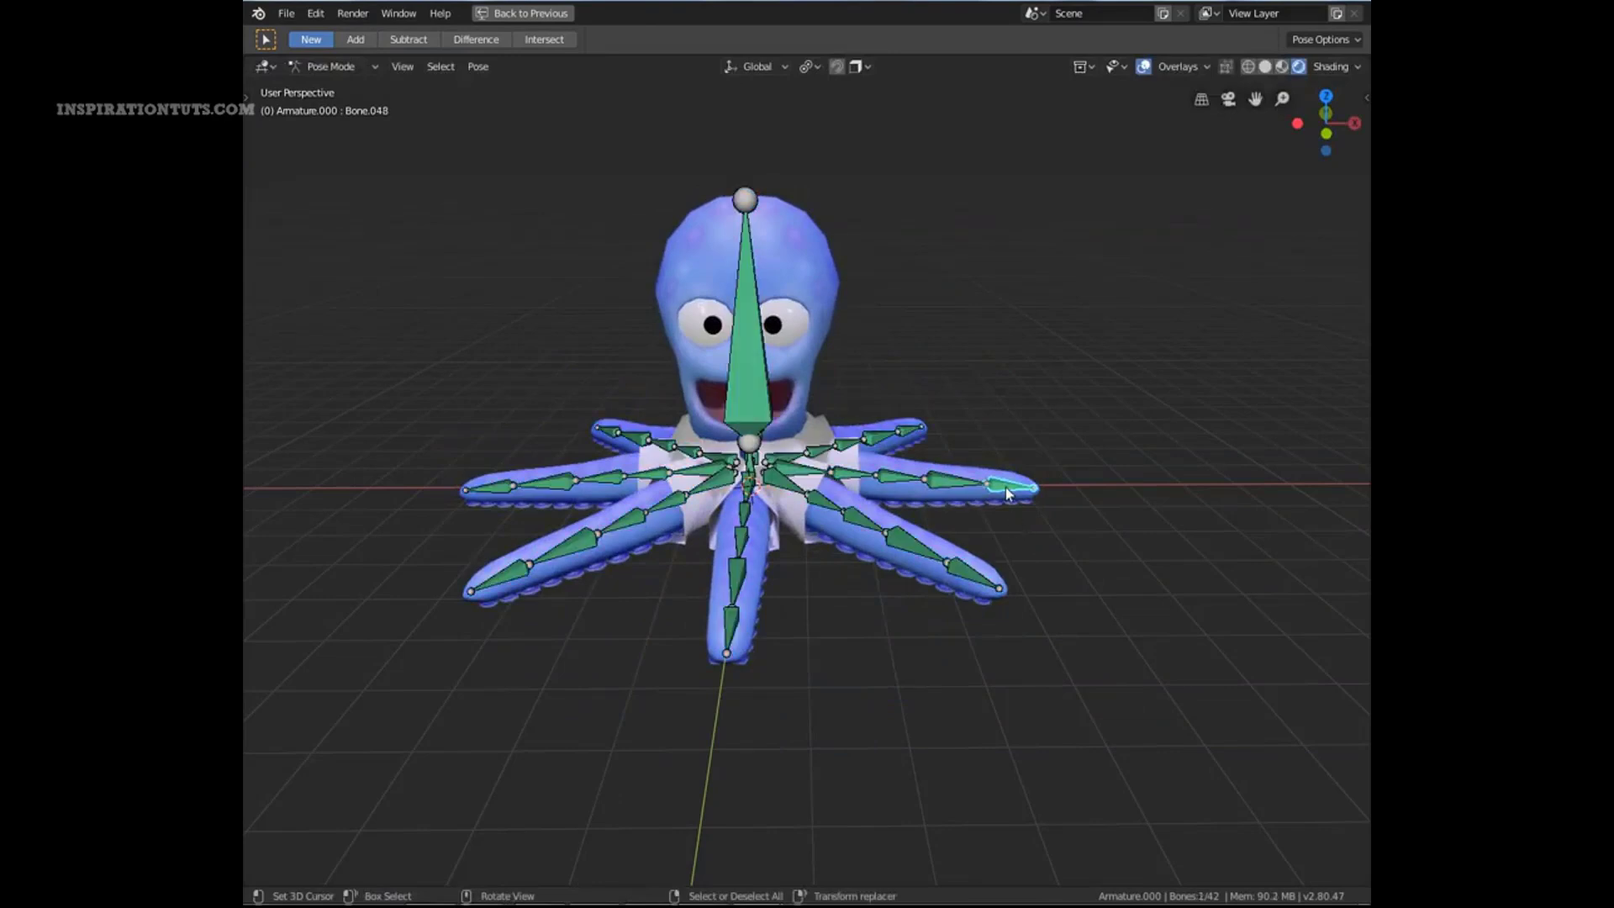
key("r")
key("Escape")
left_click(1028, 516)
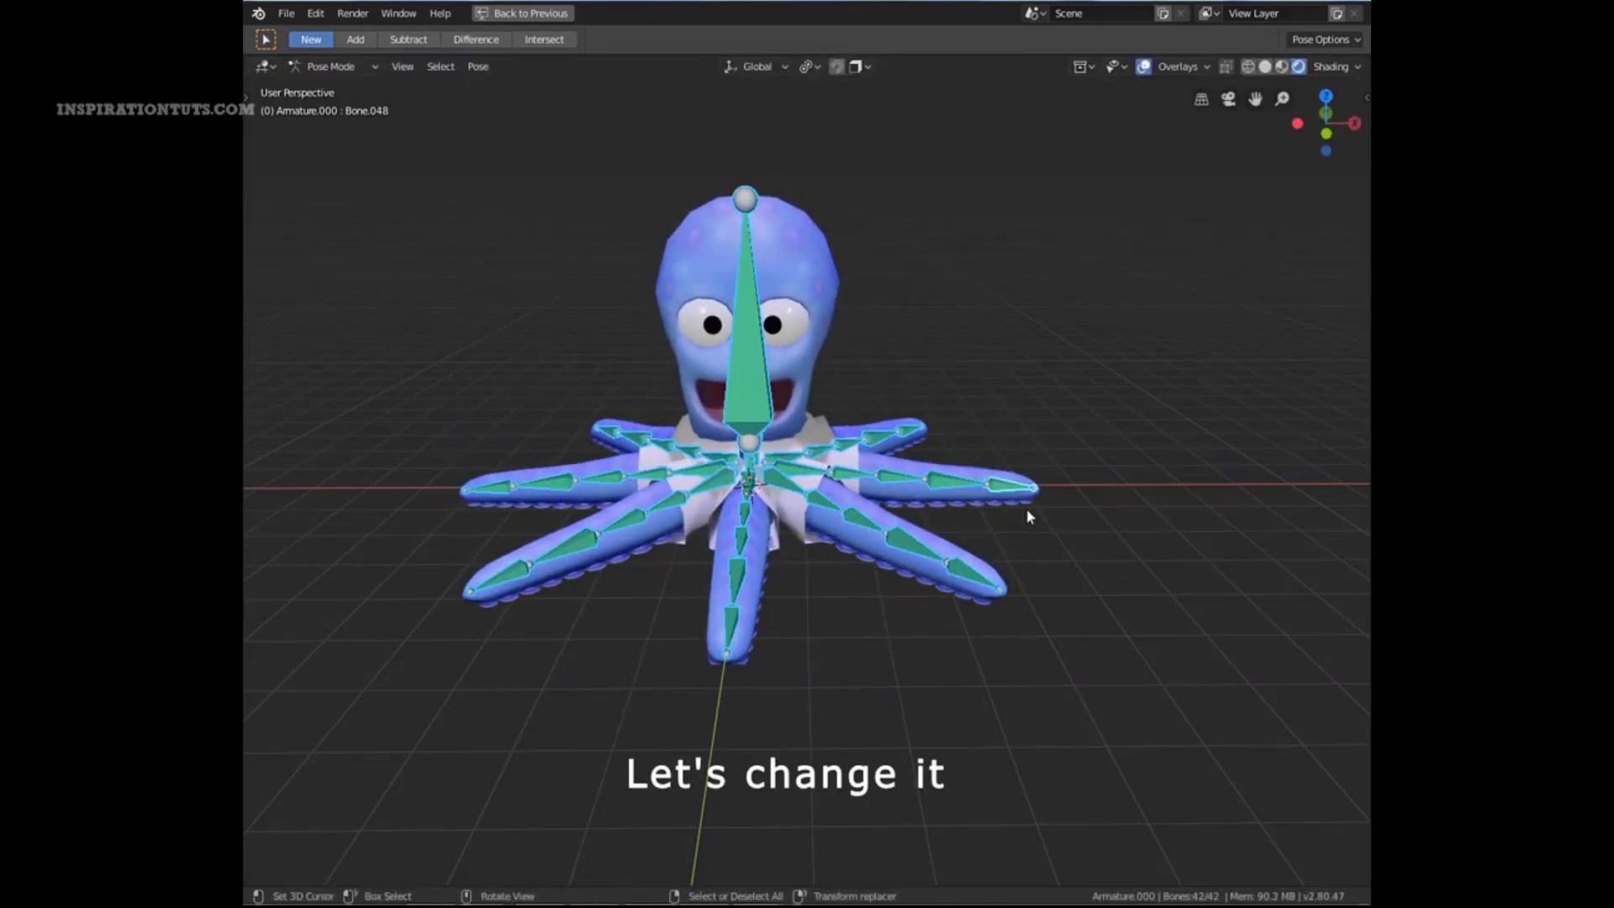
Set the FreeIK pose parent, then rotate a tentacle bone and the whole octopus
key("shift+f")
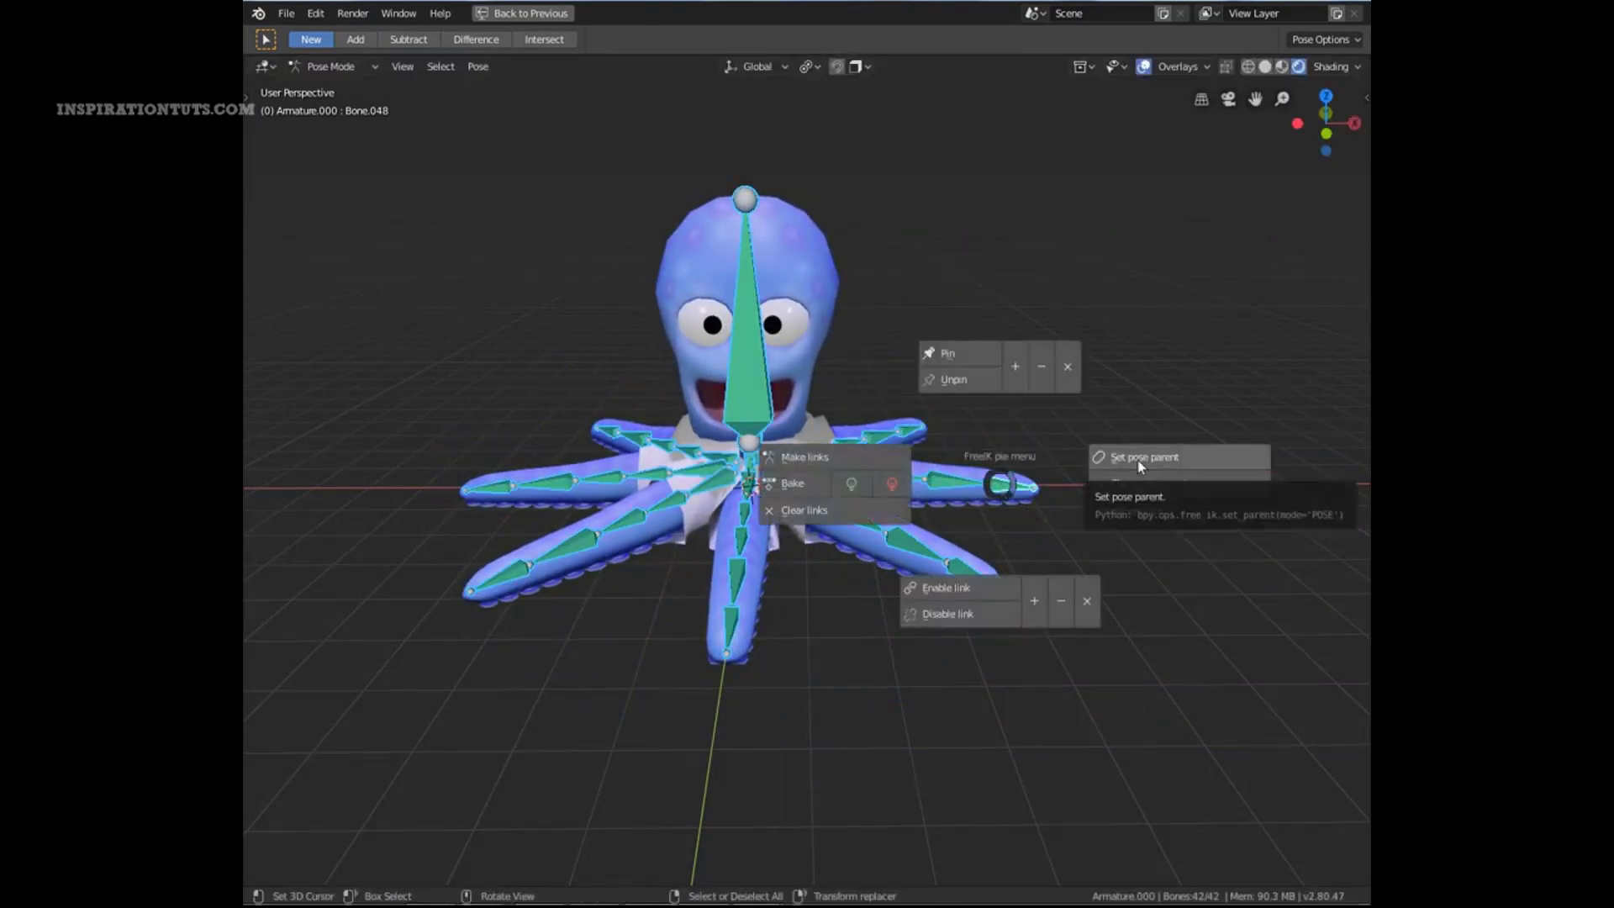
left_click(1140, 460)
left_click(1028, 496)
key("g")
key("Escape")
key("r")
key("Escape")
key("a")
key("r")
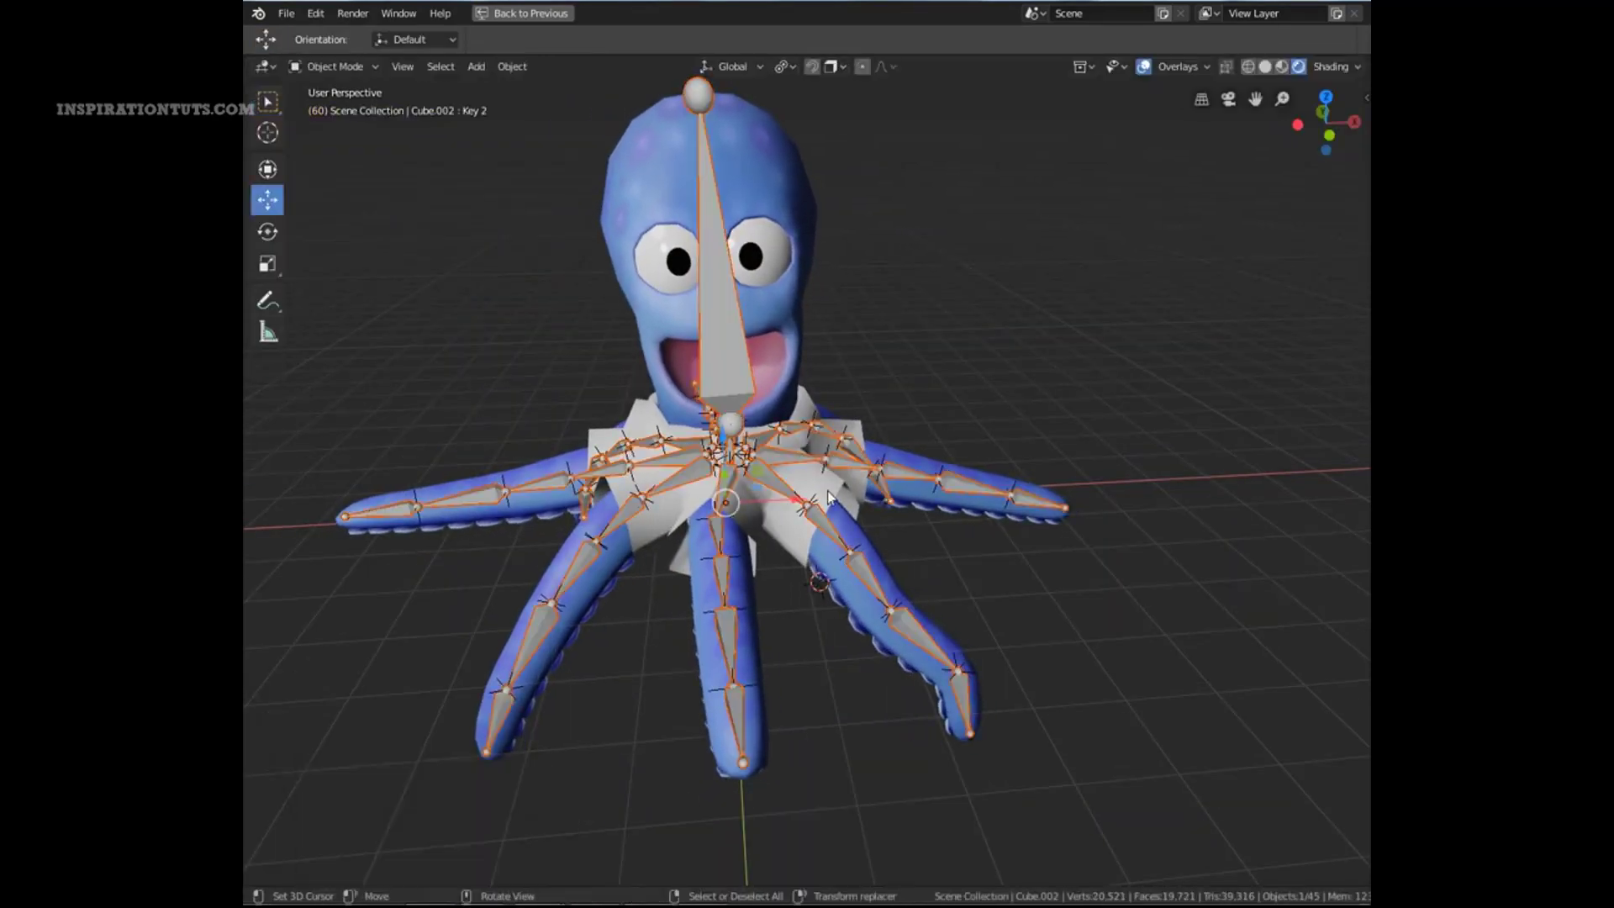
Pull the octopus's right tentacle away from the body in pose mode
left_click(826, 498)
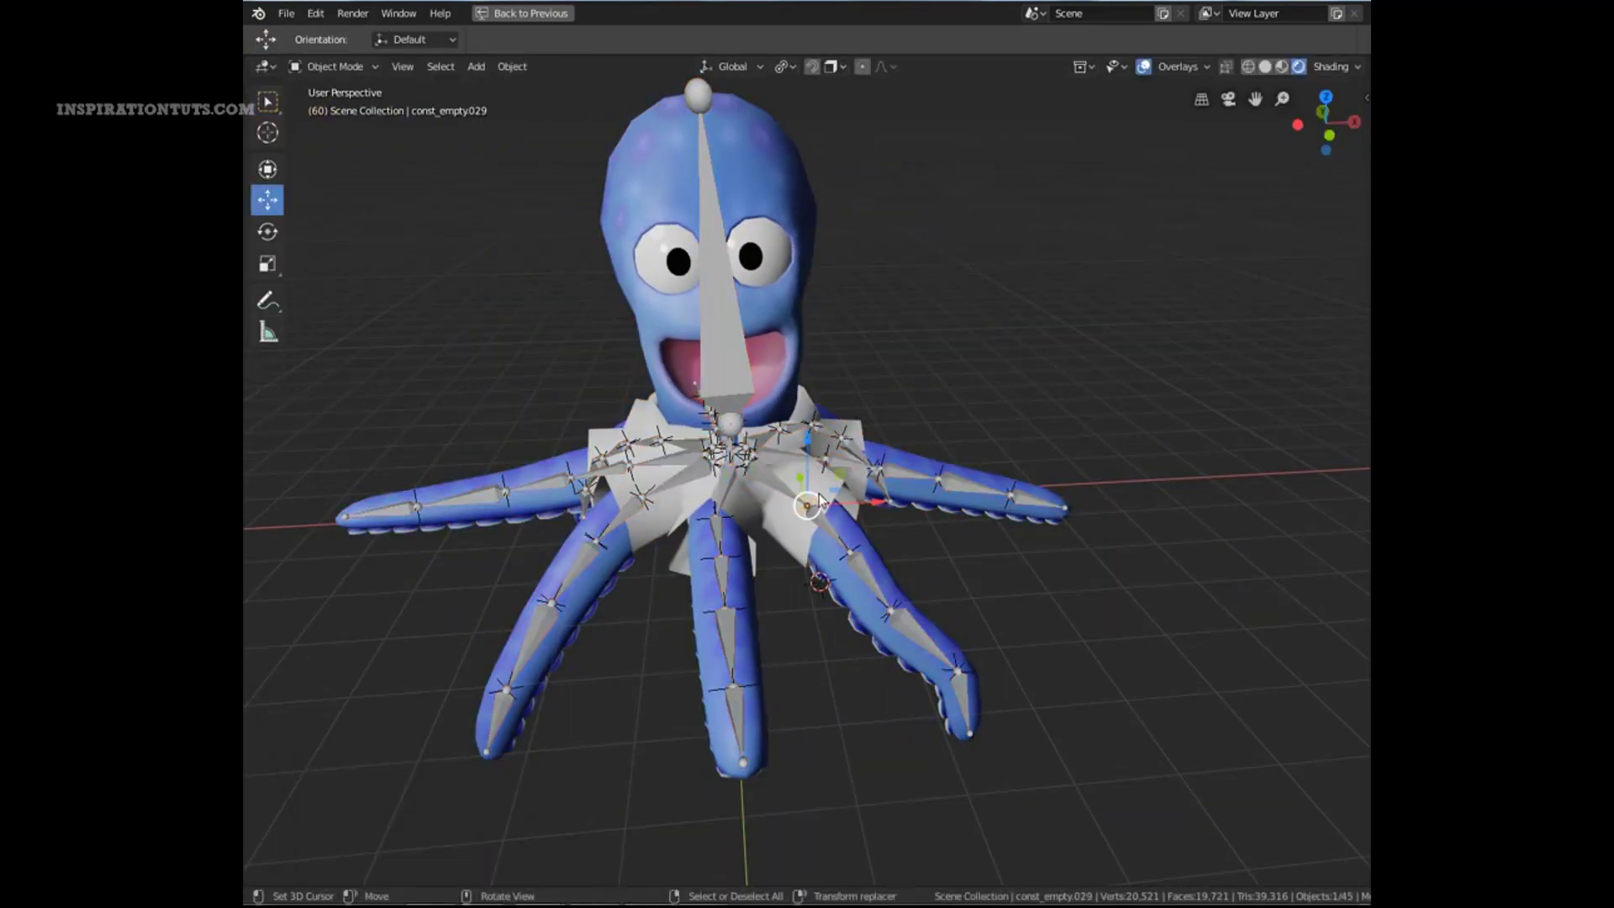
left_click(964, 697)
key("ctrl+Tab")
left_click_drag(964, 697, 1243, 612)
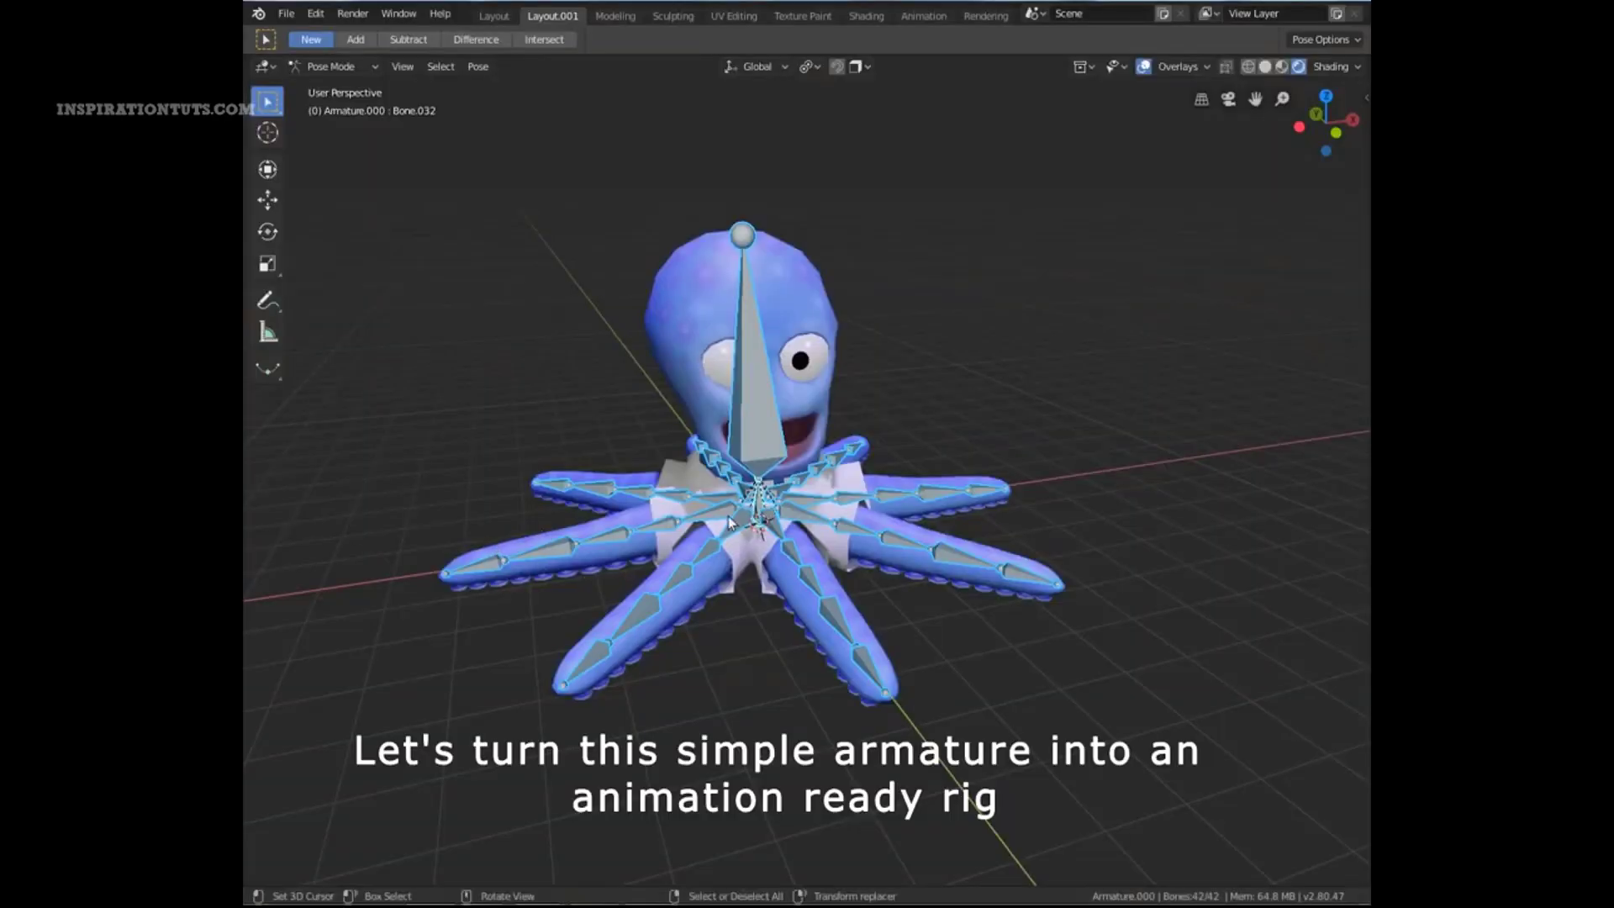
Make FreeIK links across the whole armature with Mode: Armature
key("shift+q")
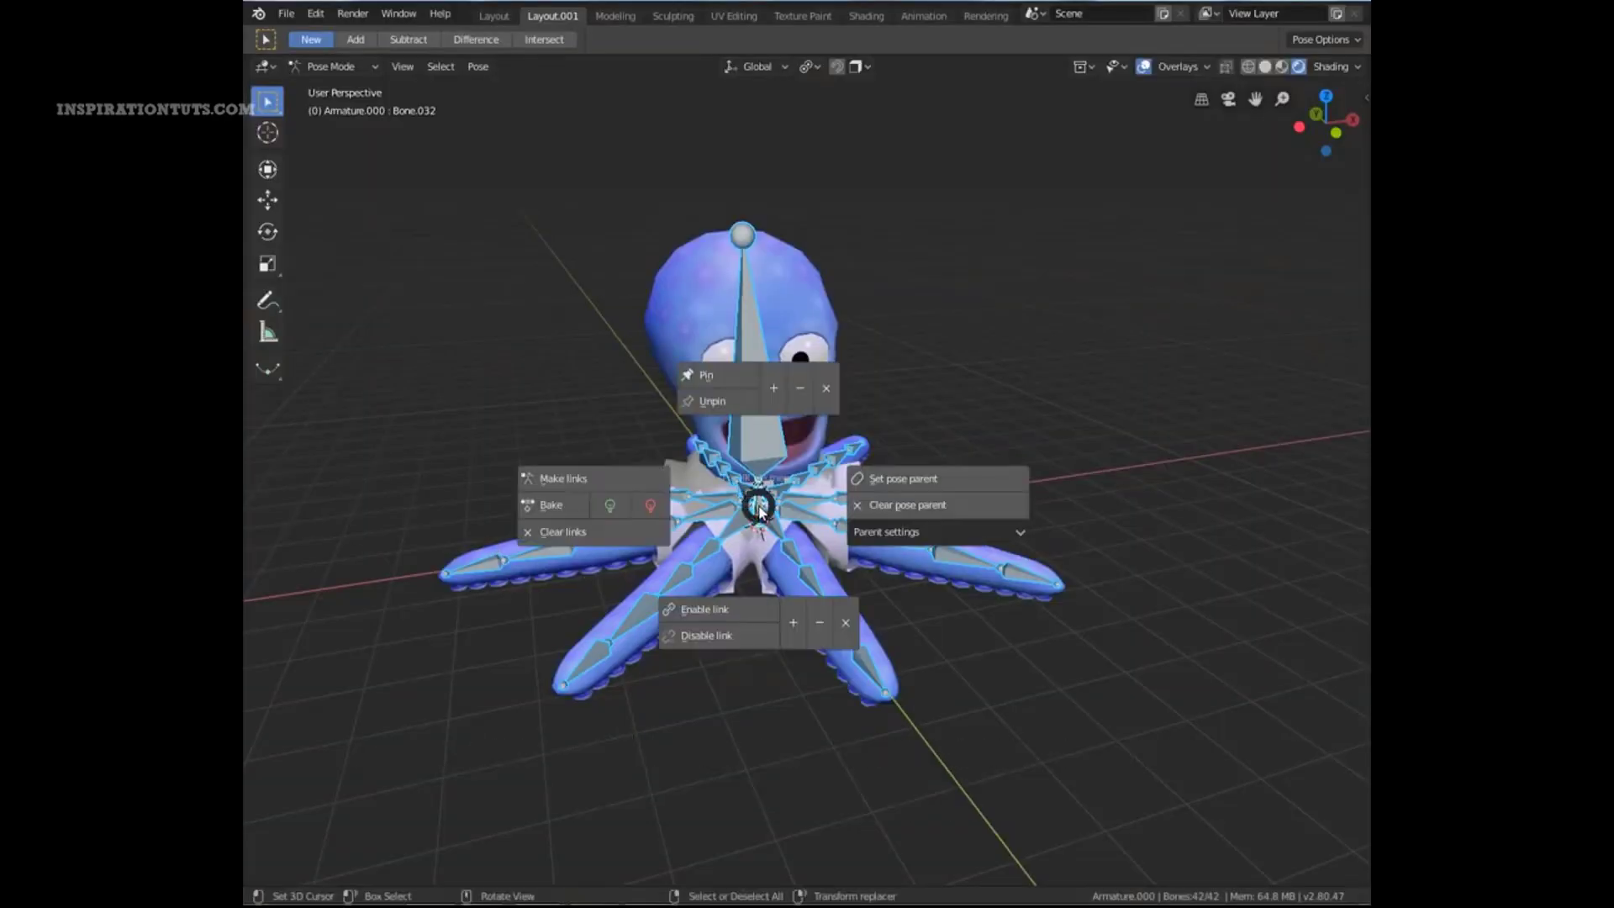
left_click(576, 485)
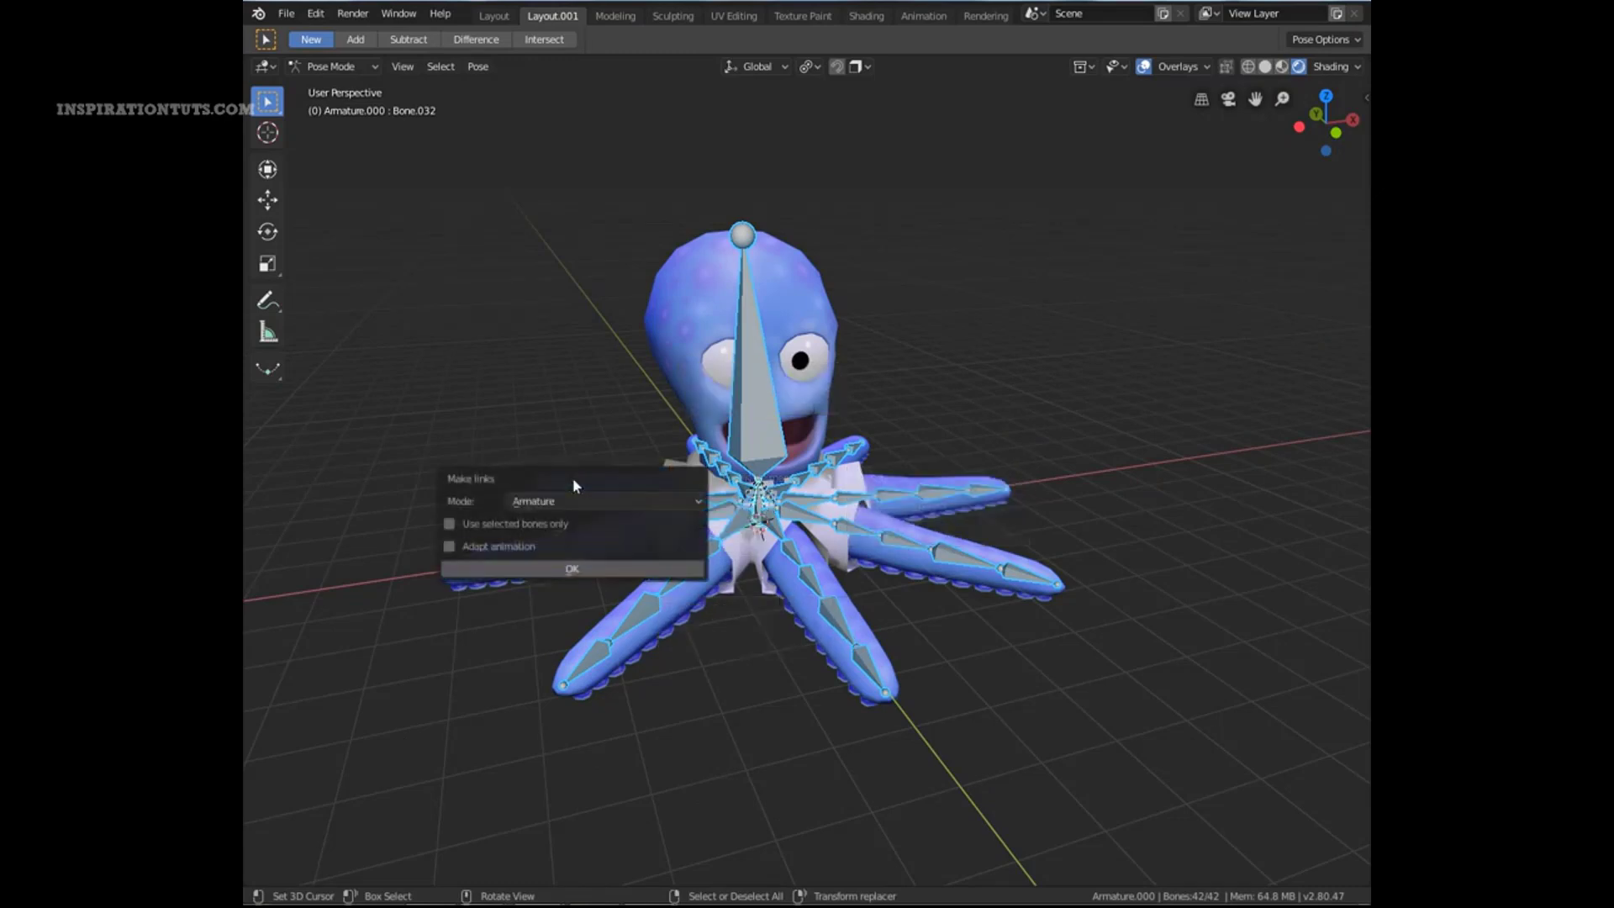
left_click(571, 569)
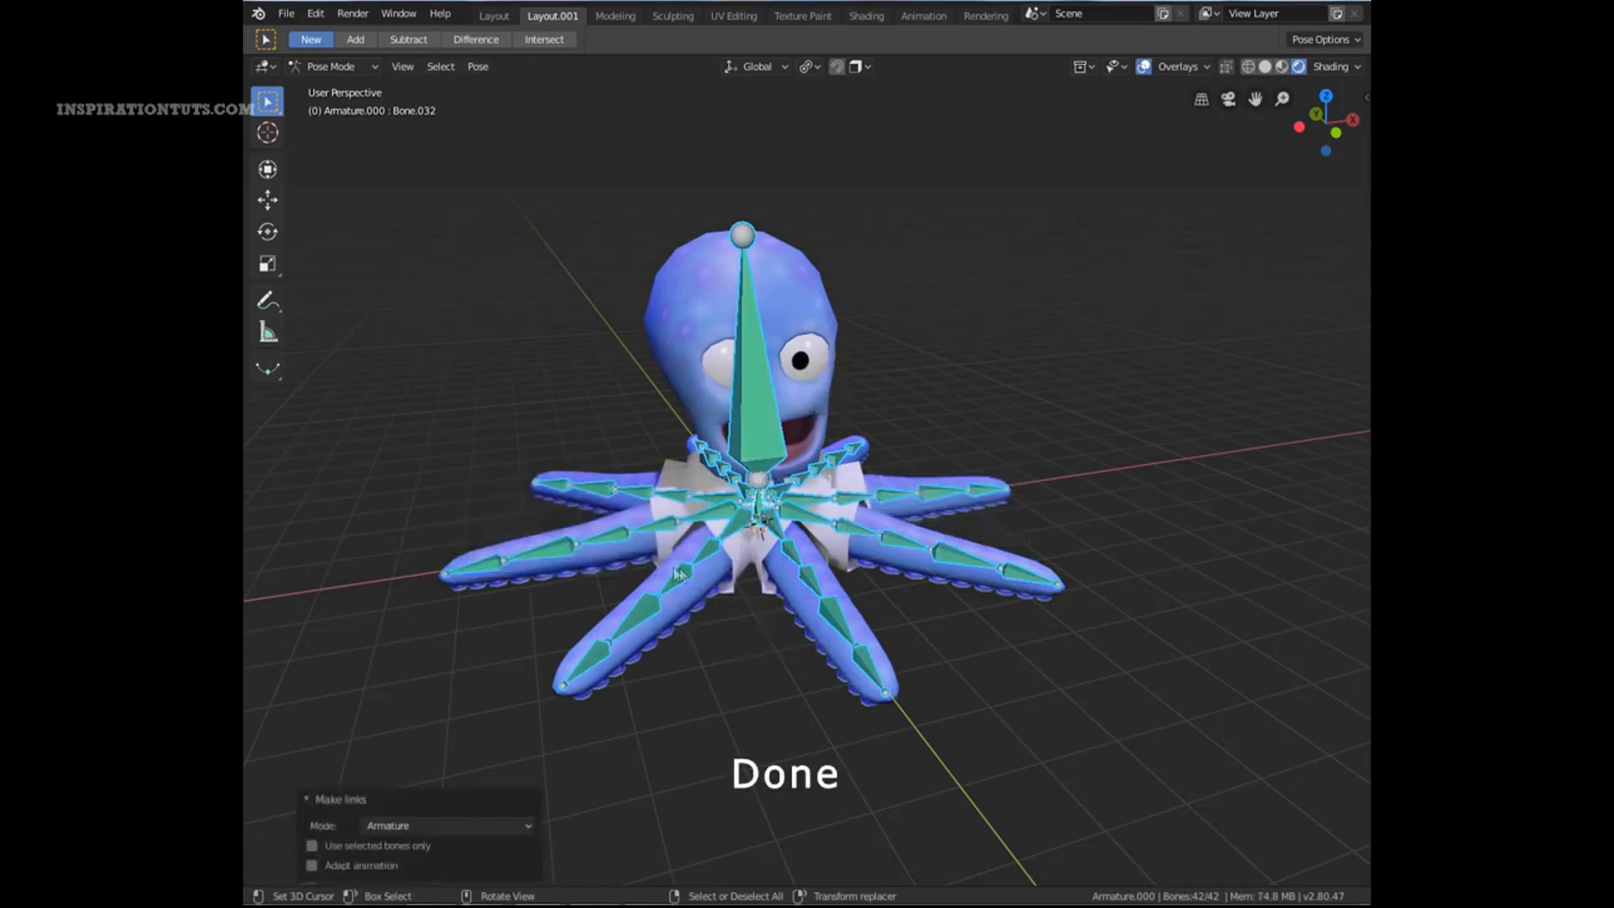
left_click(483, 565)
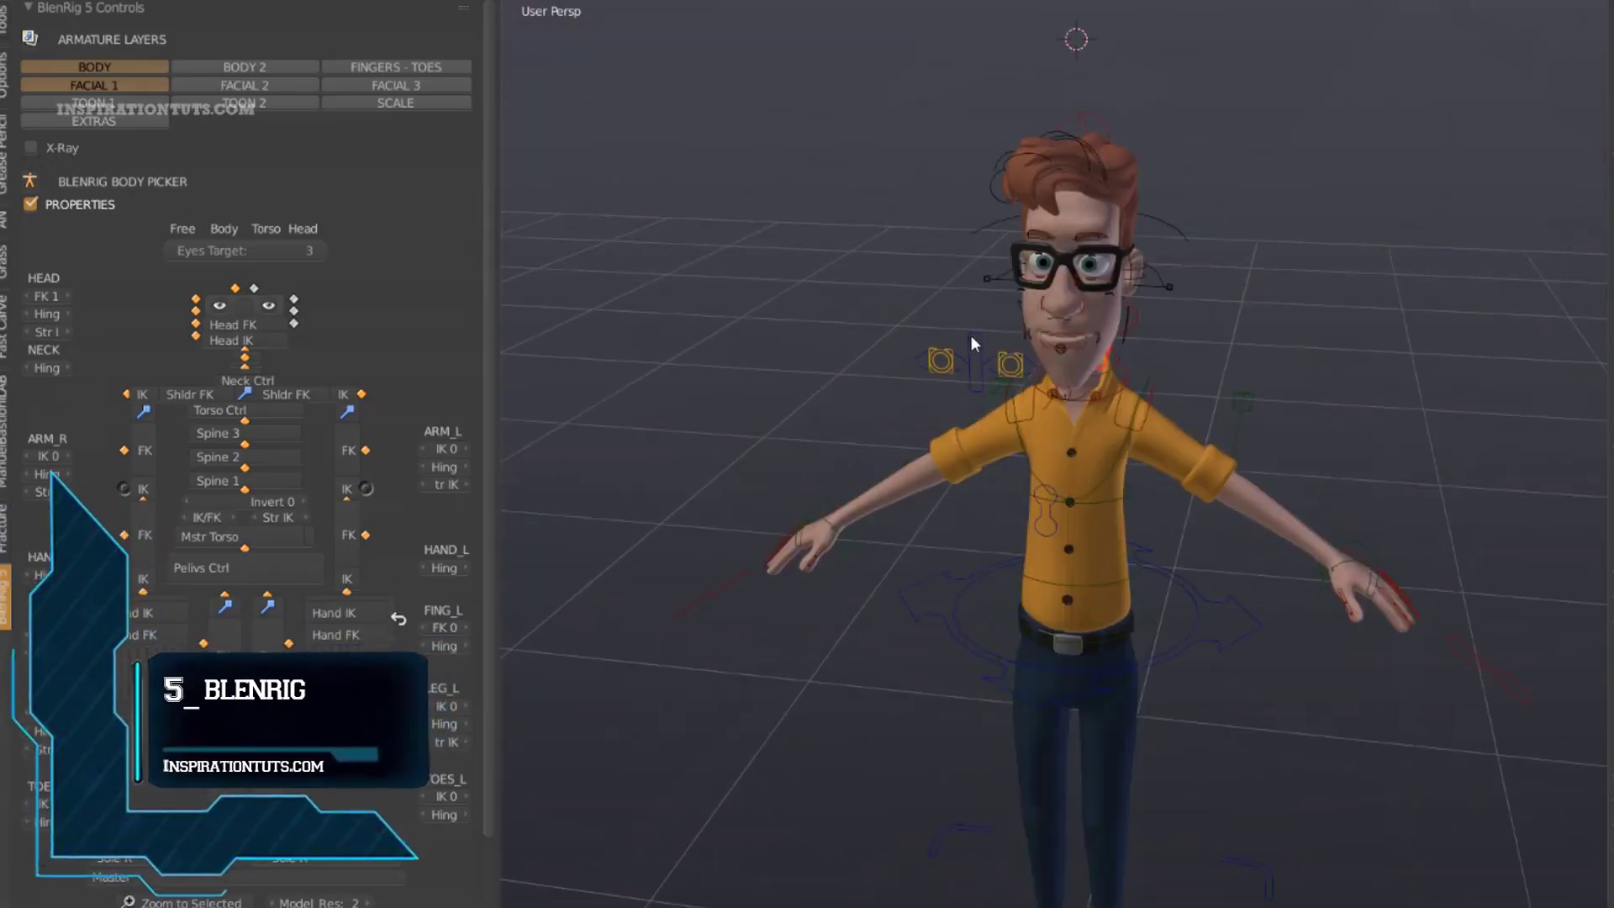
right_click(975, 360)
key("g")
key("x")
scroll(975, 370, "up", 4)
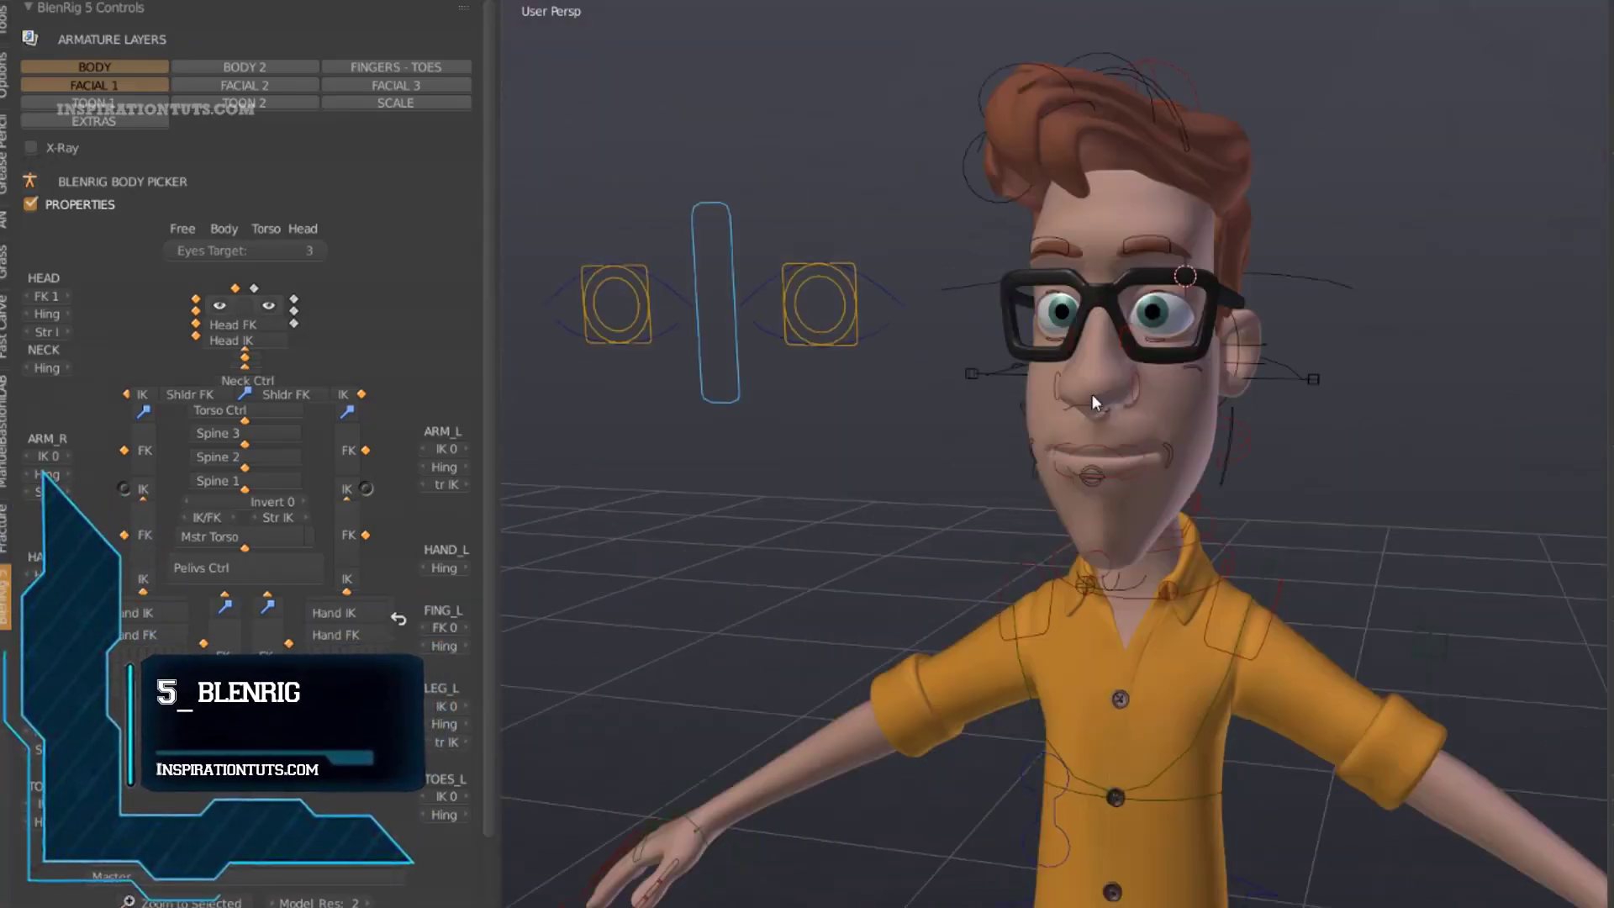
key("r")
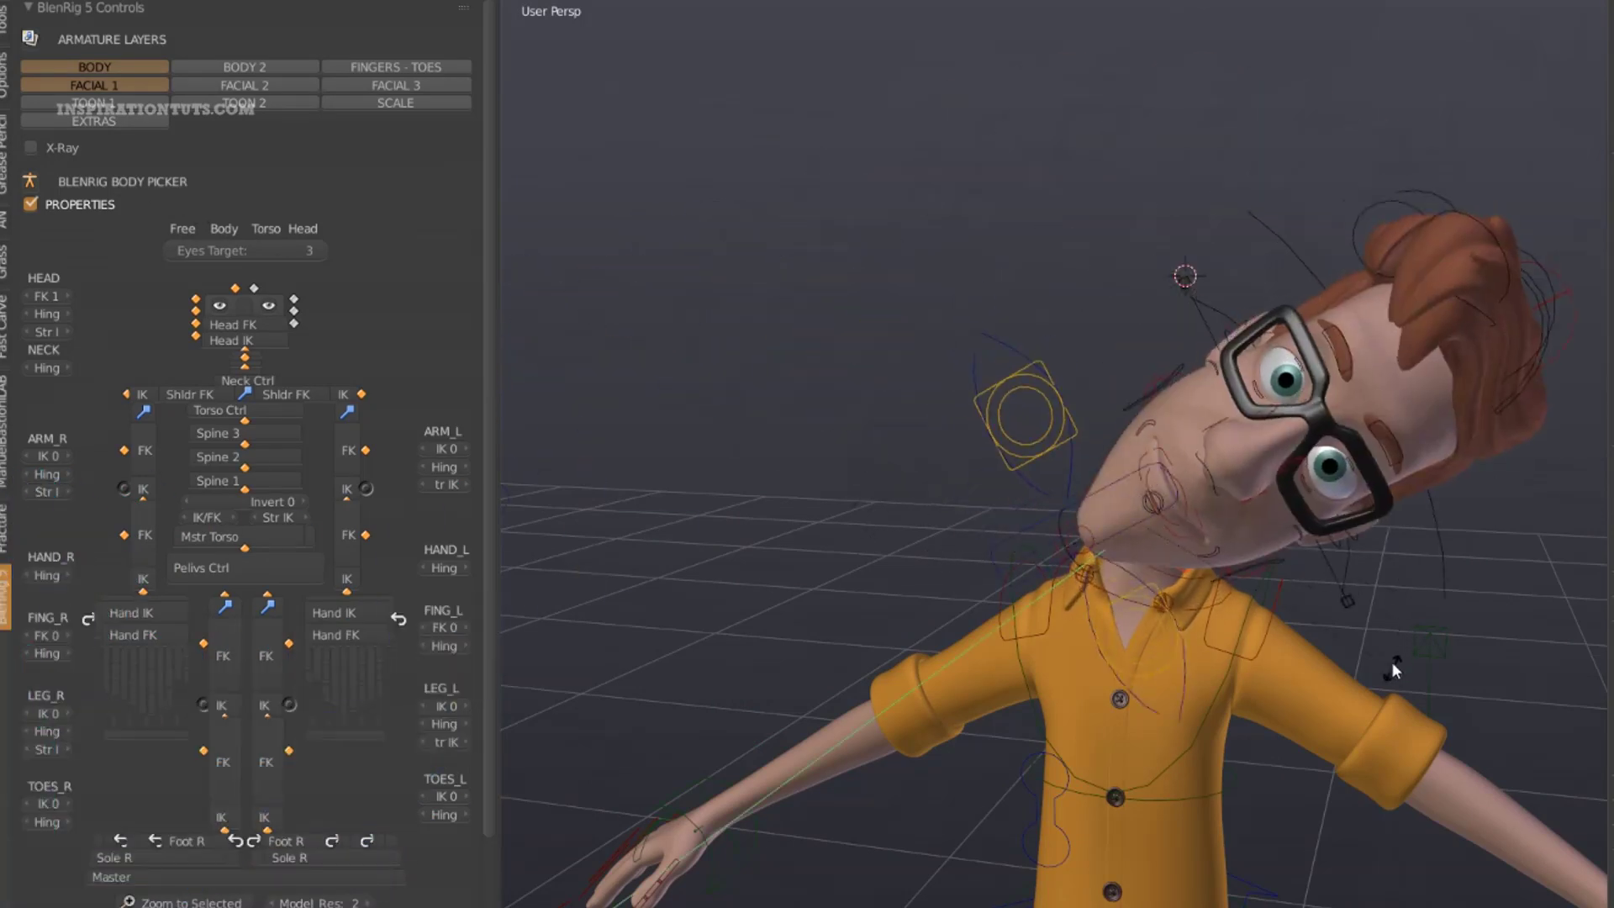
right_click(1293, 468)
middle_click_drag(1292, 468, 1252, 437)
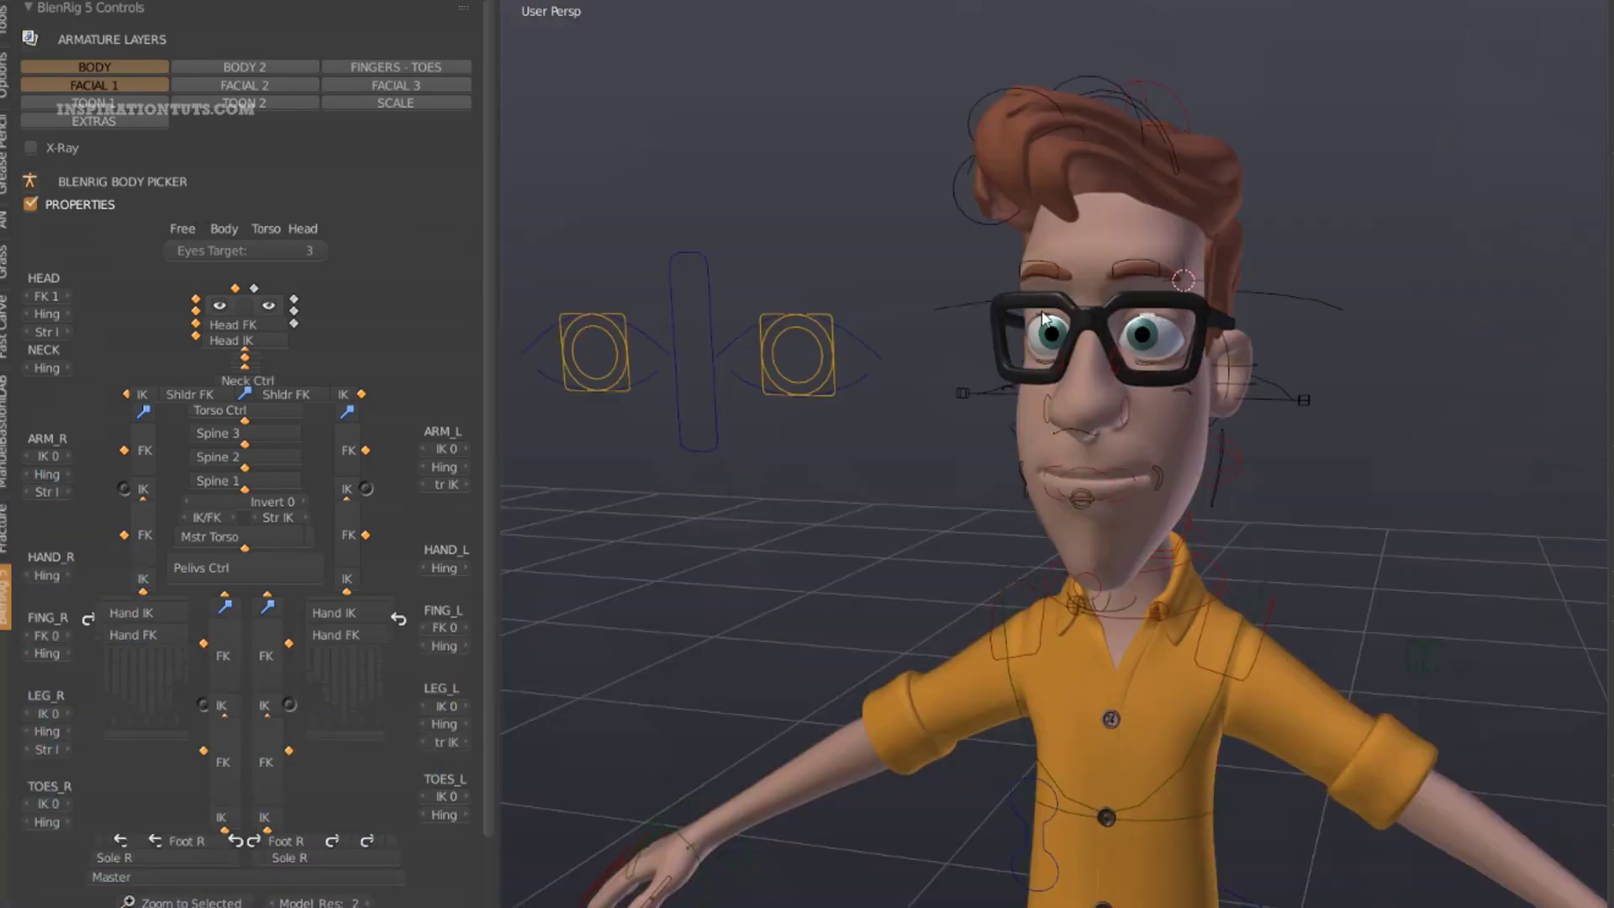
key("g")
scroll(1119, 265, "down", 5)
scroll(1485, 723, "up", 6)
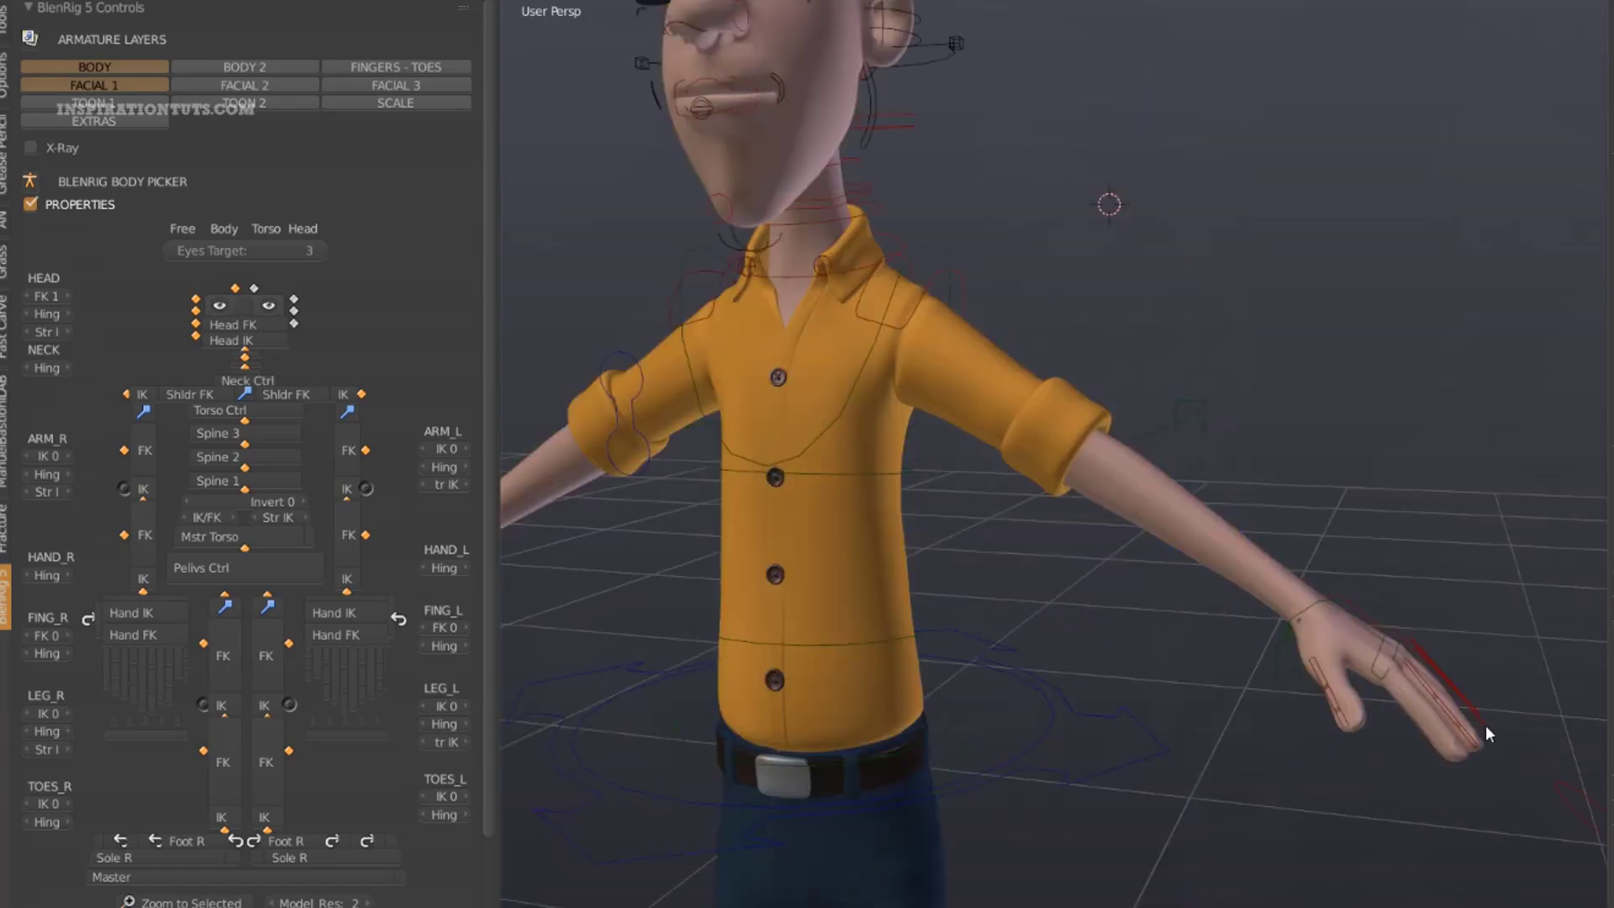
middle_click_drag(1485, 723, 1287, 538, "shift")
key("r")
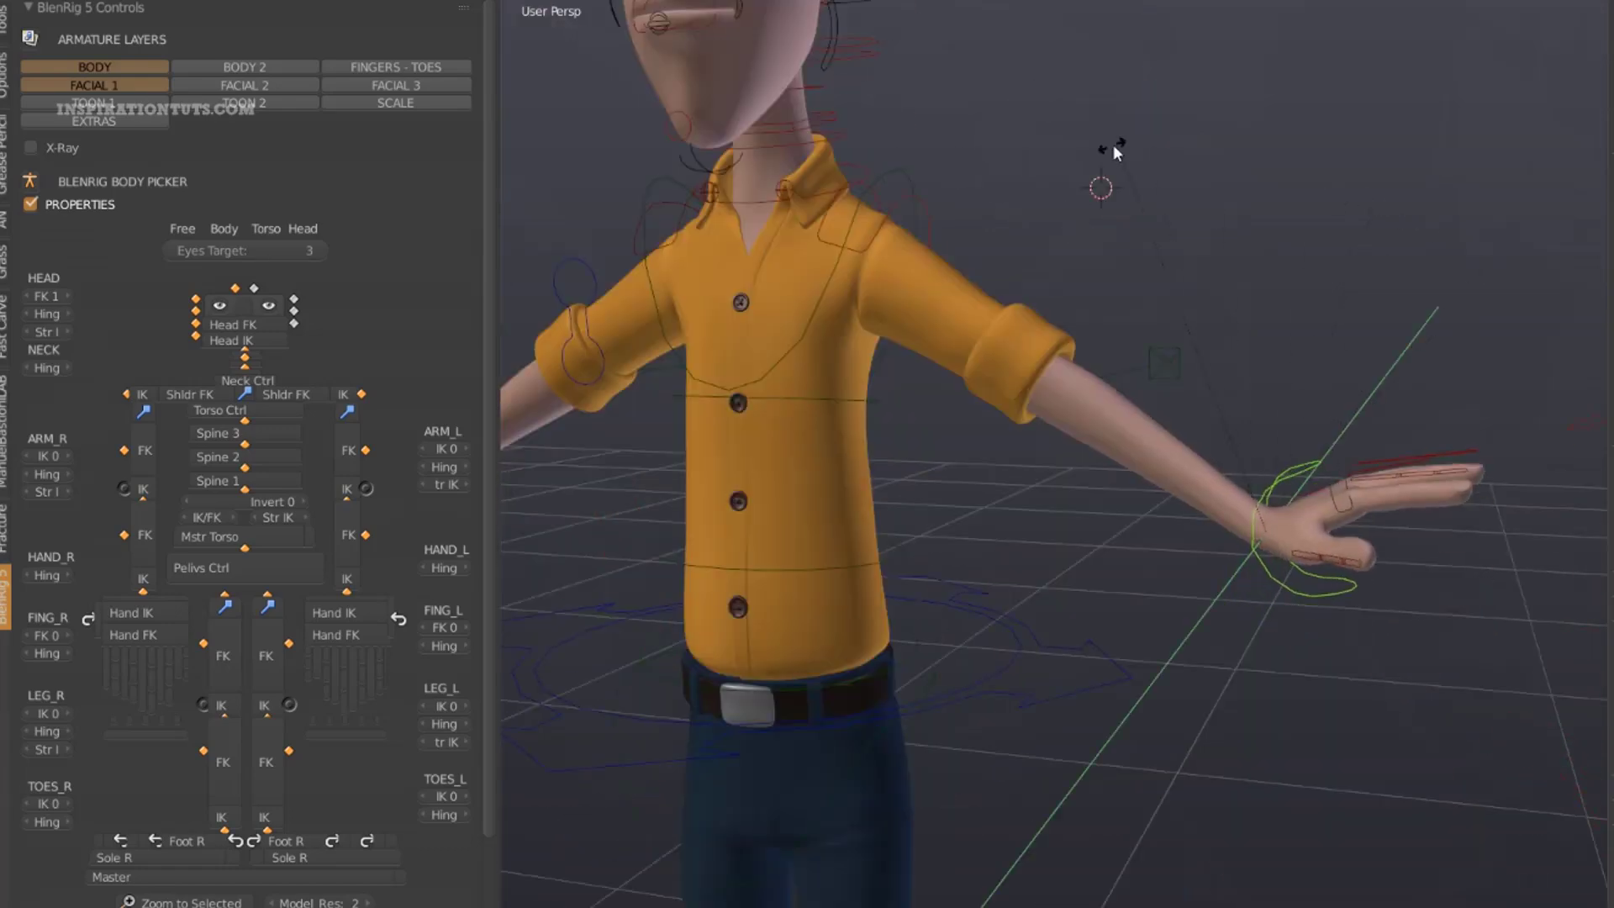
key("Escape")
key("r")
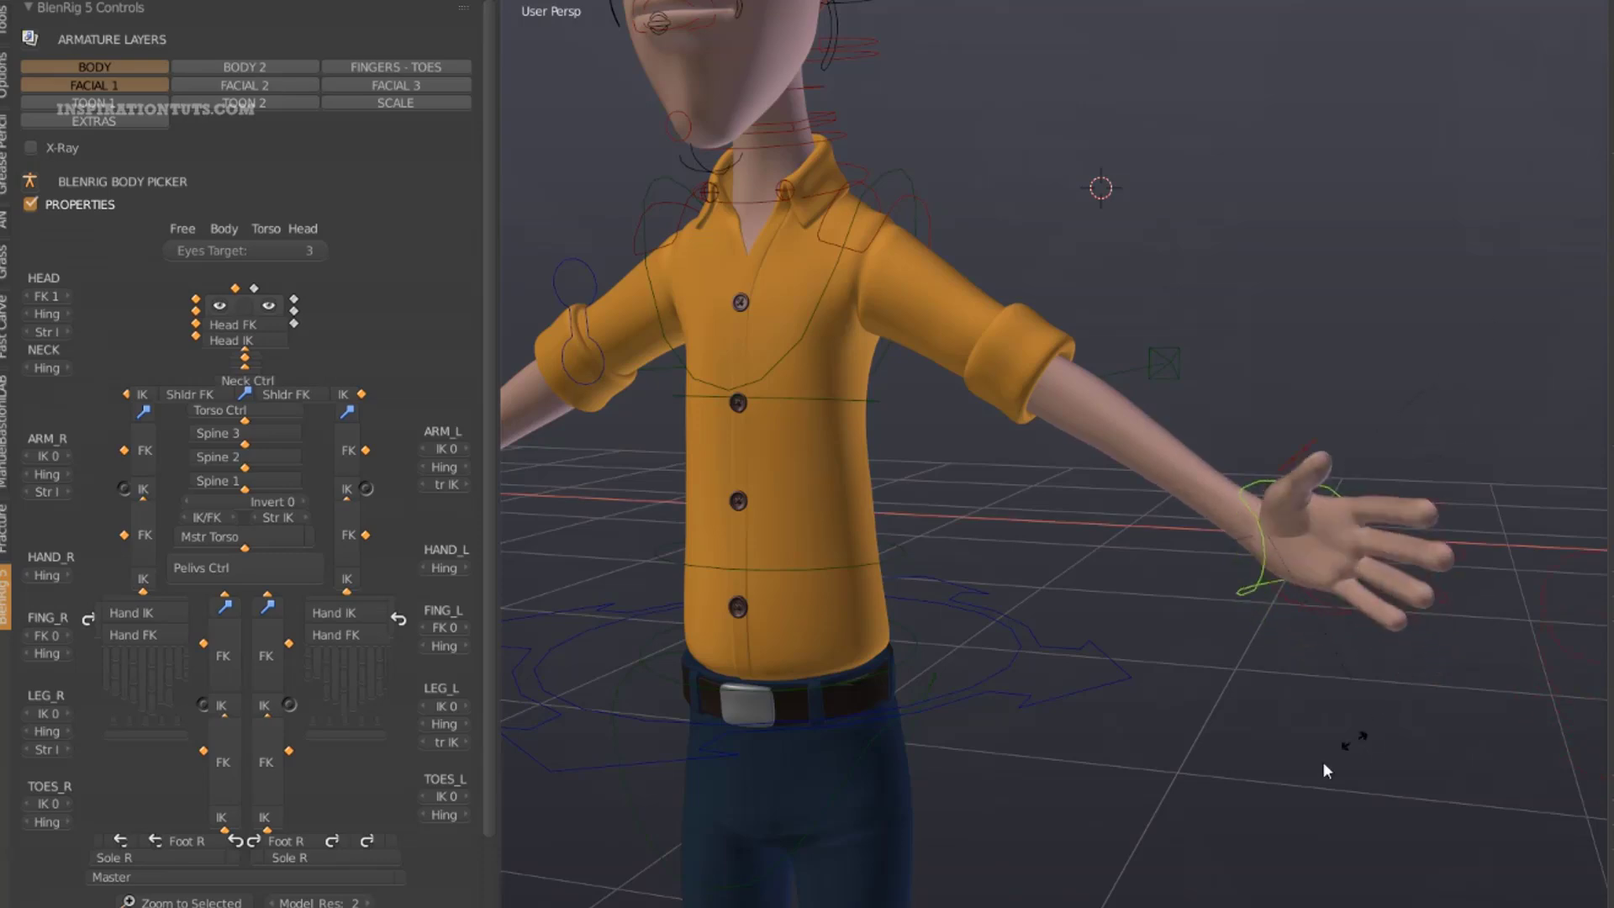
key("Escape")
right_click(1339, 568)
key("r")
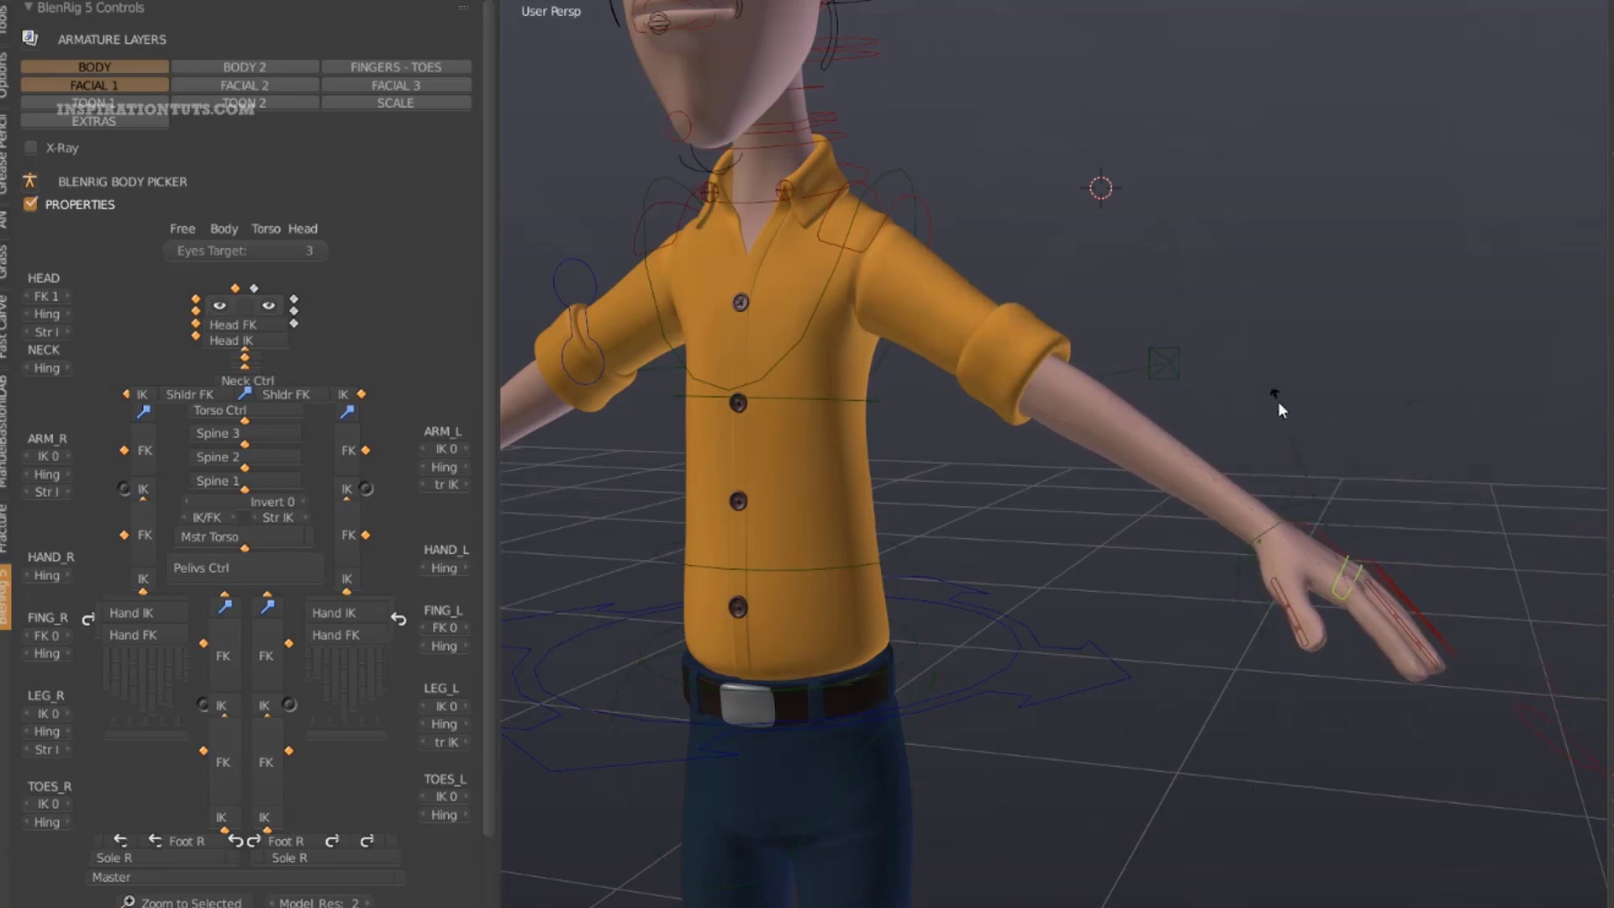
middle_click_drag(1383, 486, 1359, 490)
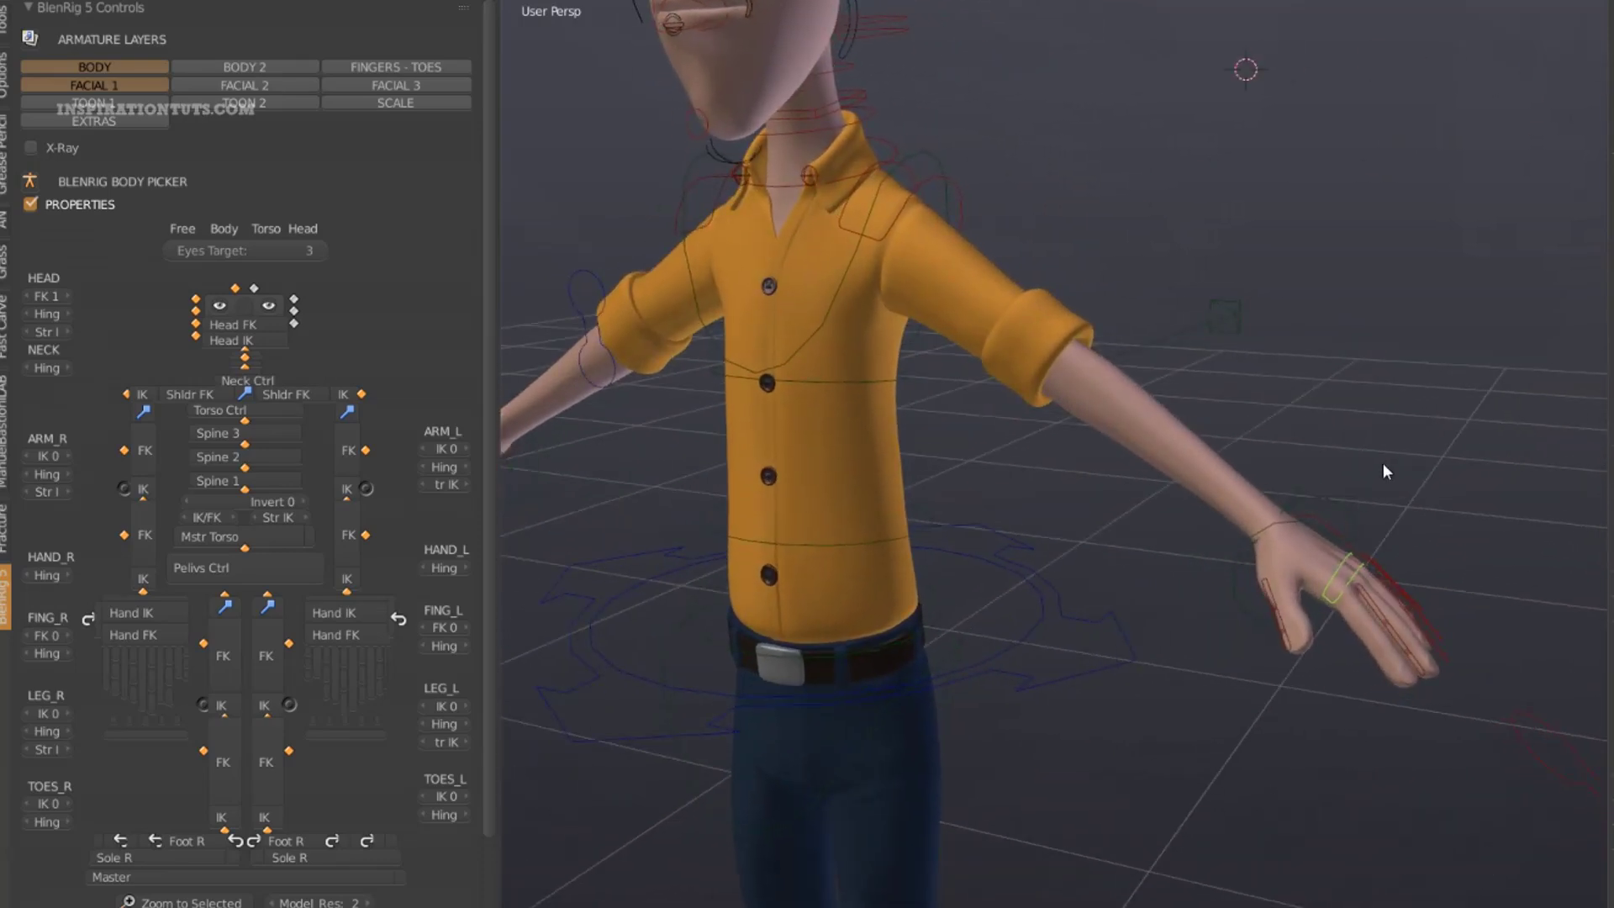
key("r")
key("Escape")
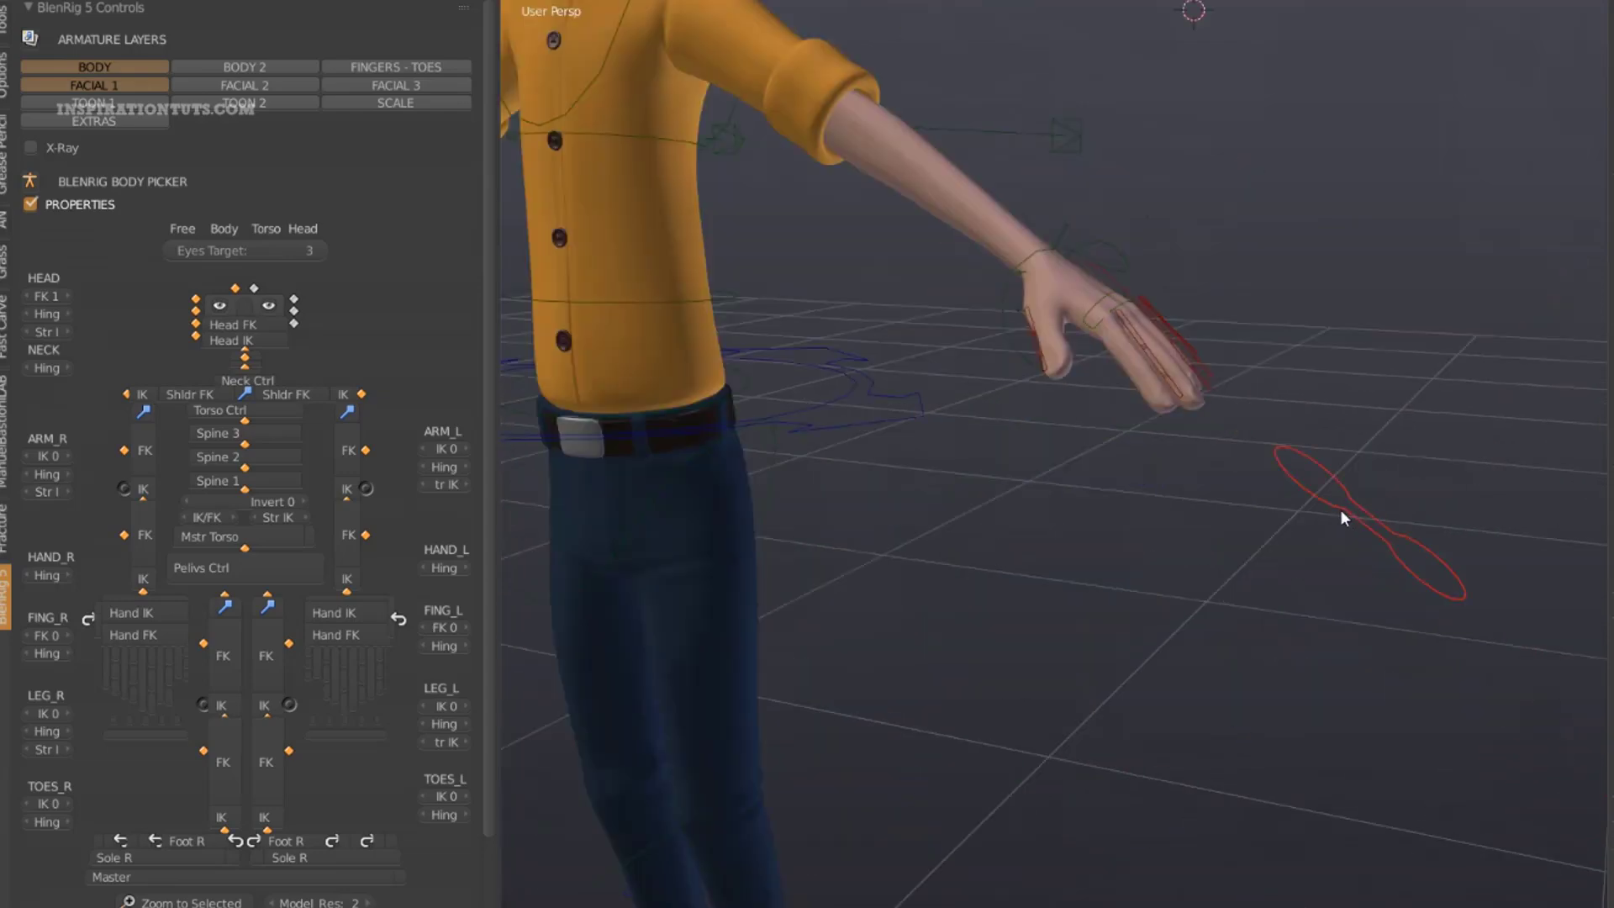
key("s")
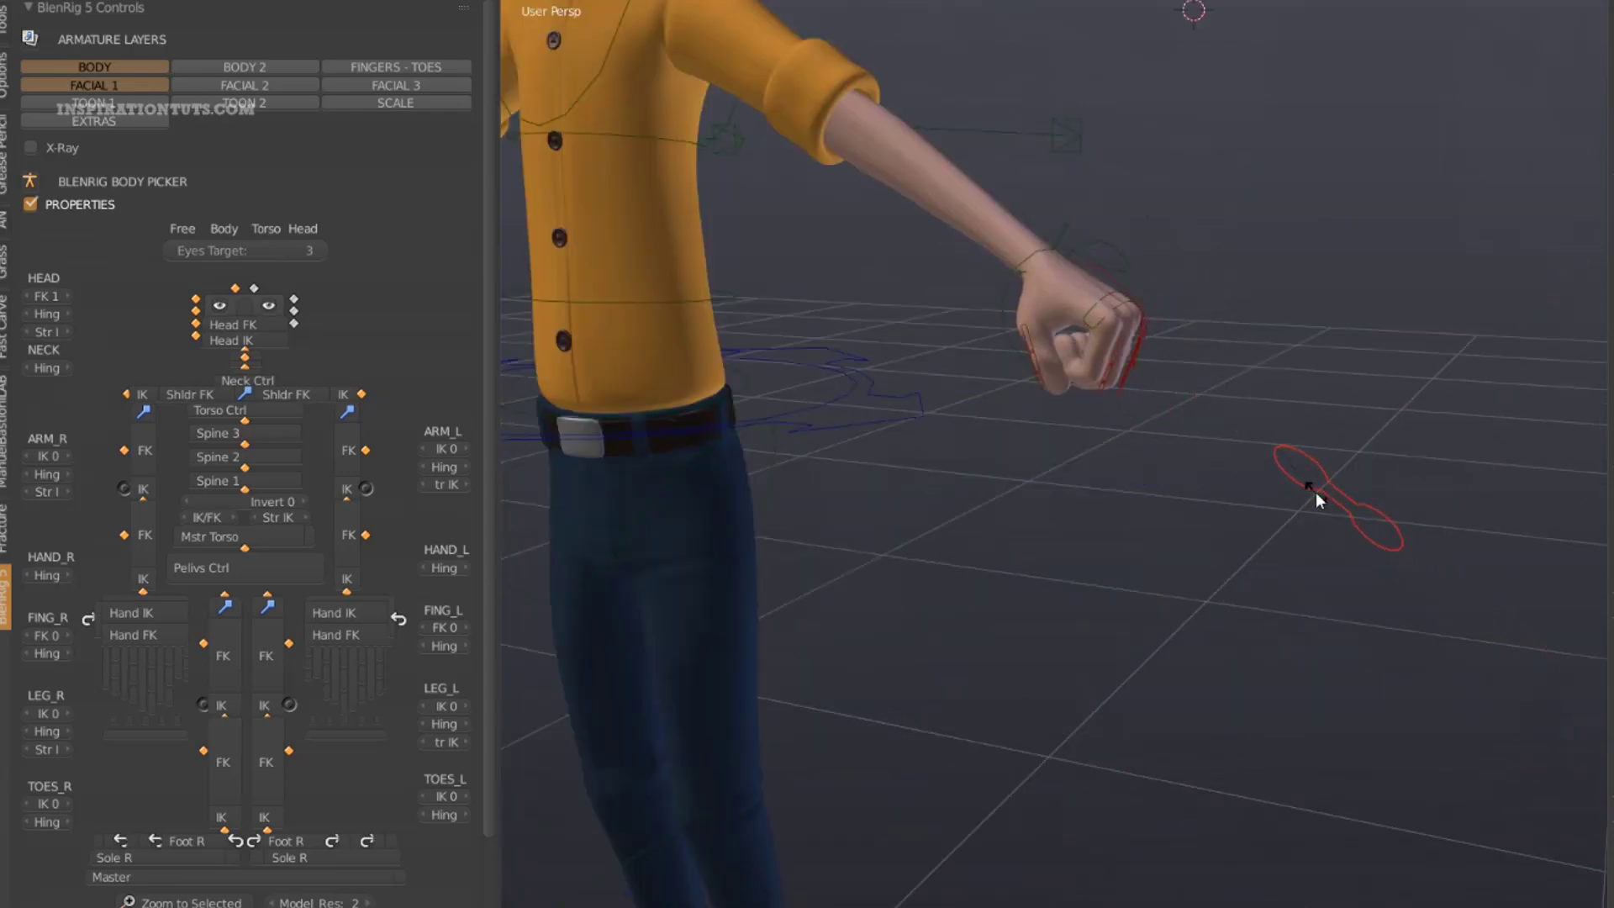
scroll(1219, 476, "up", 3)
right_click(1216, 456)
mouse_move(1216, 456)
middle_mouse_down()
mouse_move(1262, 471)
mouse_move(1131, 572)
mouse_move(1191, 587)
mouse_move(1094, 416)
middle_mouse_up()
scroll(1094, 416, "up", 4)
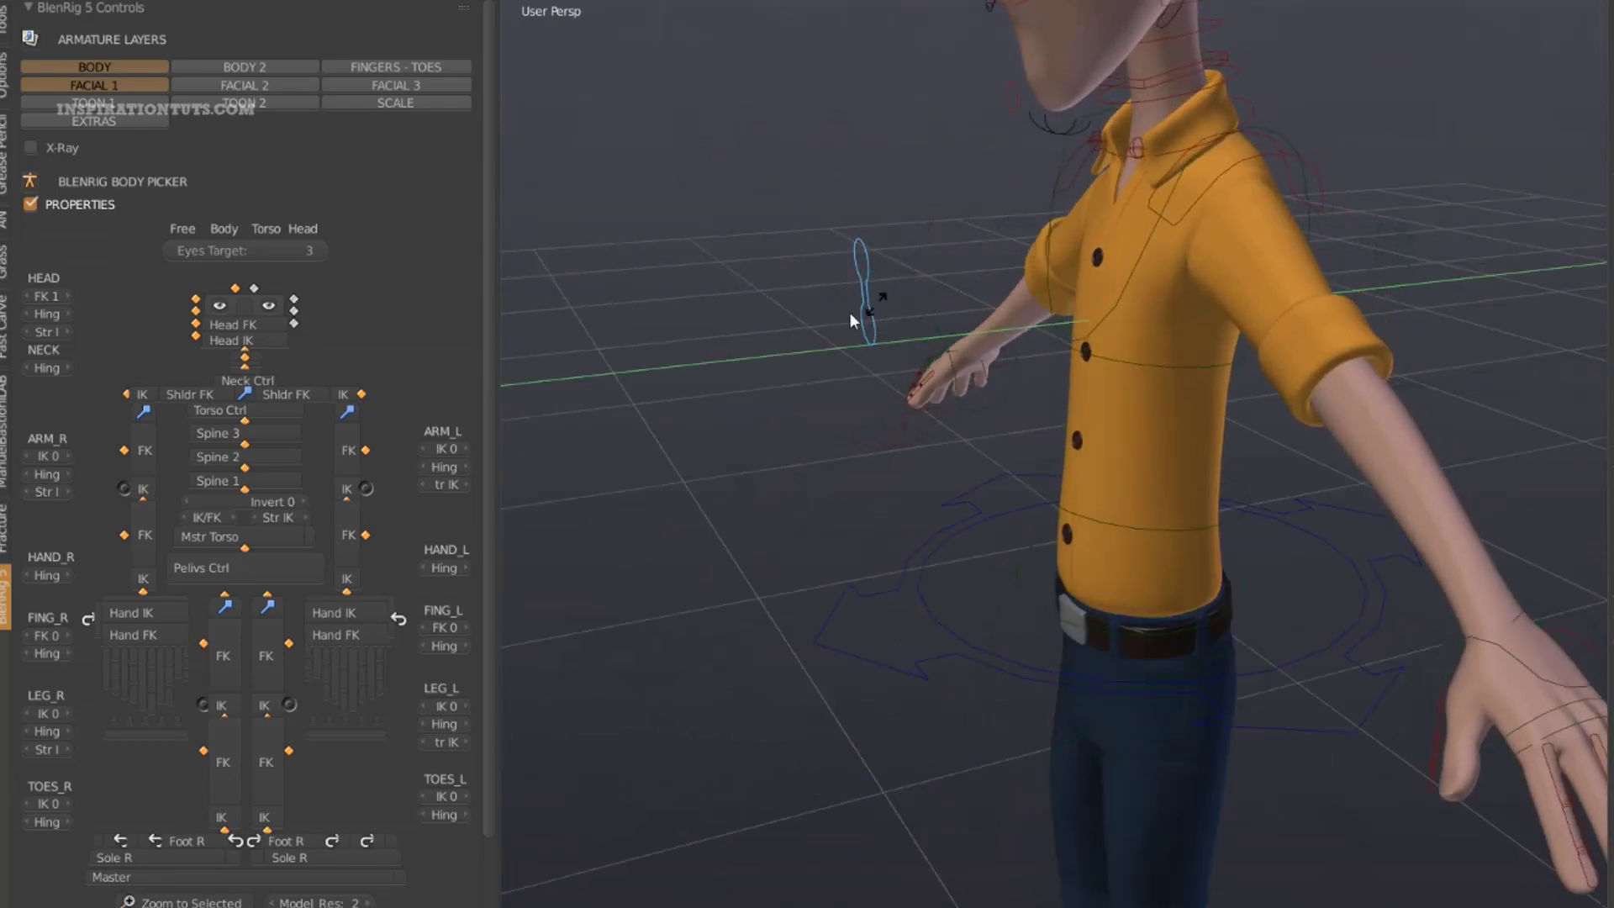
scroll(846, 312, "down", 2)
right_click(1102, 312)
scroll(1174, 323, "down", 3)
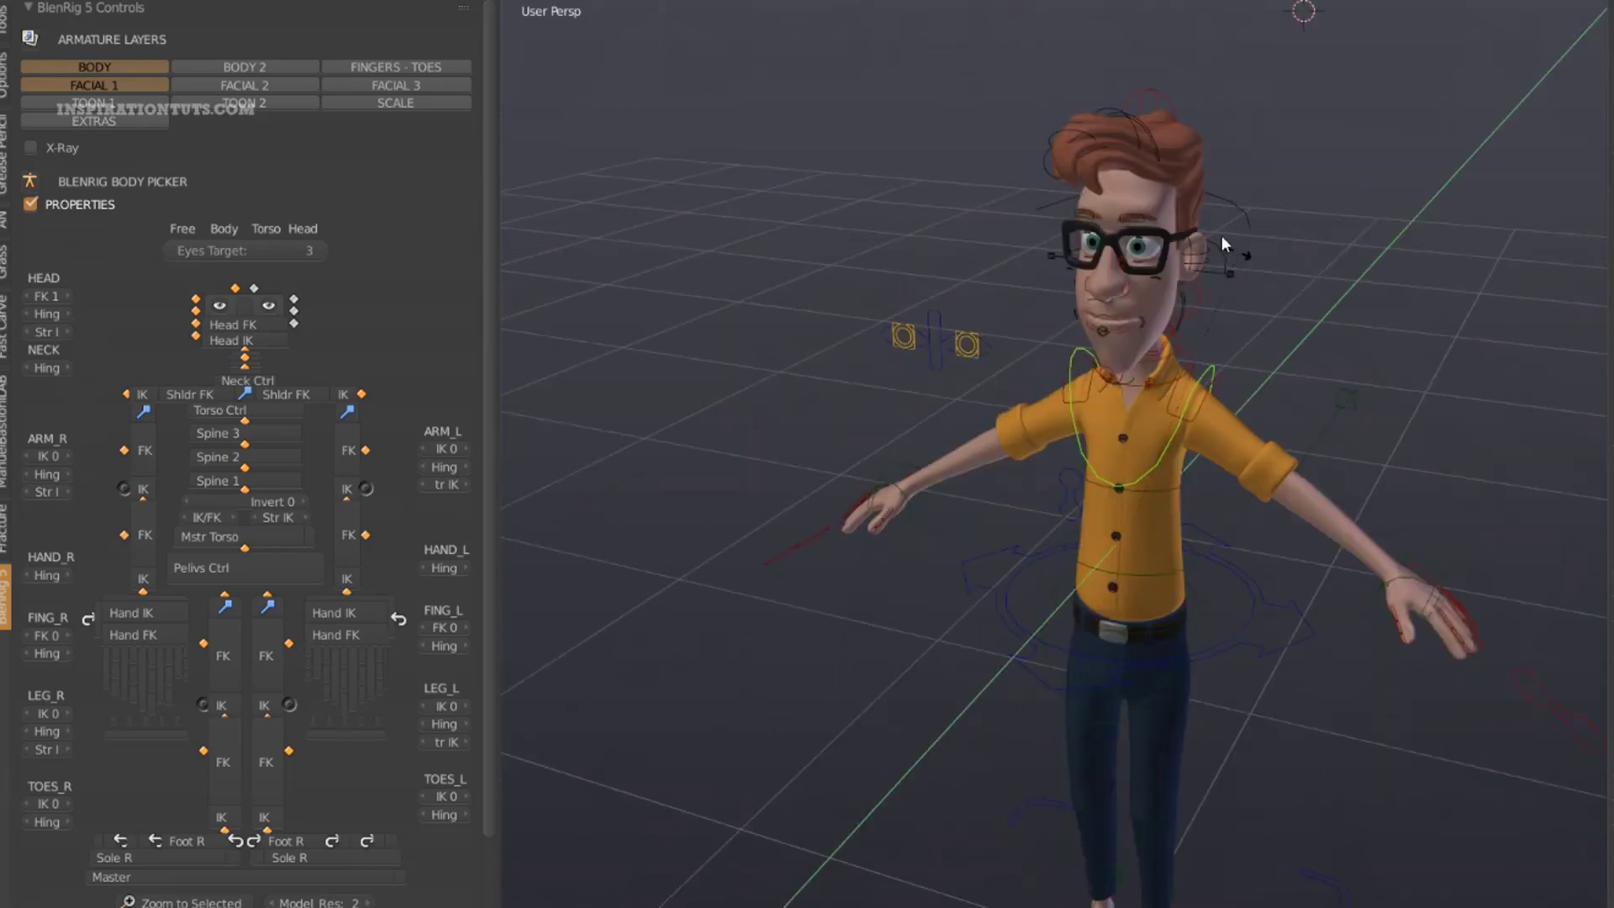
mouse_move(1212, 228)
middle_mouse_down()
mouse_move(1244, 254)
mouse_move(1141, 255)
mouse_move(1219, 719)
middle_mouse_up()
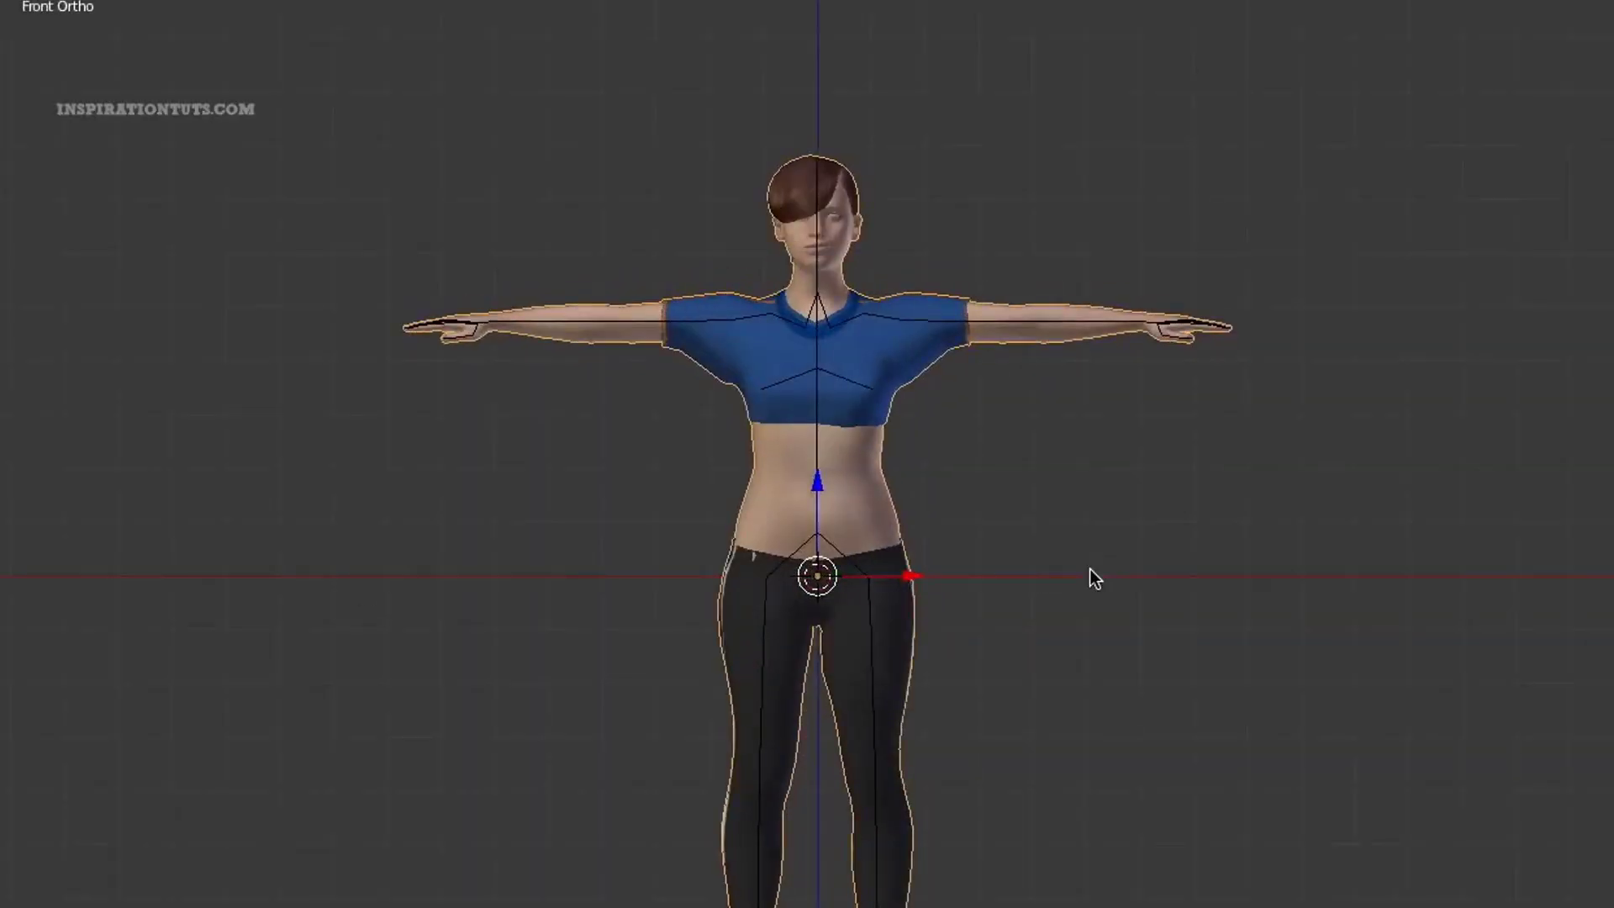
Parent the woman's mesh to her armature With Automatic Weights
key("ctrl+p")
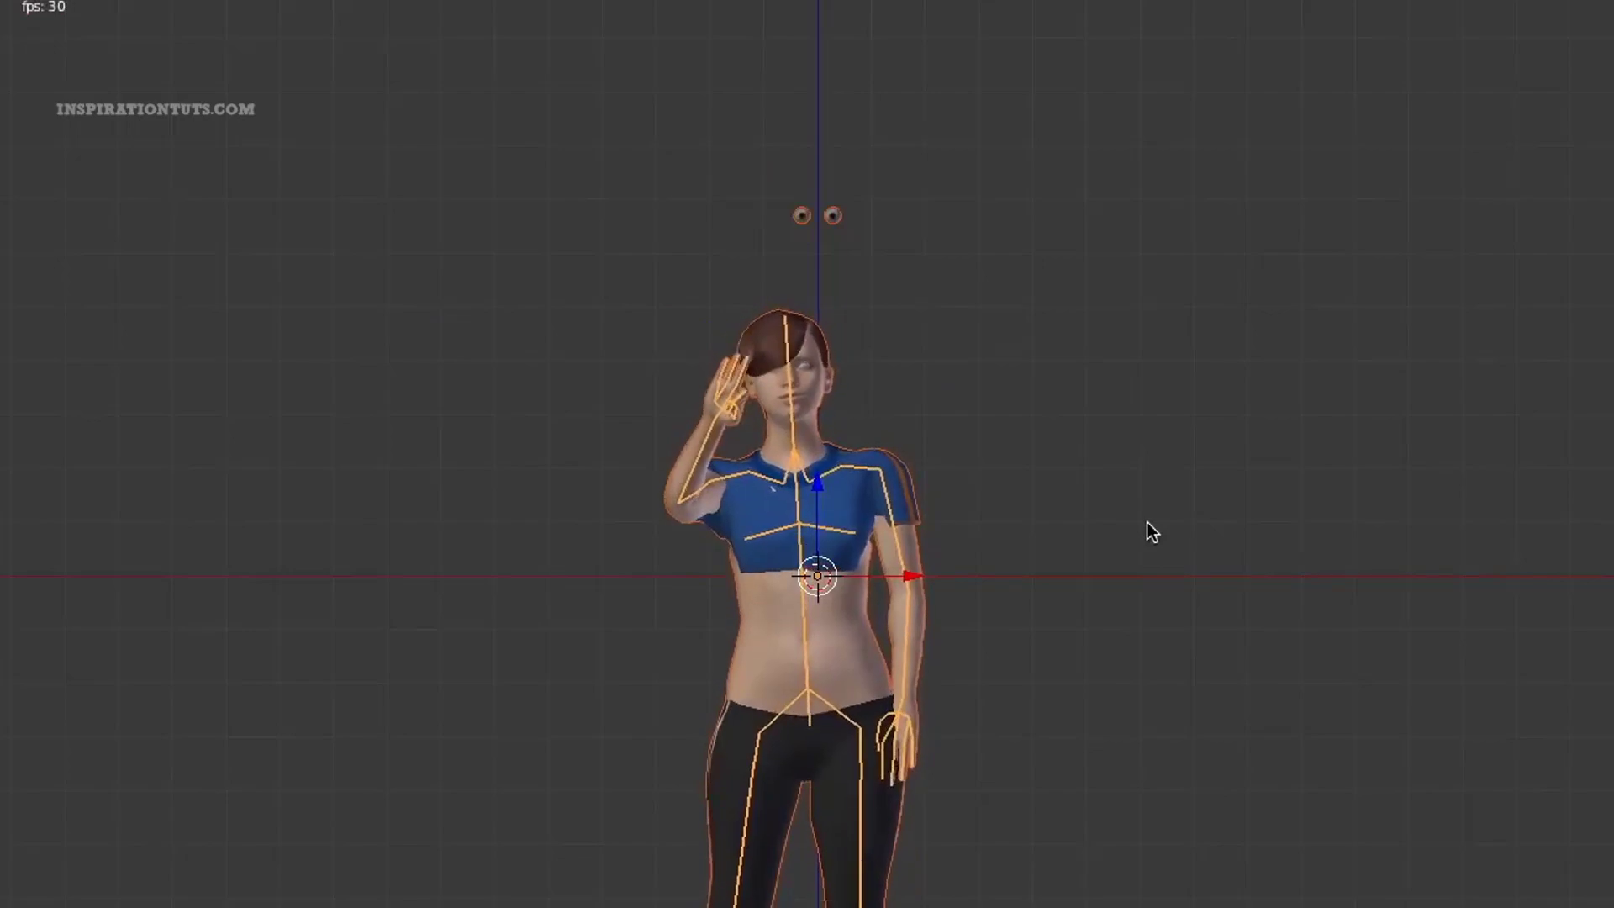
scroll(1111, 503, "up", 5)
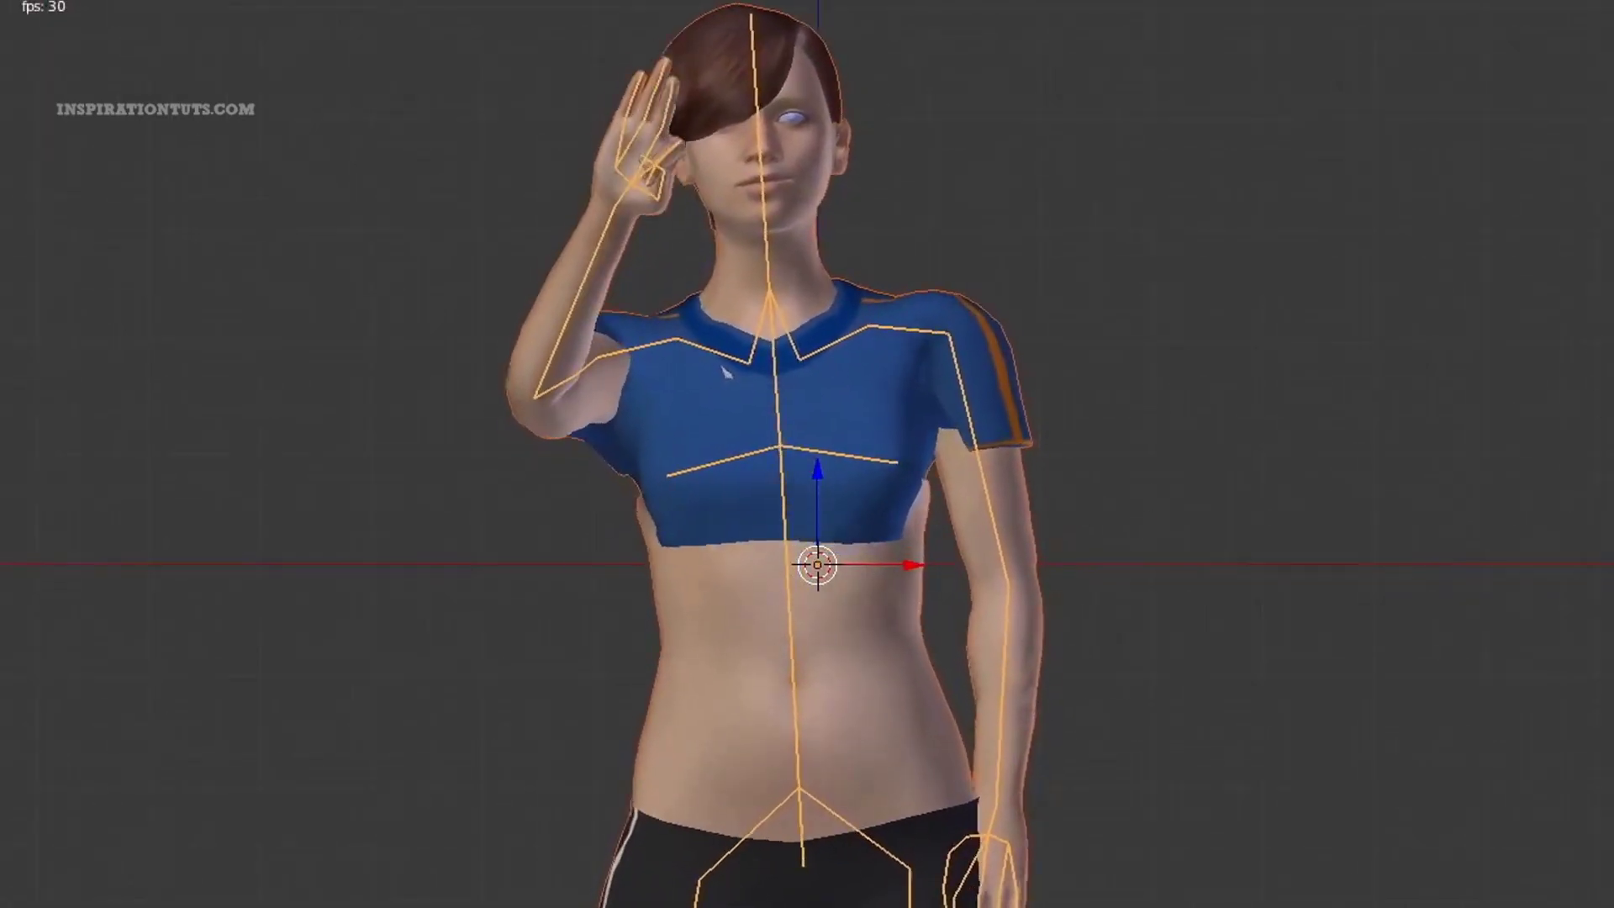
scroll(1060, 589, "down", 4)
mouse_move(732, 494)
middle_mouse_down()
mouse_move(1355, 508)
mouse_move(738, 517)
mouse_move(791, 536)
middle_mouse_up()
scroll(792, 537, "up", 7)
scroll(792, 537, "up", 3, "shift")
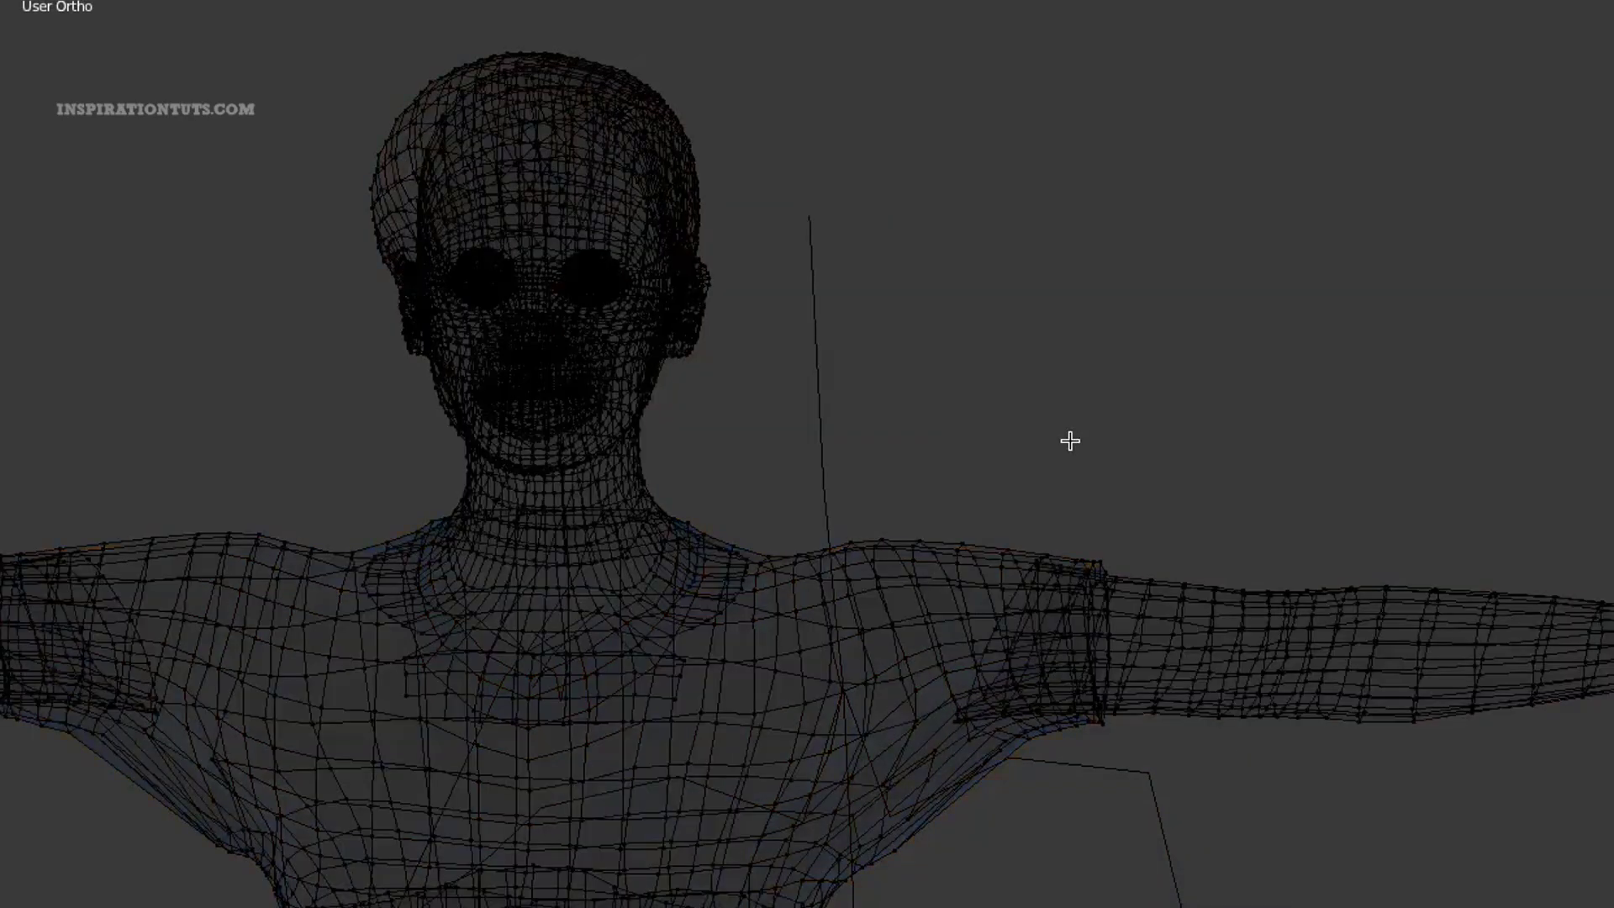
Check both hands' vertices in front wireframe view, restore textured shading and play the wave
key("KP_1")
scroll(1069, 441, "down", 4)
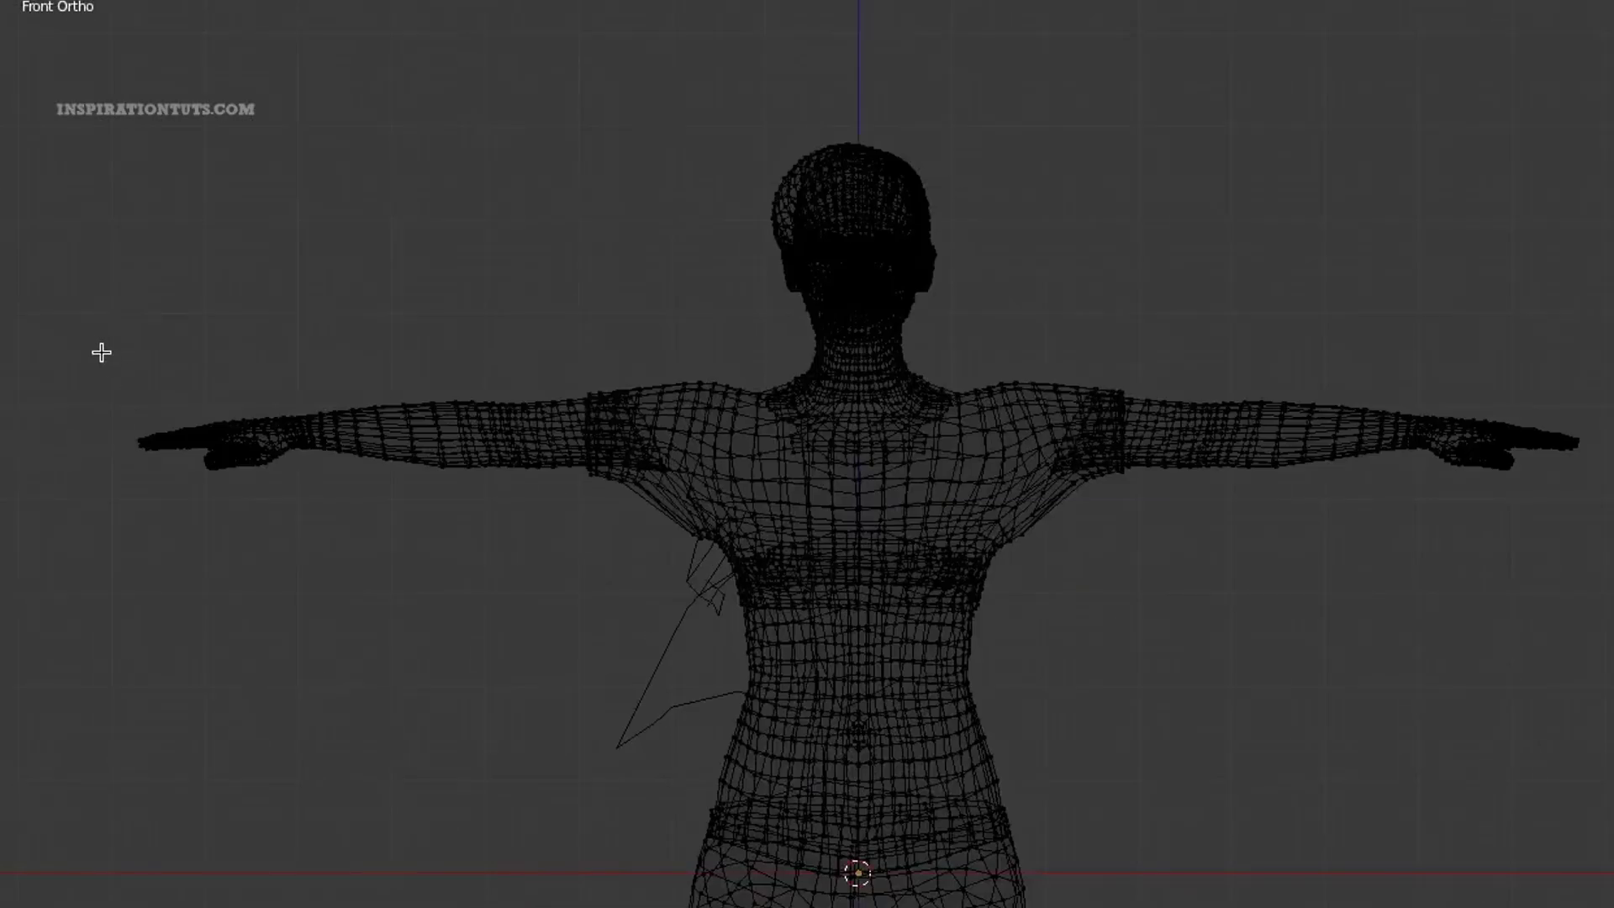
left_click_drag(77, 333, 349, 523)
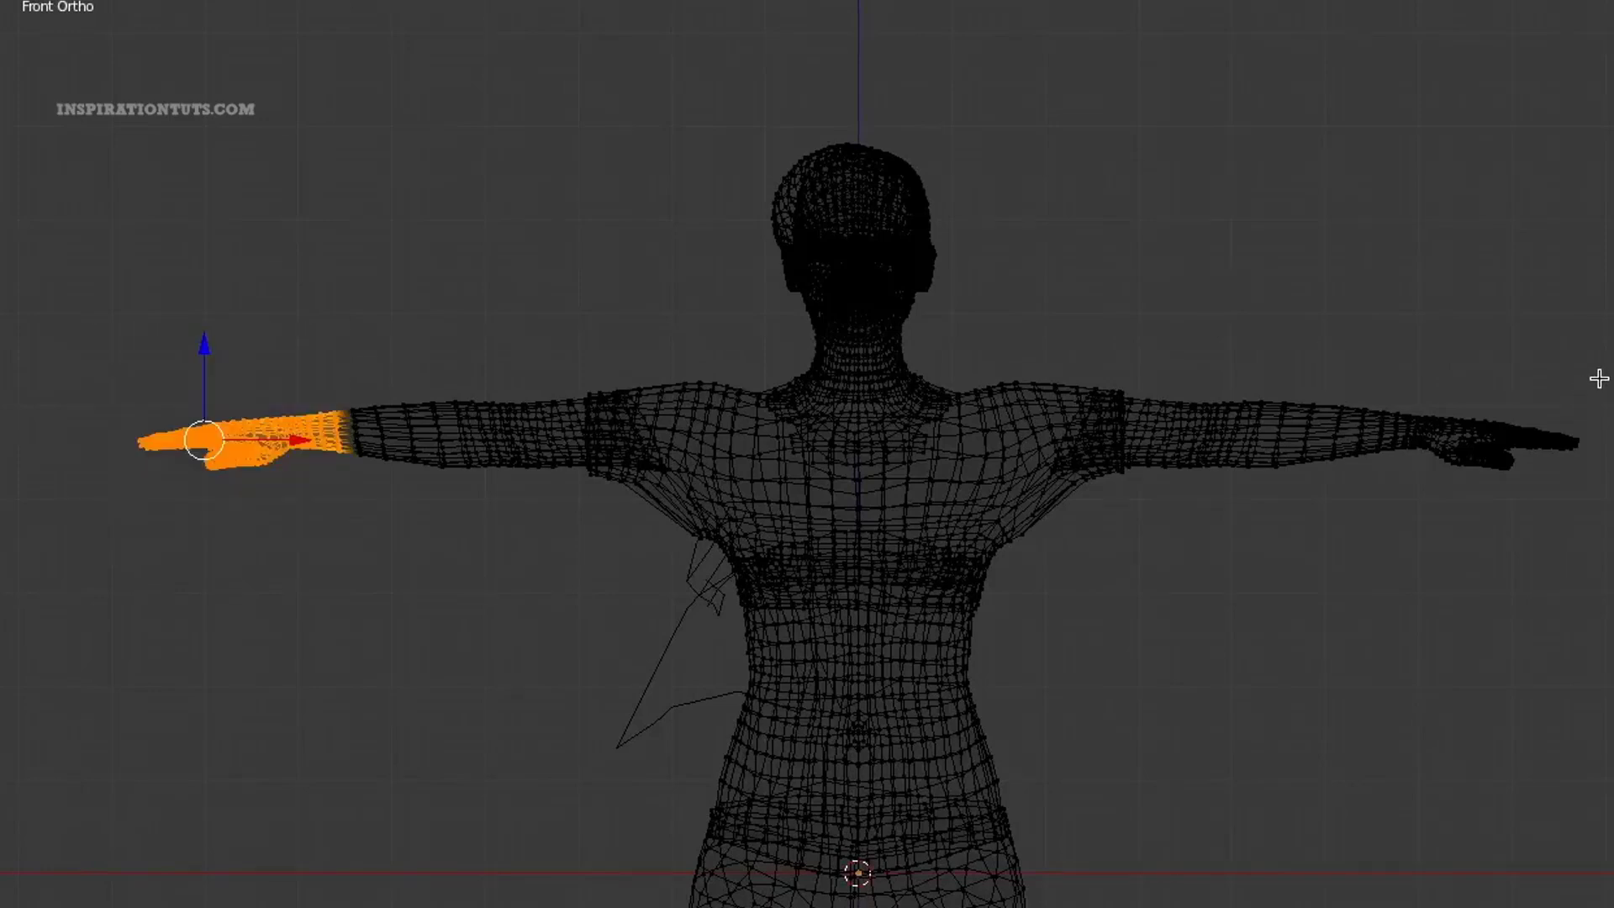
left_click_drag(1375, 535, 1372, 536)
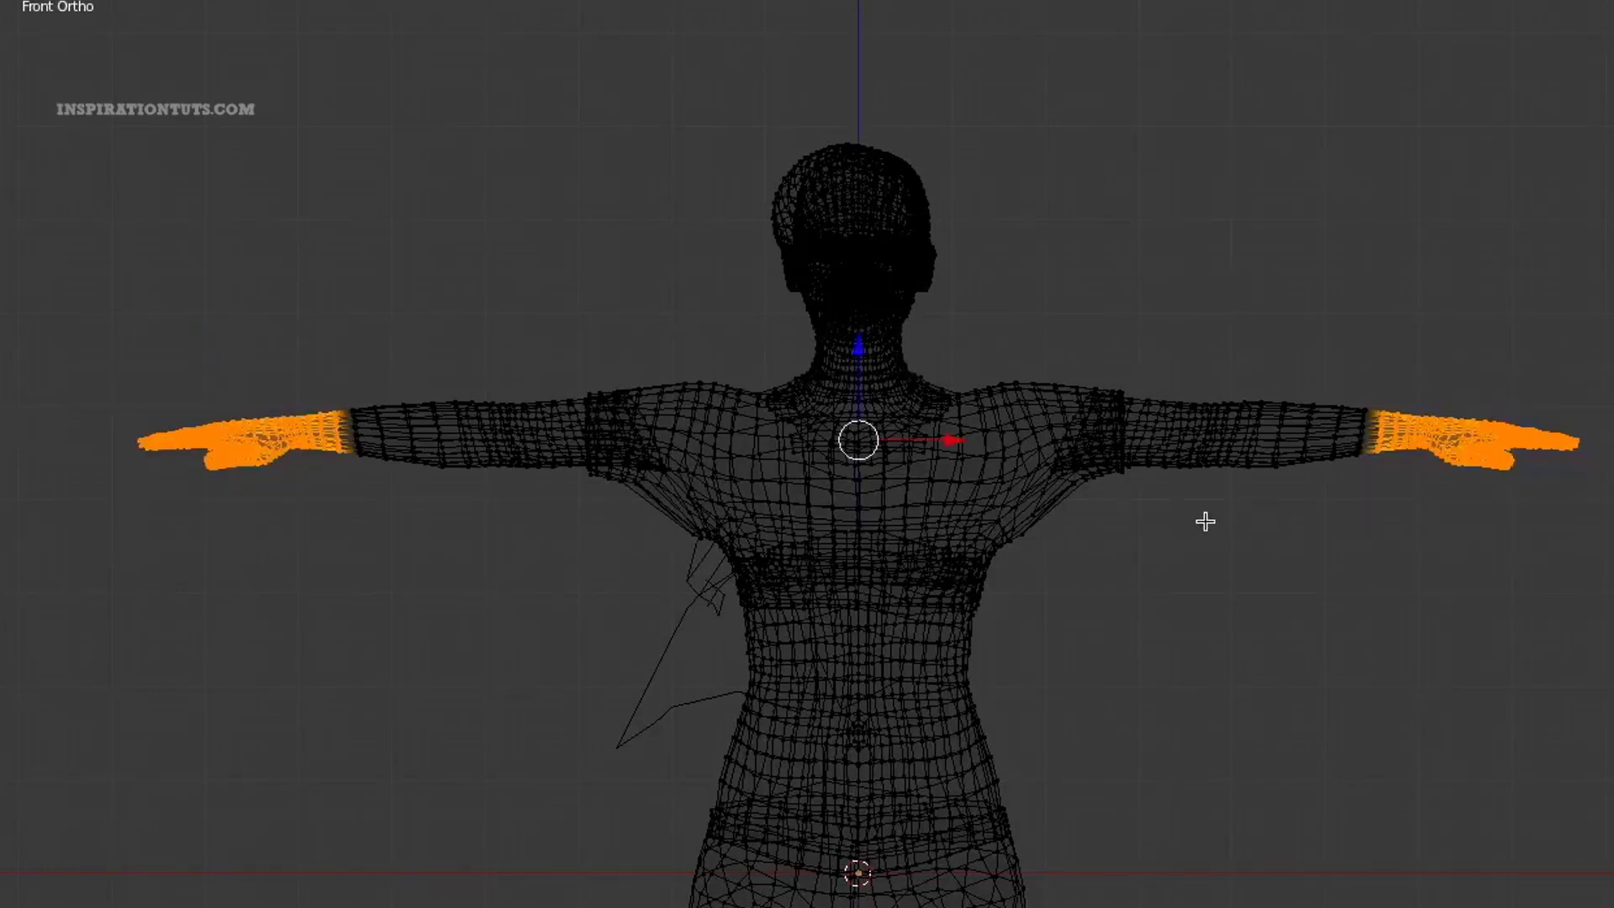
key("z")
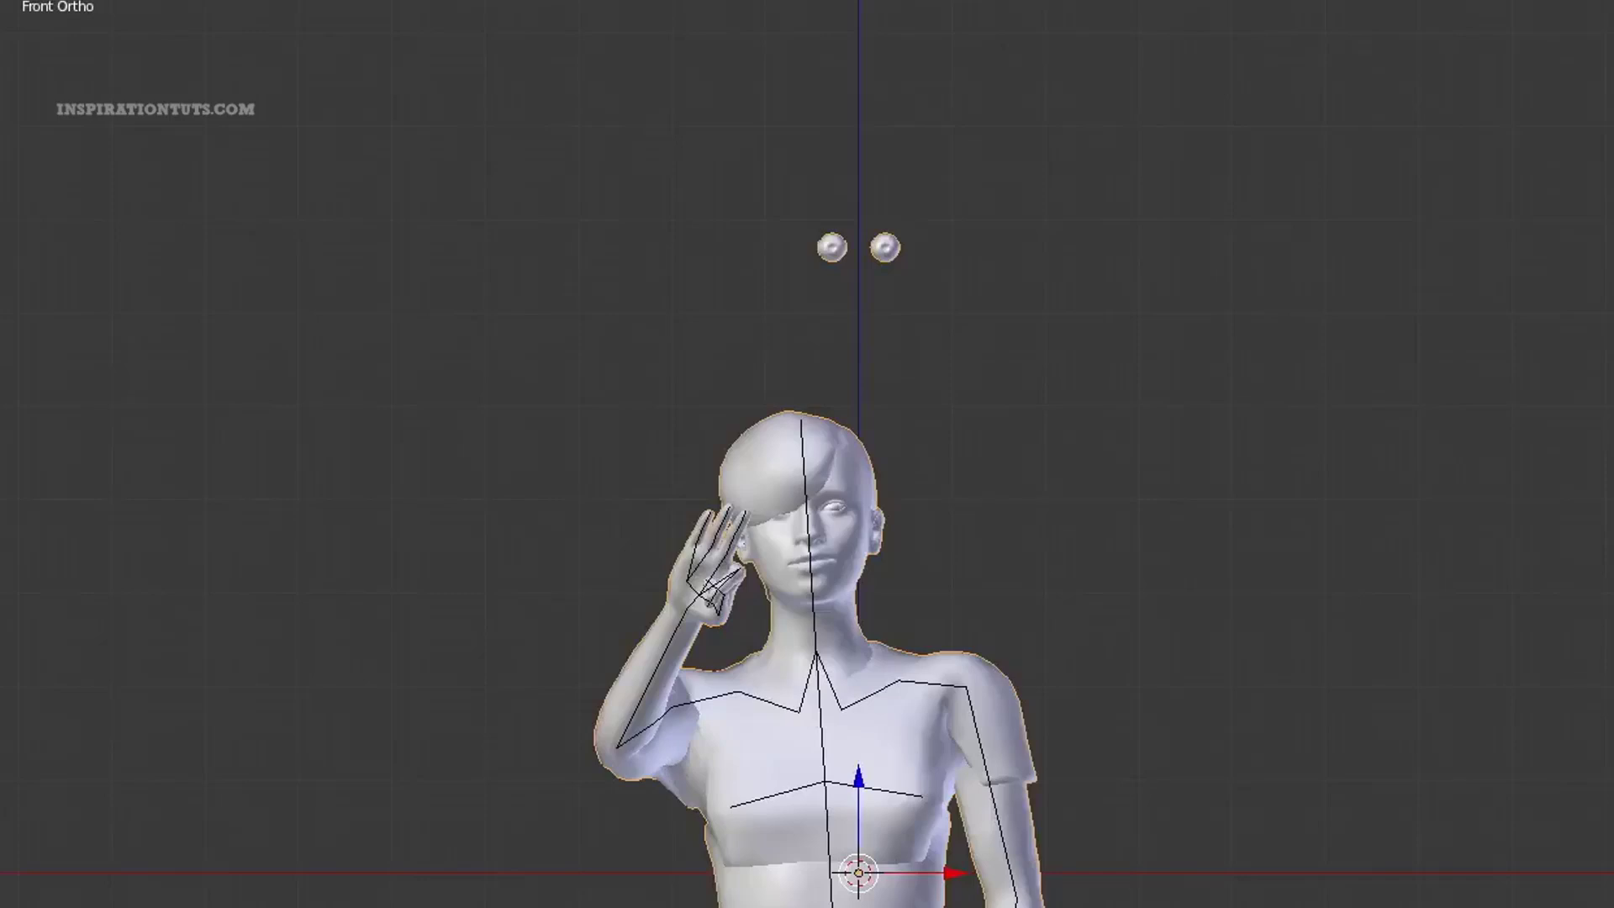
key("alt+z")
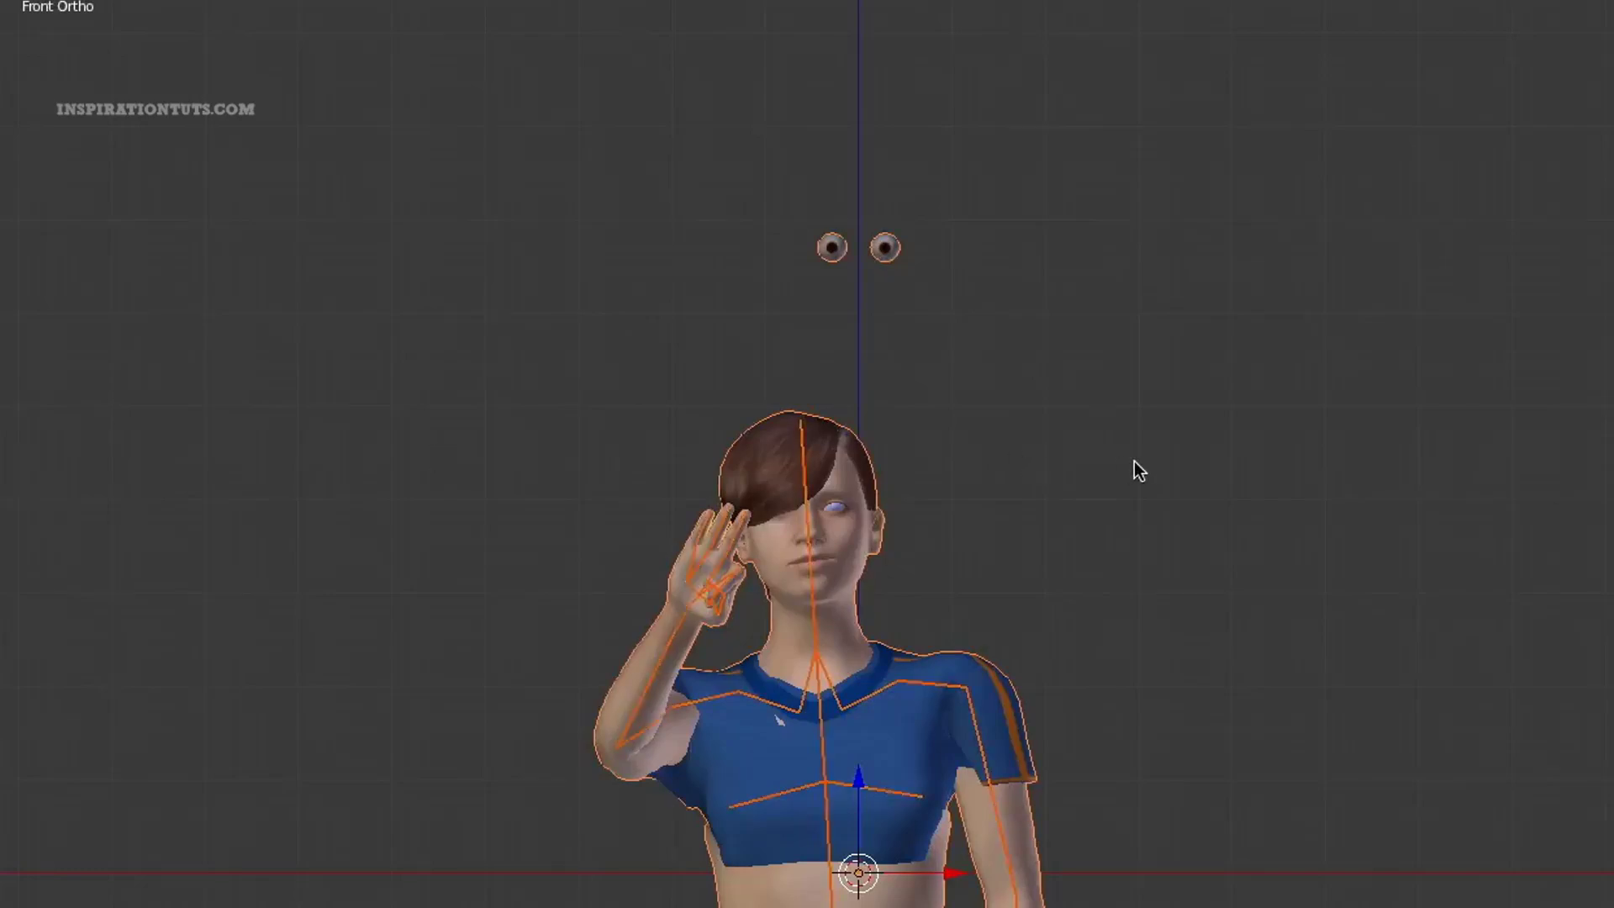
key("alt+a")
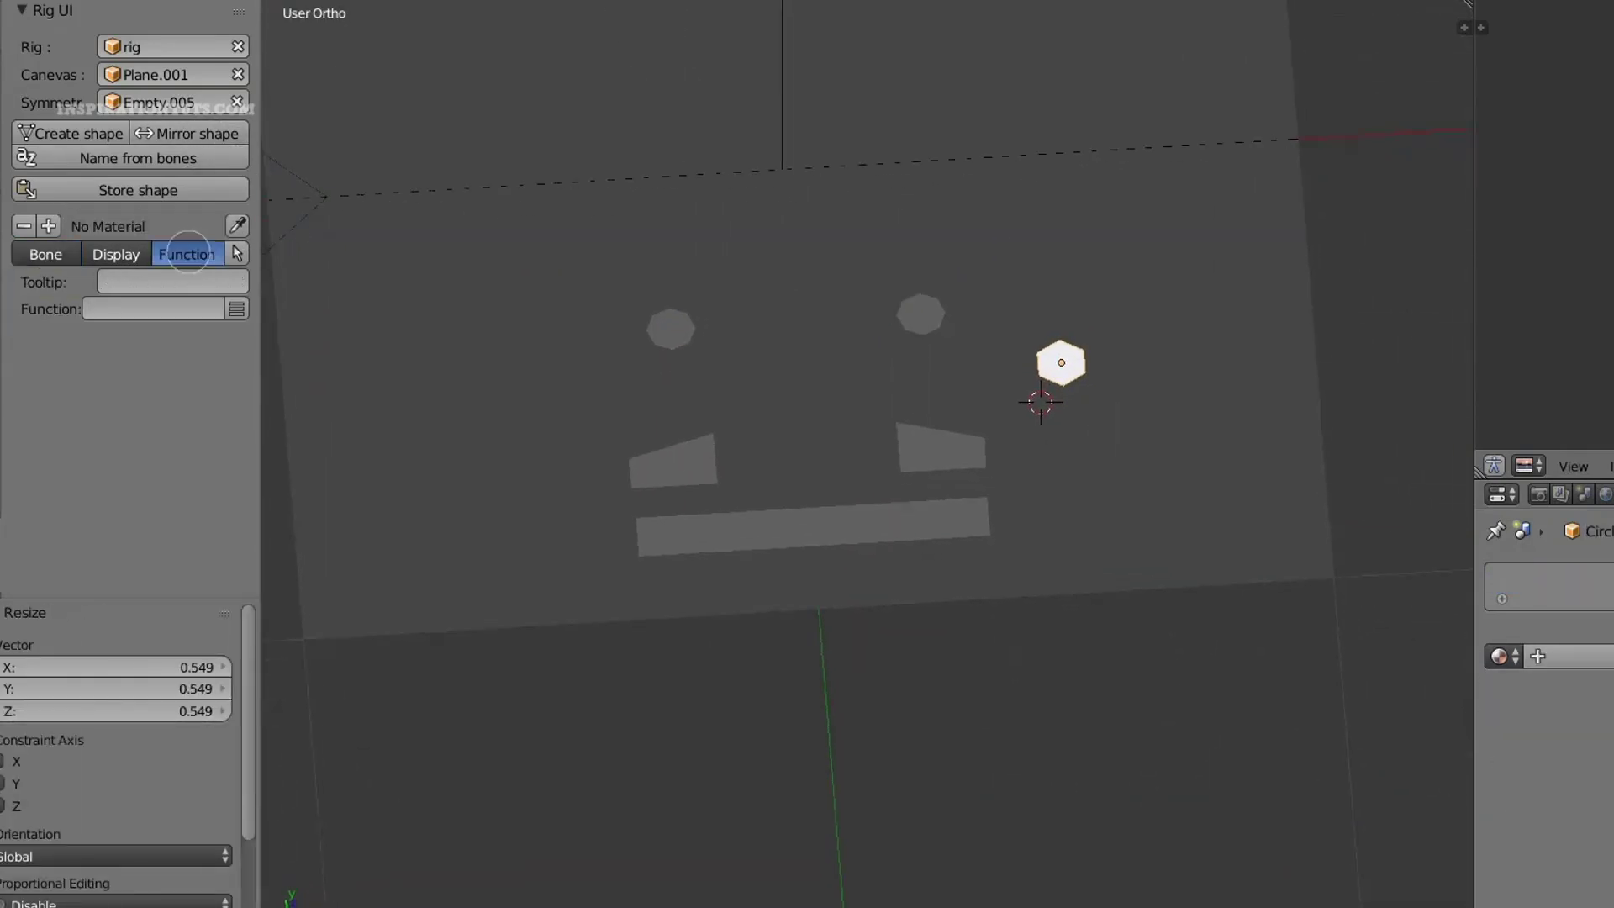
Set the shape's Function to select_bones and begin editing its Arguments
left_click(236, 309)
left_click(353, 496)
left_click(112, 363)
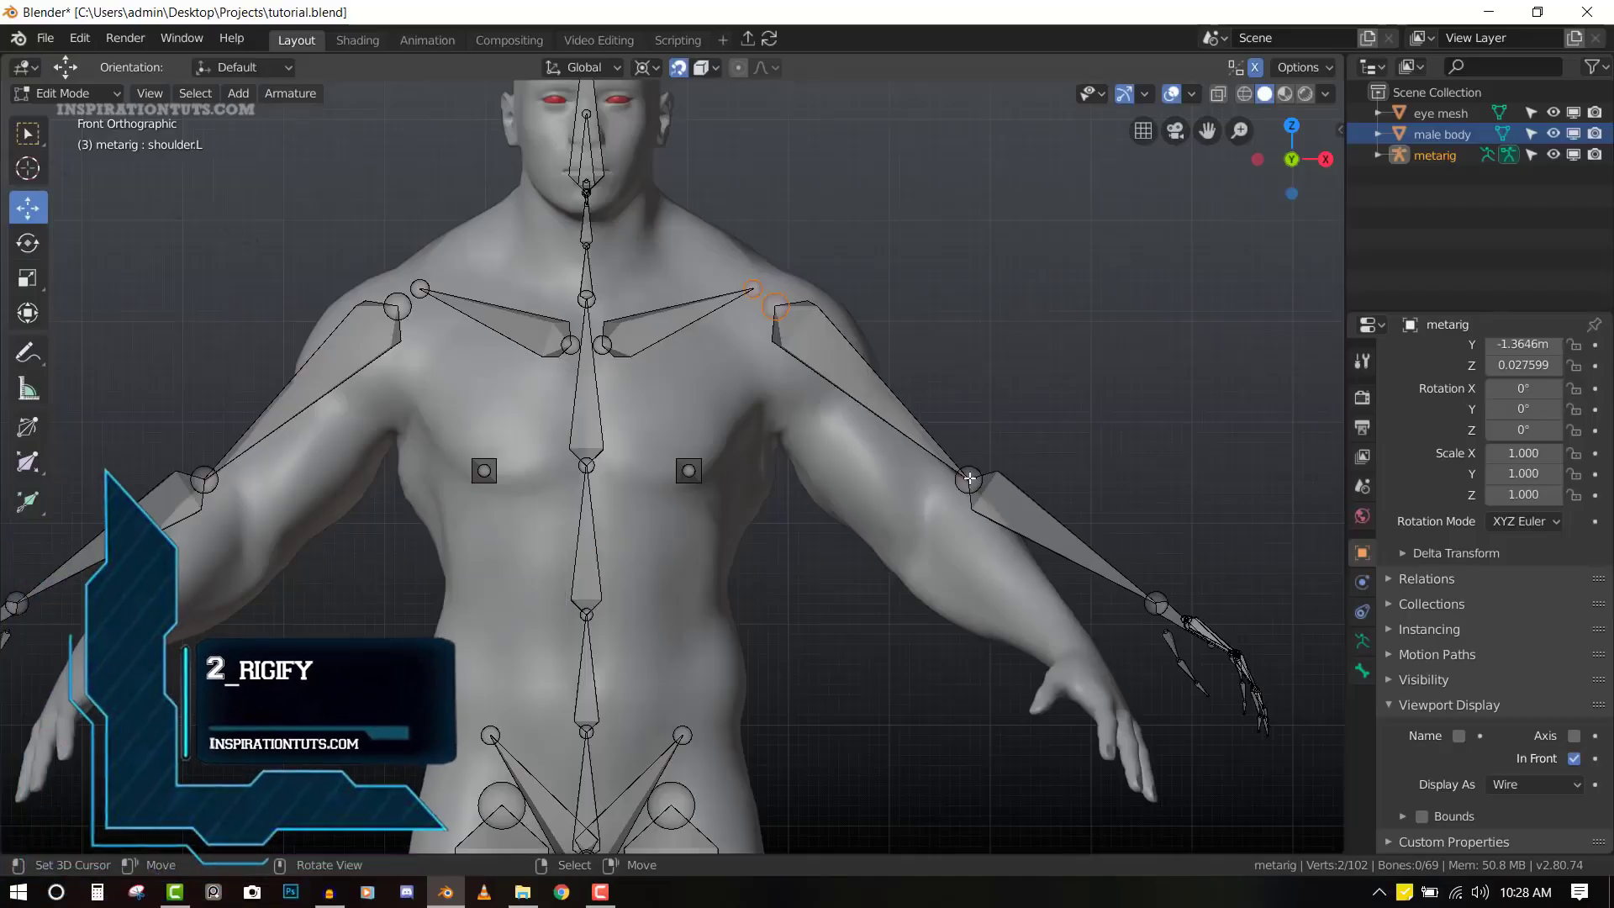
Move the left upper arm and hand bones onto the body mesh
key("g")
left_click(918, 519)
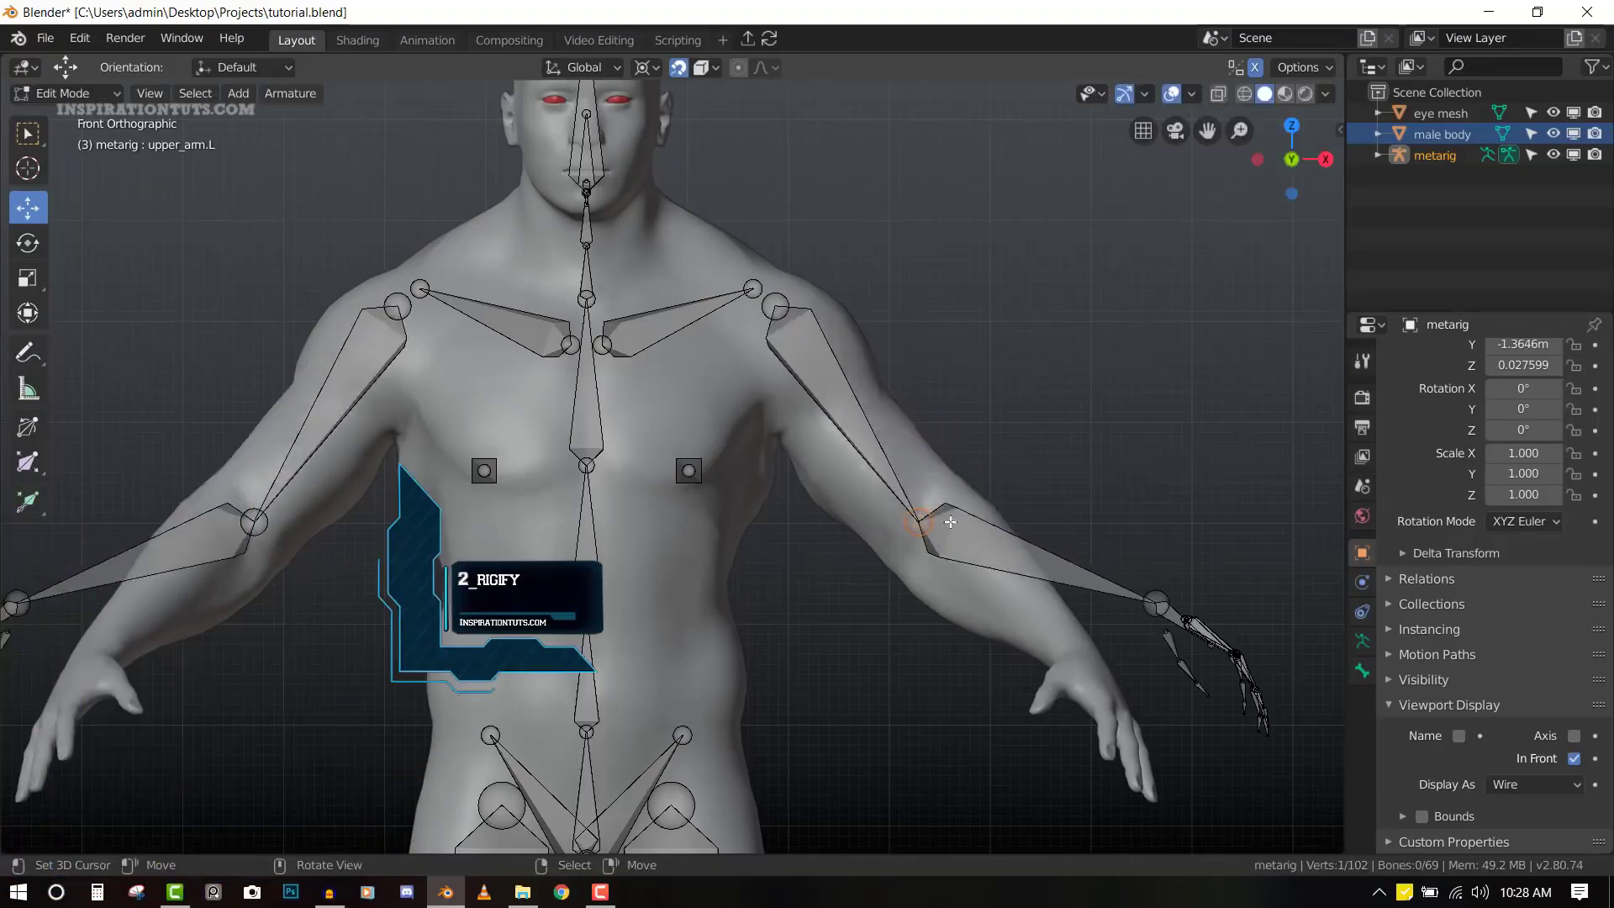
mouse_move(1050, 589)
middle_mouse_down()
mouse_move(878, 642)
mouse_move(966, 622)
middle_mouse_up()
key("g")
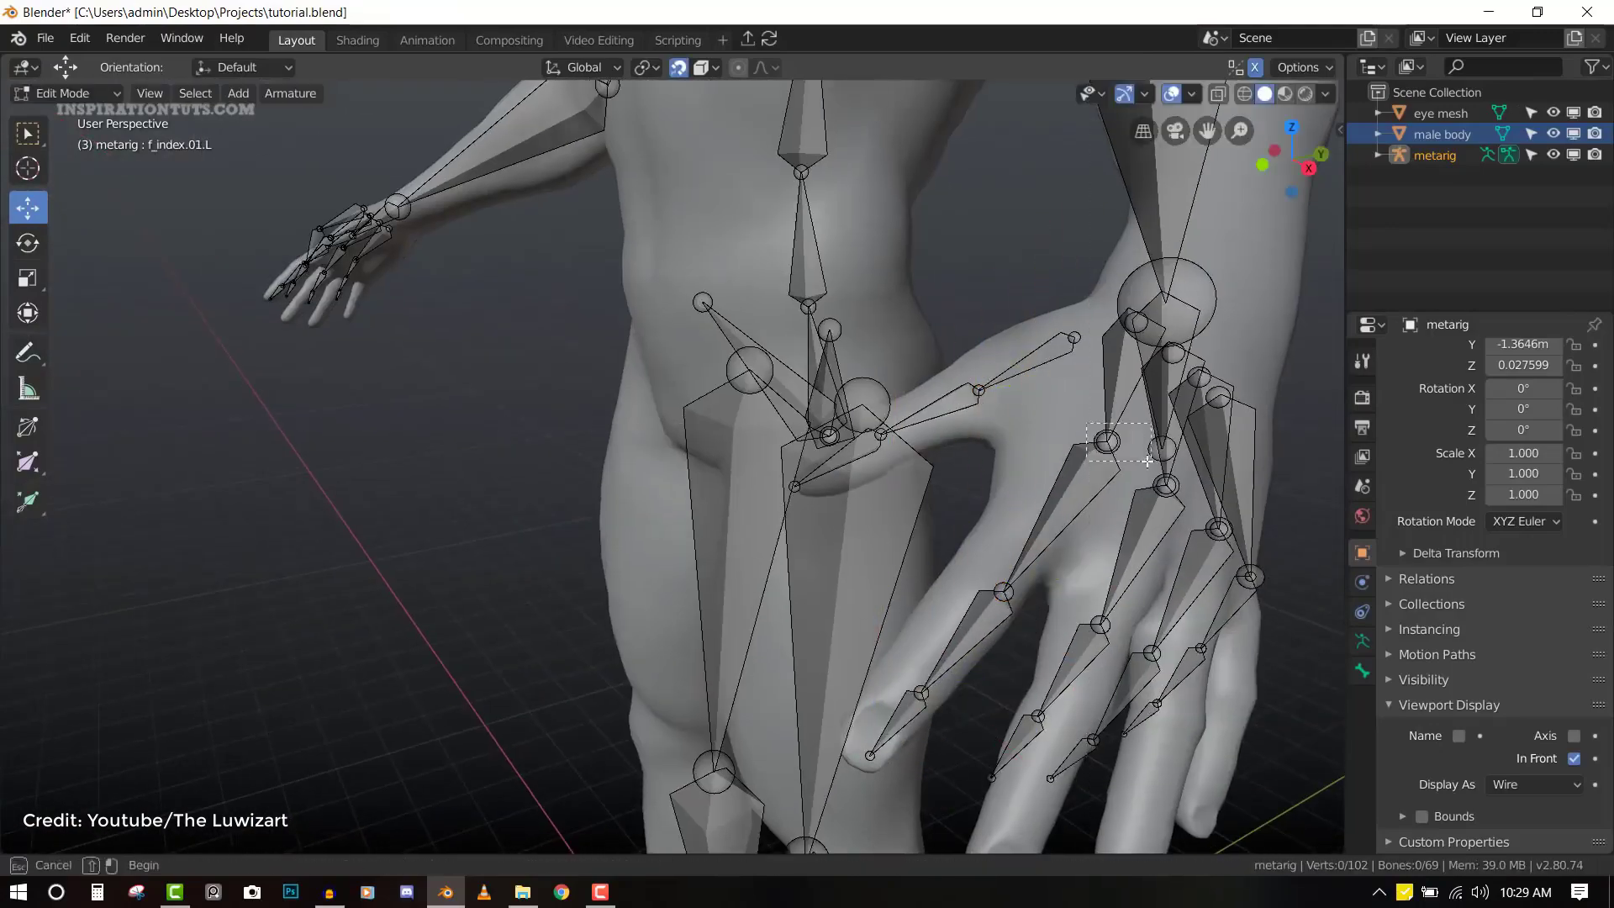
middle_click_drag(1111, 475, 1126, 475)
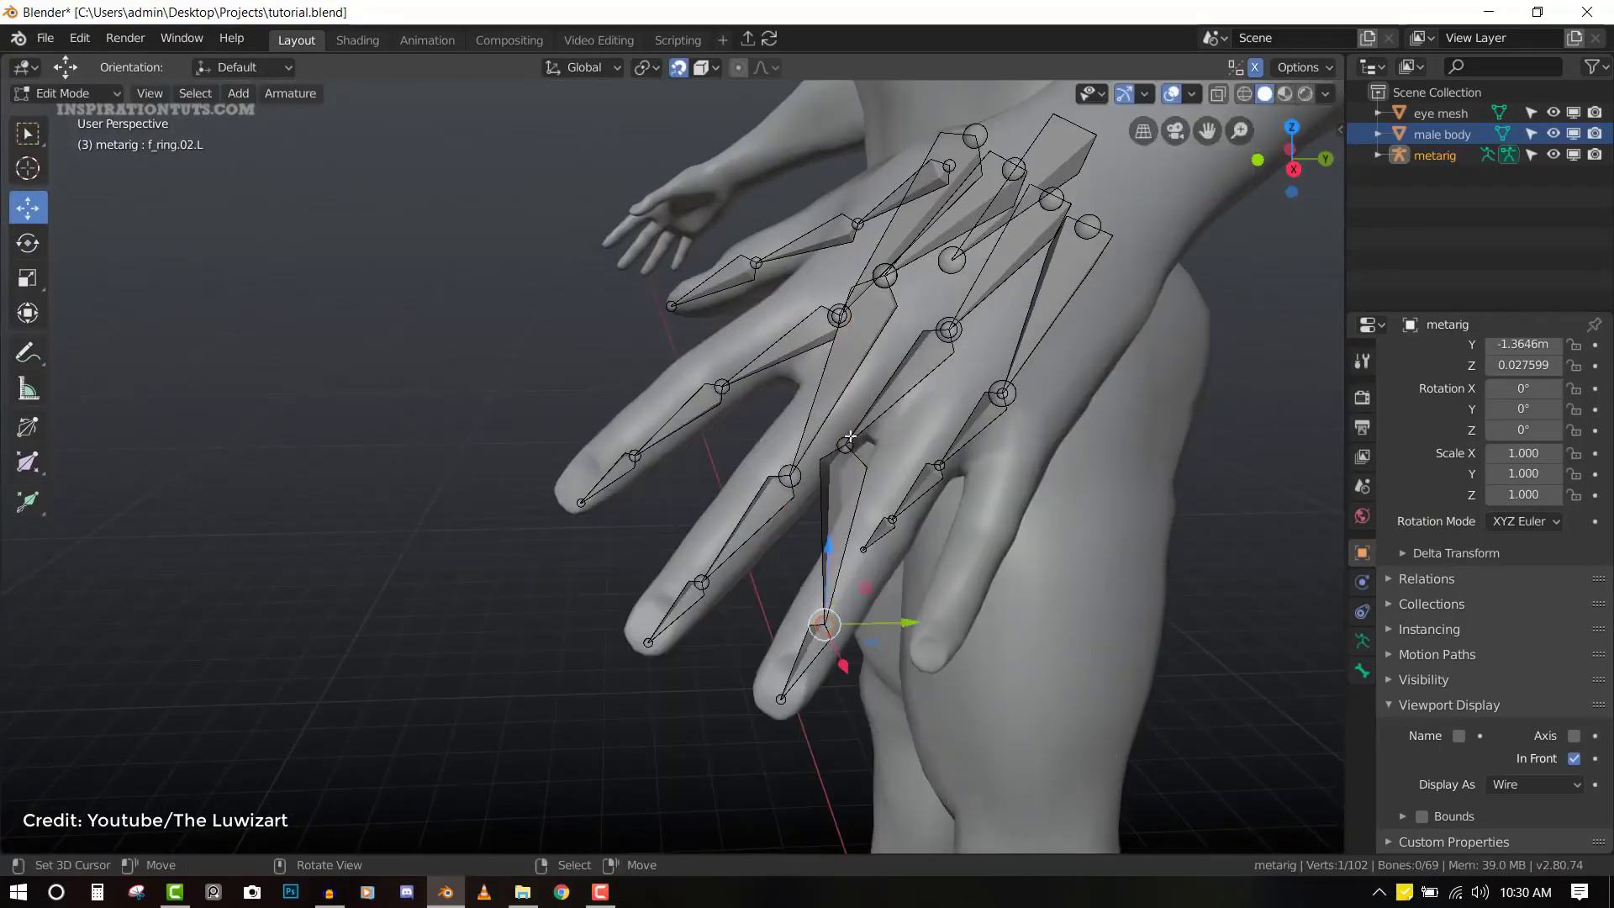
Adjust the ring and index finger joints and the palm bone, then save the file
left_click(848, 440)
middle_click_drag(850, 436, 979, 355)
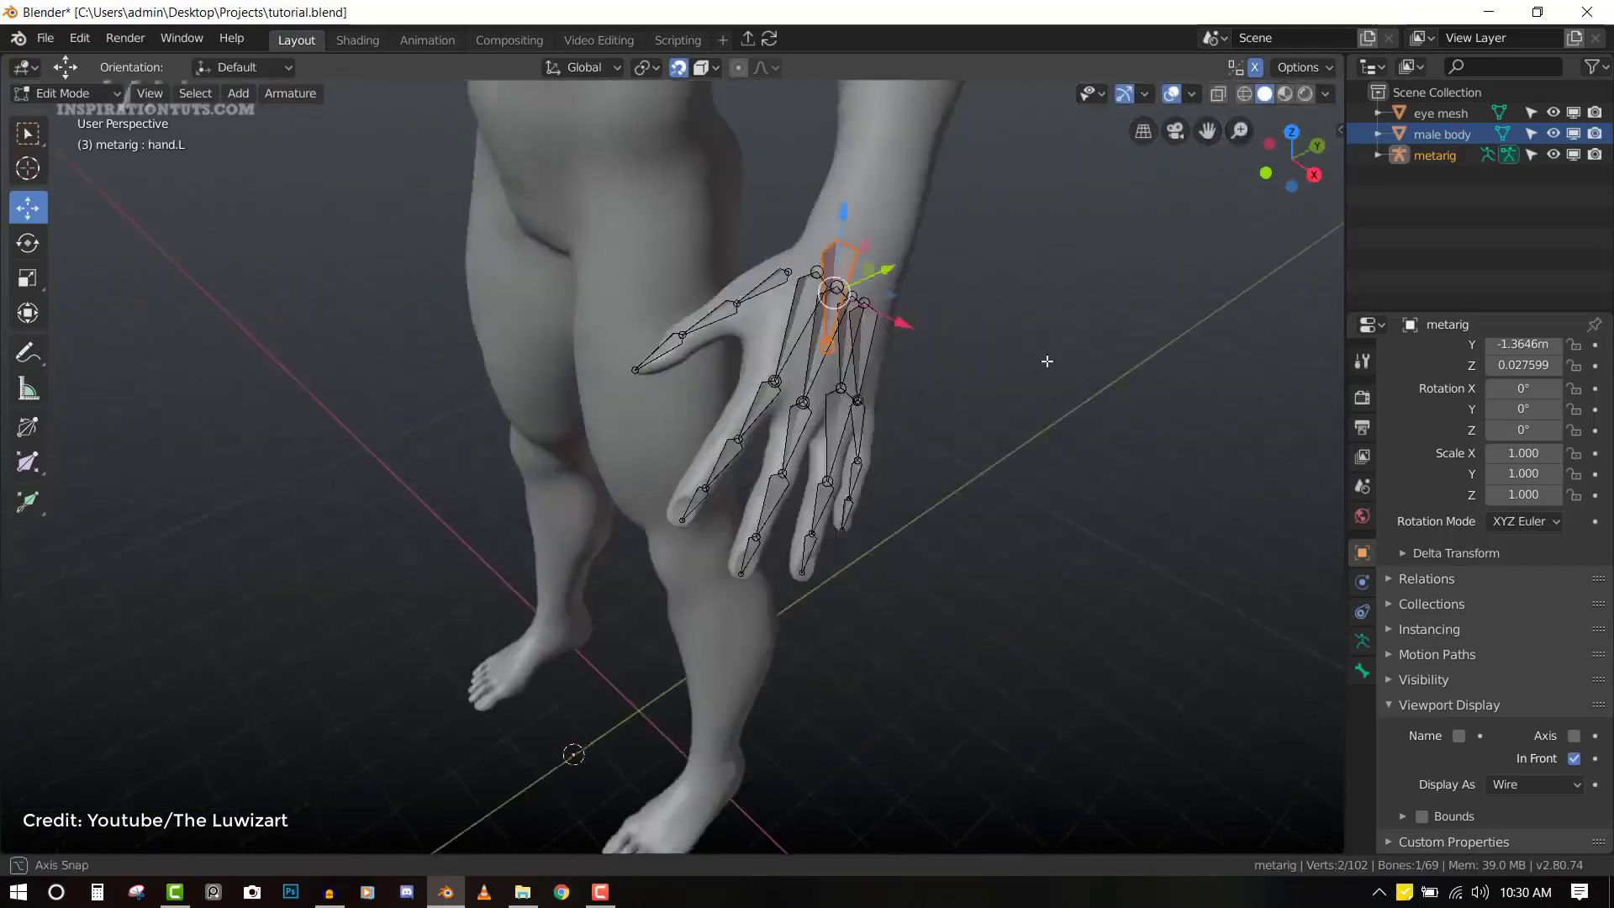
scroll(1088, 345, "up", 4)
left_click(720, 561)
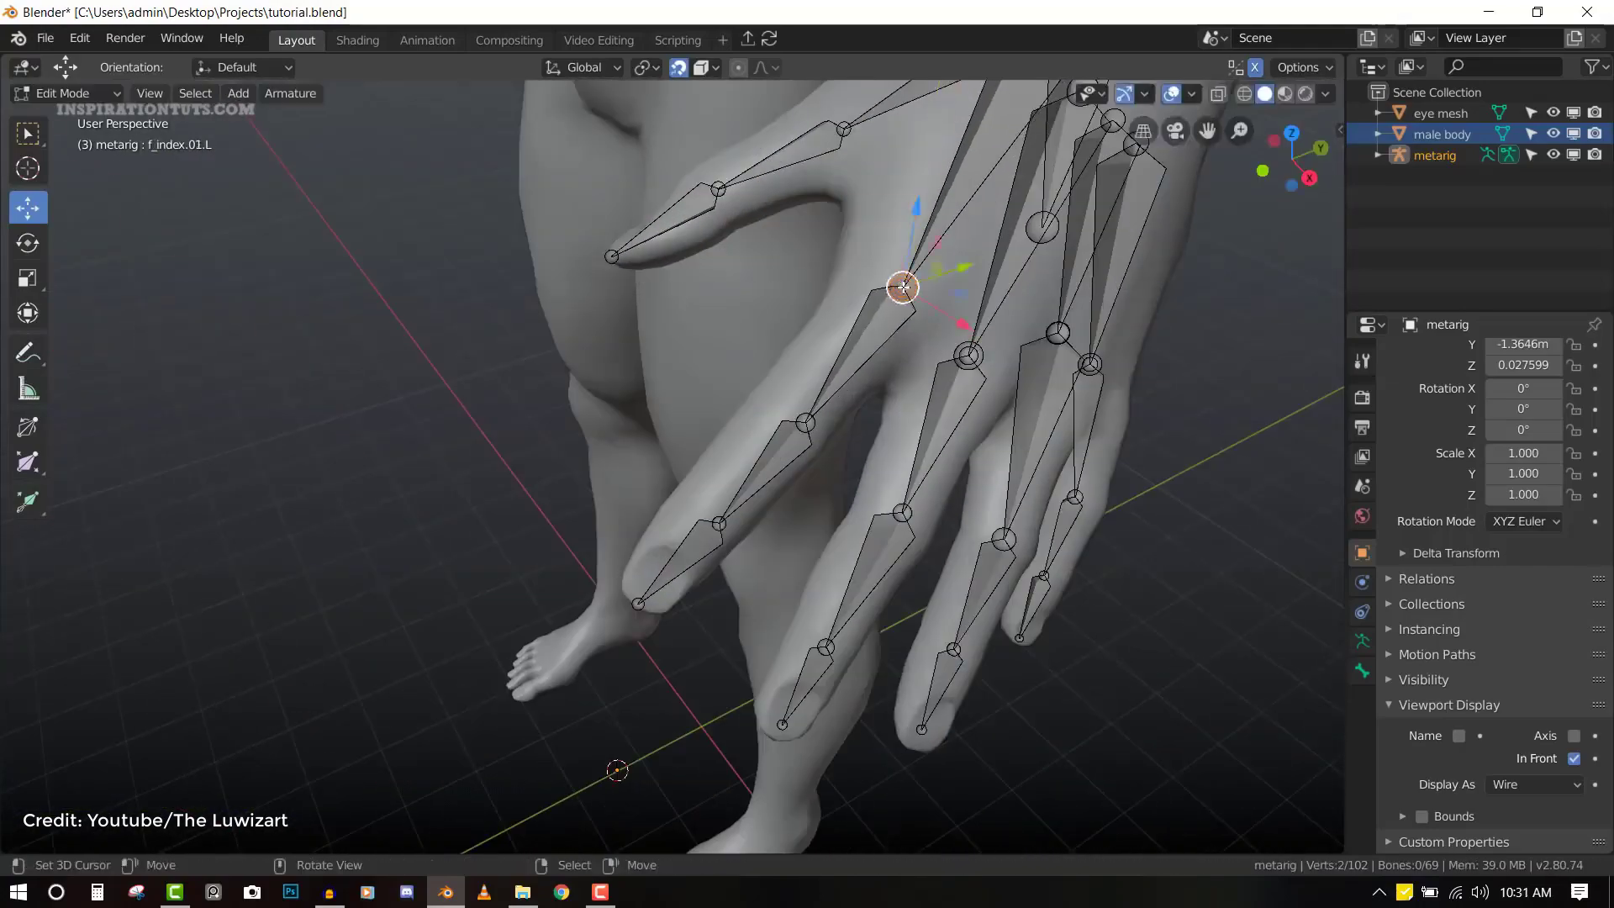
middle_click_drag(843, 383, 859, 493)
left_click(859, 493)
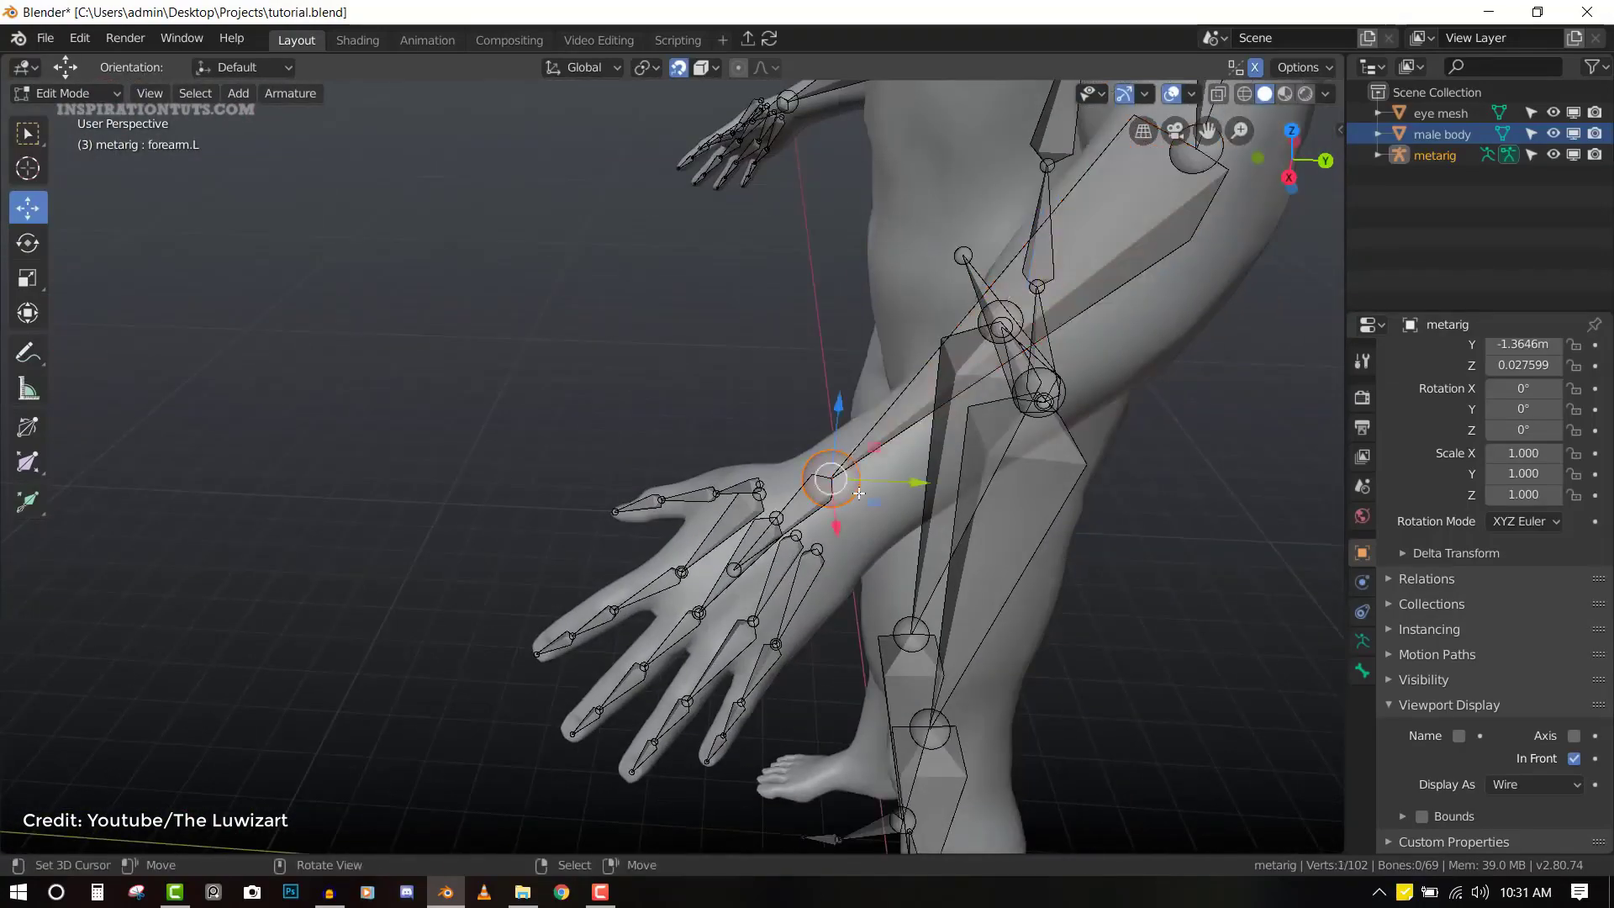
key("Escape")
left_click(815, 554)
key("g")
left_click(771, 531)
key("ctrl+s")
middle_click_drag(771, 531, 972, 522)
Align the pelvis and hip bones, checking front and side views
key("KP_1")
left_click(612, 318)
left_click(638, 471)
key("KP_3")
key("KP_1")
scroll(658, 447, "down", 4)
left_click_drag(658, 447, 815, 769)
scroll(812, 467, "down", 3)
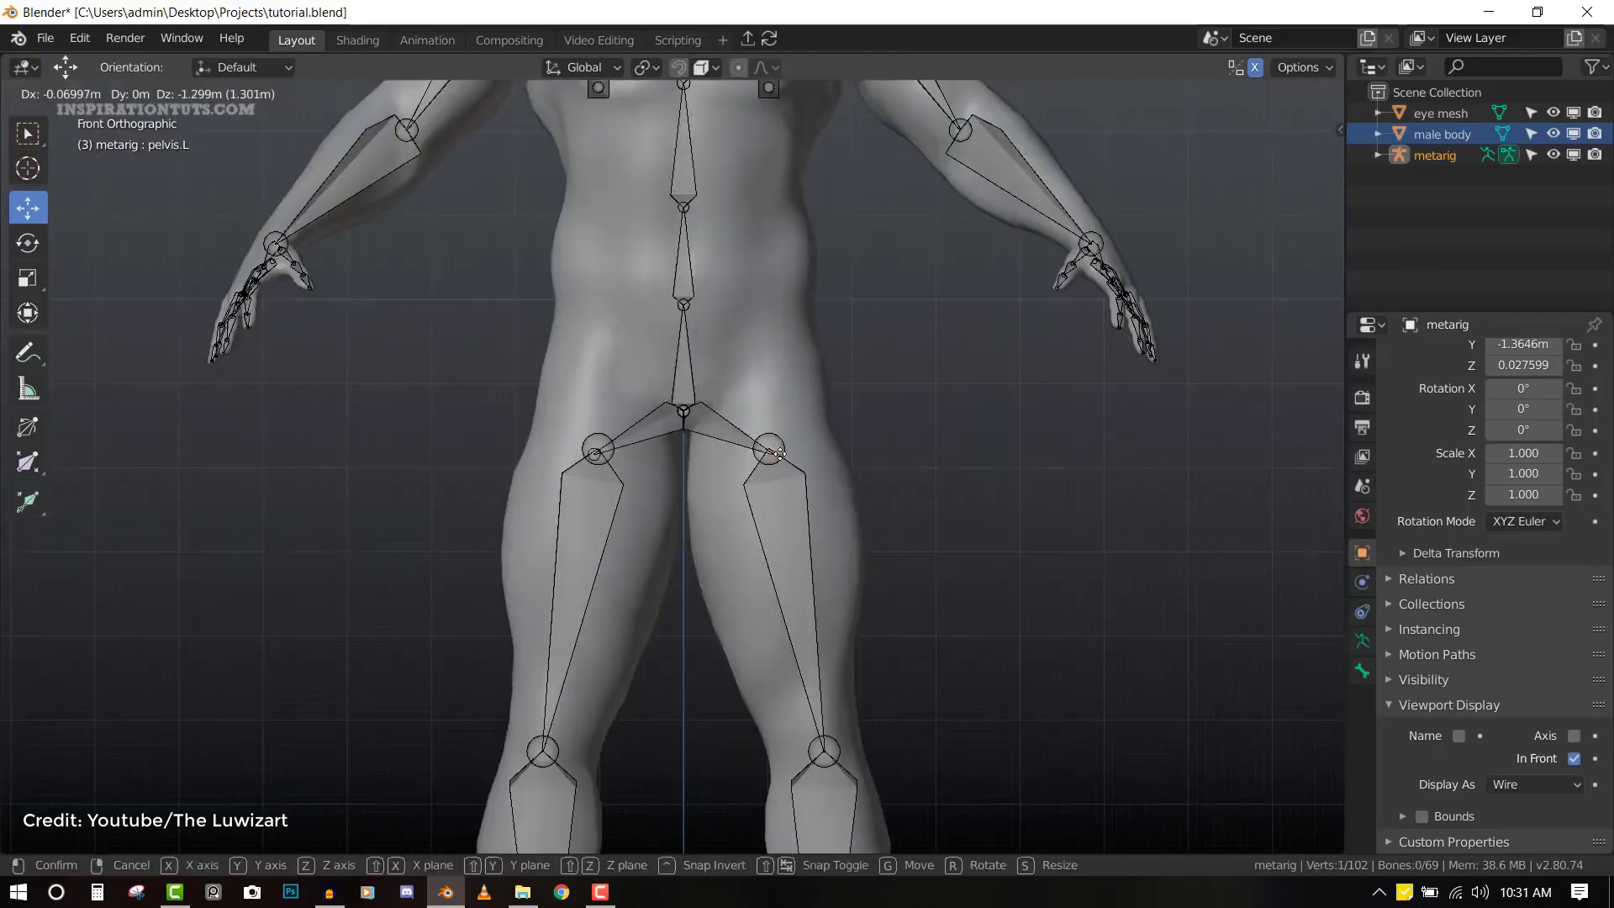
scroll(812, 467, "down", 2)
scroll(815, 504, "up", 5)
Fit the ankle, leg and chest bones to the body, checking front and side views
middle_click_drag(815, 504, 821, 544)
key("KP_1")
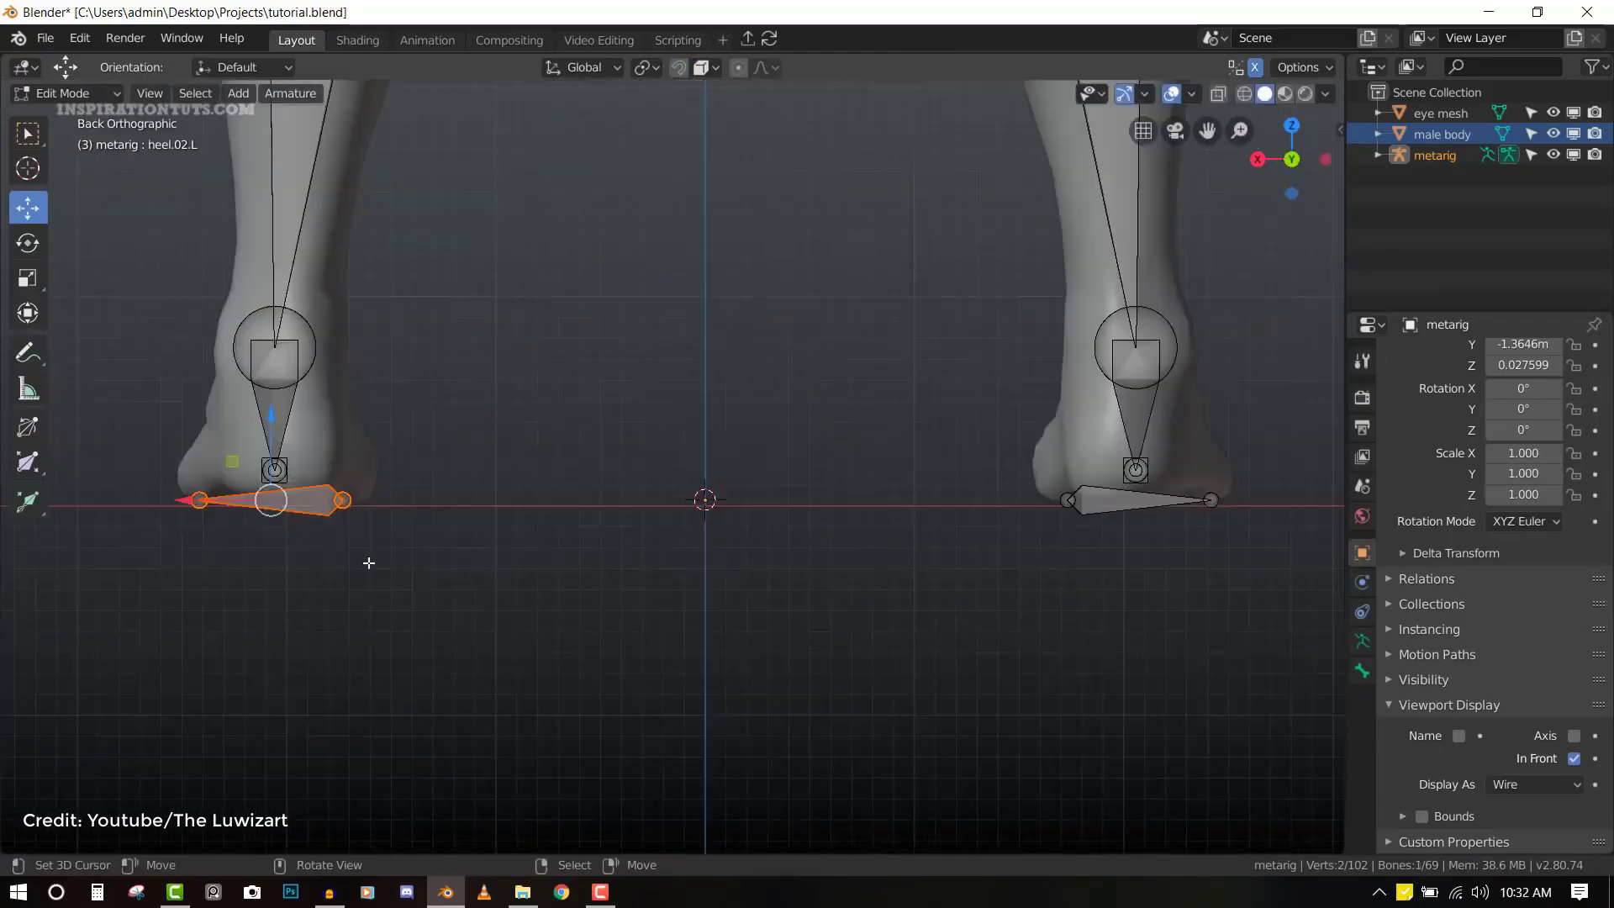
key("KP_3")
scroll(577, 605, "up", 3)
left_click(707, 494)
mouse_move(706, 495)
middle_mouse_down("shift")
mouse_move(723, 362)
mouse_move(853, 530)
middle_mouse_up("shift")
key("b")
left_click(847, 340)
key("KP_1")
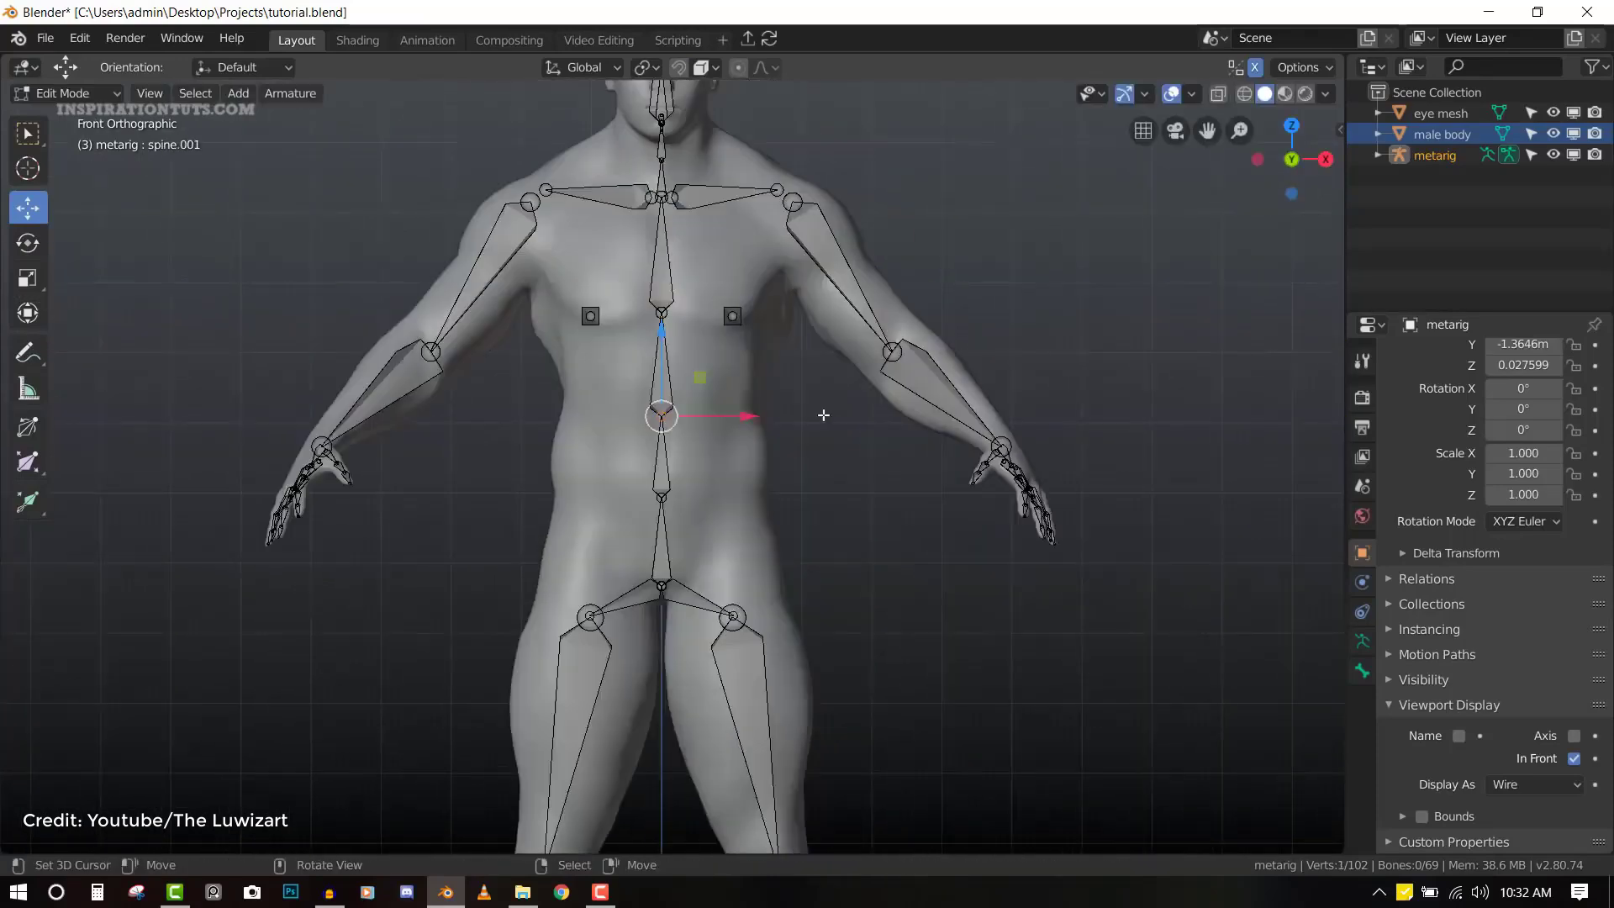
left_click(735, 317)
key("KP_3")
key("KP_1")
scroll(796, 561, "up", 3)
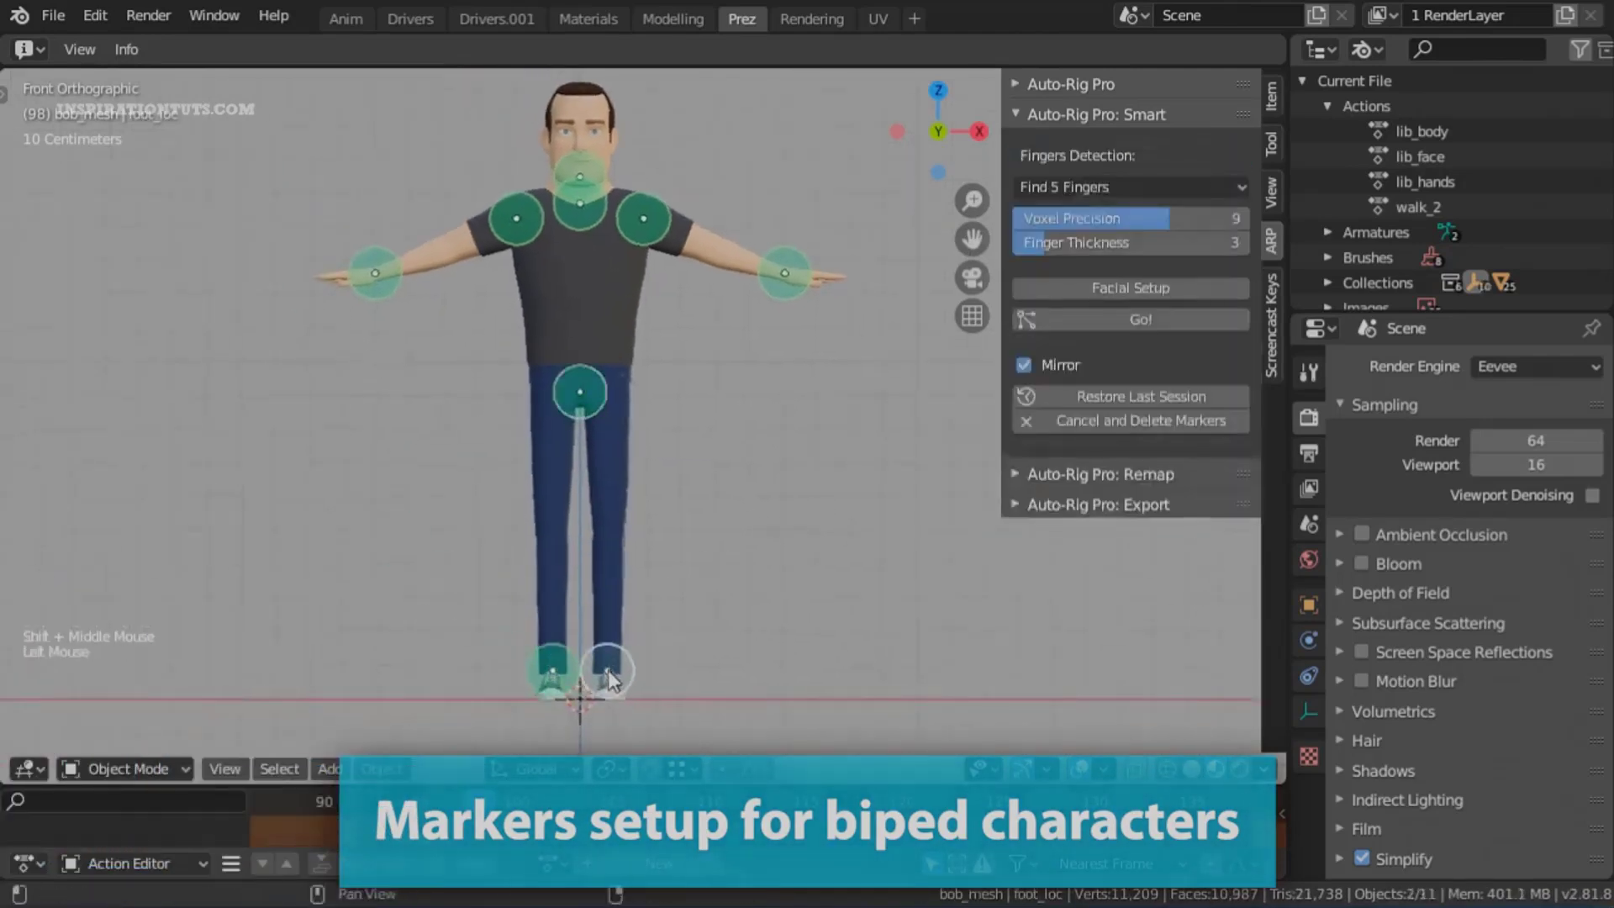
Move and widen the mouth marker loop, then set eye_ball.l as the Eyeball Object
left_click(1158, 286)
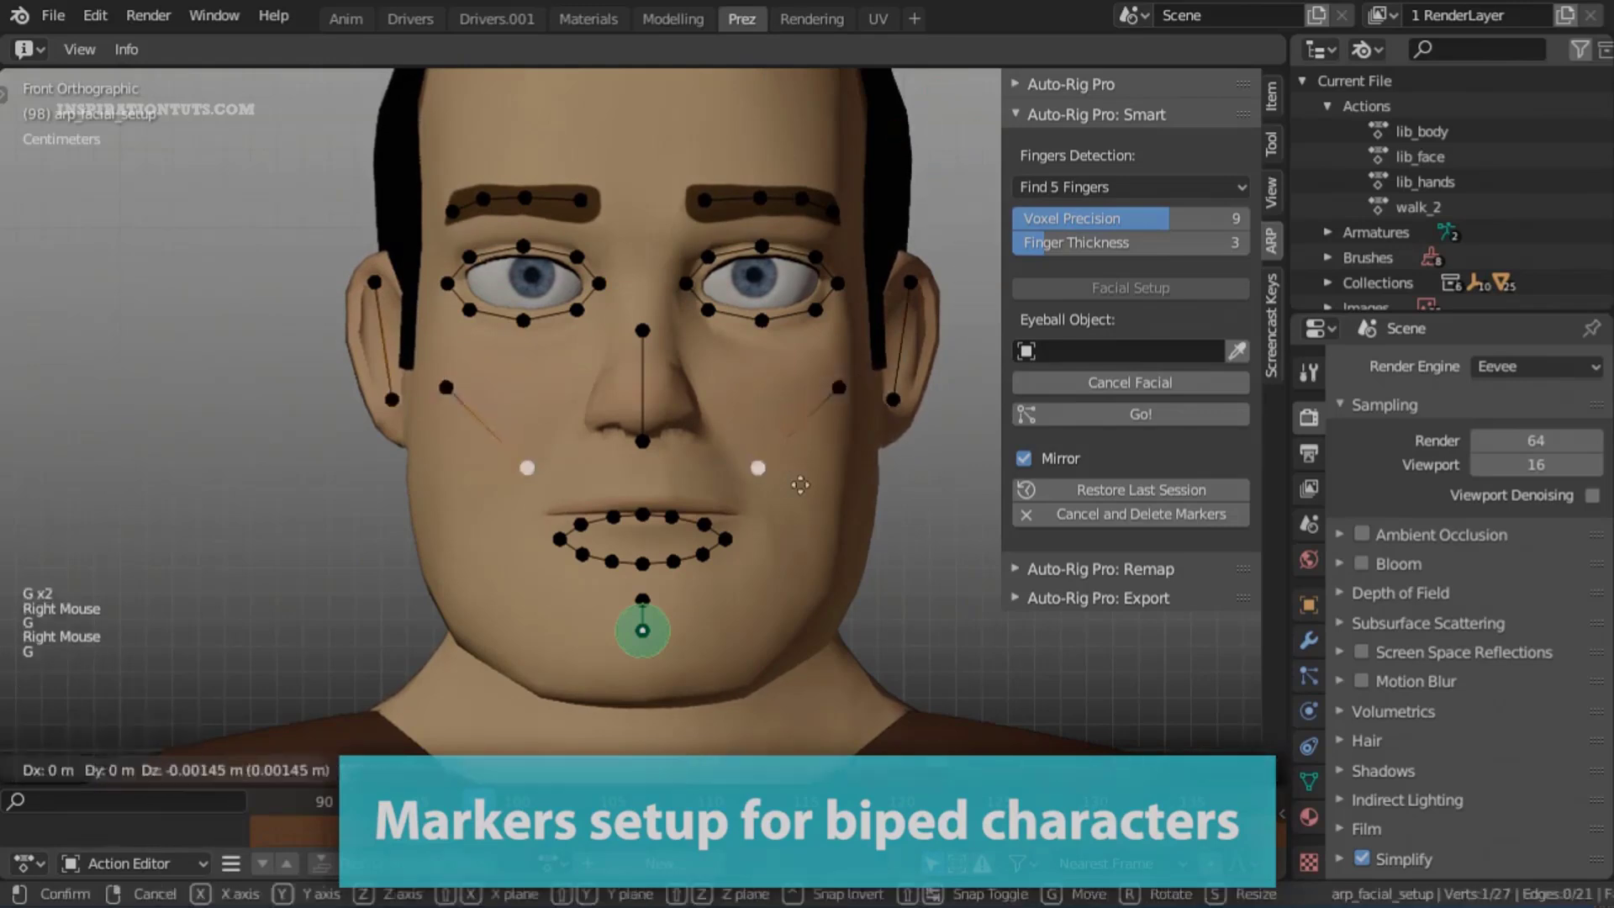
key("l")
key("g")
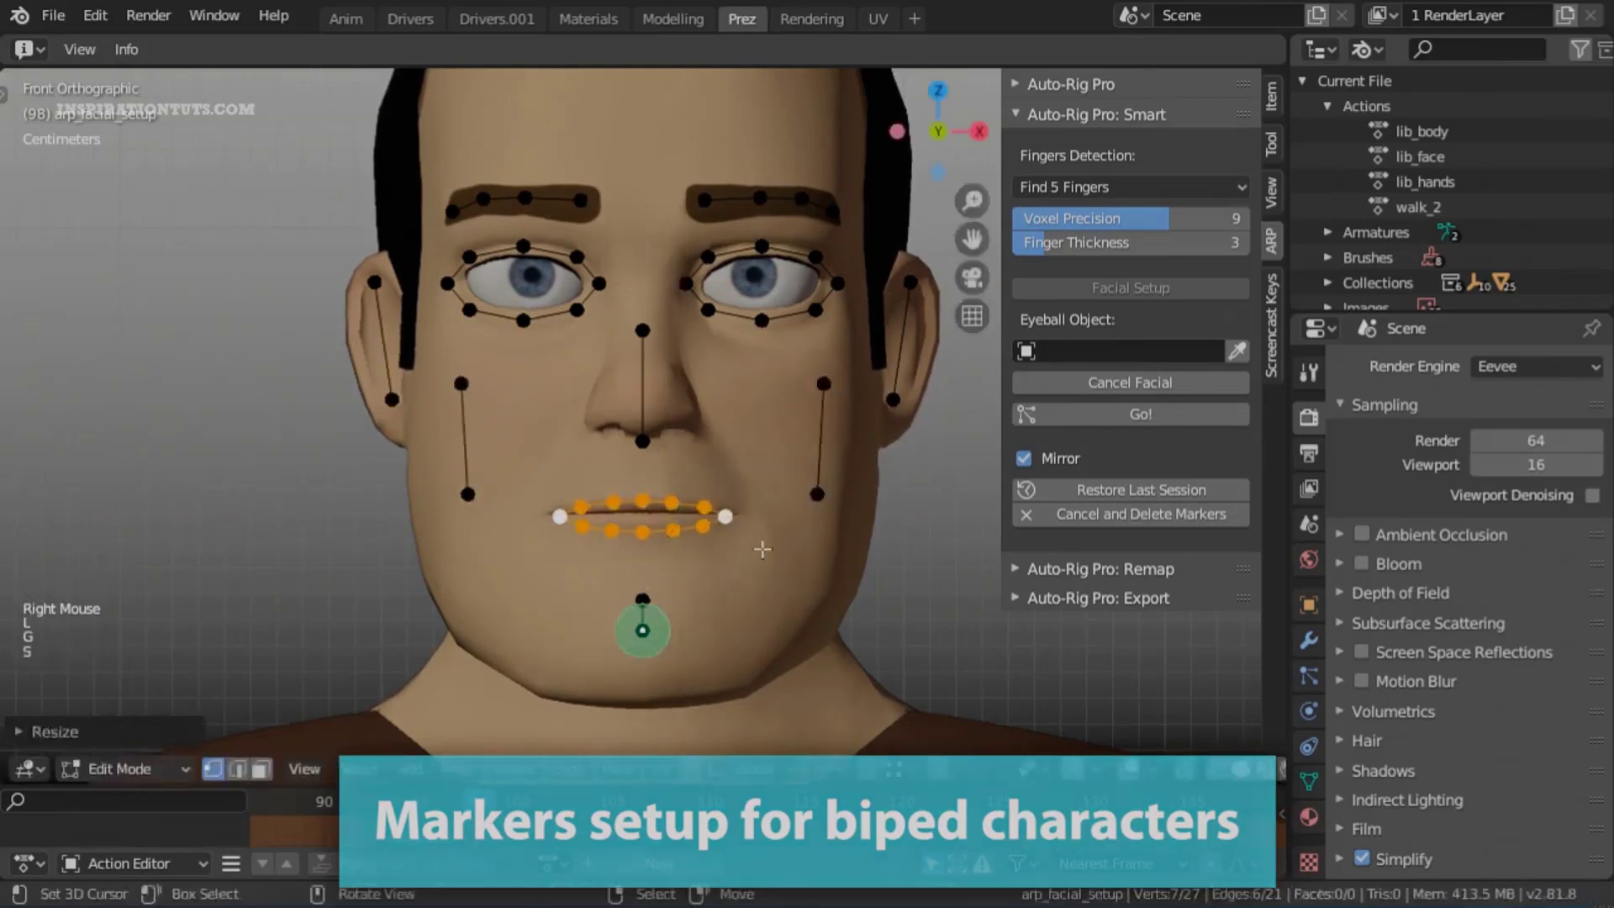
key("s")
key("x")
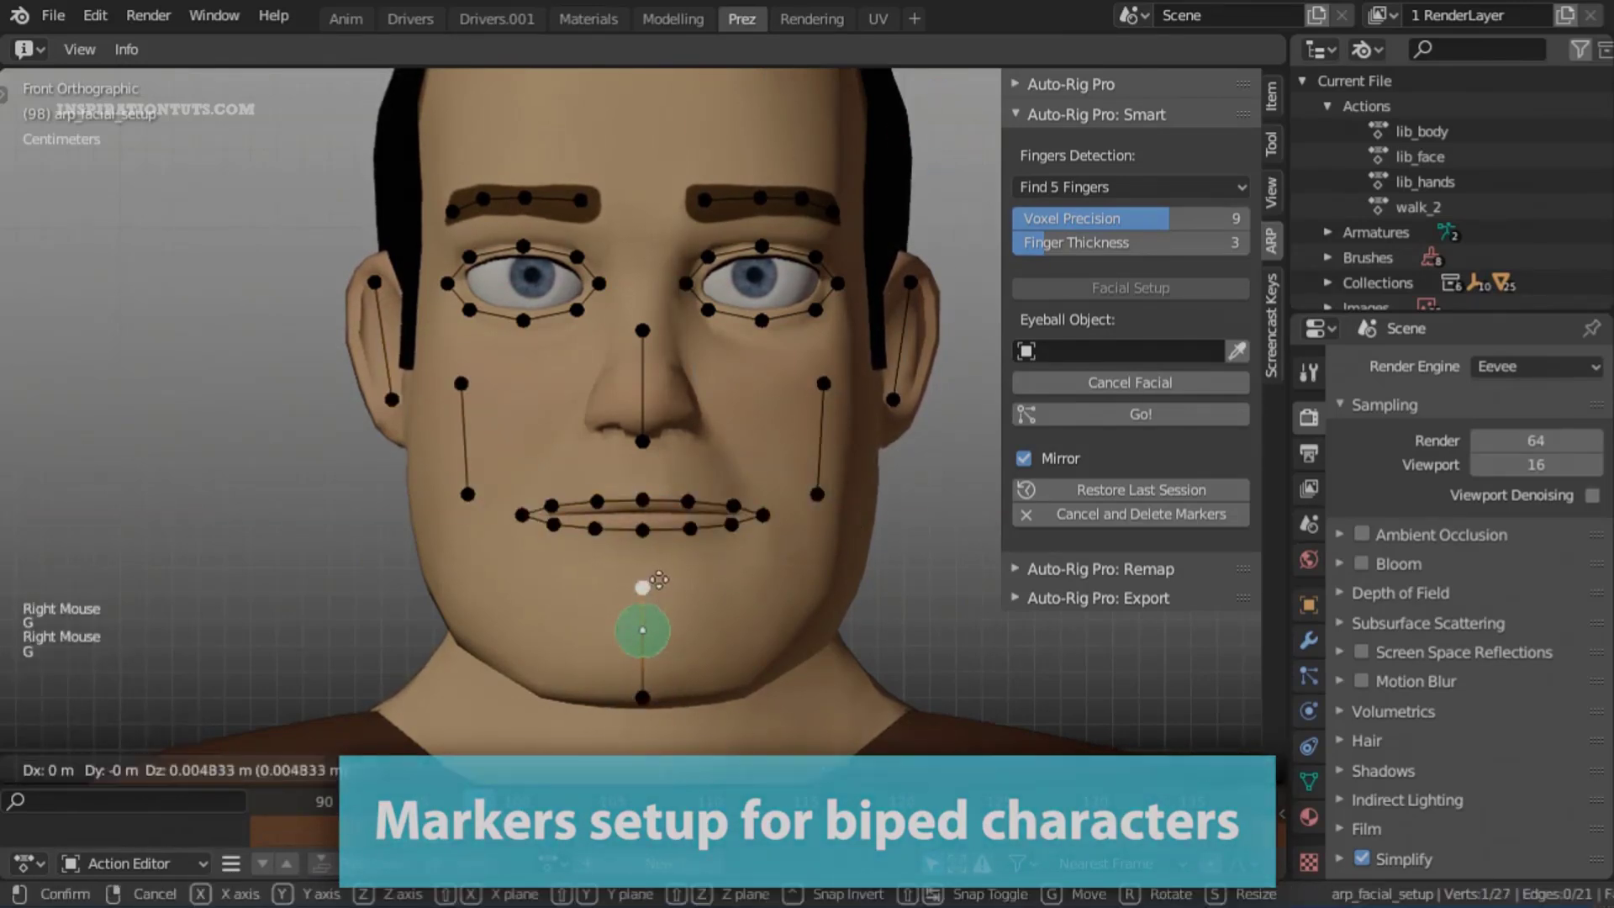
key("Tab")
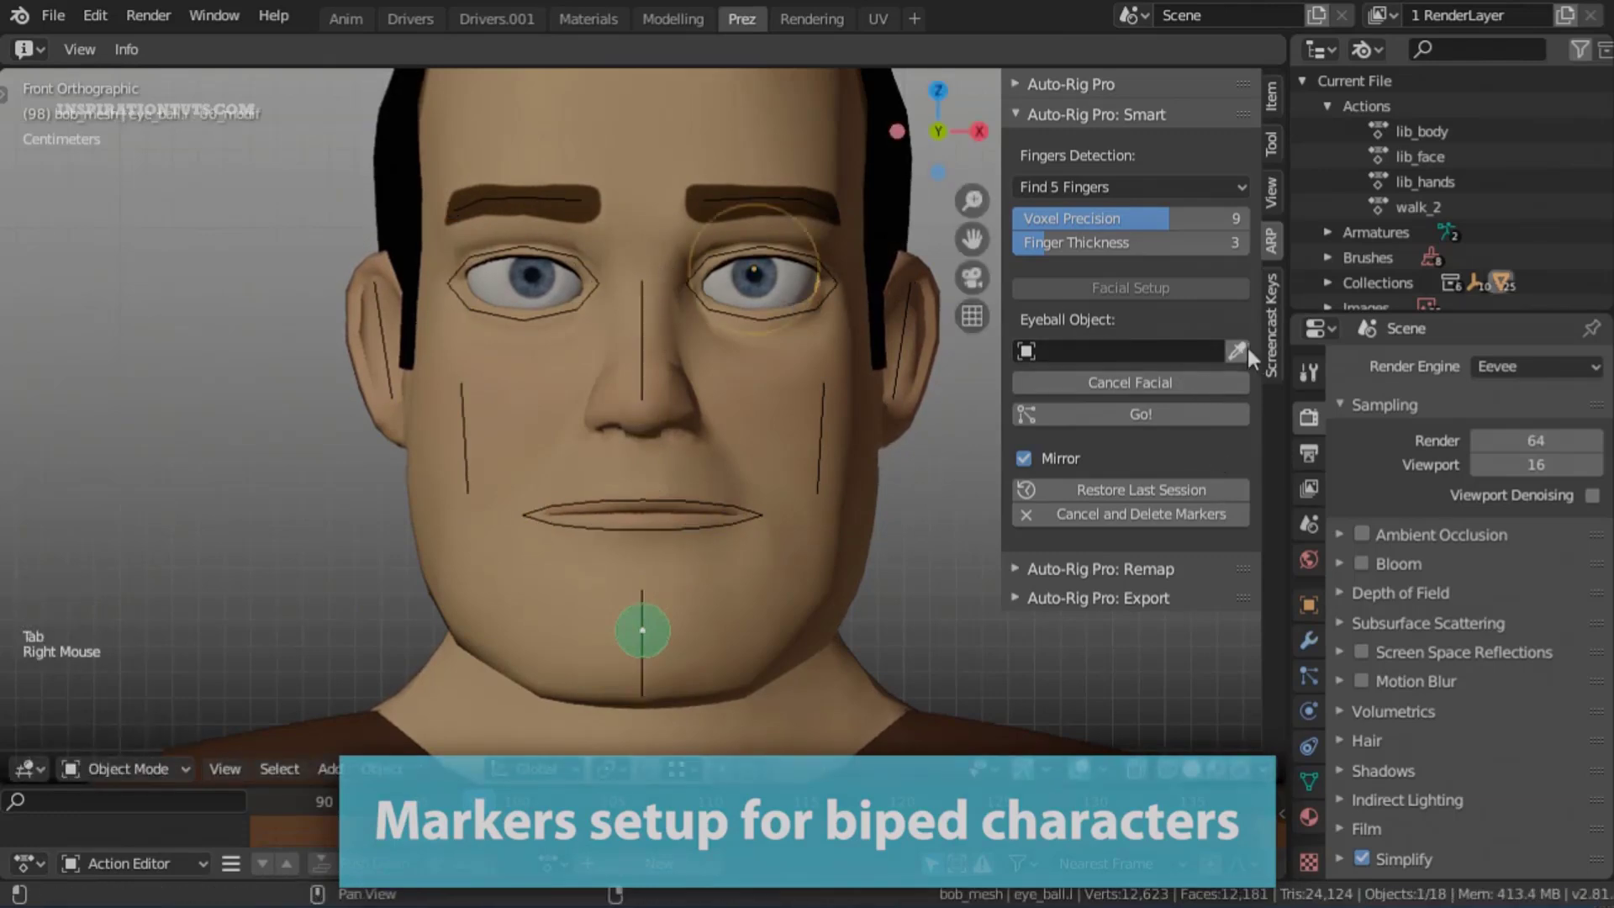
left_click(1242, 349)
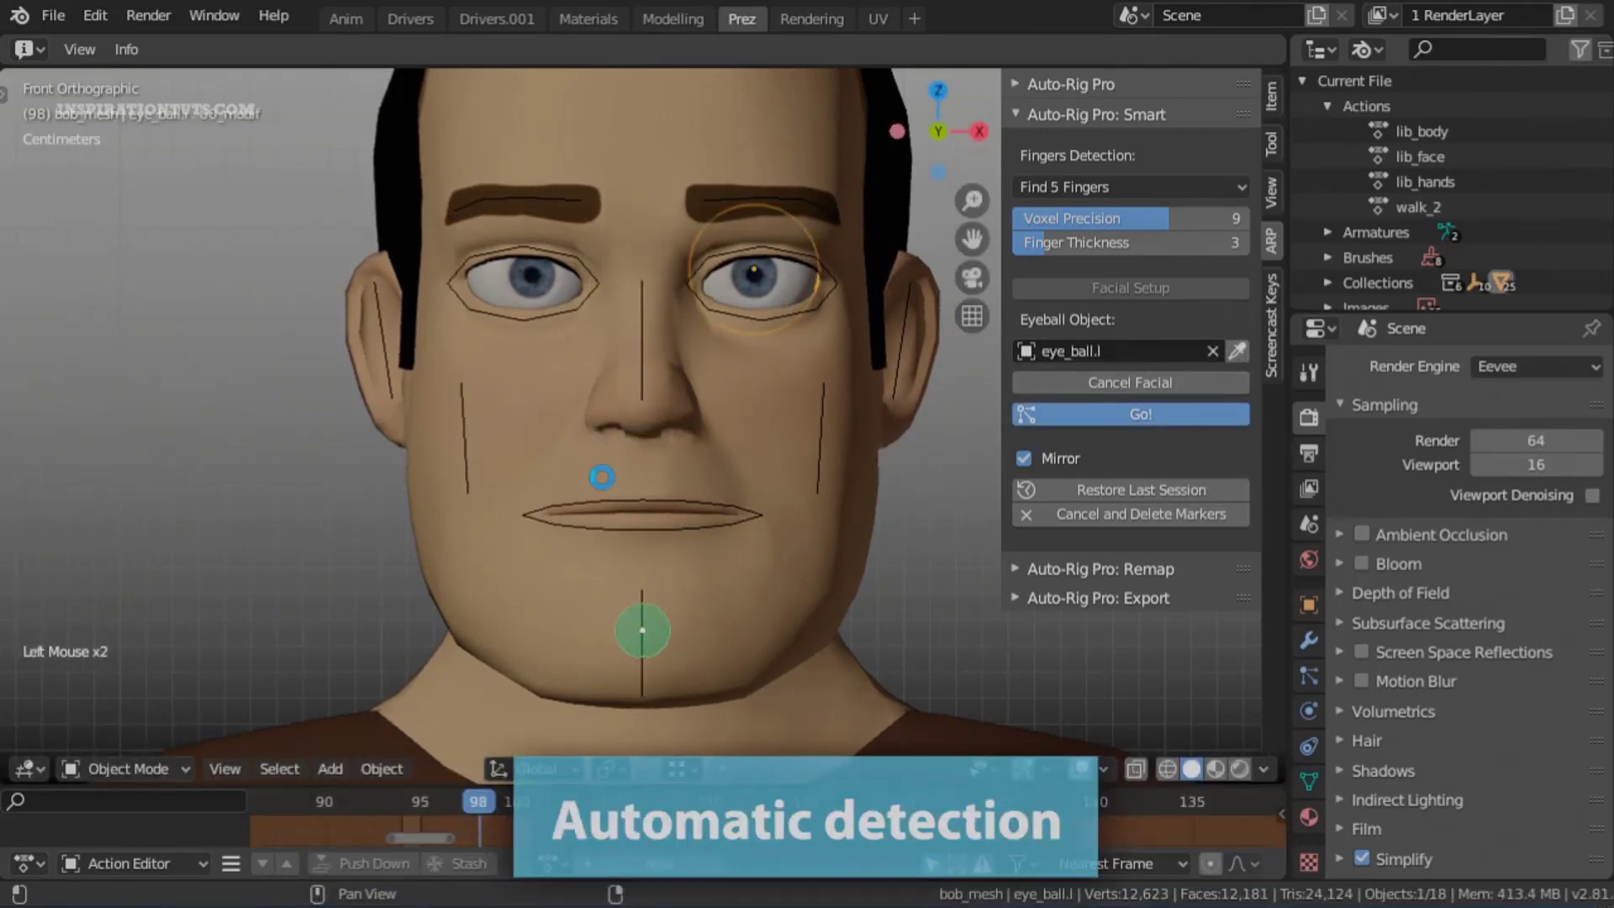
Open the left arm bone's Limb Options in the Auto-Rig Pro panel
scroll(667, 552, "down", 3)
mouse_move(638, 421)
middle_mouse_down()
mouse_move(667, 572)
mouse_move(655, 538)
middle_mouse_up()
mouse_move(655, 538)
middle_mouse_down()
mouse_move(667, 552)
mouse_move(715, 367)
middle_mouse_up()
right_click(715, 367)
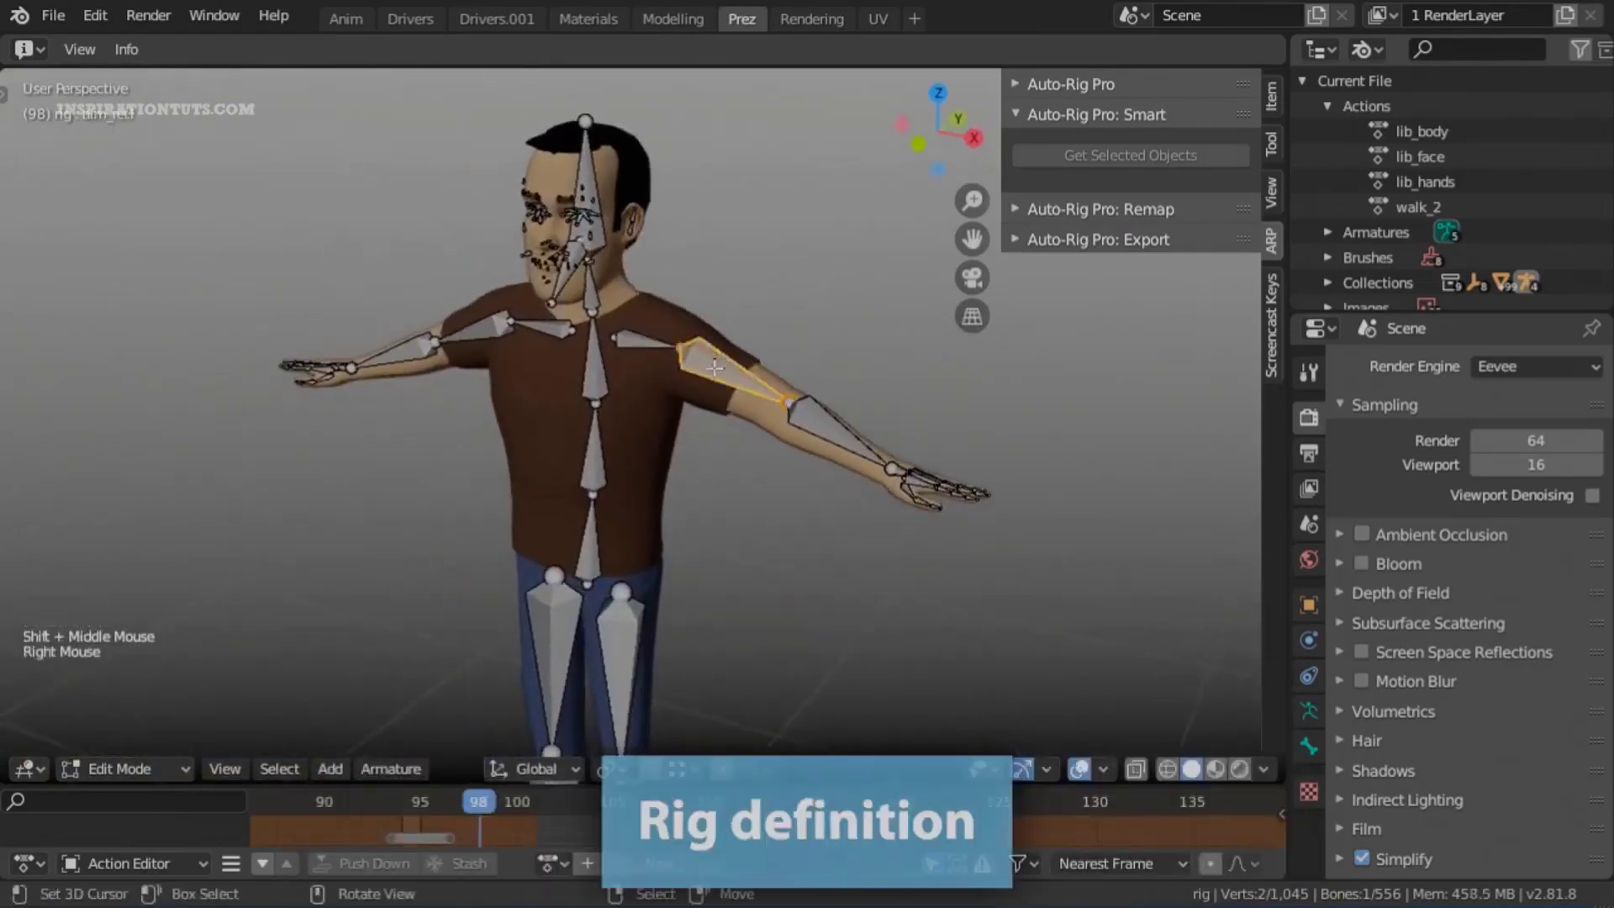
left_click(1273, 143)
left_click(1269, 241)
left_click(1153, 87)
left_click(1151, 410)
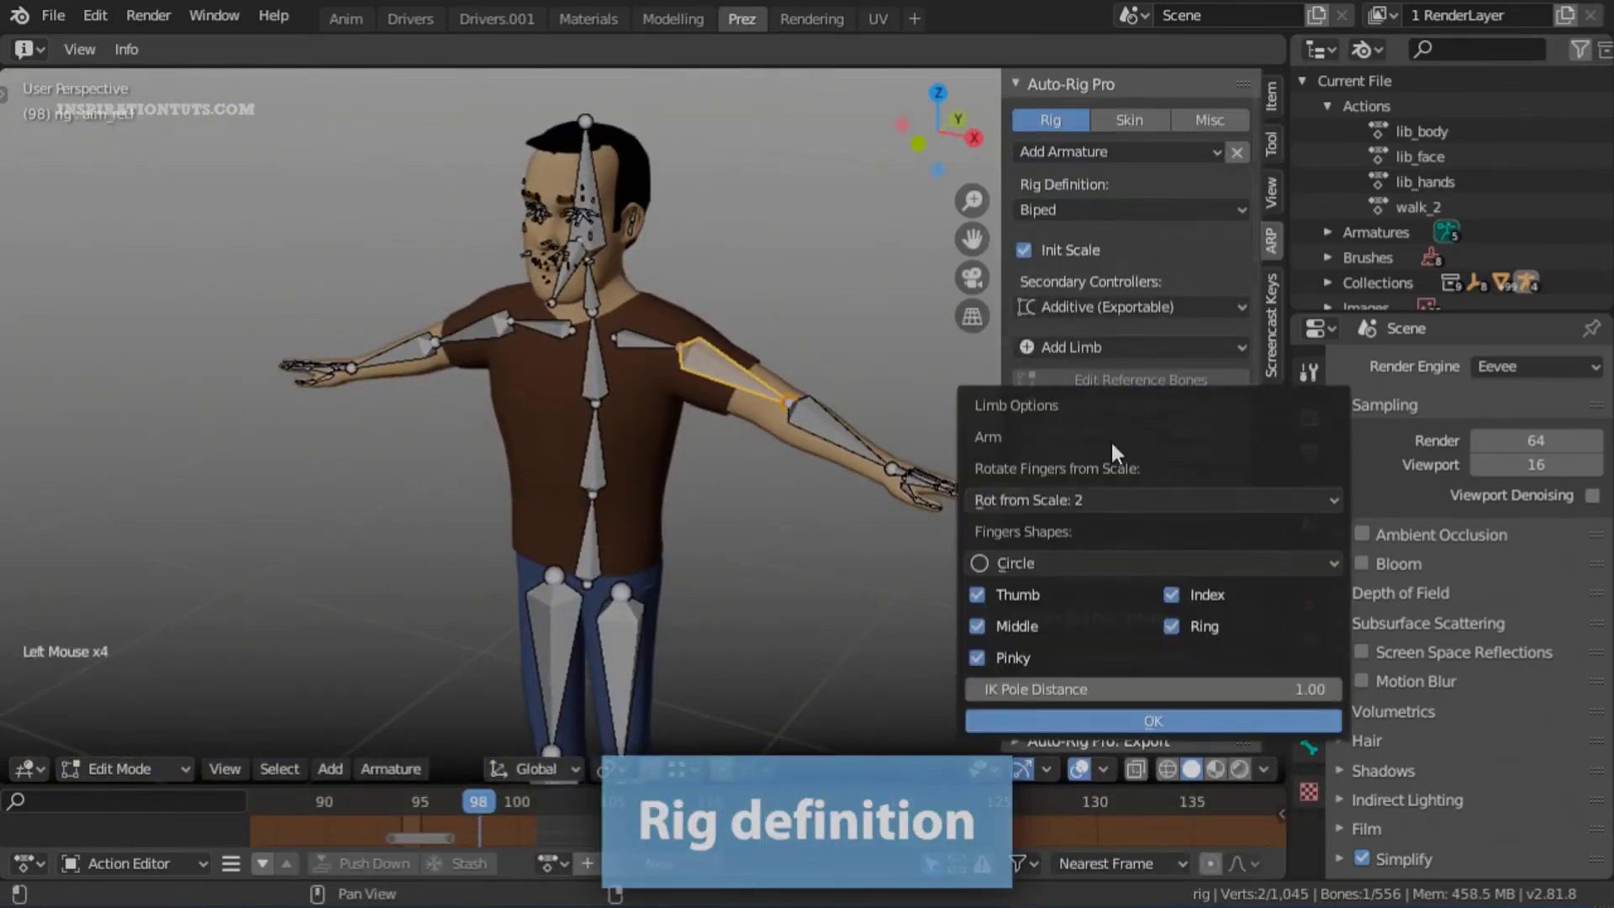
Set the spine's Limb Options to a Count of 4 bones
right_click(594, 446)
left_click(1164, 410)
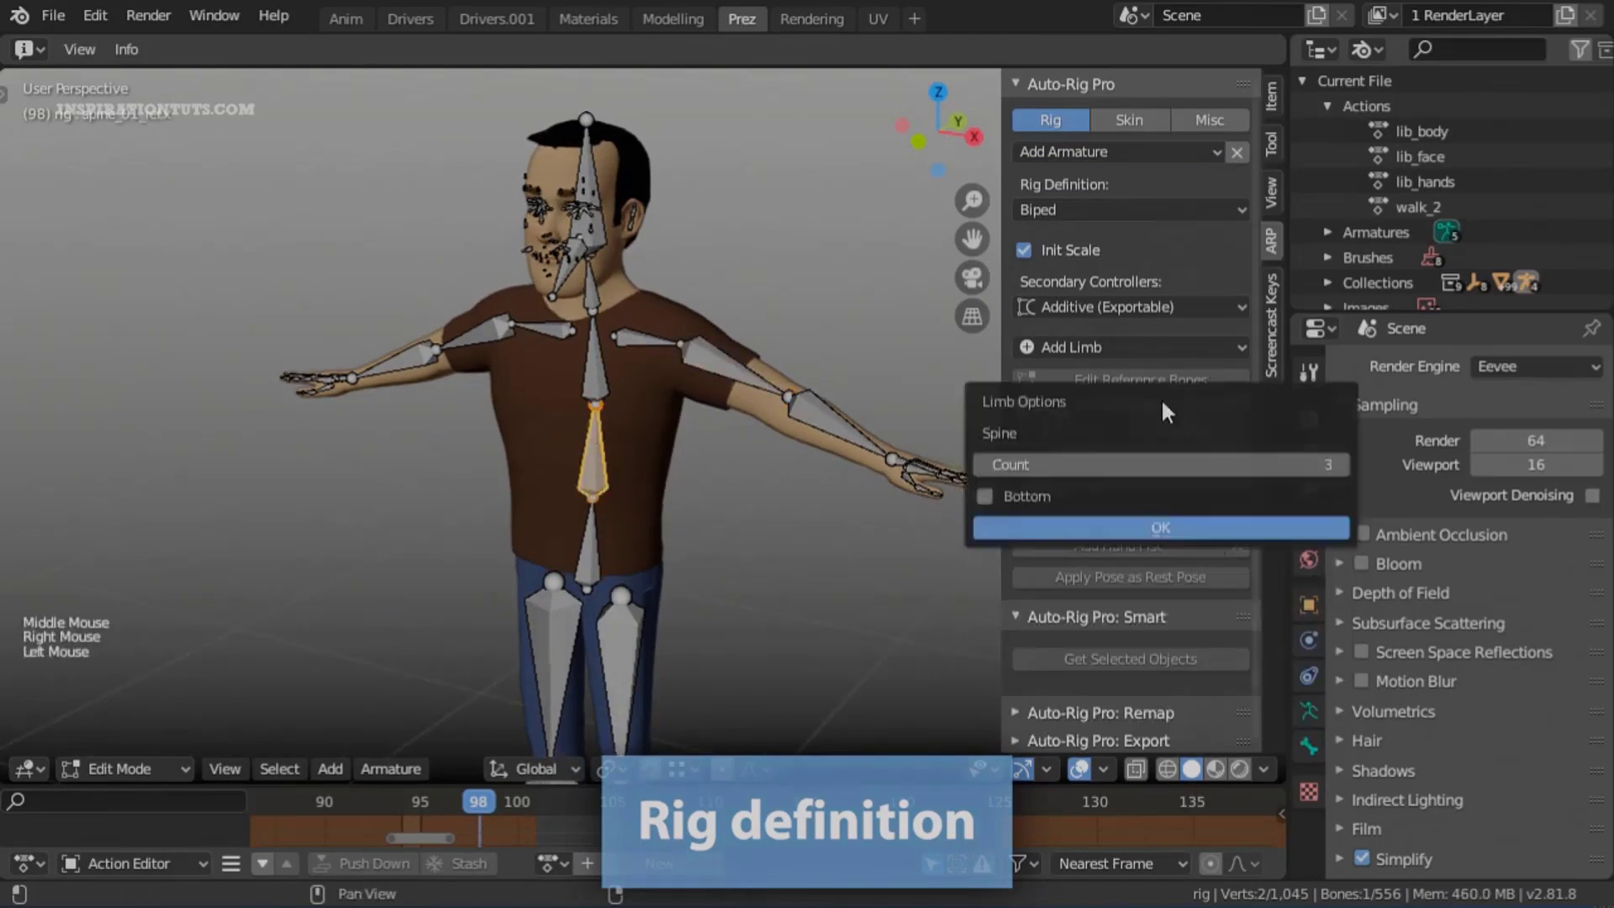
left_click(1299, 527)
left_click(1117, 410)
left_click(1065, 527)
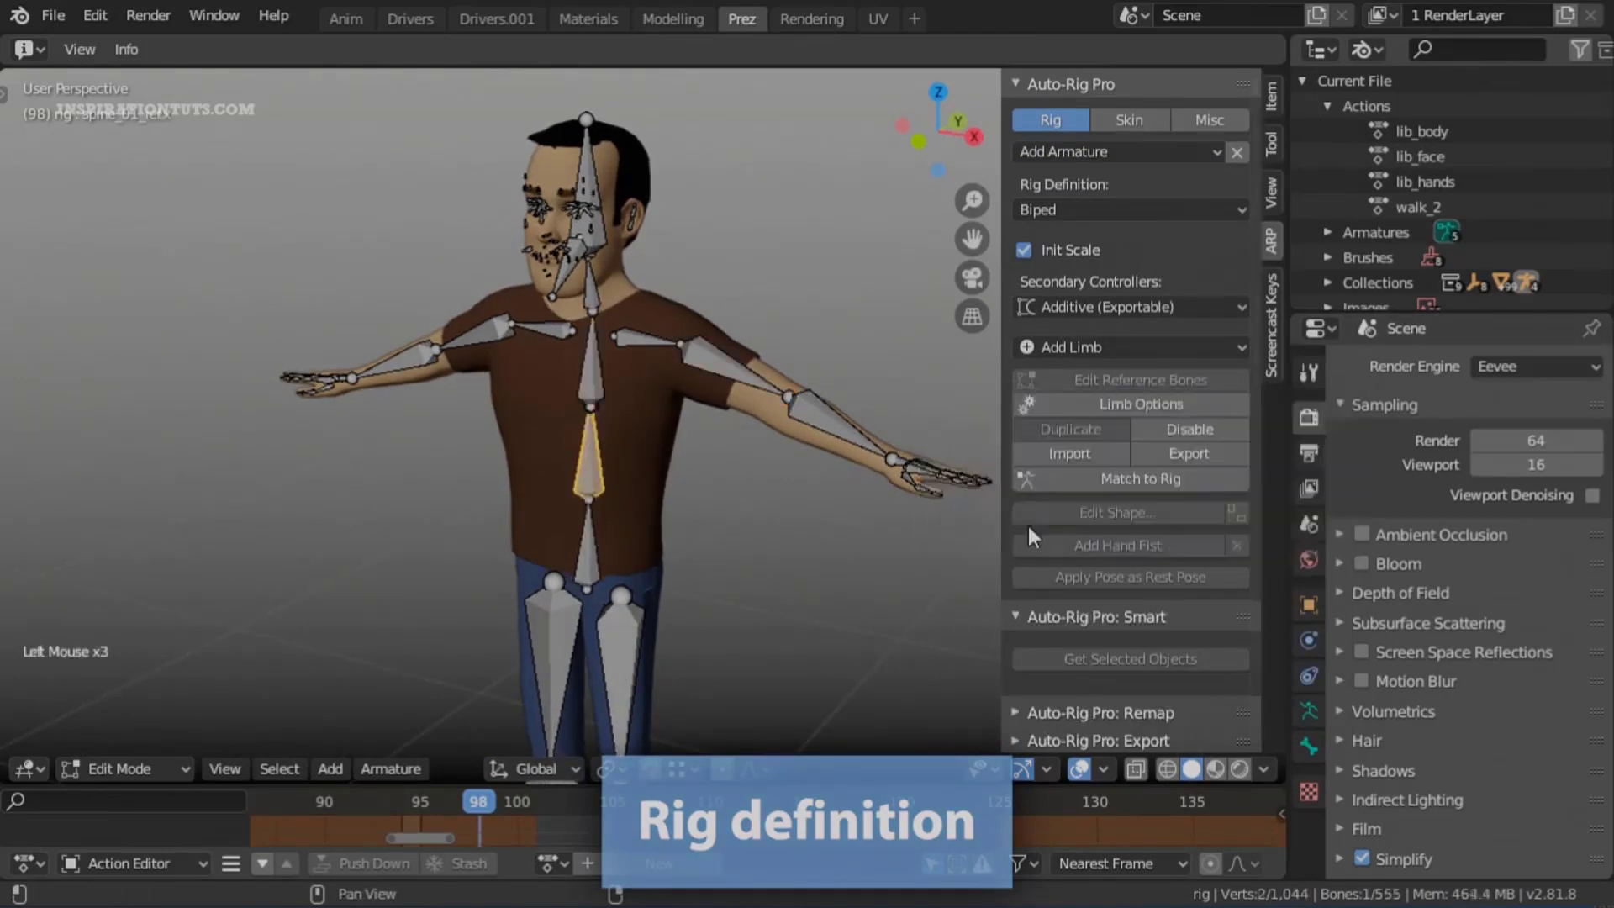
Review the right leg's Limb Options and frame the full character
right_click(588, 277)
middle_click_drag(639, 504, 639, 336, "shift")
middle_click_drag(639, 588, 647, 365, "shift")
right_click(651, 496)
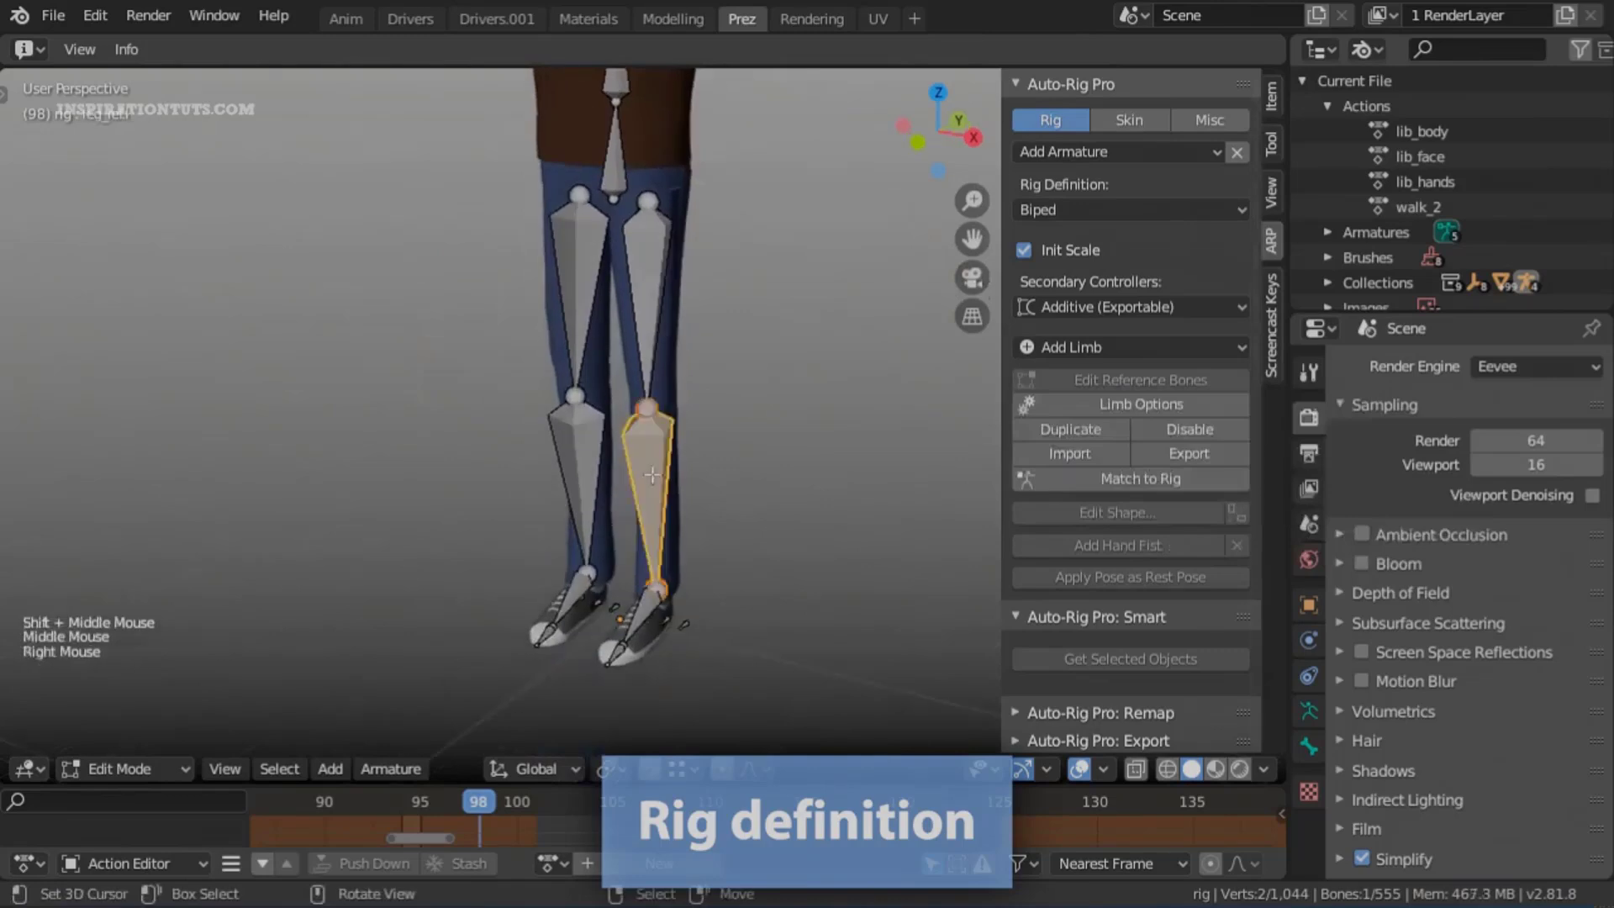
left_click(1140, 404)
middle_click_drag(762, 549, 756, 353, "shift")
right_click(630, 252)
left_click(1140, 404)
middle_click_drag(751, 437, 751, 639, "ctrl")
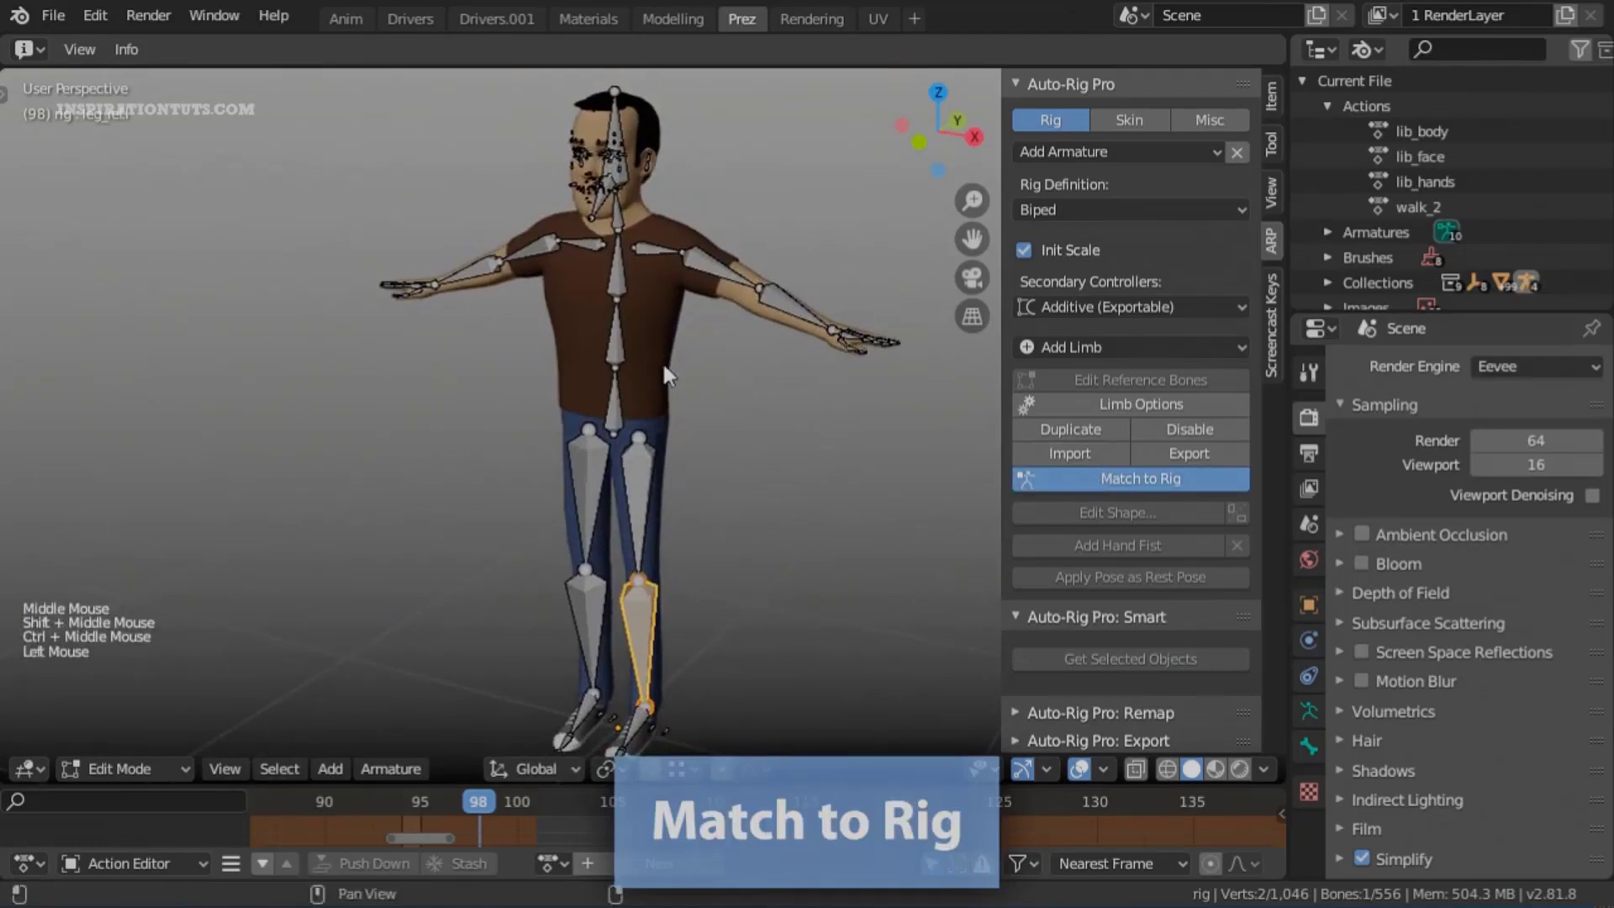
Select the body, jeans and shoe meshes plus the rig, and bind them with Skin > Bind
key("ctrl+Tab")
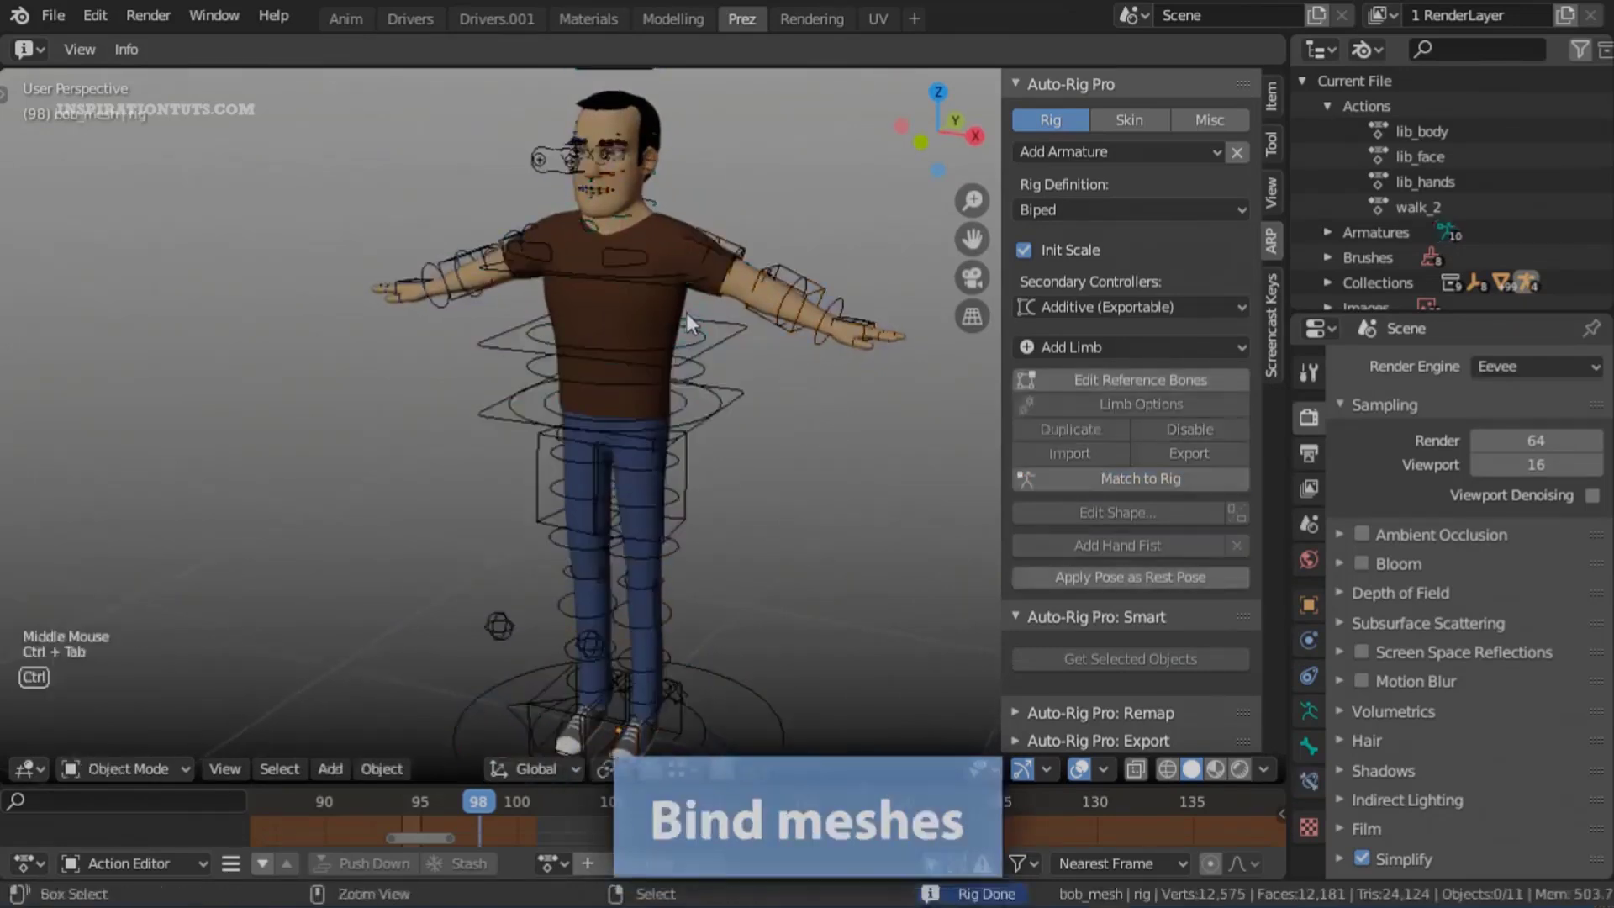
right_click(647, 620)
scroll(623, 517, "up", 2)
mouse_move(647, 620)
middle_mouse_down("shift")
mouse_move(623, 517)
mouse_move(670, 470)
middle_mouse_up("shift")
right_click(622, 516, "shift")
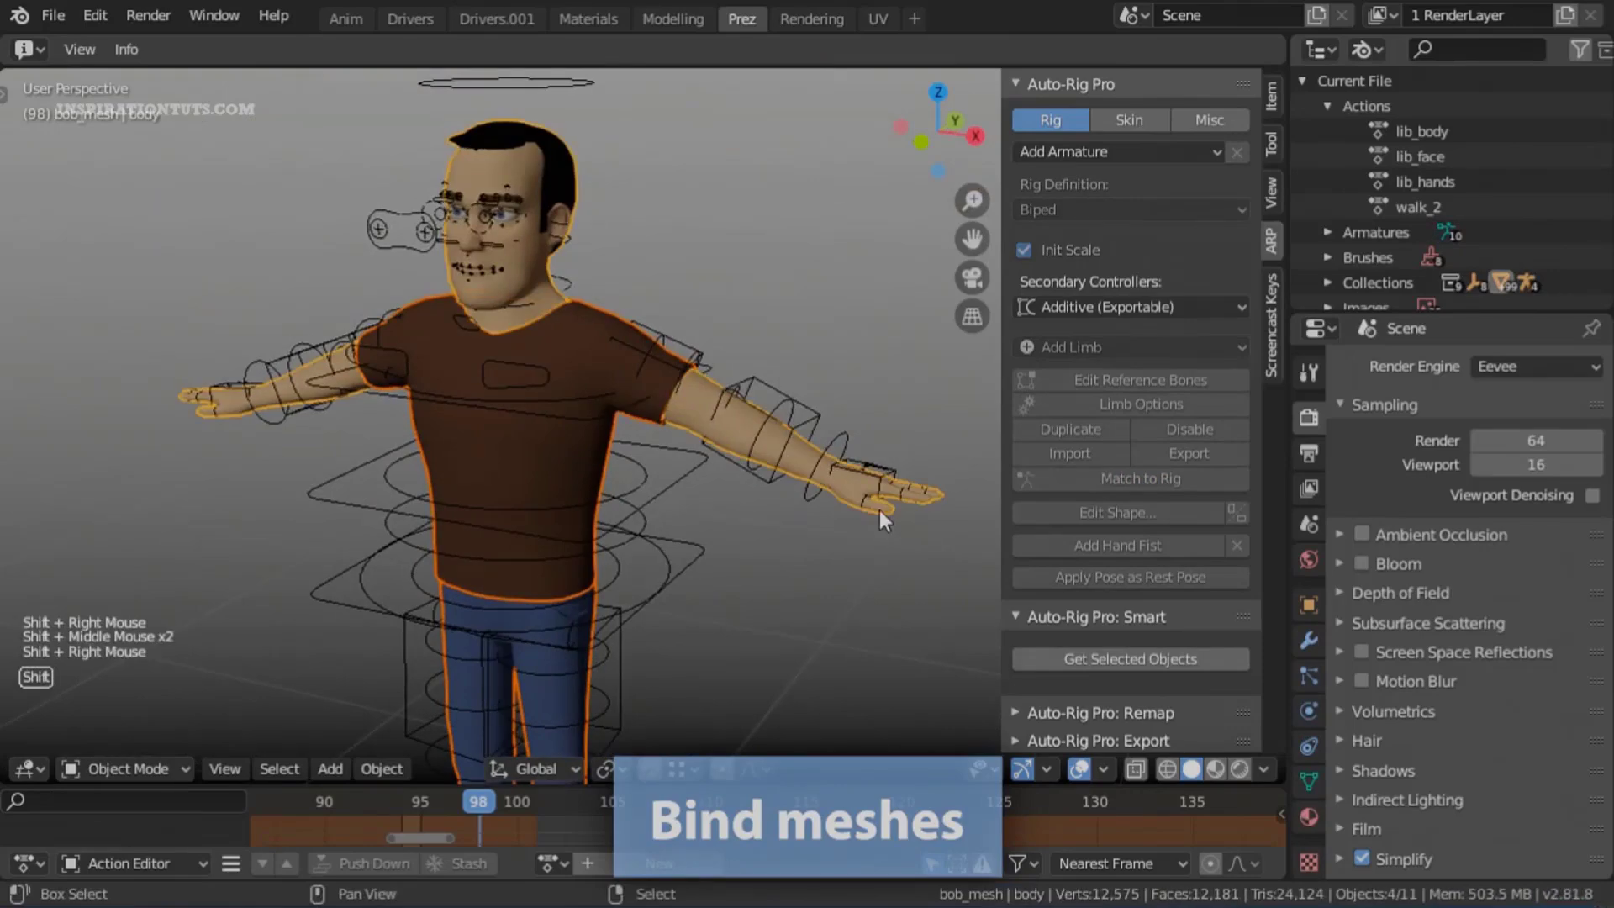
scroll(595, 305, "up", 2)
right_click(691, 176, "shift")
left_click(1133, 125)
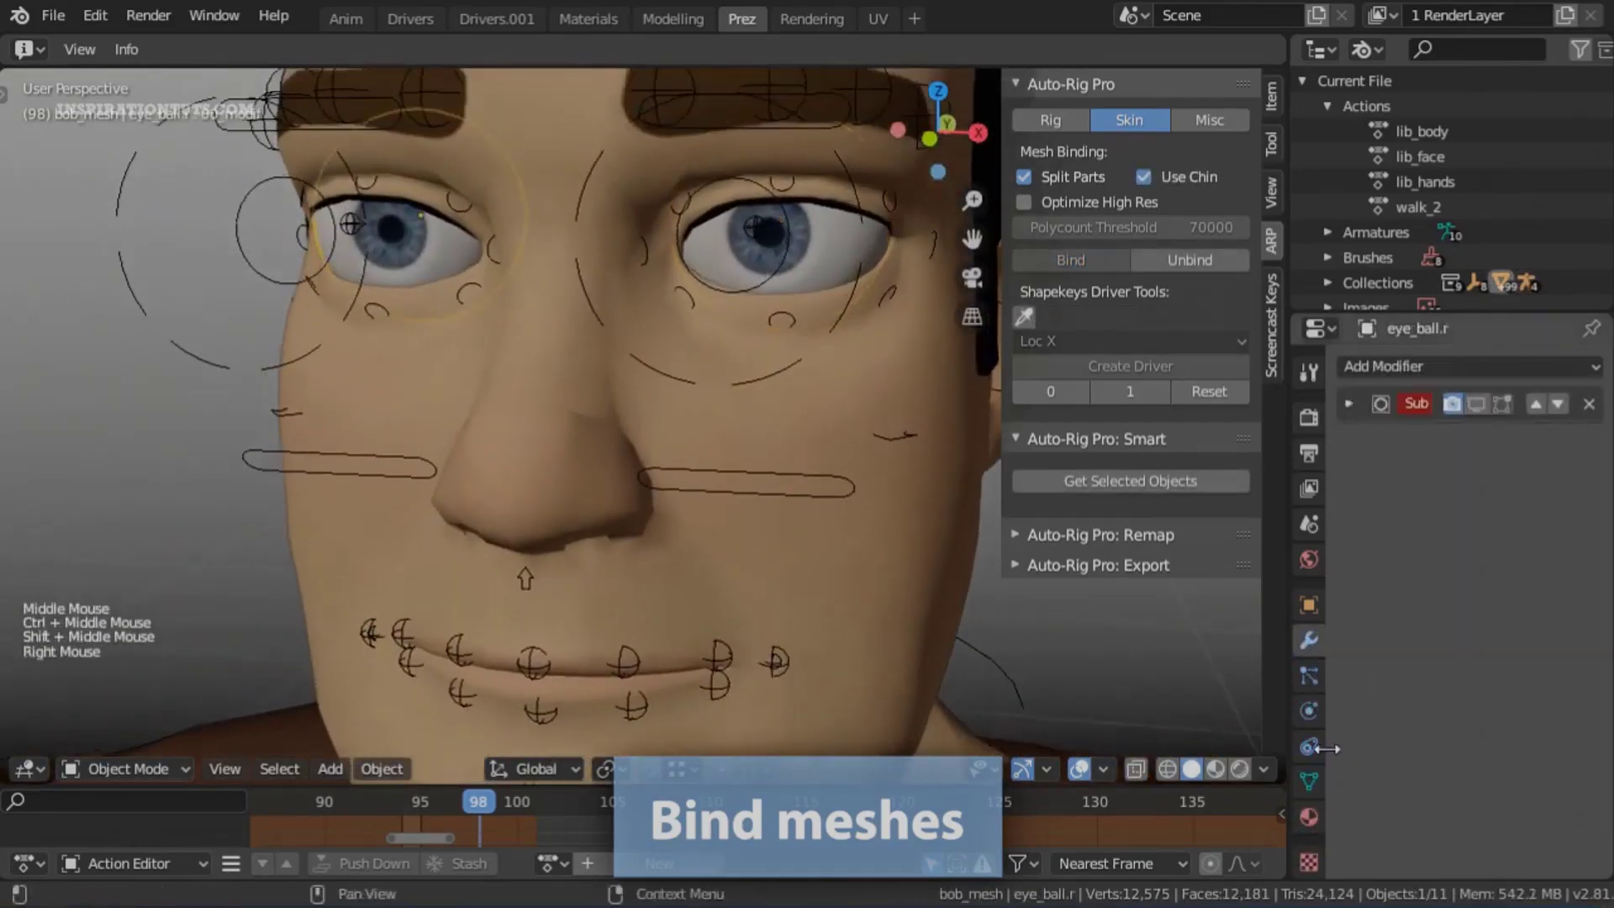
Give the right eyeball a named vertex group containing its vertices and an Armature modifier
left_click(1309, 781)
left_click(1591, 603)
double_click(1442, 609)
key("Return")
key("Tab")
left_click(1365, 768)
key("Tab")
left_click(1311, 649)
left_click(1467, 366)
left_click(1088, 414)
Add a vertex group named 'c_eye.l' to the left eyeball
left_click(805, 259)
key("Tab")
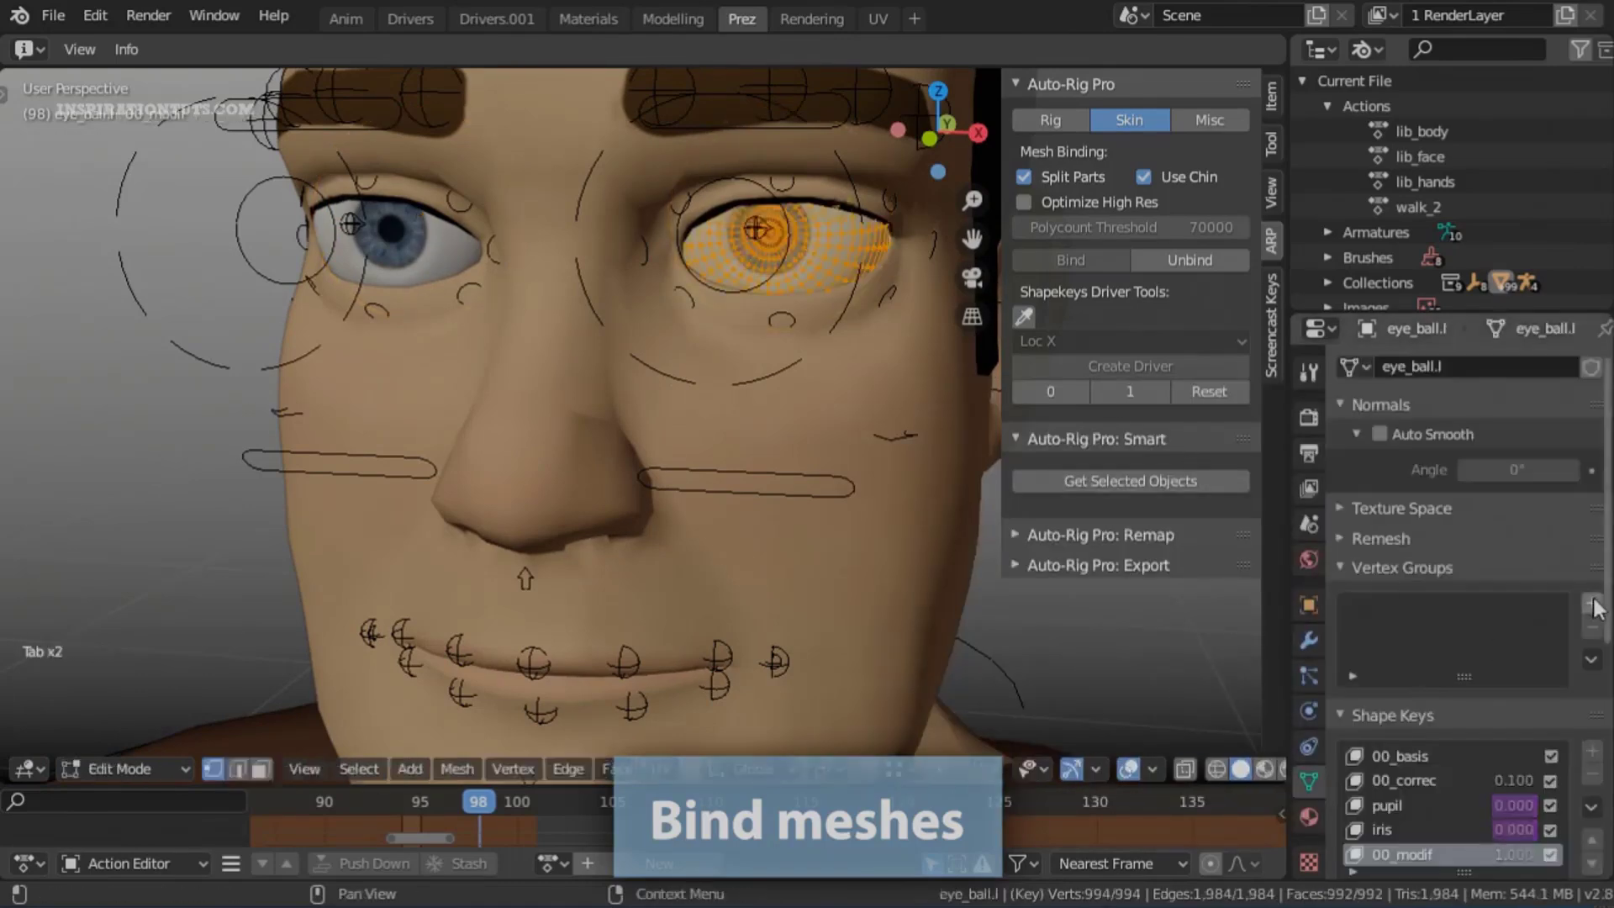
left_click(1591, 602)
double_click(1442, 609)
type("c_eye.l")
key("Return")
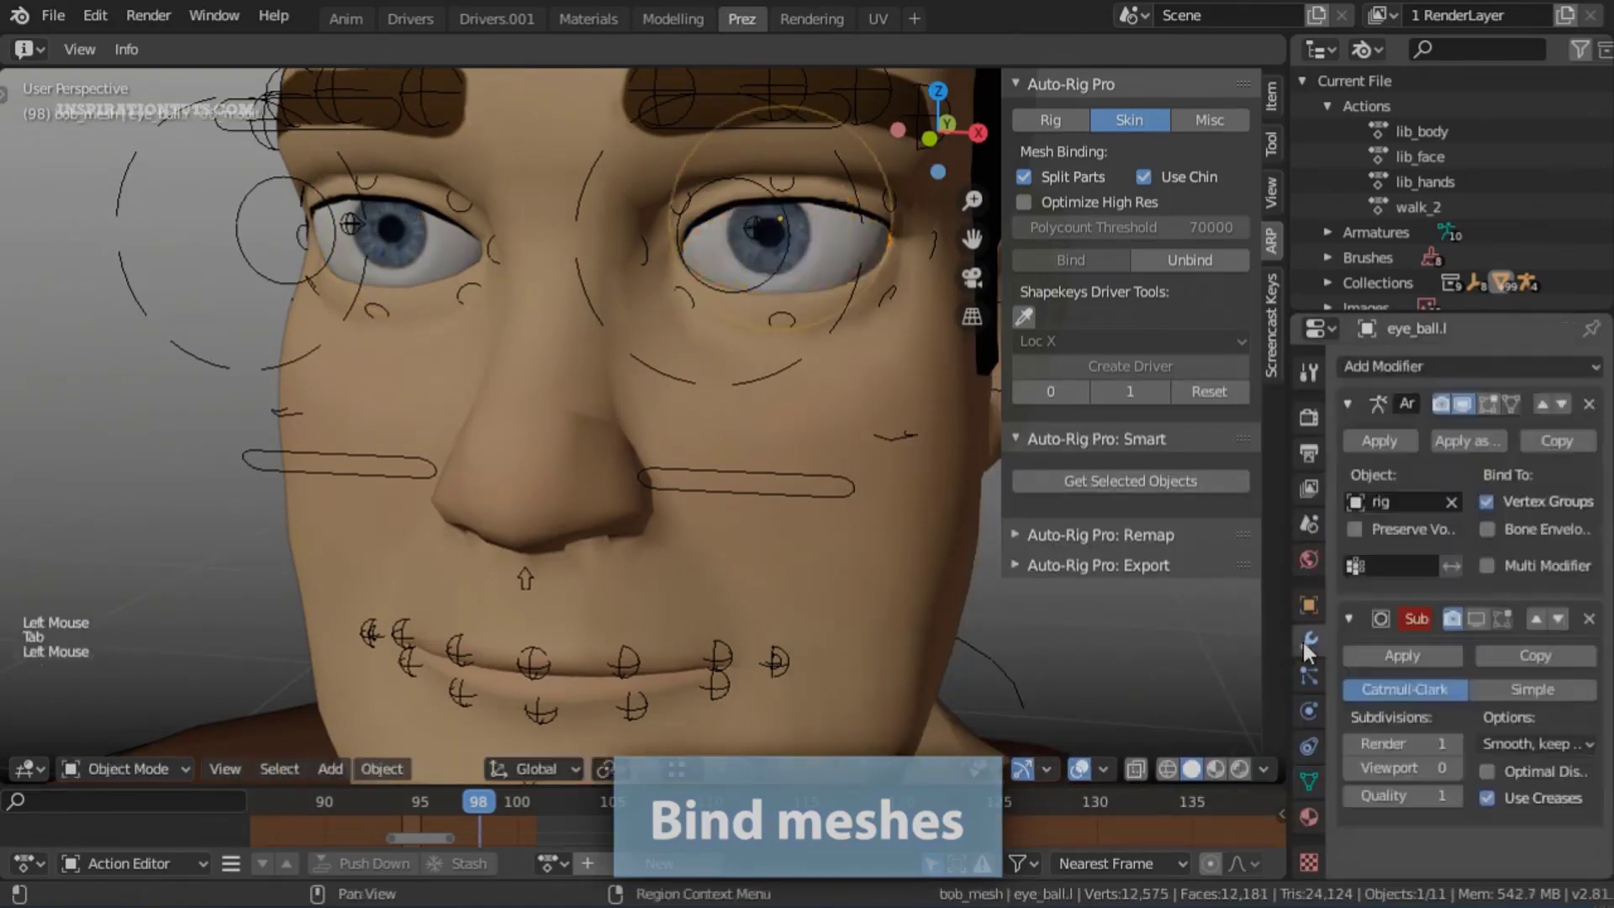
scroll(649, 276, "down", 5)
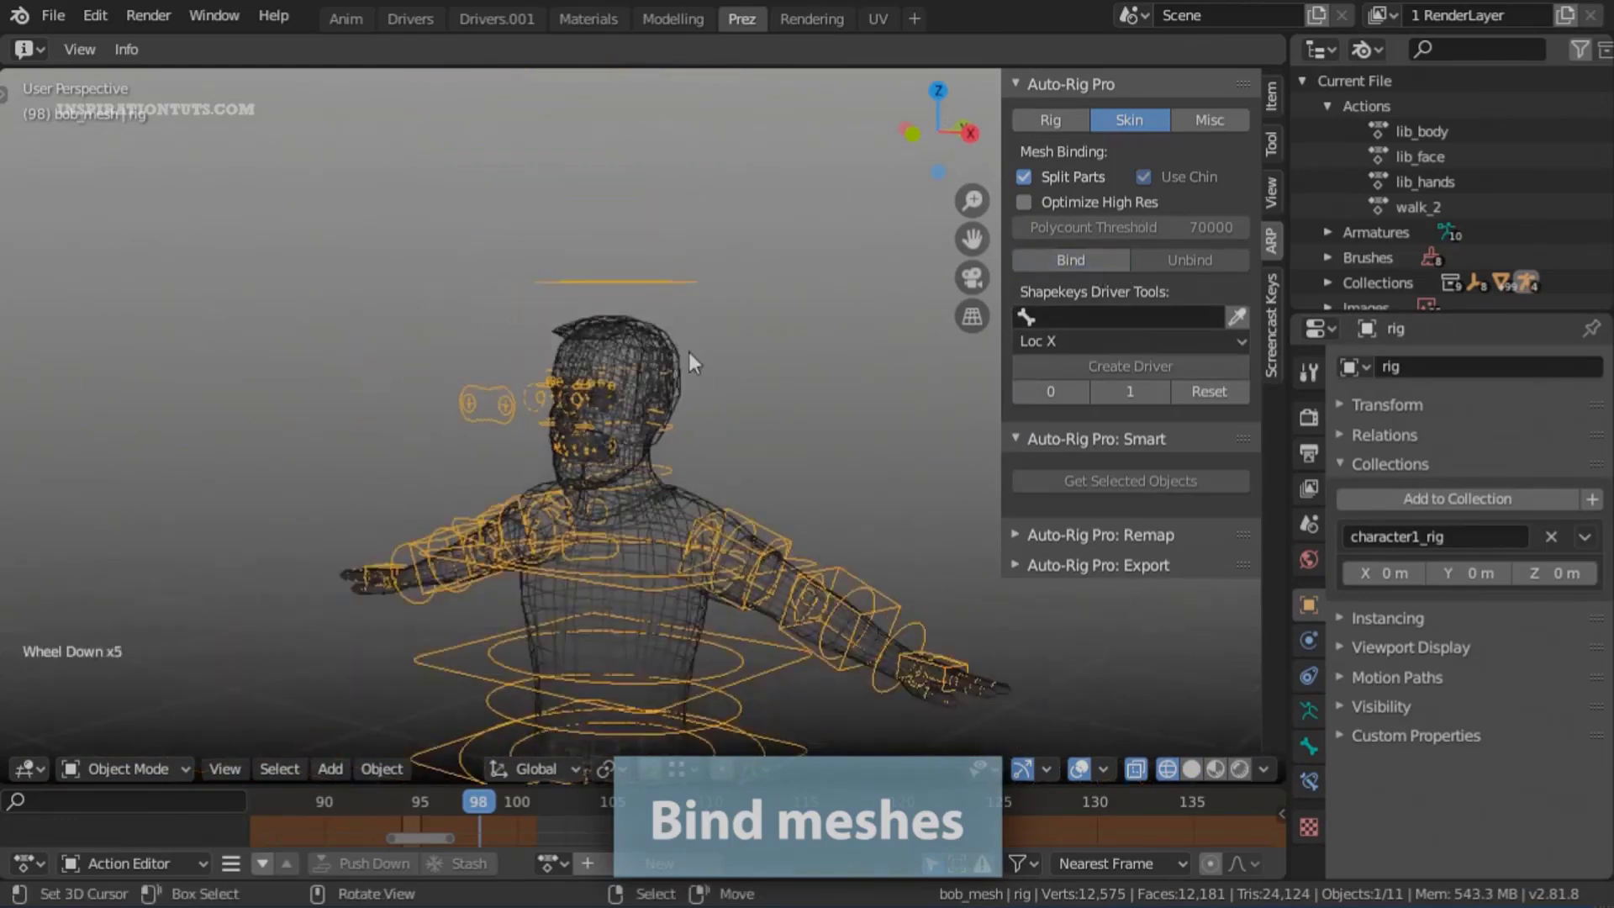
middle_click_drag(758, 512, 771, 350, "ctrl")
In pose mode, shrink the left arm controller shape, move it up-left, and apply it
key("ctrl+Tab")
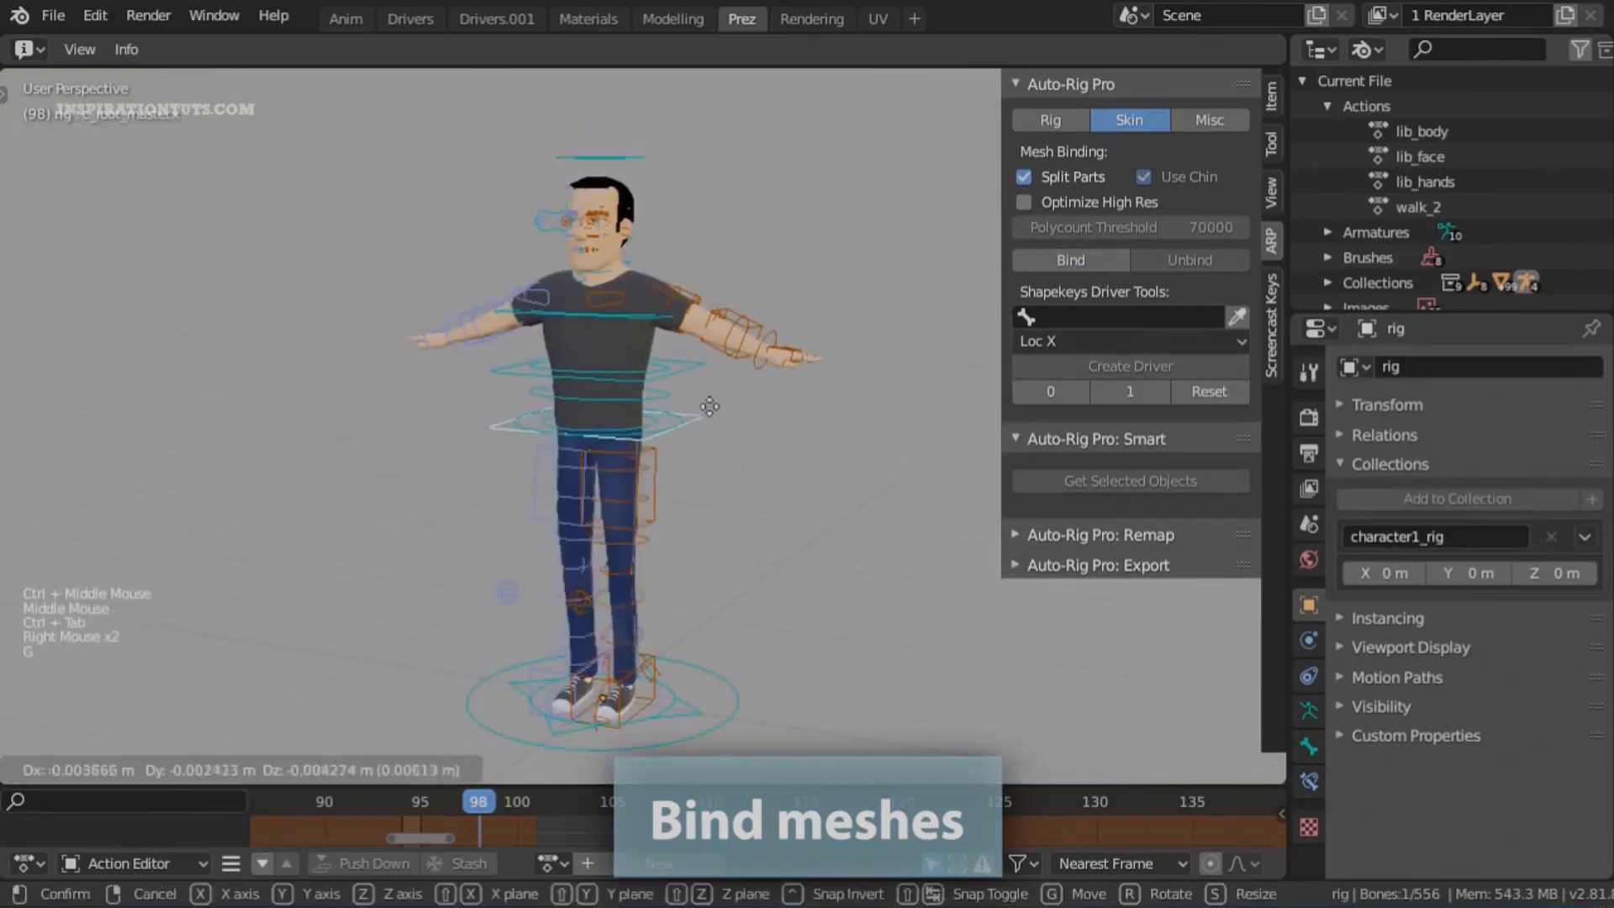
scroll(623, 153, "up", 4)
middle_click_drag(585, 320, 756, 334)
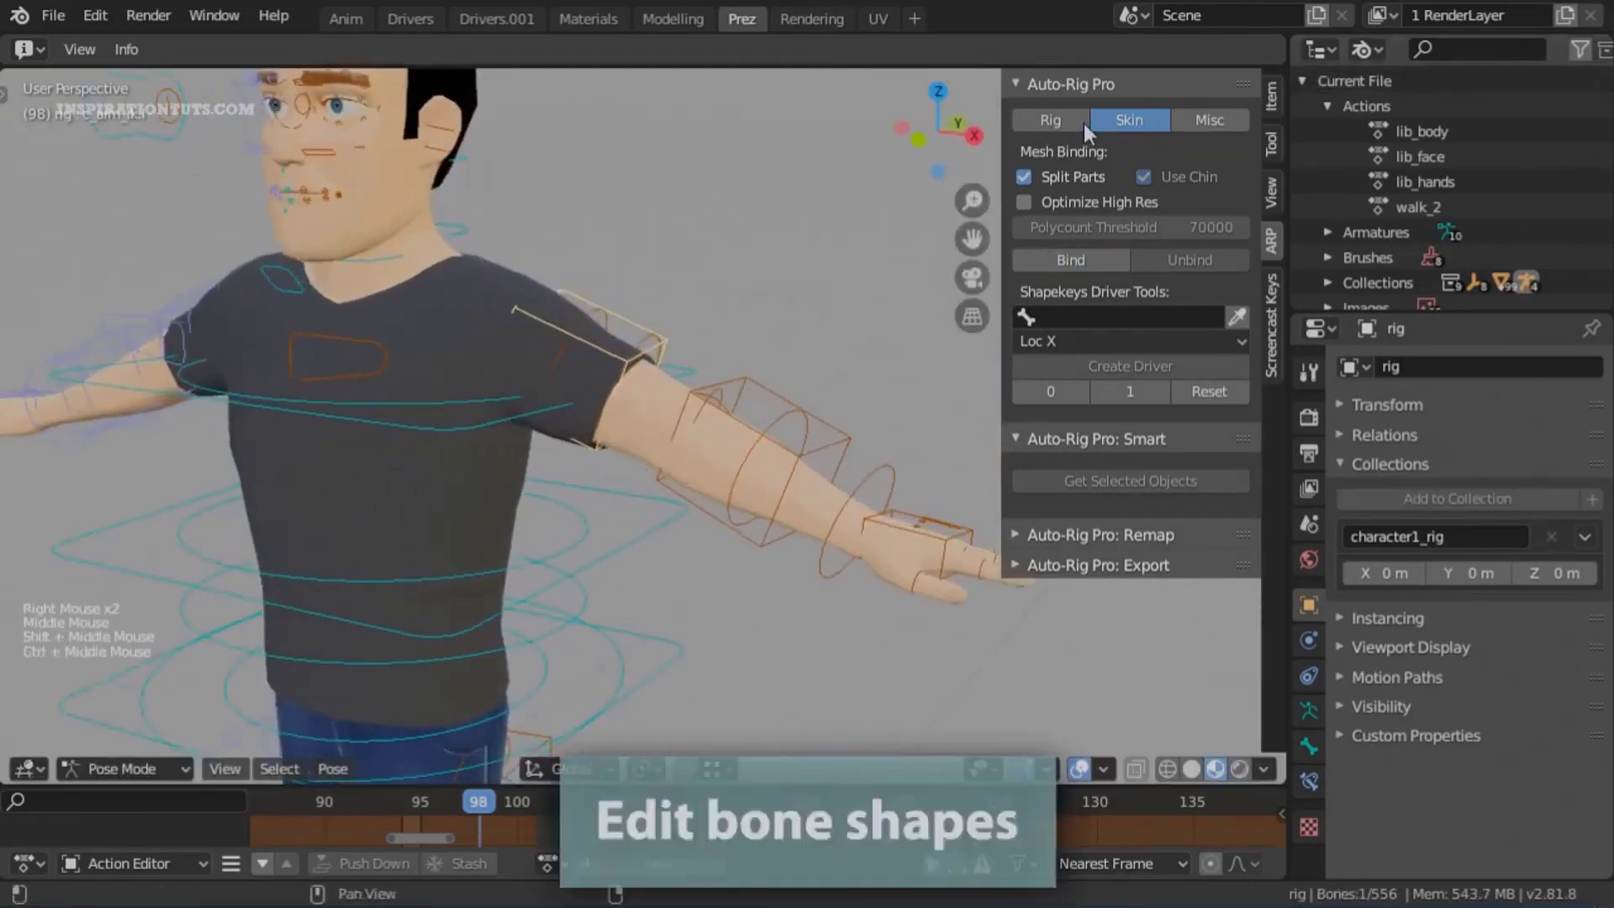
left_click(1049, 119)
left_click(1148, 512)
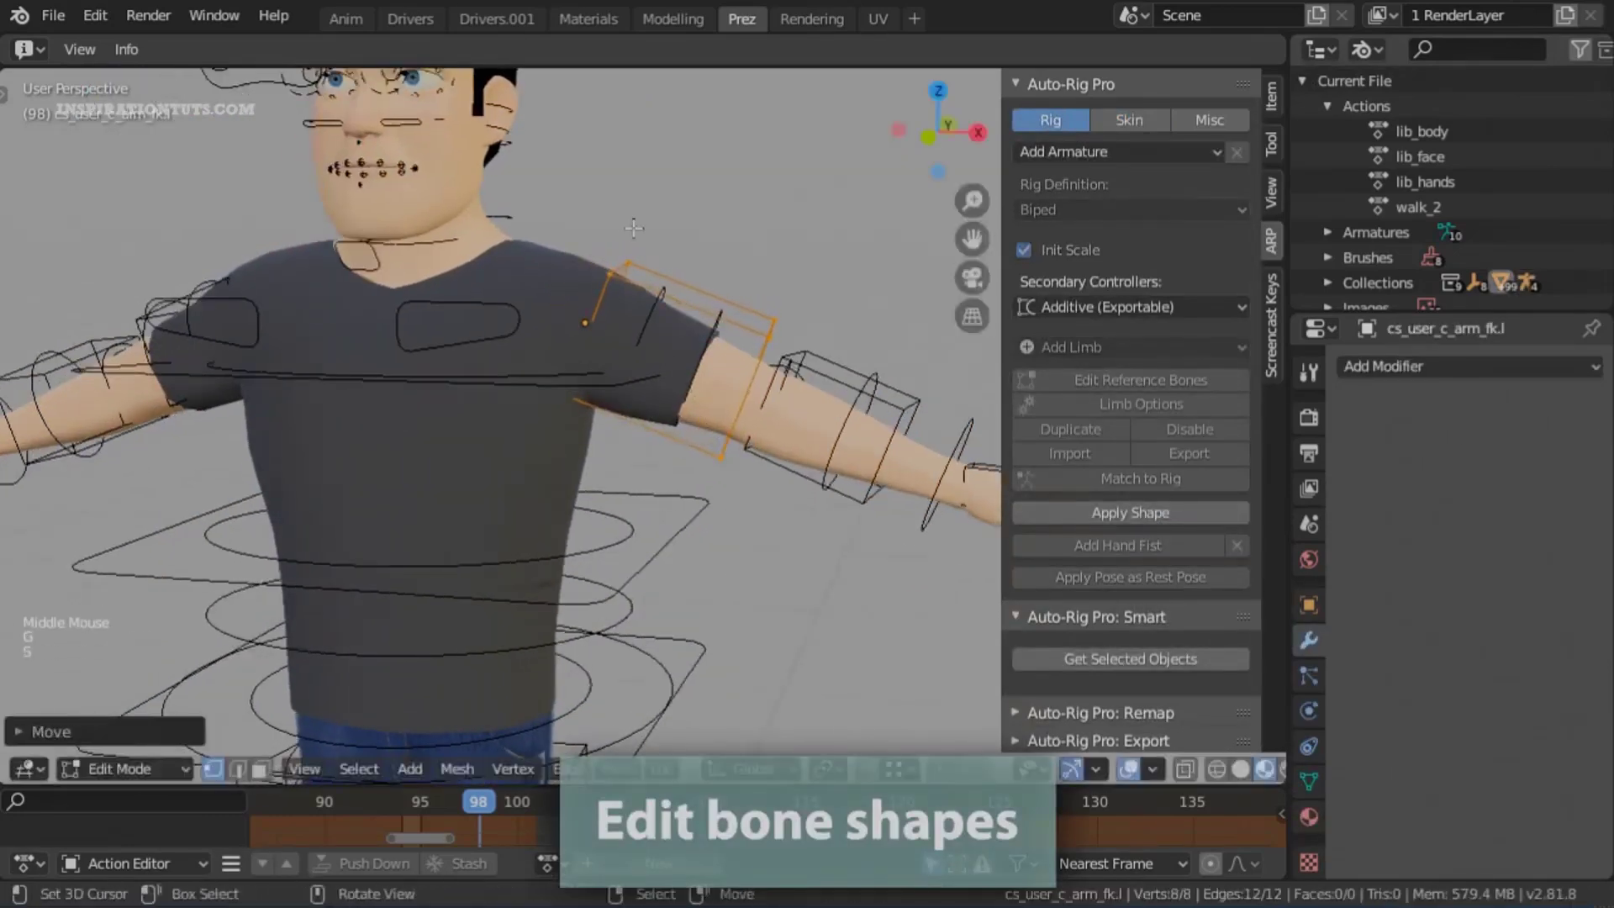
key("s")
key("g")
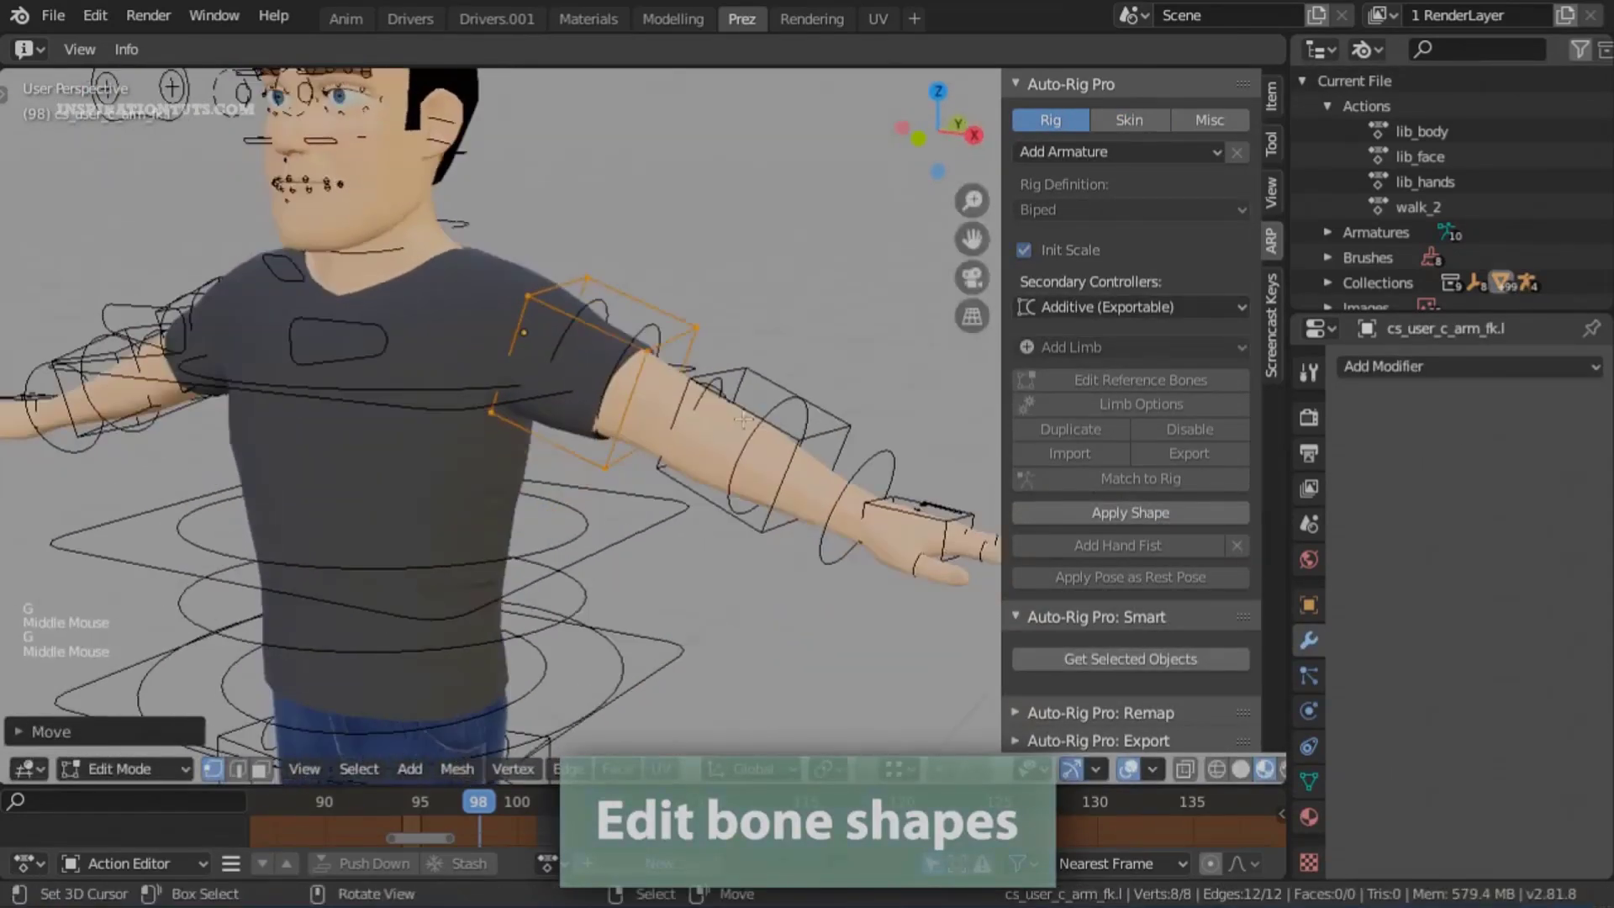
left_click(1239, 513)
Rotate the left arm controller shape, apply it, and watch the walk from the side
middle_click_drag(689, 446, 849, 453)
left_click(1117, 513)
key("r")
left_click(1107, 622)
left_click(1241, 509)
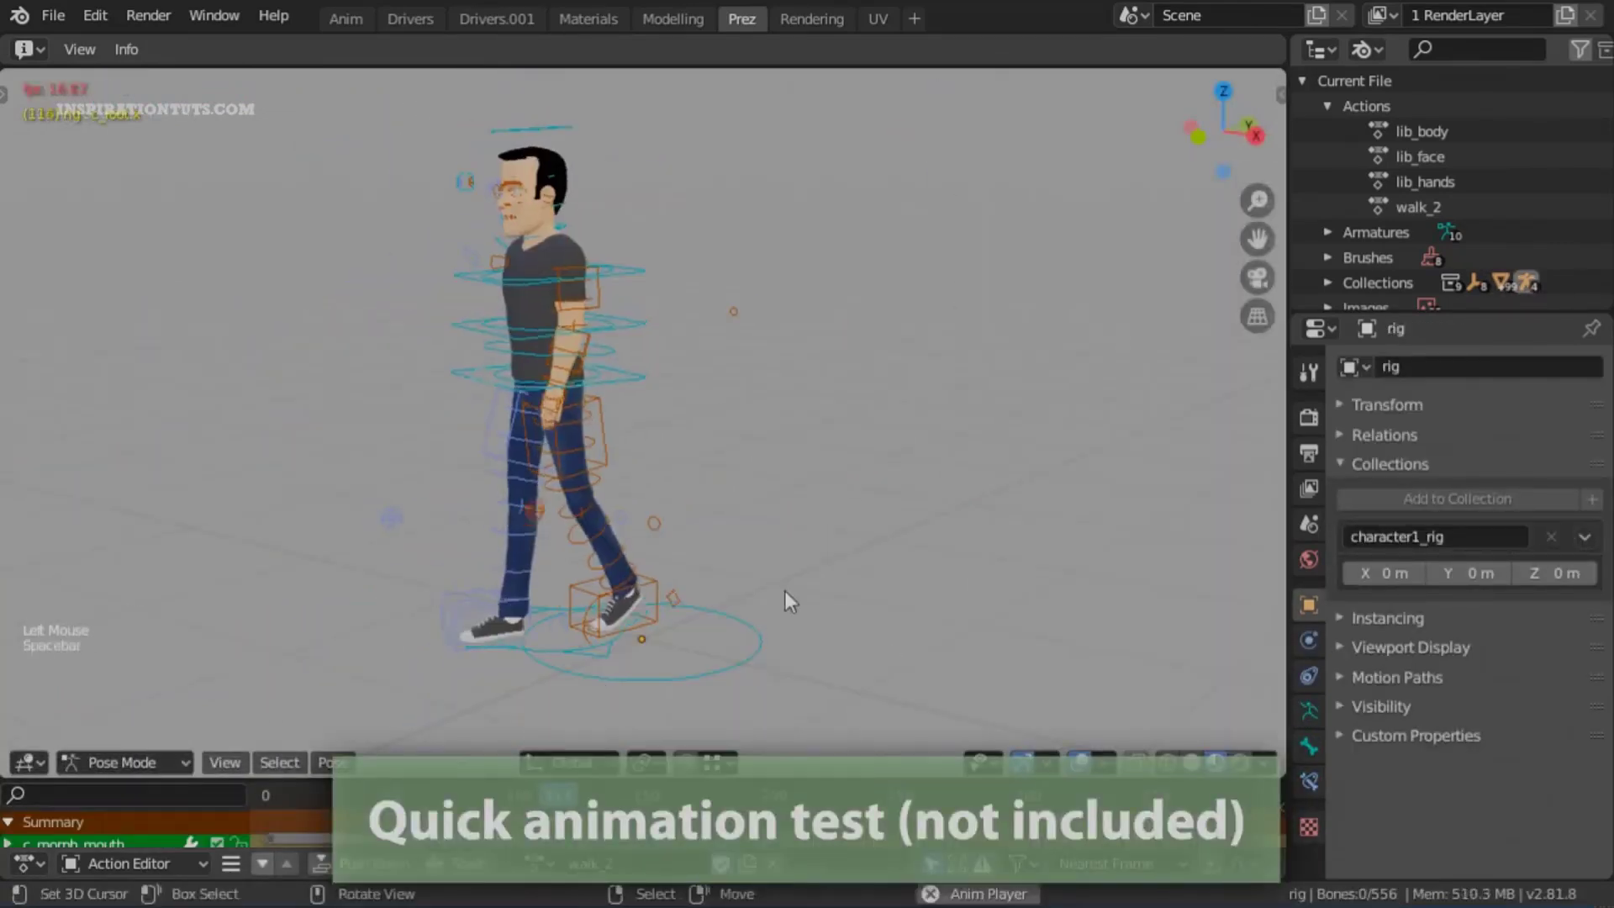
mouse_move(784, 590)
middle_mouse_down()
mouse_move(967, 587)
mouse_move(653, 532)
middle_mouse_up()
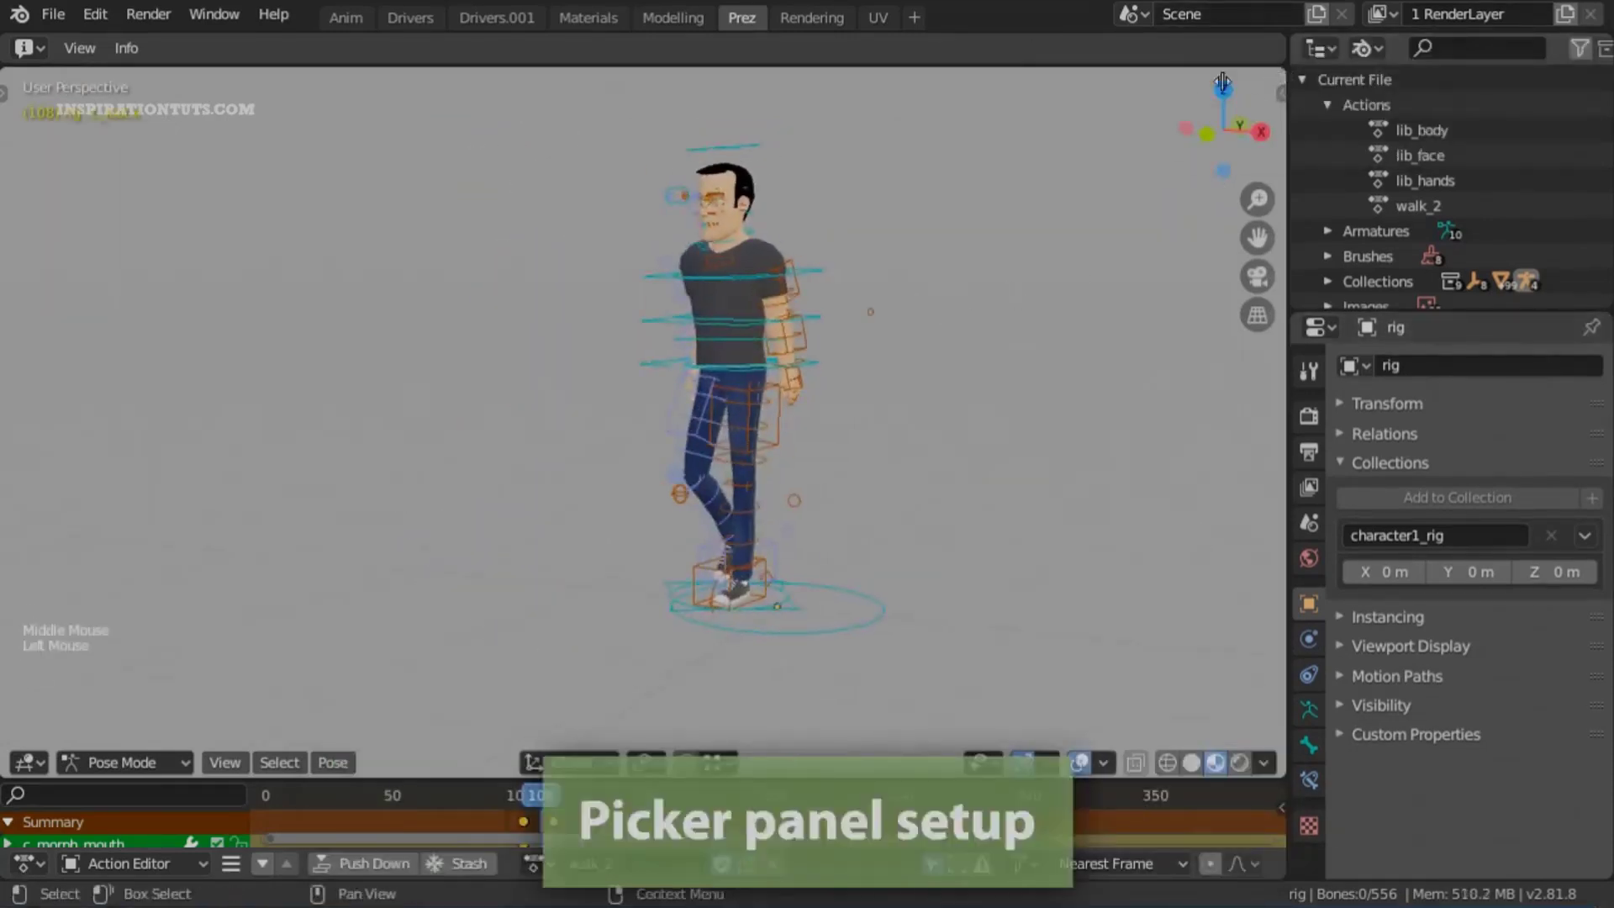
Split the viewport and generate the Auto-Rig Pro bone picker panel from the ARP Misc settings
left_click(1279, 90)
left_click(1271, 240)
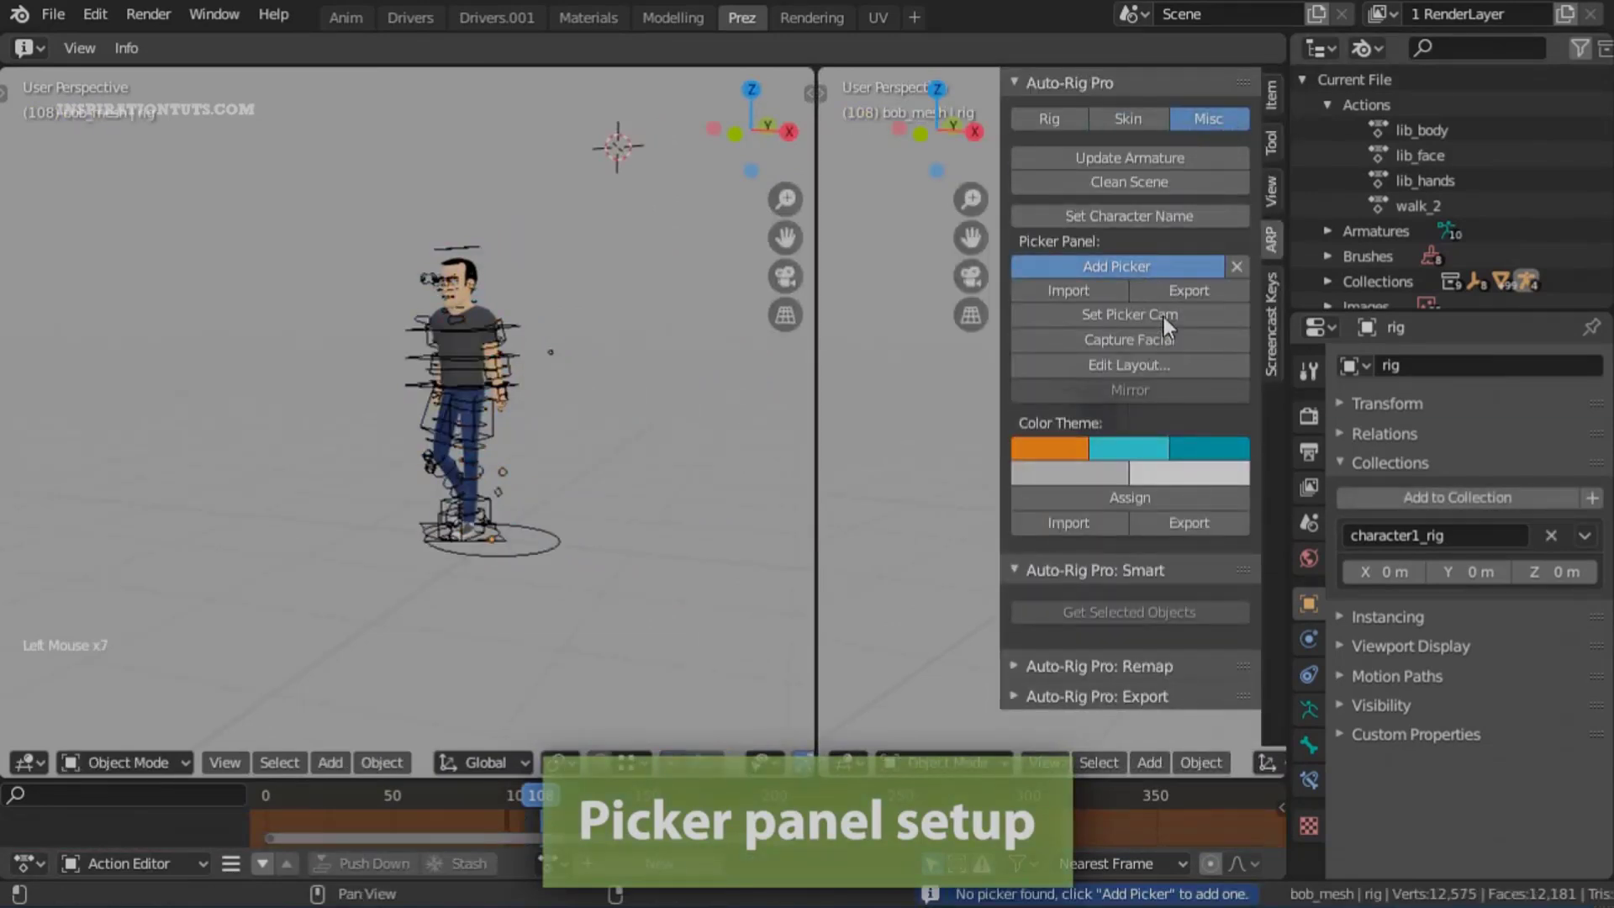
left_click(1162, 314)
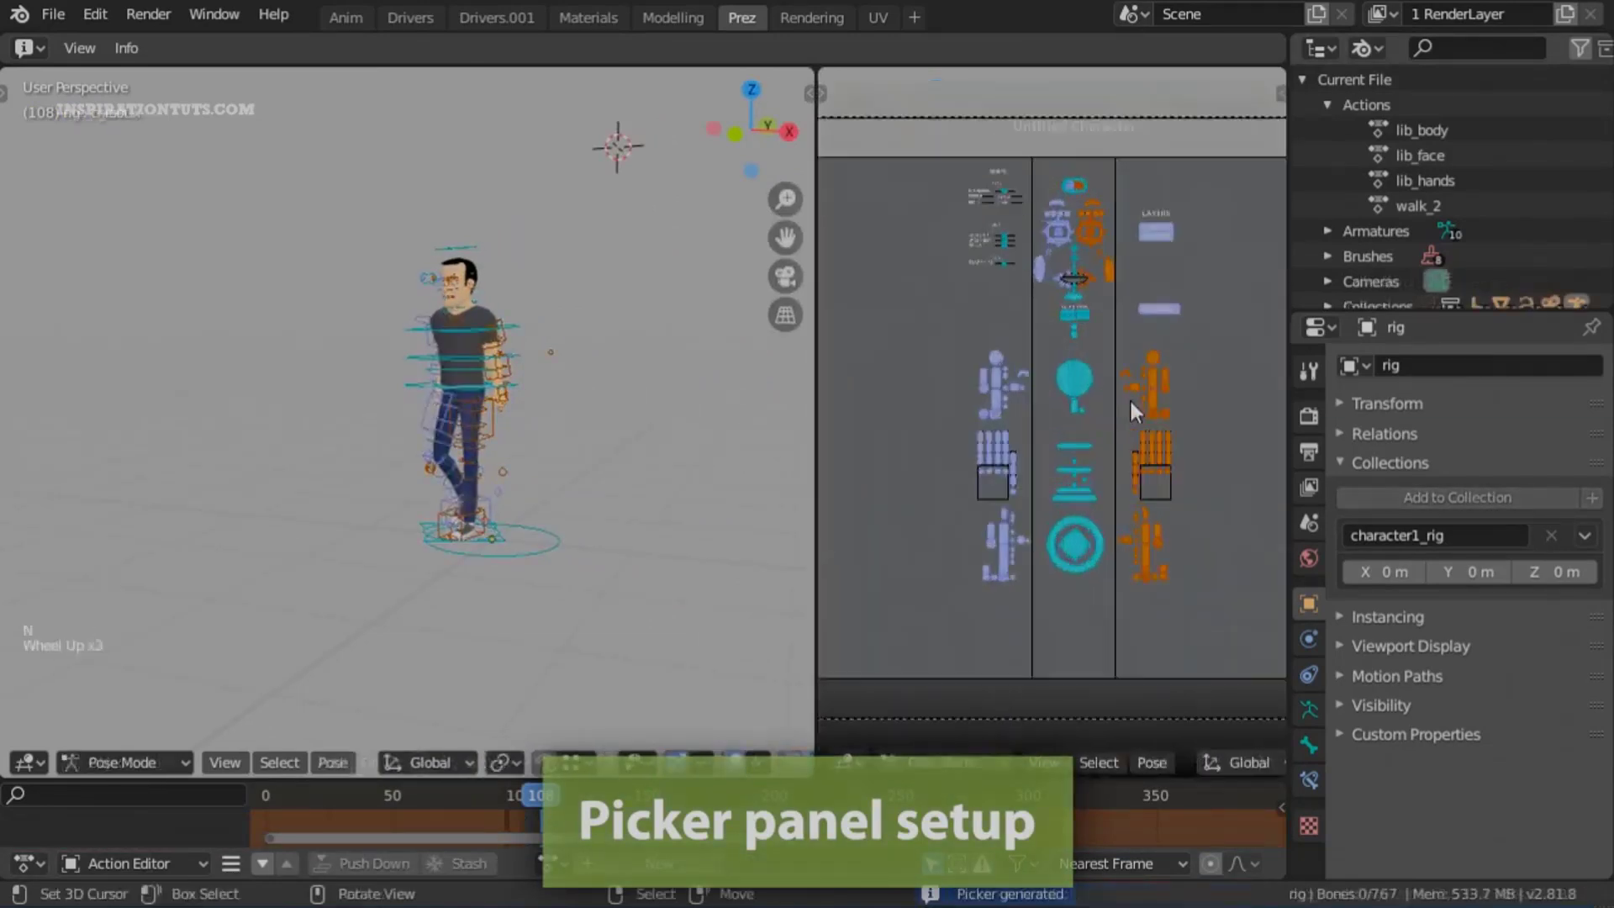
scroll(1133, 392, "up", 5)
middle_click_drag(1113, 371, 987, 398, "shift")
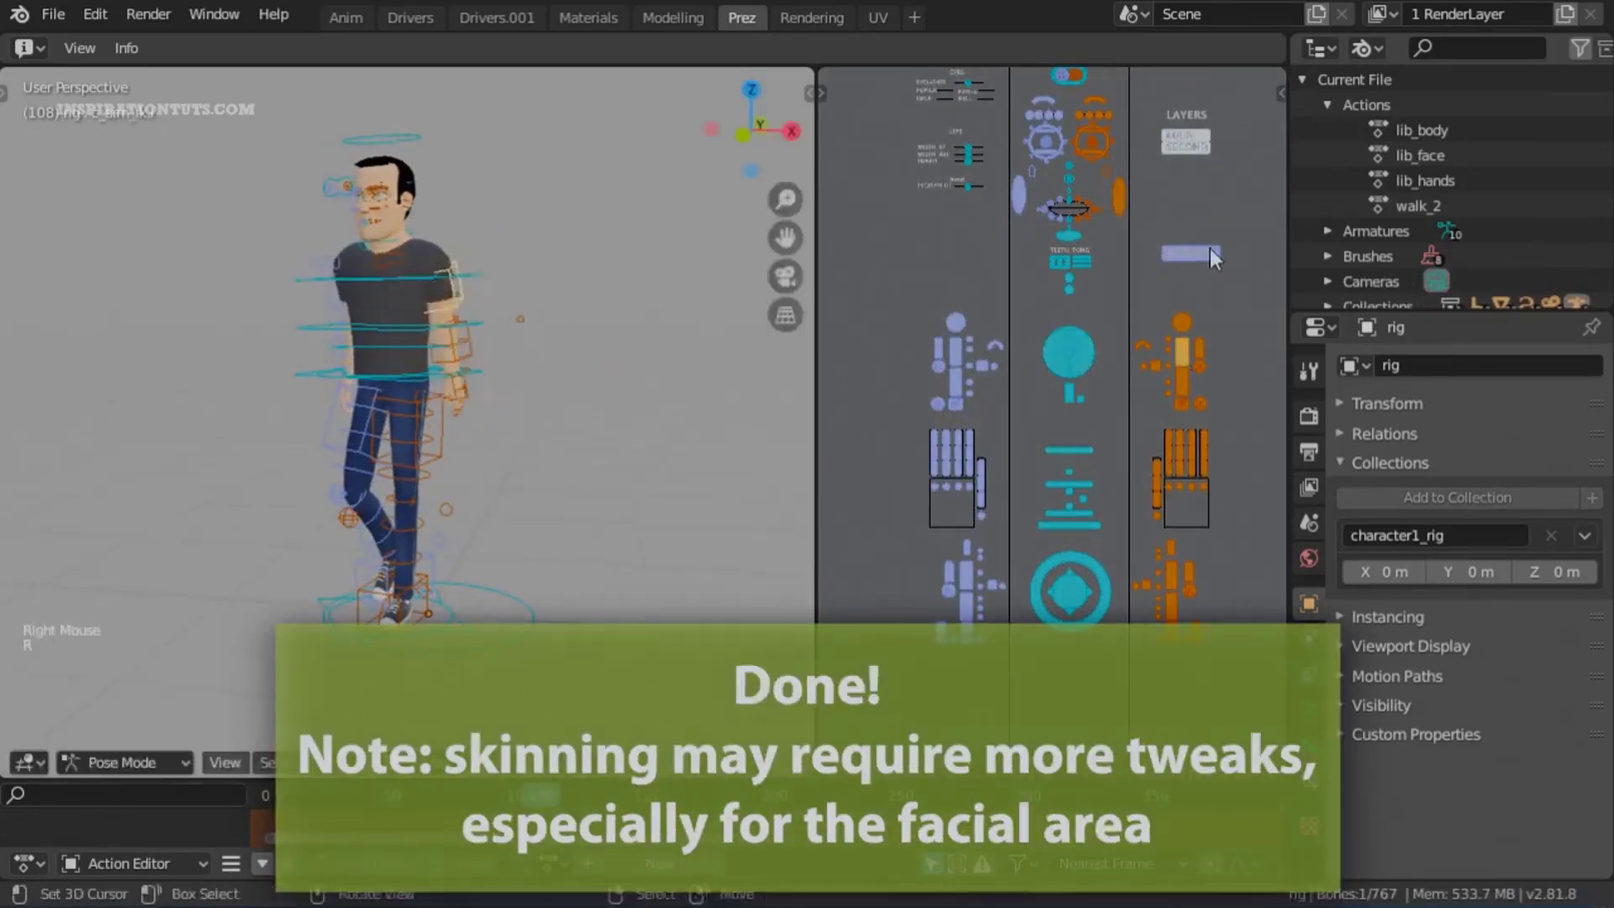
Return the character to its T-pose and show the face and extra picker layers
right_click(1191, 203)
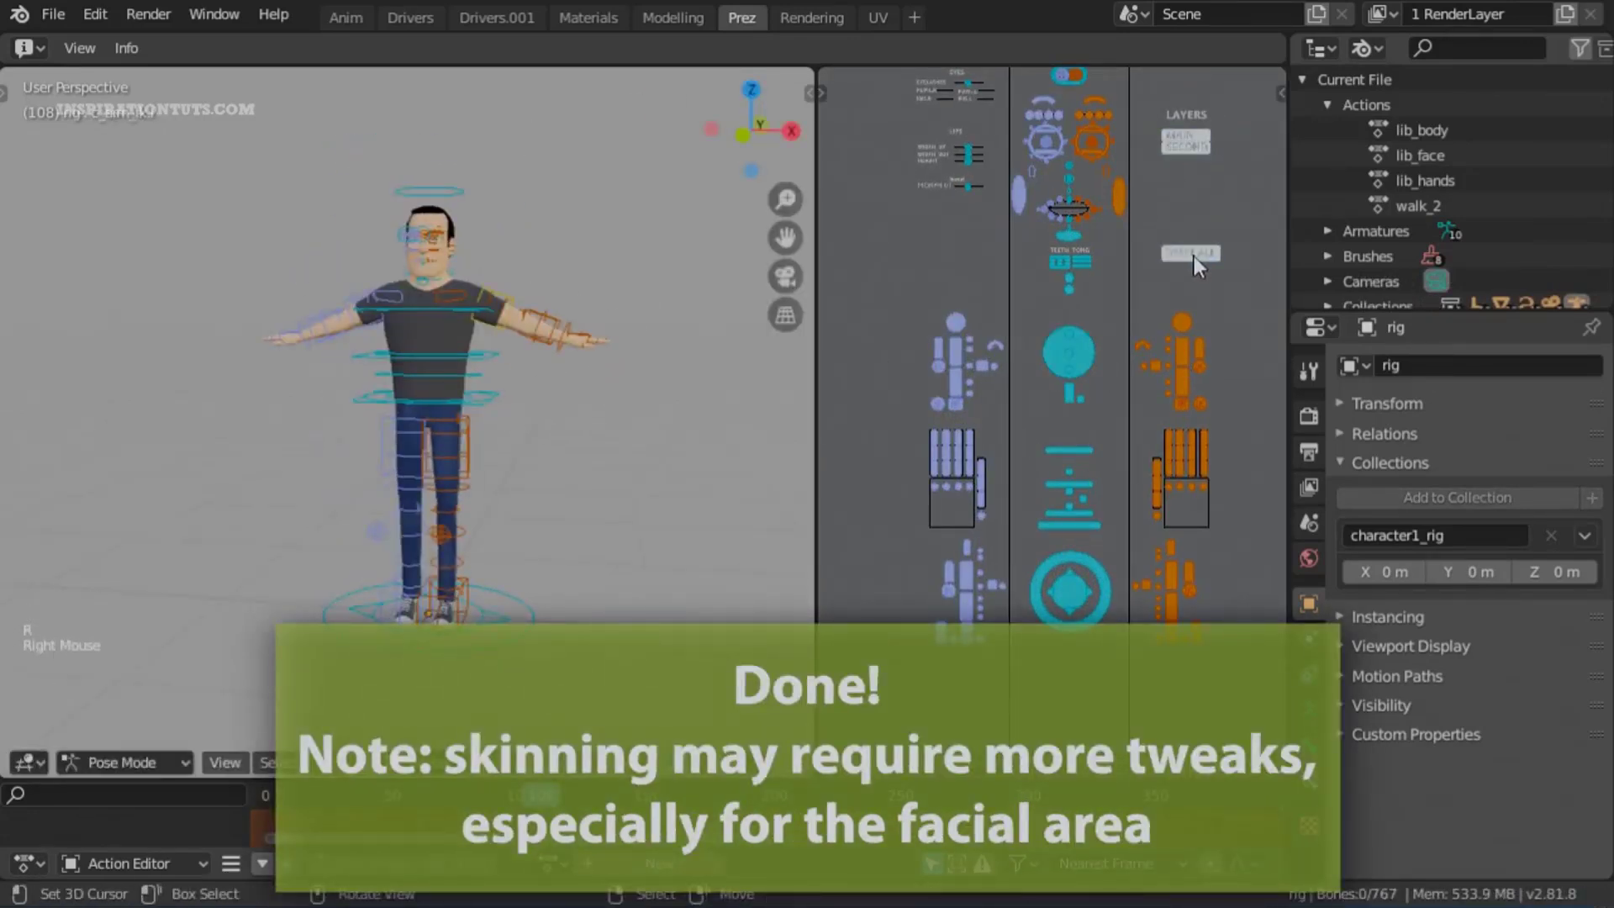
right_click(1202, 129)
left_click(1197, 151)
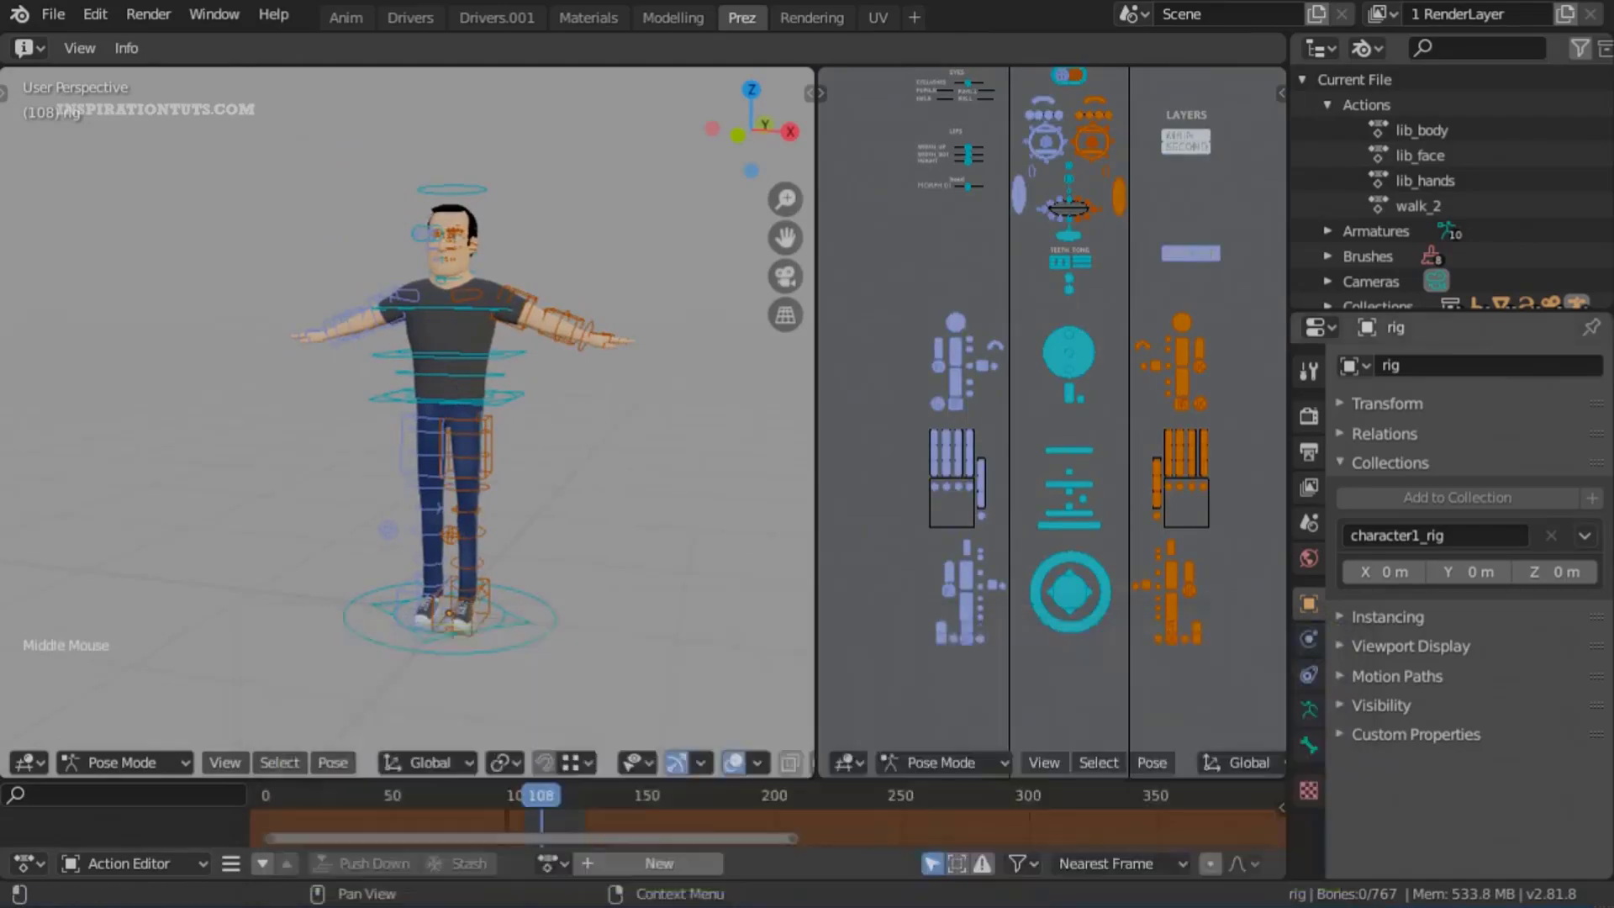